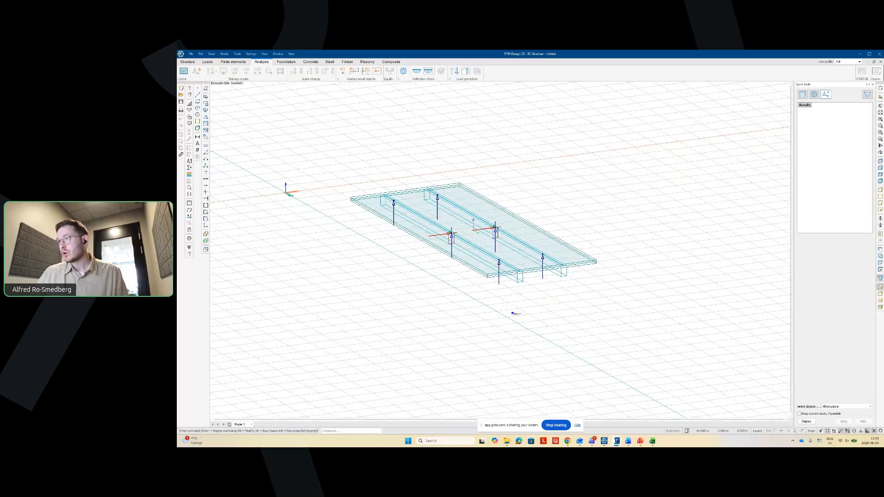
# - Orbit the bridge model and display the current railway load case's line load on the deck
pyautogui.moveTo(501, 312); pyautogui.dragTo(495, 231, button='middle')
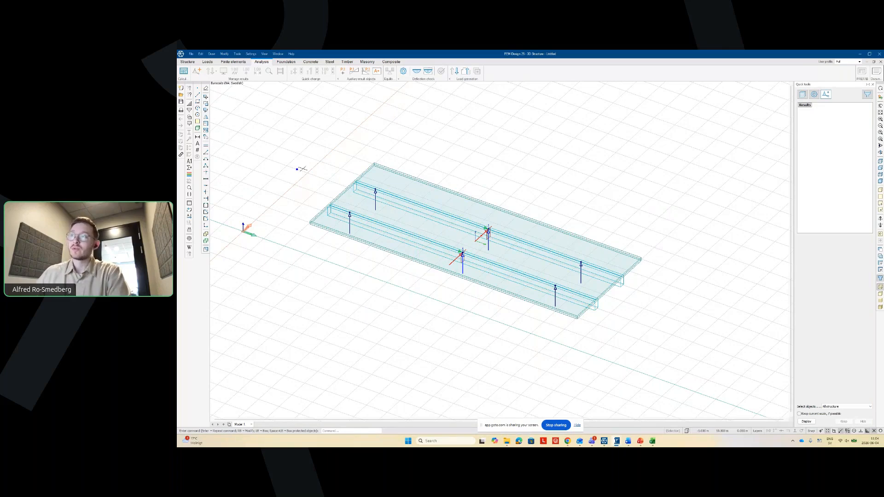
pyautogui.click(207, 61)
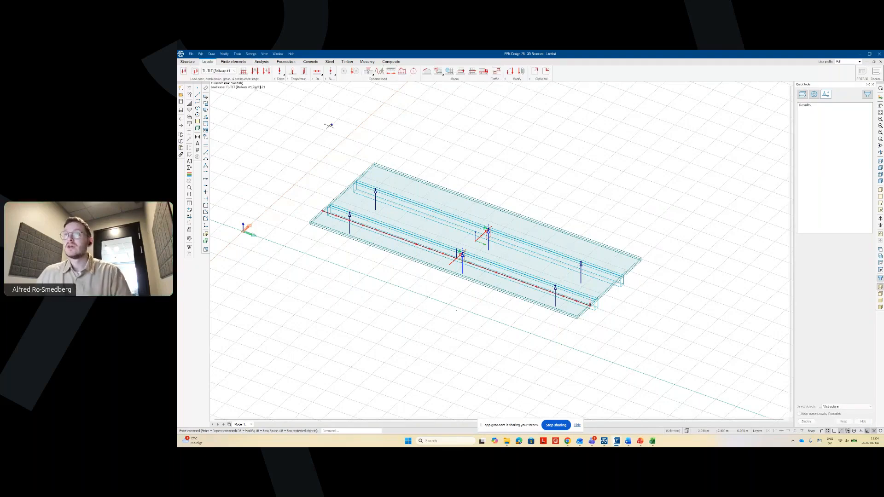
# - Make GRID the current load case from the load case list
pyautogui.click(233, 71)
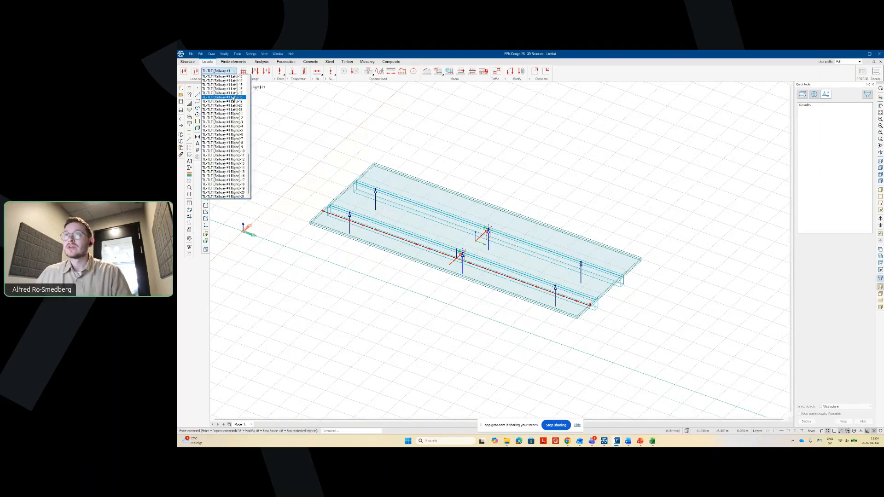
pyautogui.click(234, 71)
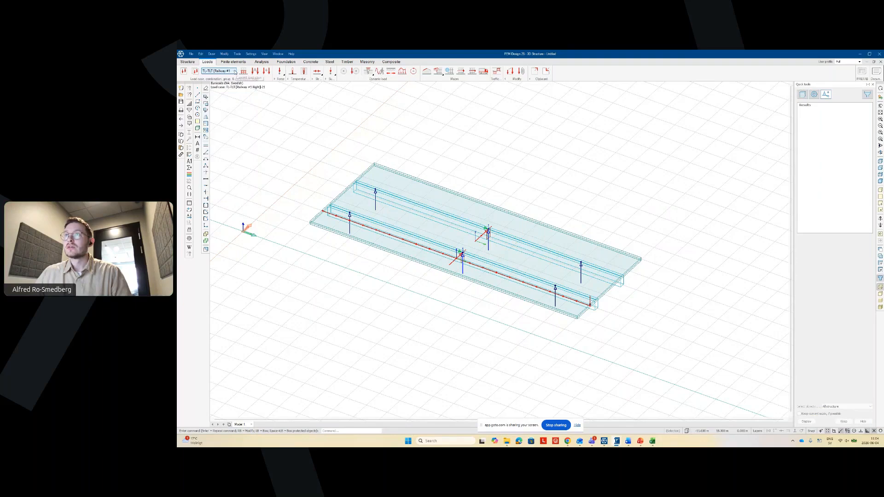
pyautogui.click(234, 72)
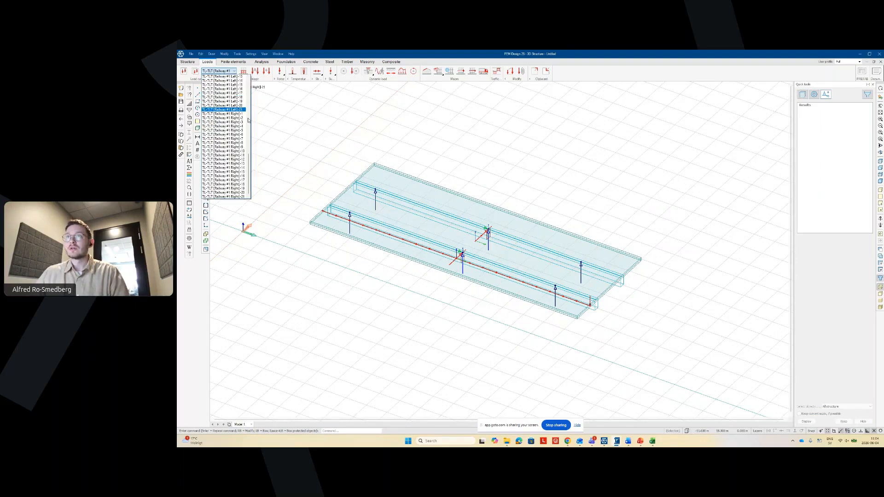
pyautogui.scroll(19, 229, 111)
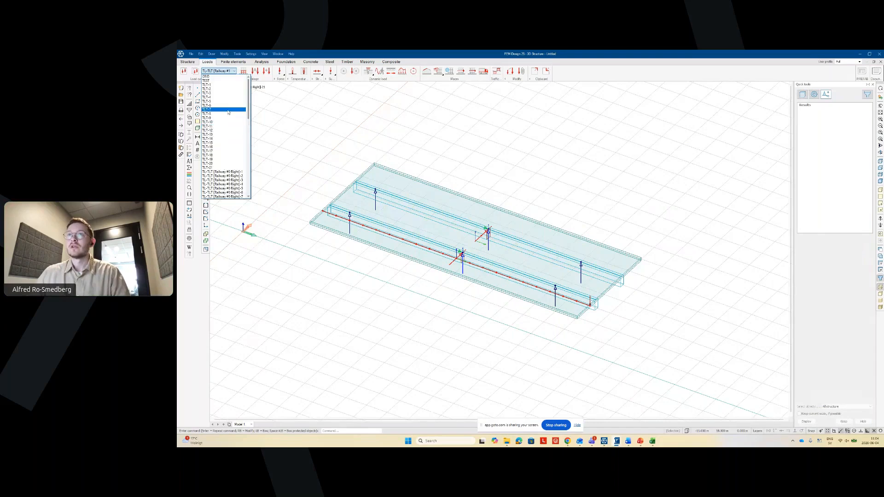
pyautogui.click(210, 76)
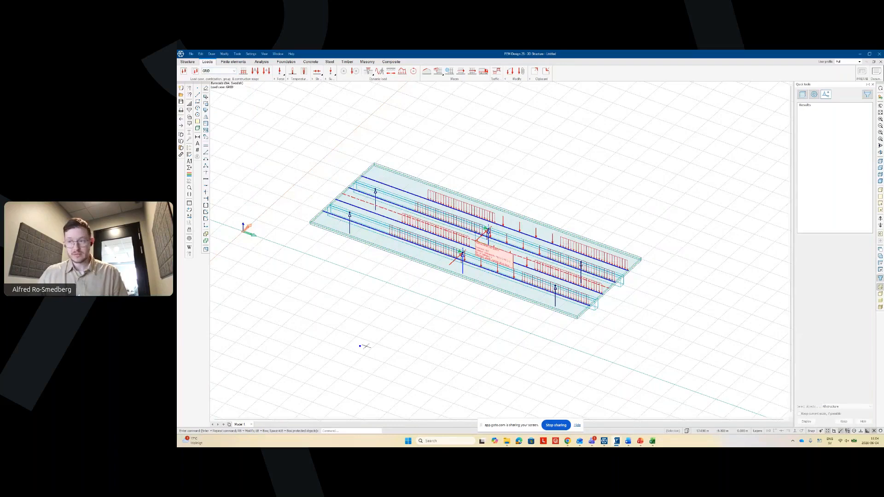
# - Erase every load on the bridge deck using the ER command with all loads selected
pyautogui.write('ER')
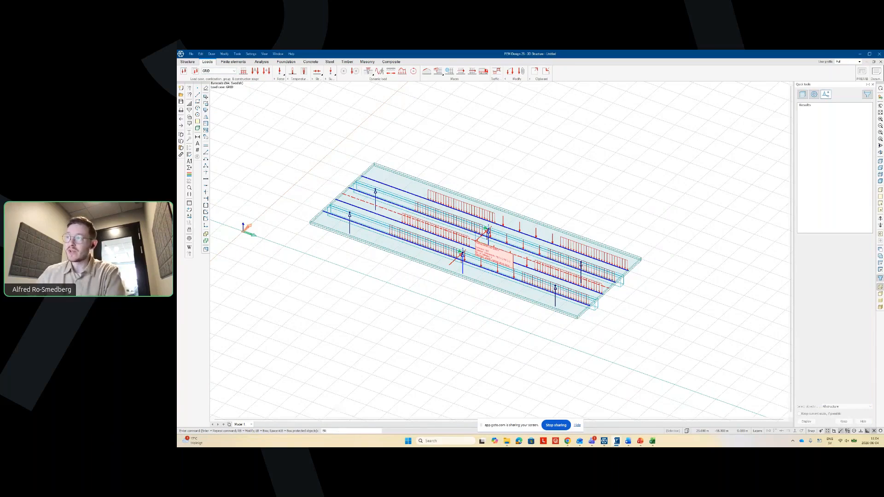
pyautogui.press('Return')
pyautogui.hotkey('ctrl', 'a')
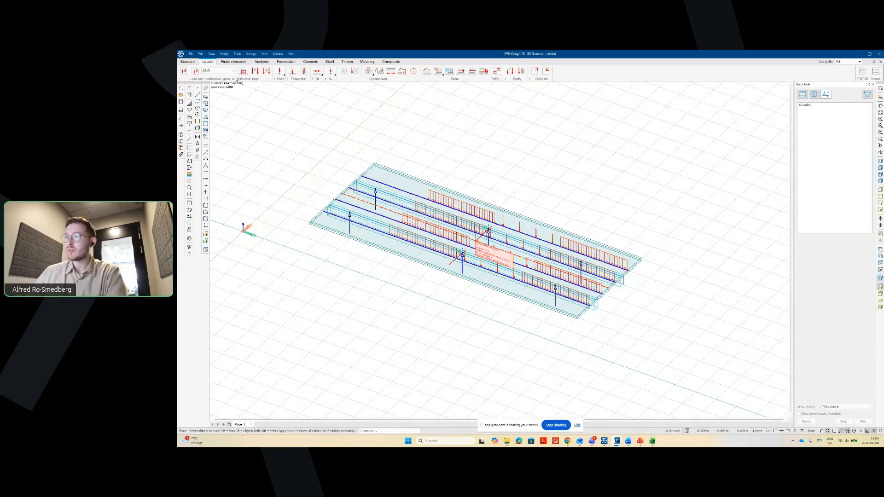
pyautogui.press('Return')
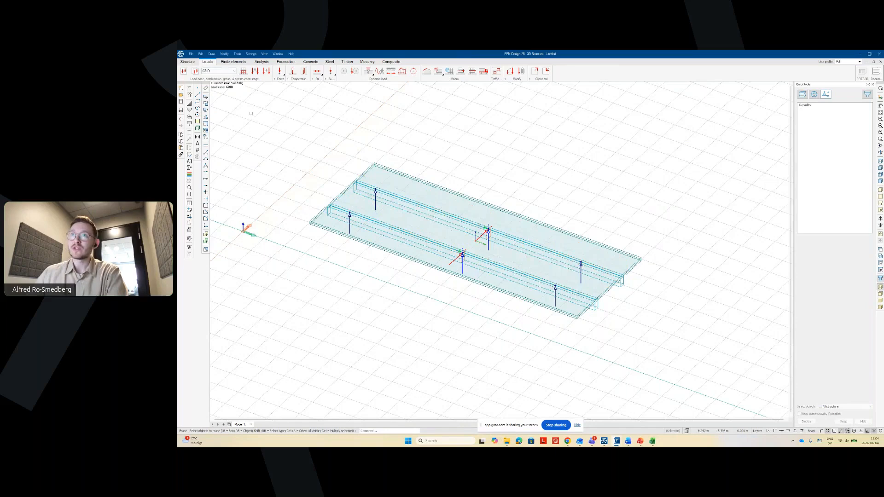
# - Make TLT-7 current, then step through Railway #0 Right, #1 Left and #1 Right to TEST
pyautogui.click(220, 71)
pyautogui.click(221, 109)
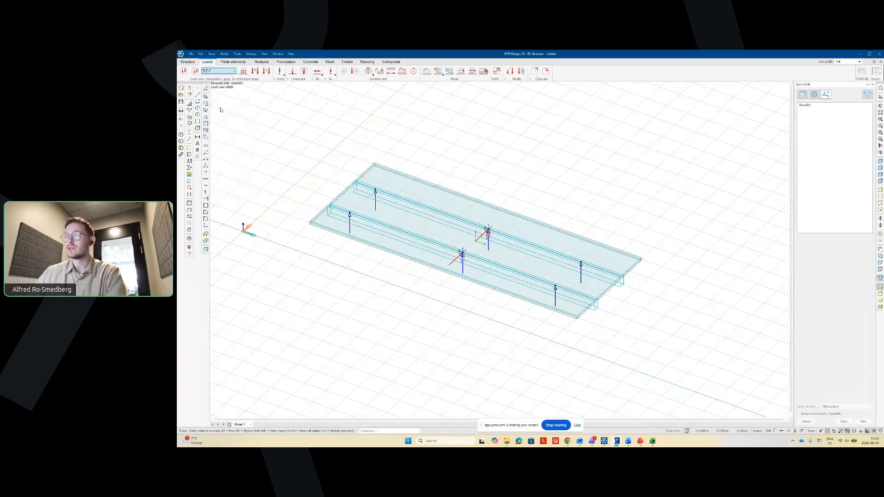
pyautogui.scroll(1, 496, 225)
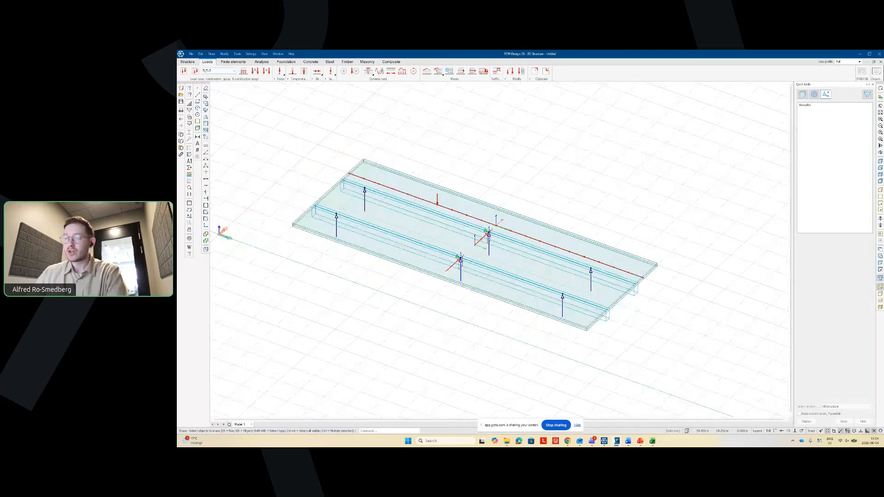
pyautogui.scroll(2, 485, 221)
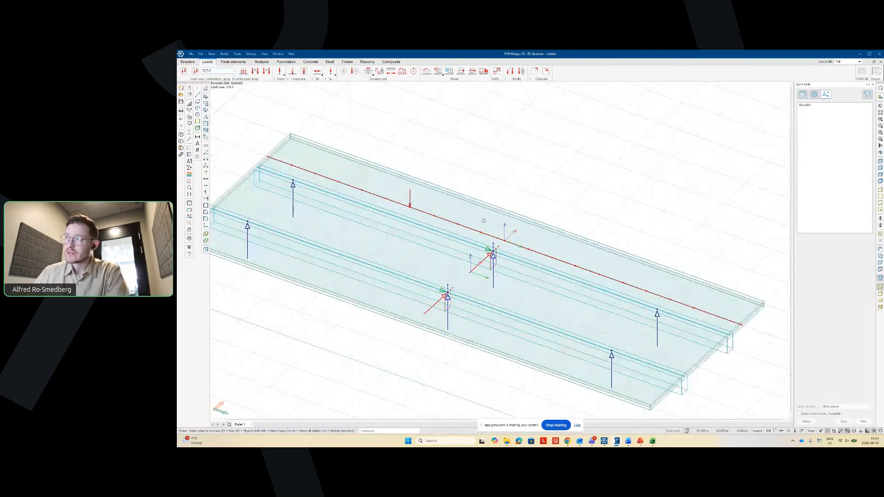
pyautogui.press('Down')
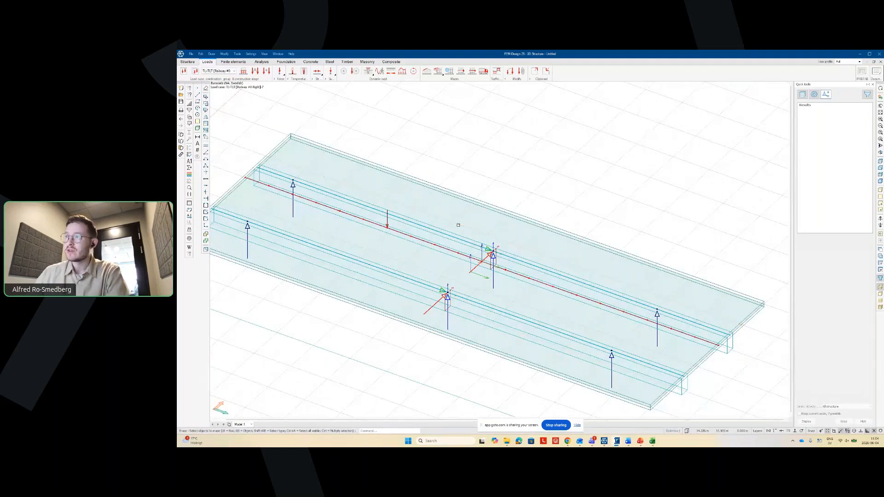
pyautogui.press('Down')
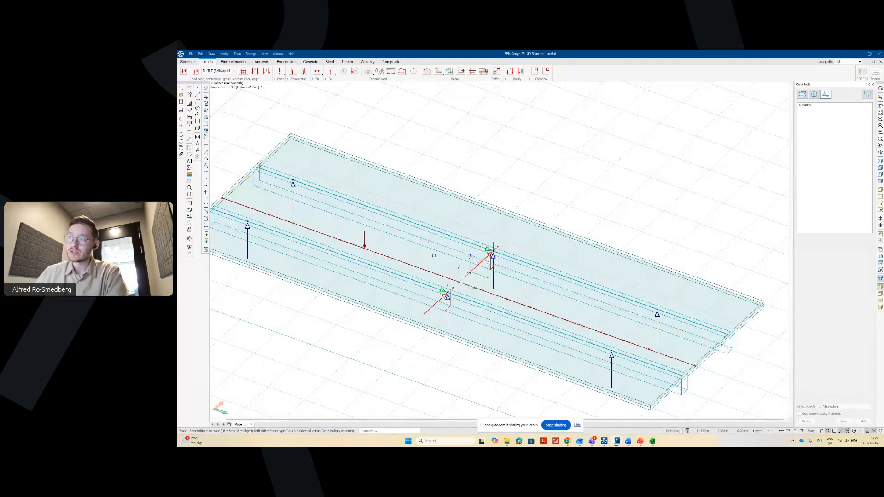
pyautogui.press('Down')
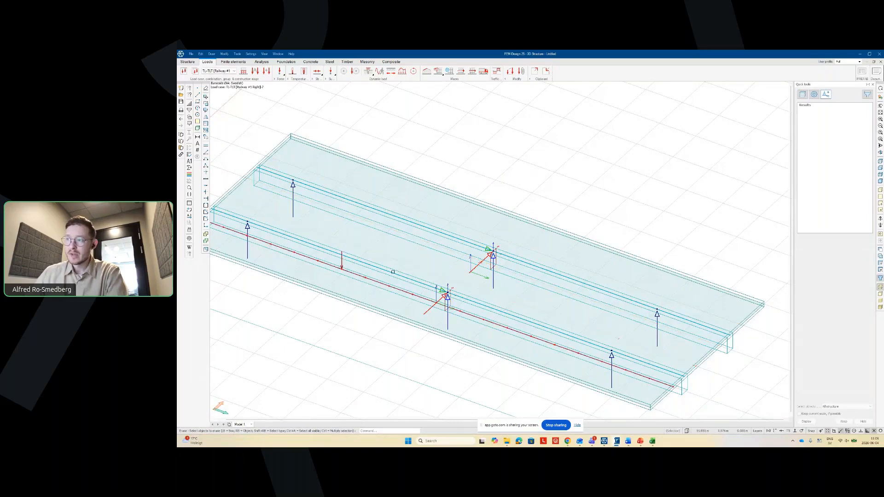
pyautogui.press('Down')
pyautogui.scroll(-2, 337, 262)
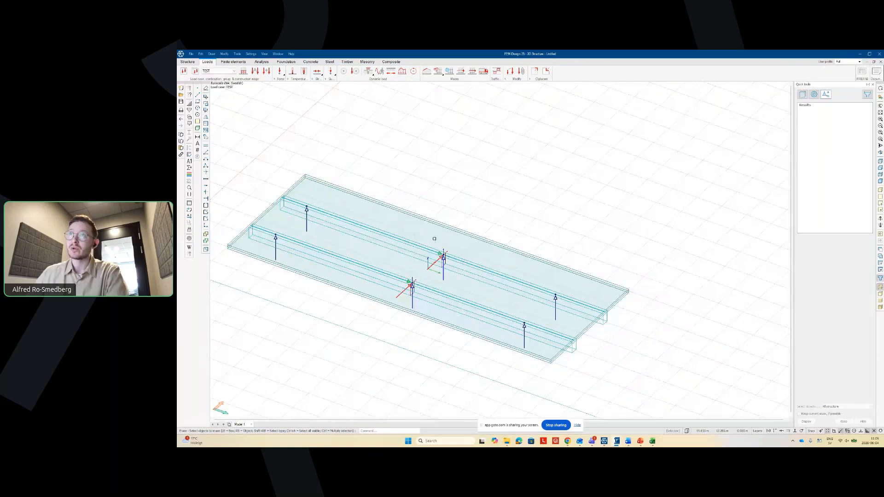
# - Confirm TEST as the current load case in the load case list
pyautogui.click(220, 71)
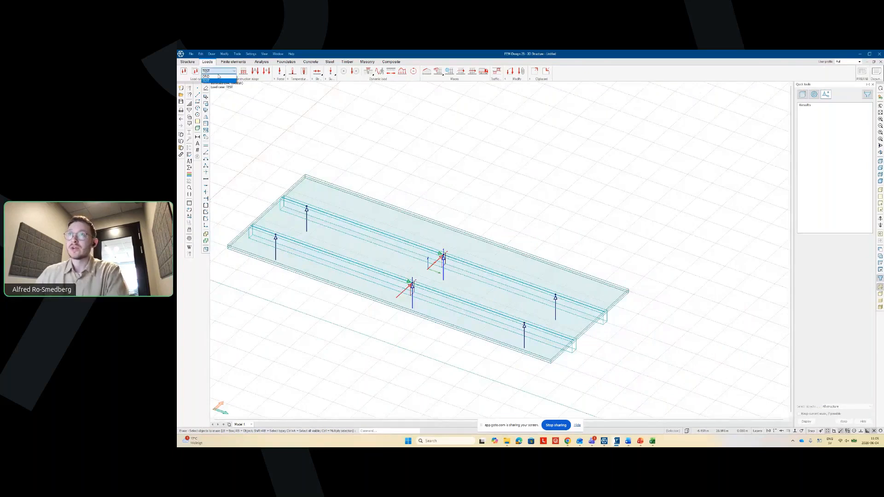
pyautogui.click(218, 80)
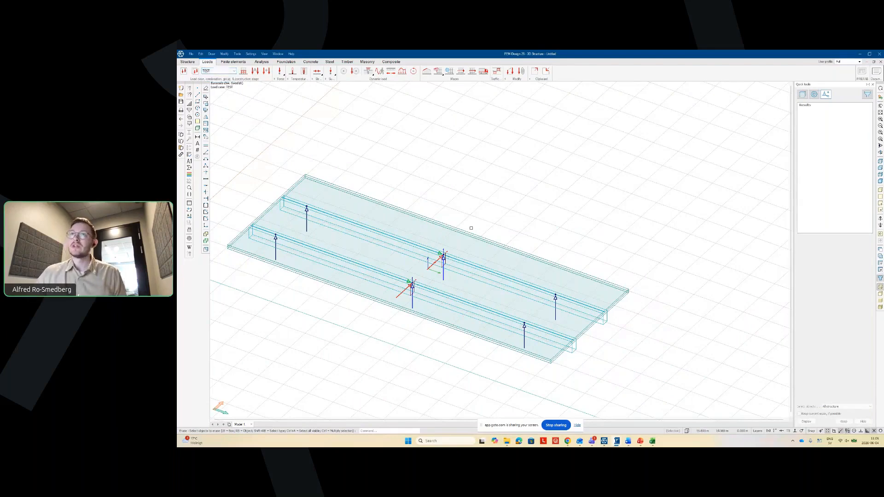
pyautogui.scroll(-1, 471, 227)
pyautogui.scroll(-1, 471, 228)
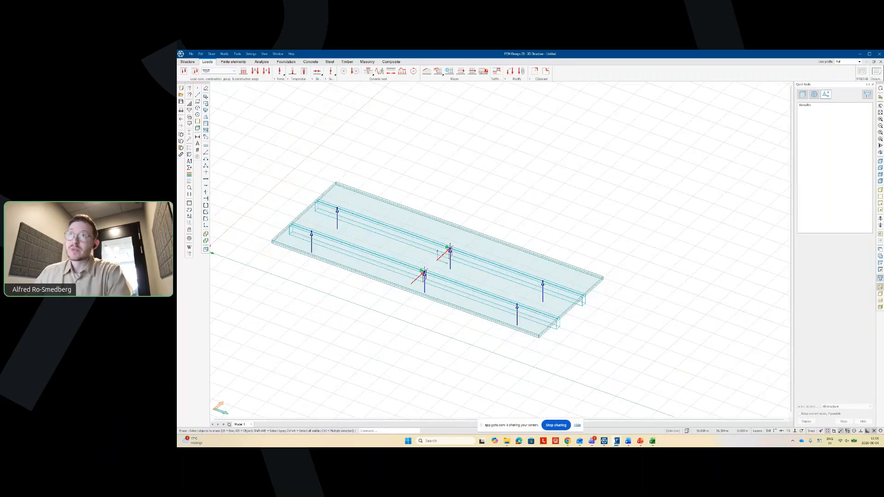
pyautogui.scroll(1, 348, 333)
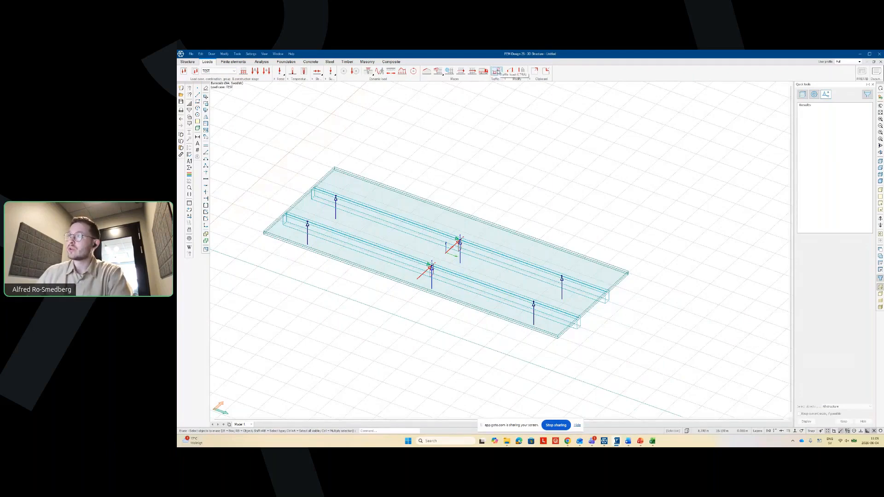
# - Open the Traffic load pattern tool, set Simple line model and Railway, and view the deck in plan
pyautogui.click(496, 71)
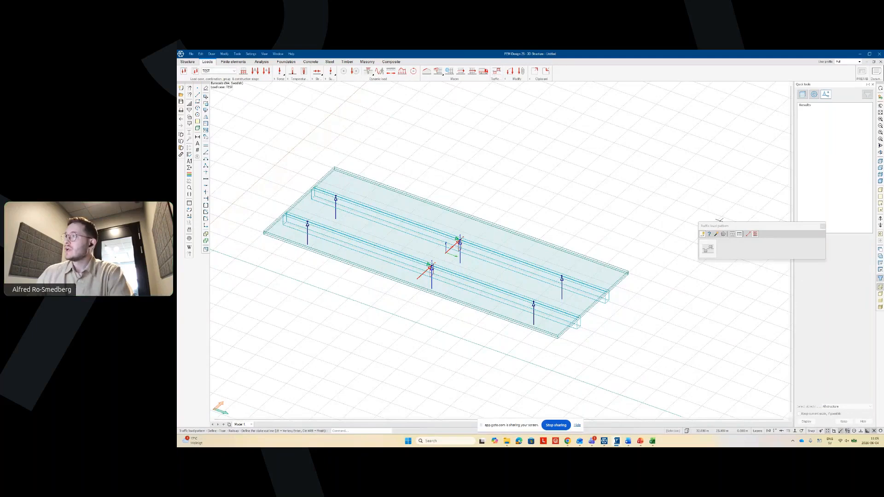
pyautogui.moveTo(719, 223); pyautogui.dragTo(500, 146)
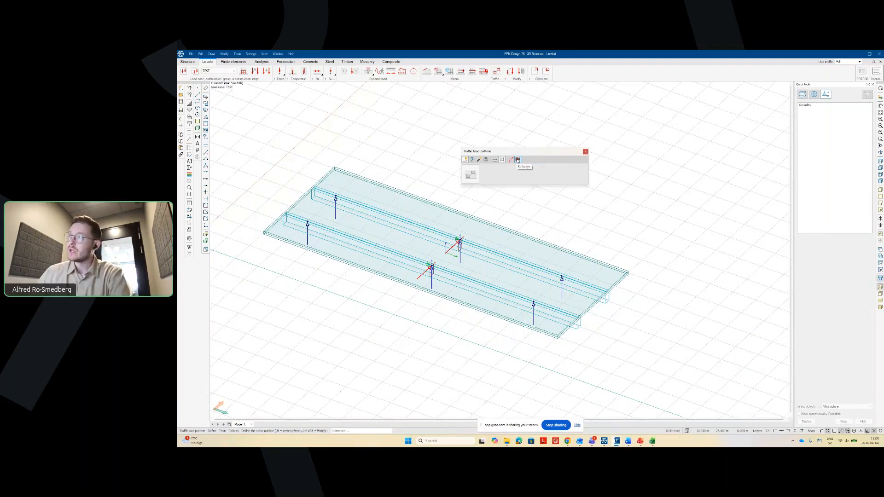
pyautogui.click(513, 160)
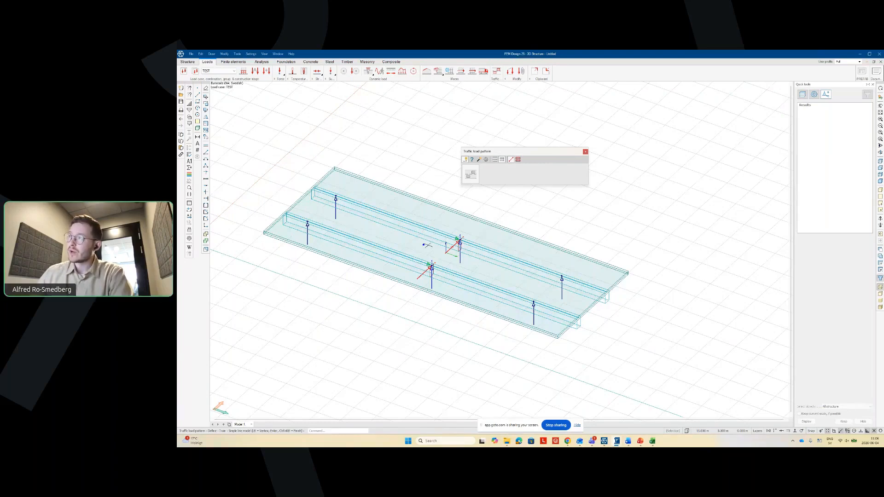
pyautogui.click(519, 160)
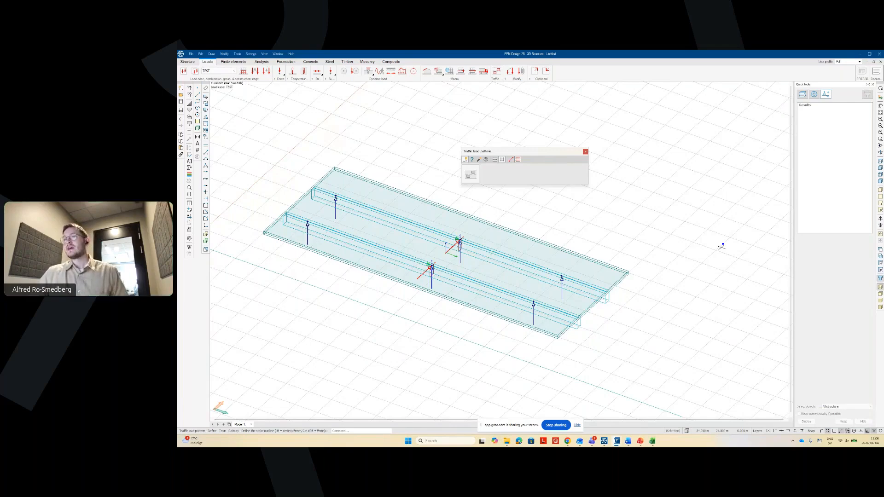
pyautogui.press('F2')
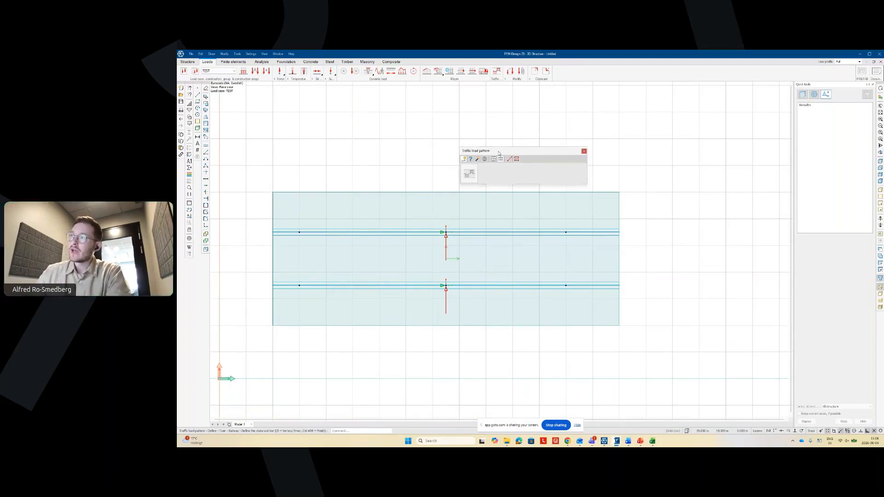
# - Open the Train load settings dialog from the Traffic load pattern toolbar
pyautogui.moveTo(499, 152); pyautogui.dragTo(459, 141)
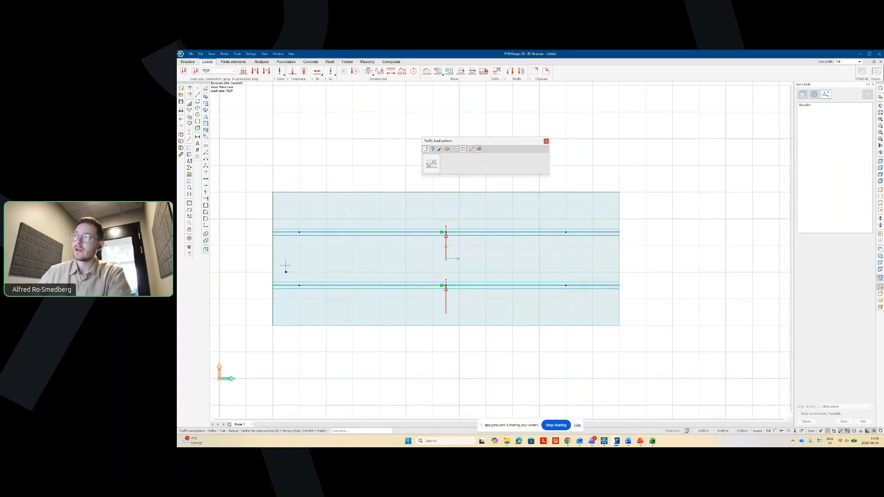
pyautogui.click(434, 166)
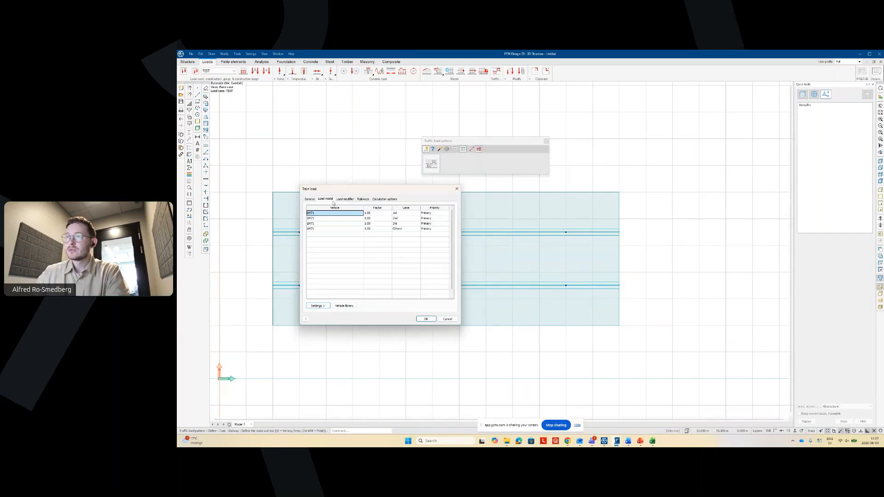
pyautogui.click(312, 200)
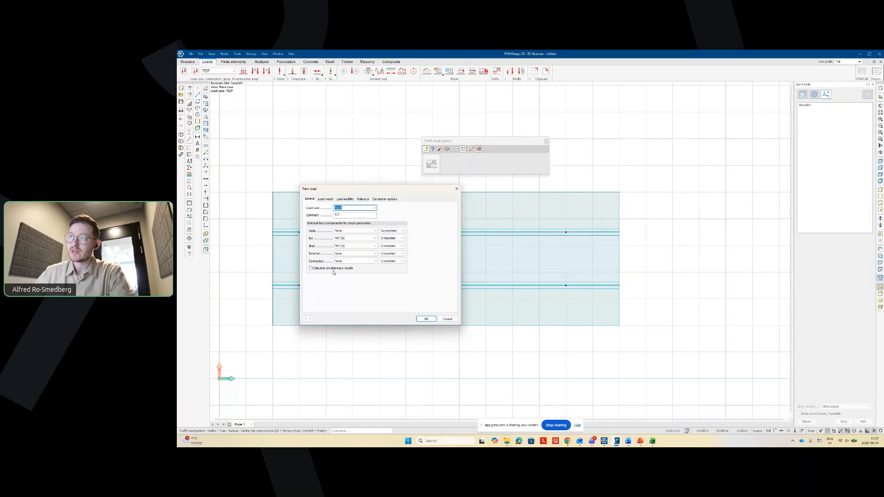
pyautogui.click(325, 199)
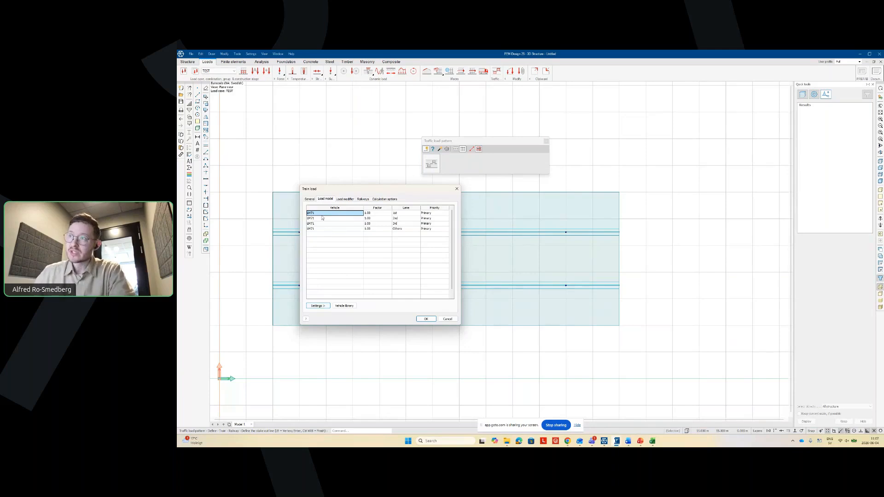
pyautogui.click(344, 305)
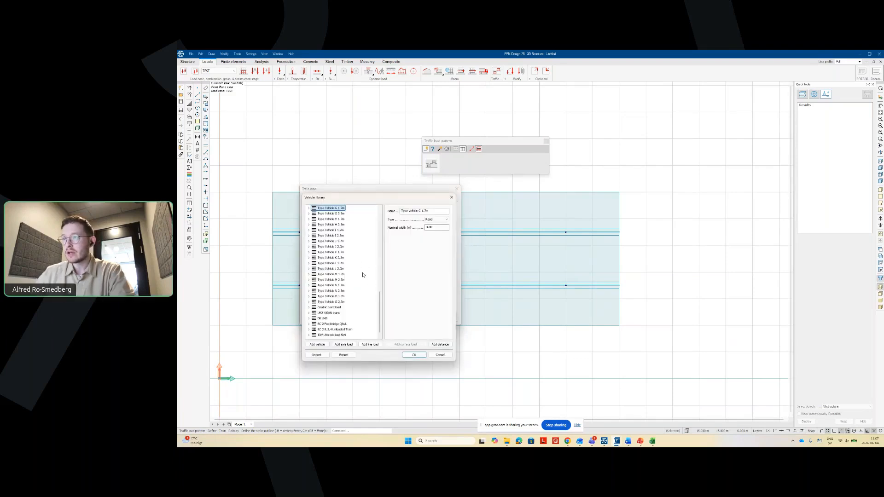
# - Inspect LM71's axle loads and 80 kN/m distributed load, then close the Vehicle library
pyautogui.scroll(5, 350, 274)
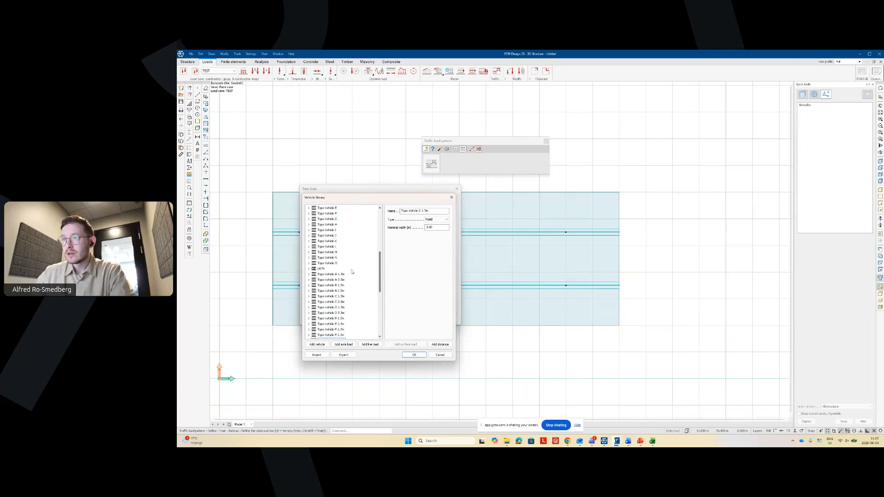
pyautogui.click(321, 269)
pyautogui.doubleClick(323, 269)
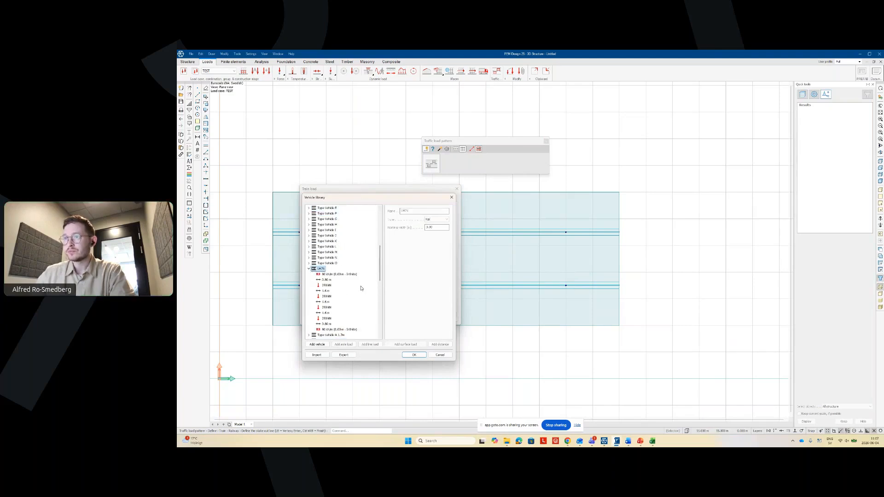
pyautogui.scroll(-2, 350, 263)
pyautogui.click(327, 242)
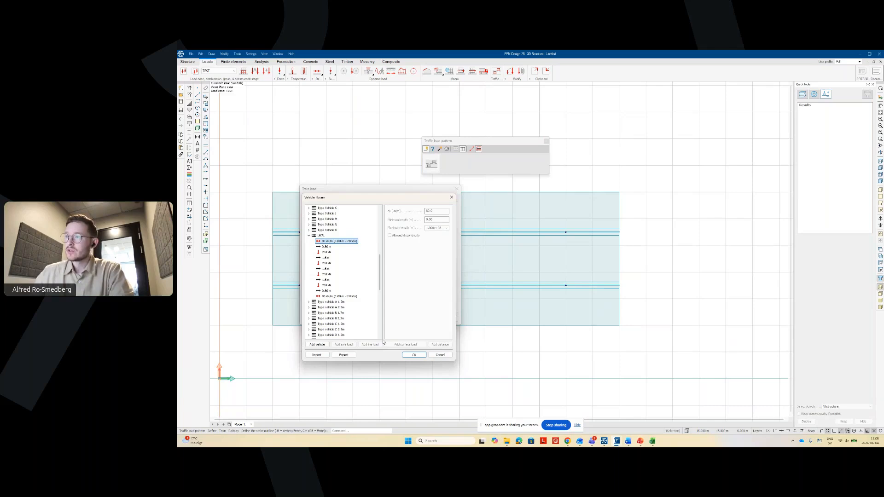
pyautogui.click(413, 354)
pyautogui.click(317, 306)
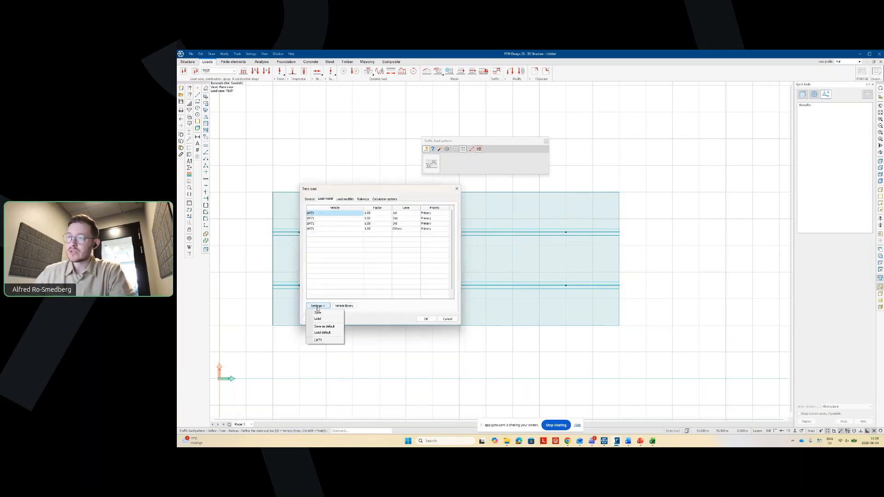
# - Apply the LM71 load model preset and show the Load modifier page
pyautogui.click(325, 341)
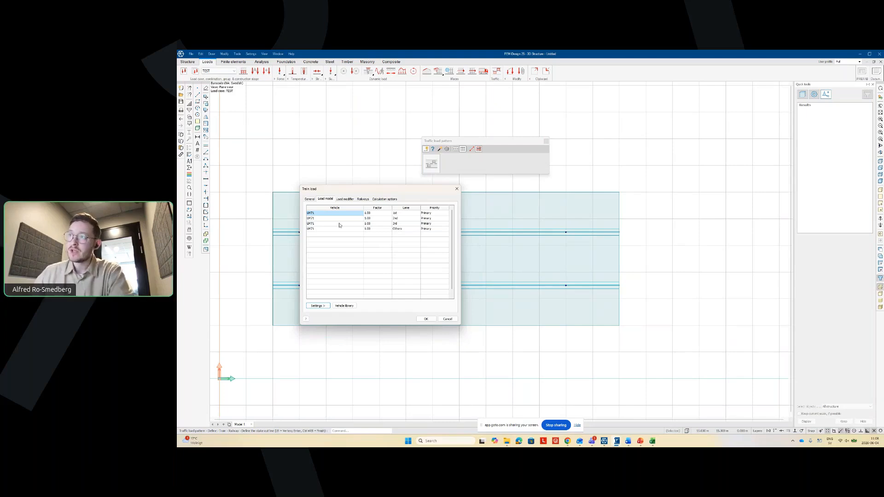
pyautogui.click(344, 200)
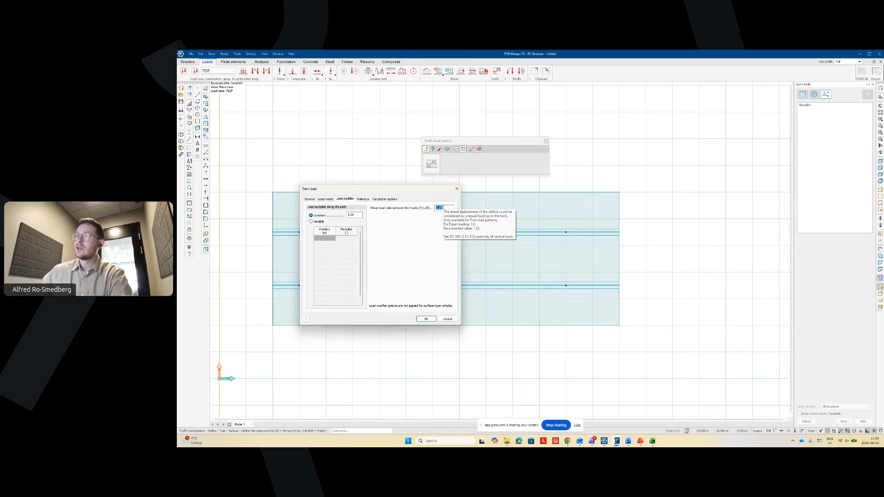
# - Review the Railways and Calculation options pages, then accept the Train load settings
pyautogui.click(363, 199)
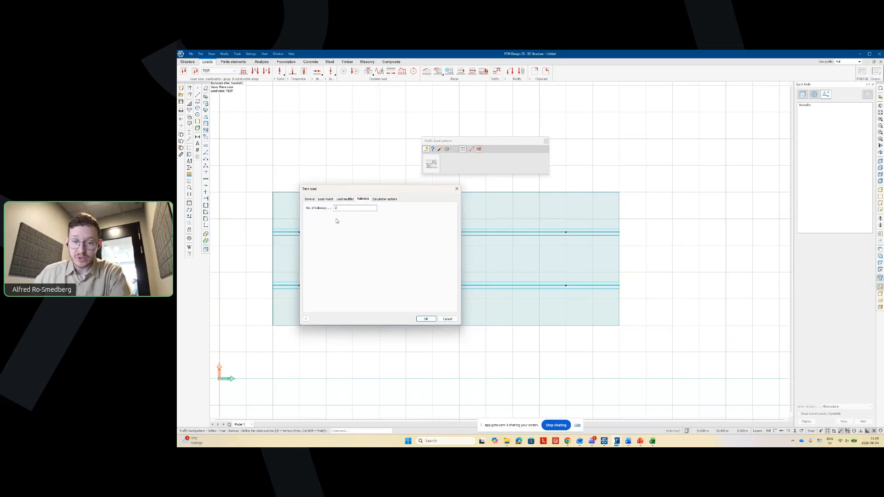
pyautogui.click(385, 199)
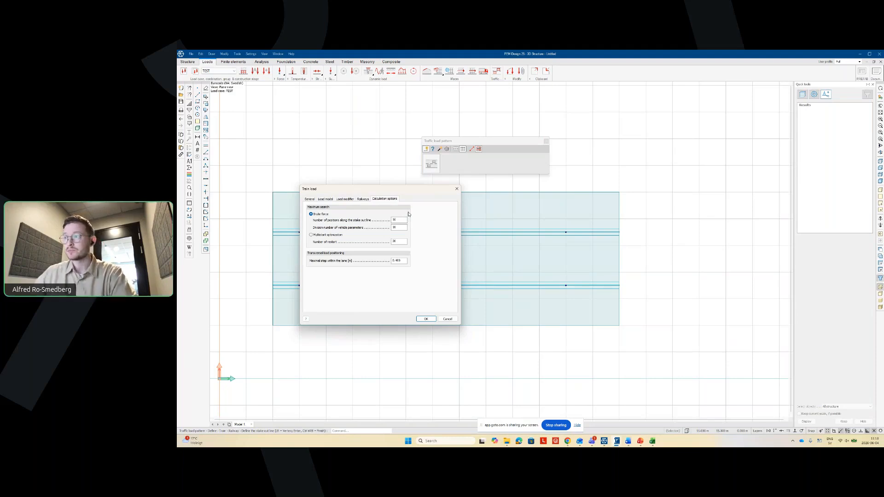
pyautogui.click(425, 319)
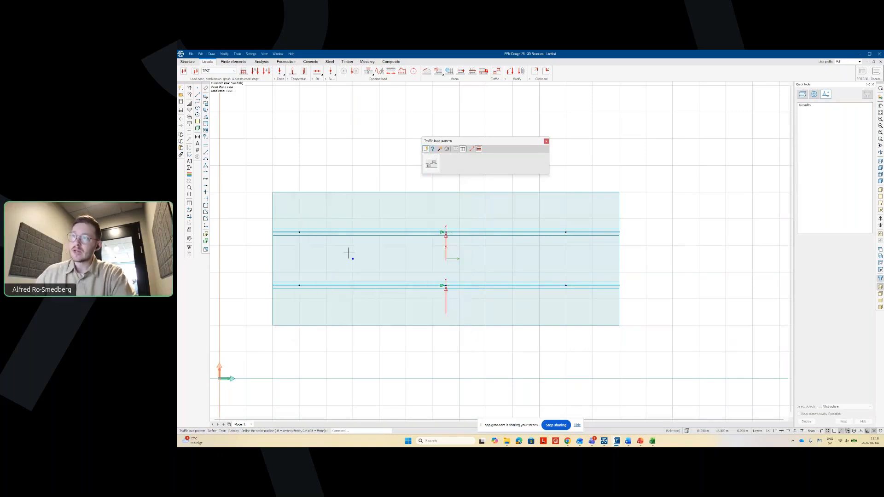
# - Draw the stake-out line across the deck from its left edge to its right edge
pyautogui.click(274, 259)
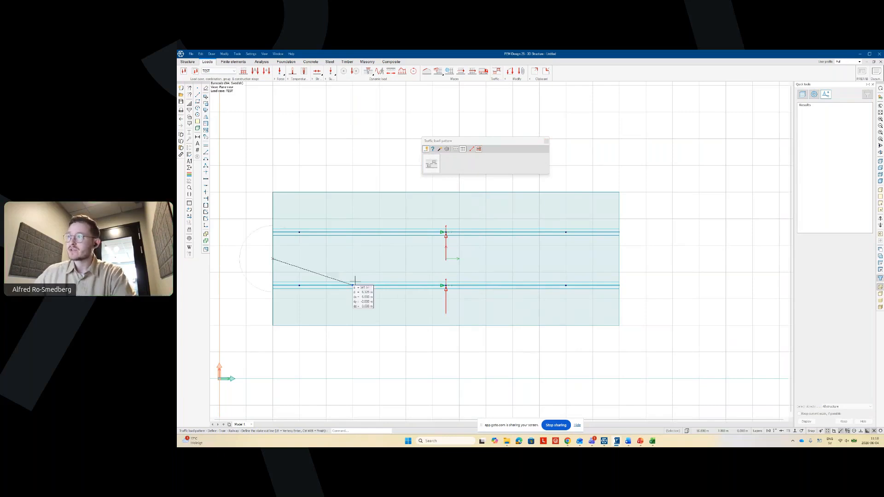
pyautogui.click(619, 259)
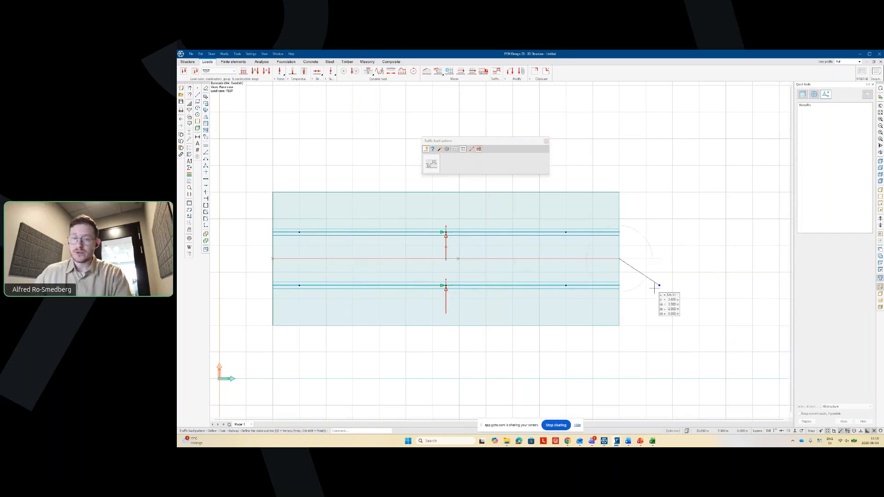
pyautogui.press('Return')
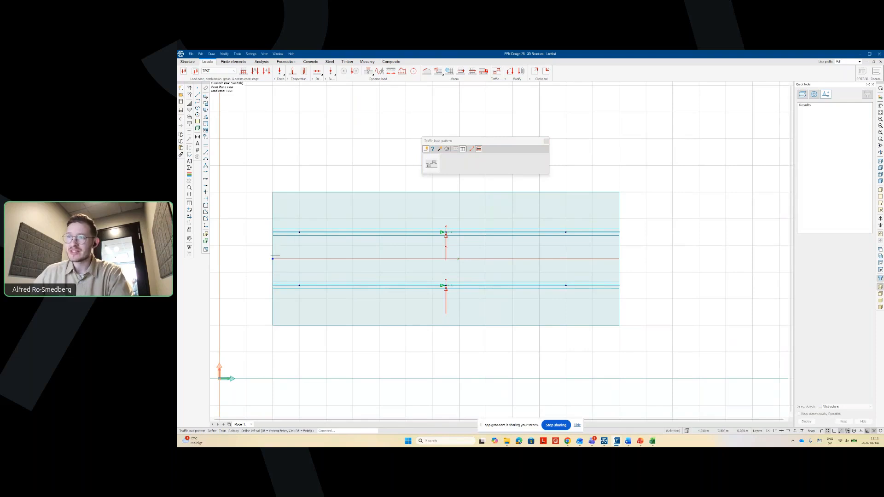
# - Draw the first track's left and right rails along the full deck length
pyautogui.click(273, 219)
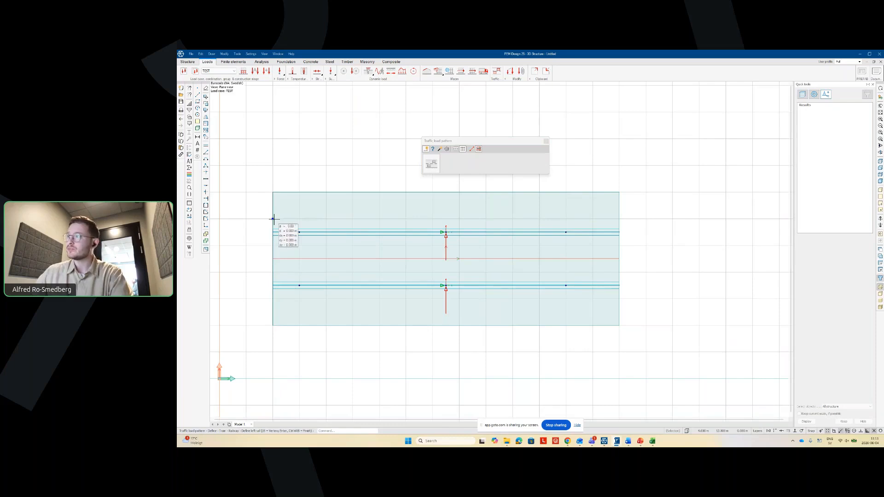
pyautogui.click(619, 219)
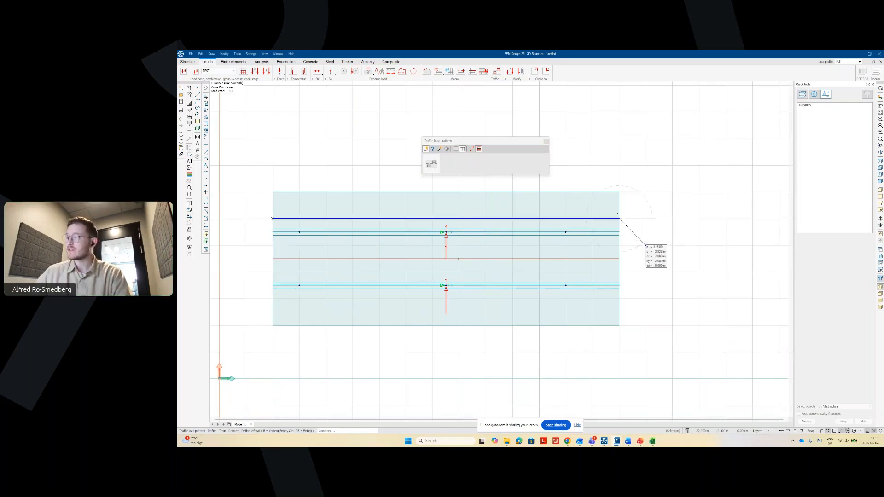
pyautogui.press('Return')
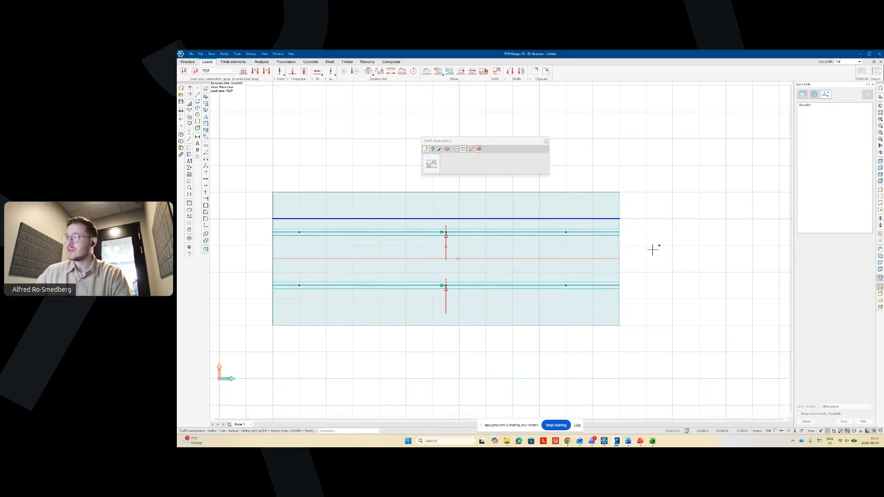
pyautogui.click(272, 246)
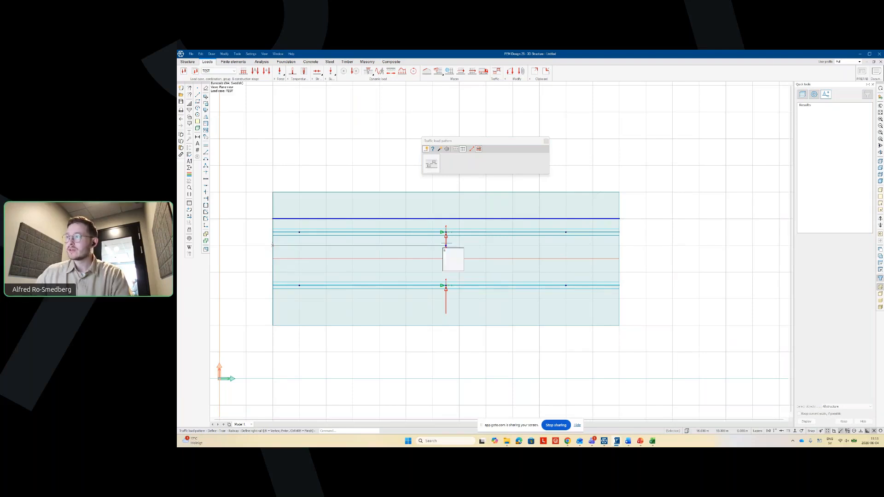
pyautogui.click(619, 245)
pyautogui.press('Return')
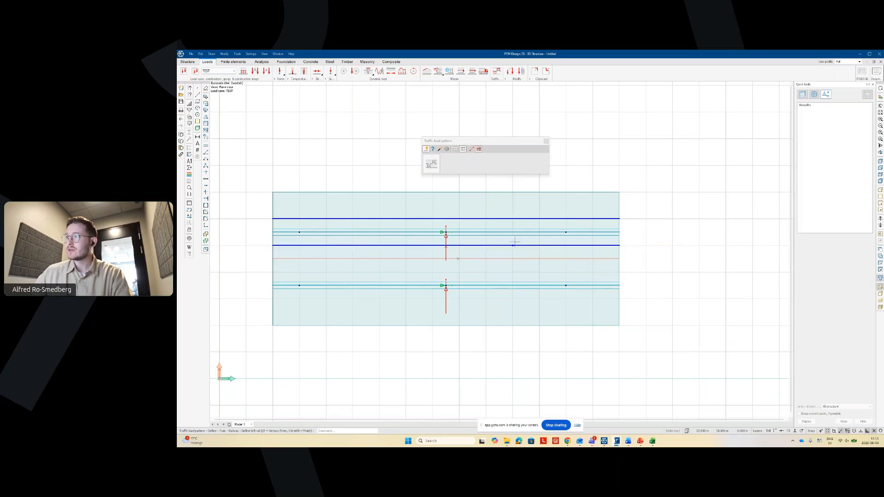
# - Draw the second track's left and right rails to create the traffic pattern
pyautogui.click(272, 272)
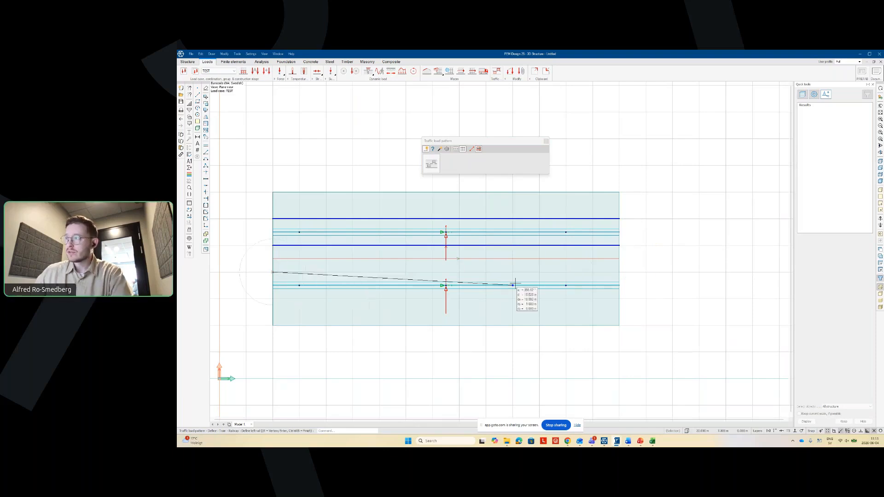
pyautogui.click(619, 273)
pyautogui.press('Return')
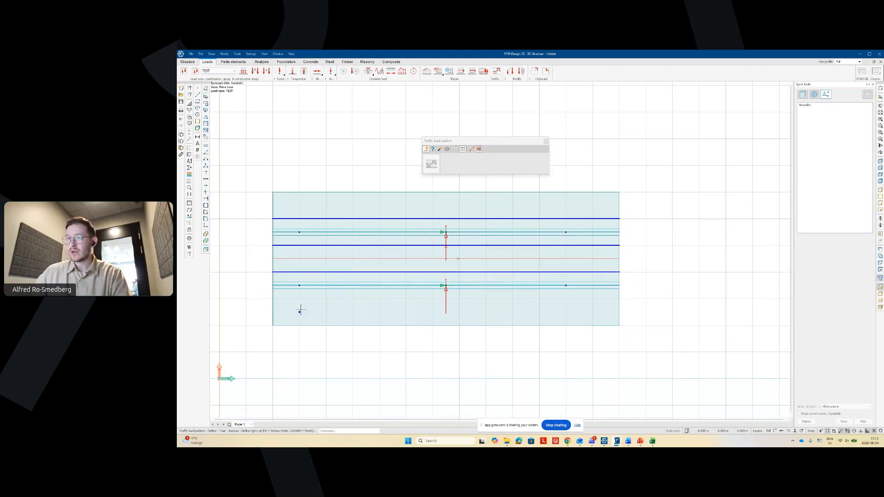
pyautogui.click(272, 299)
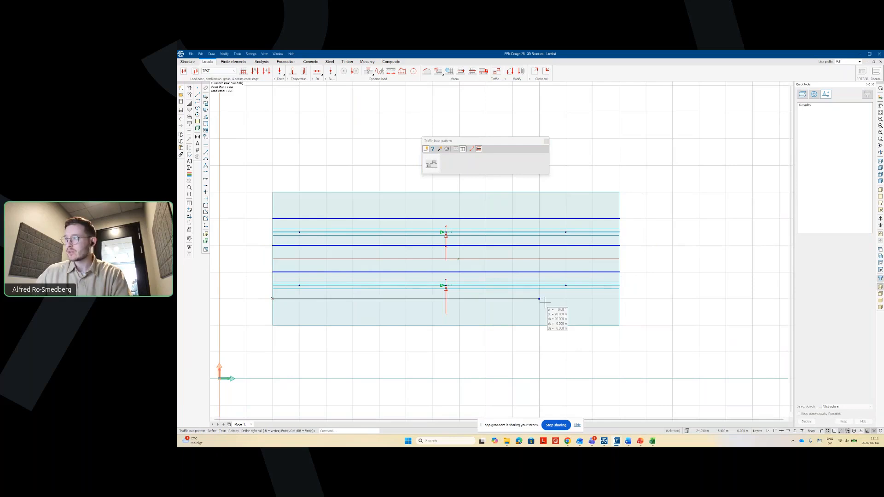
pyautogui.click(619, 298)
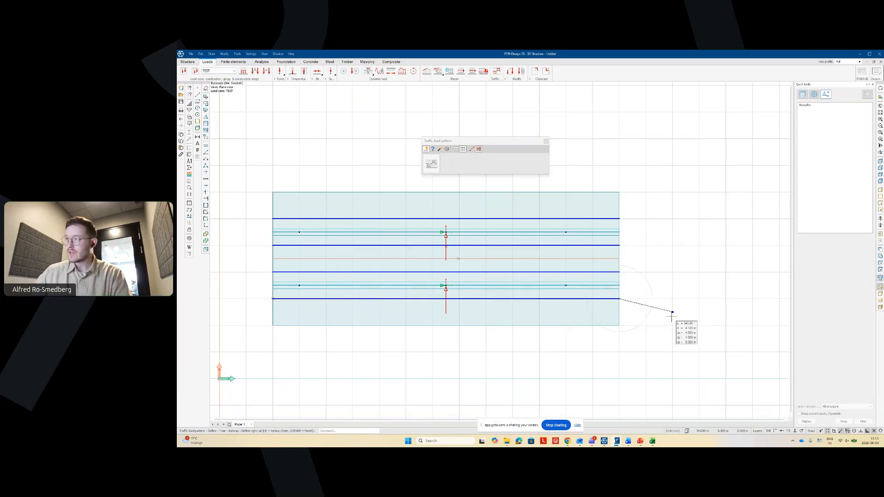
pyautogui.press('Return')
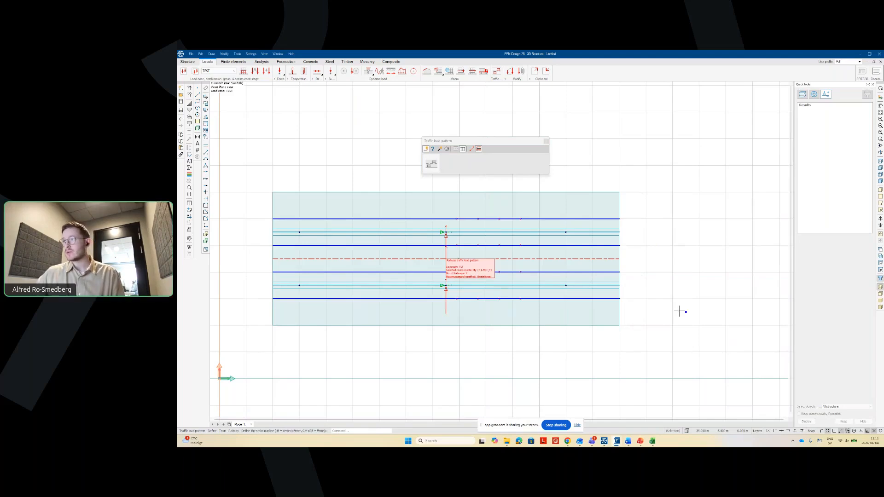
# - Orbit and zoom into a 3D view of the deck's rail loads, showing the Quick tools display options
pyautogui.keyDown('shift'); pyautogui.moveTo(679, 311); pyautogui.dragTo(614, 201, button='middle'); pyautogui.keyUp('shift')
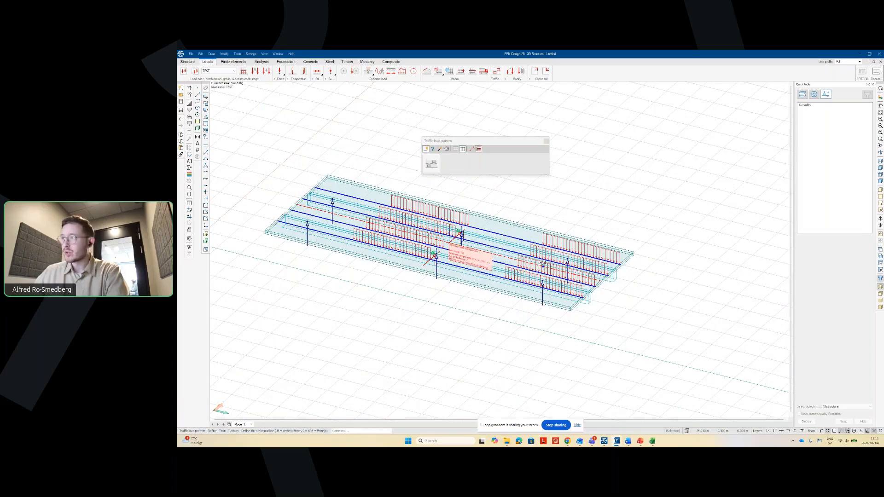
pyautogui.scroll(2, 501, 241)
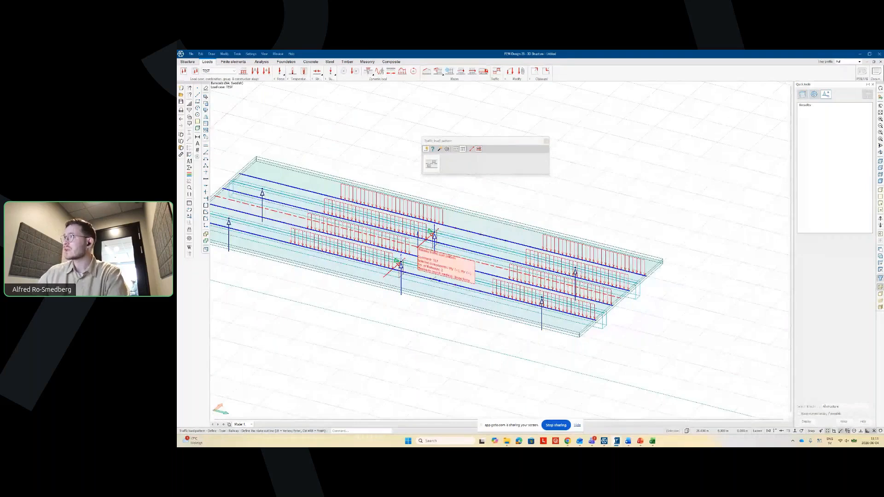
pyautogui.click(814, 95)
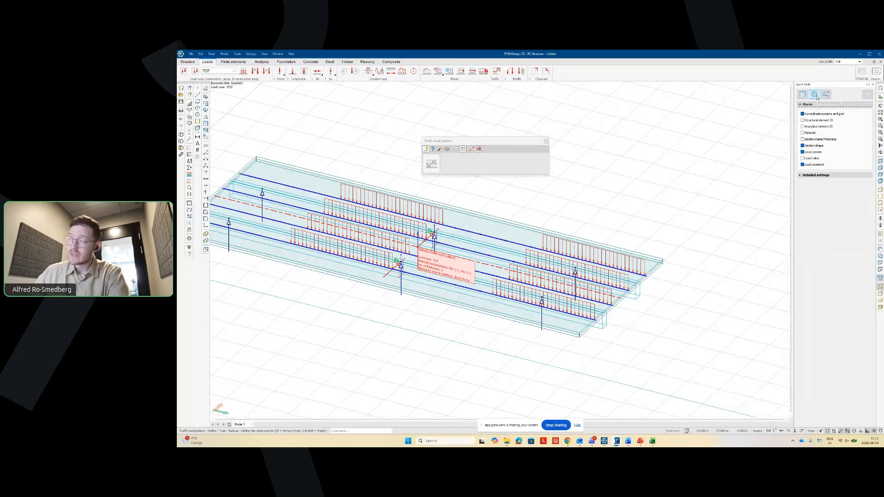
# - Show load values and load comments on the generated traffic loads, then hide the values again
pyautogui.click(803, 158)
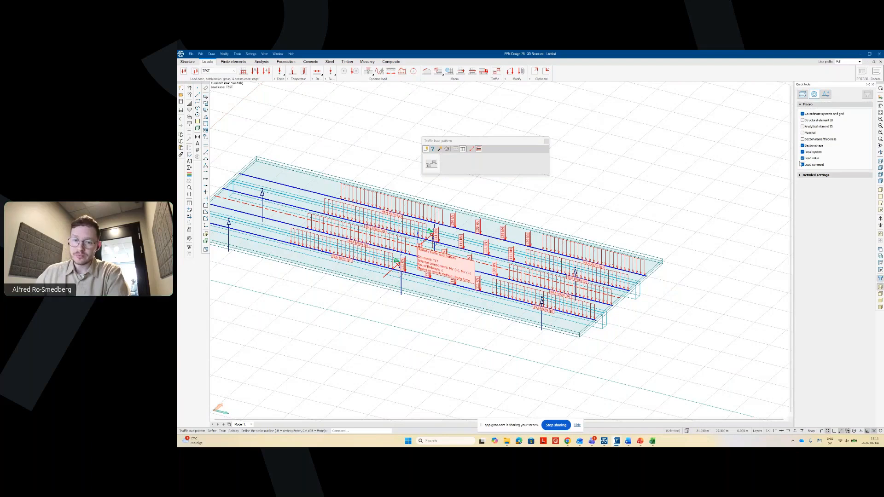
pyautogui.click(802, 164)
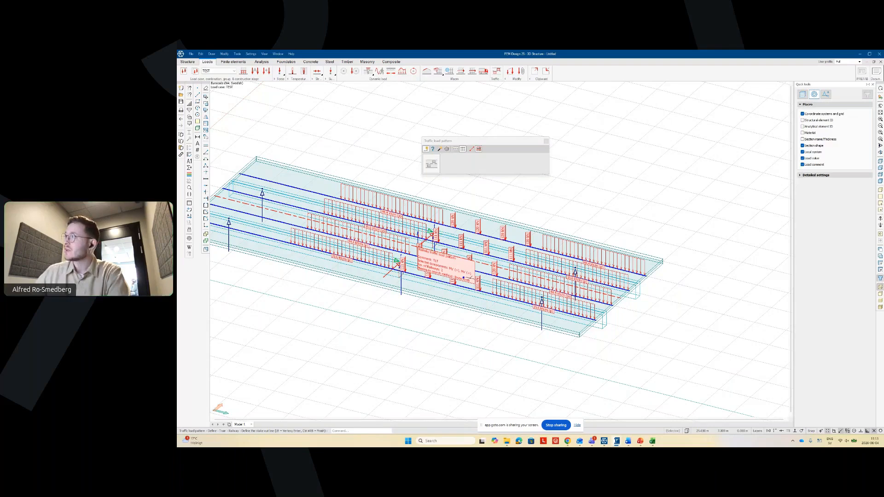
pyautogui.click(802, 158)
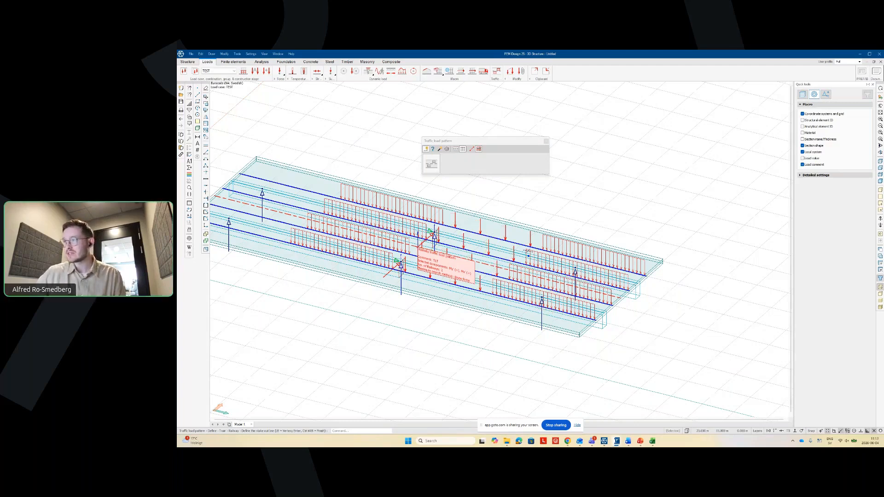
# - Orbit and zoom the view to see the whole bridge deck from a steeper angle
pyautogui.scroll(3, 479, 251)
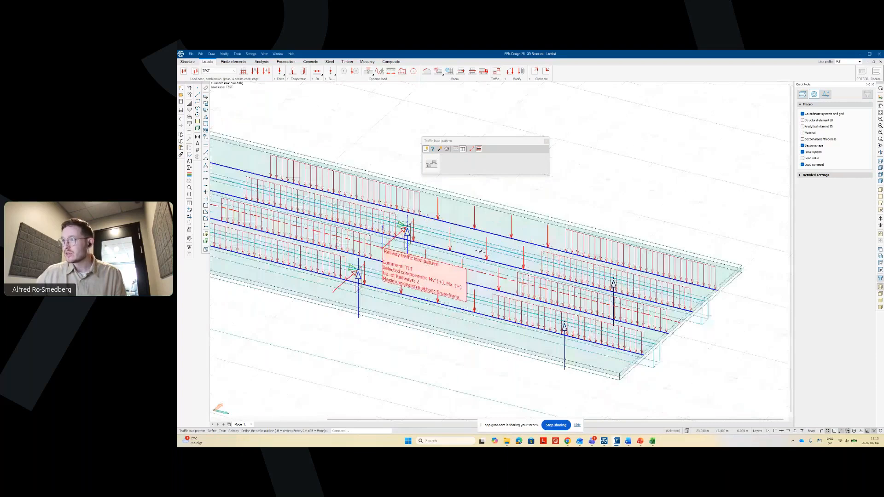
pyautogui.moveTo(480, 251); pyautogui.dragTo(518, 260, button='middle')
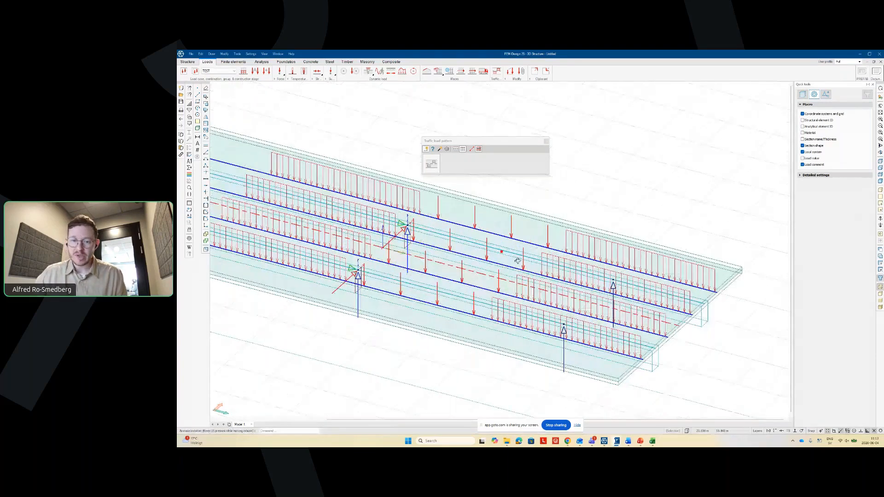
pyautogui.moveTo(517, 261); pyautogui.dragTo(500, 278)
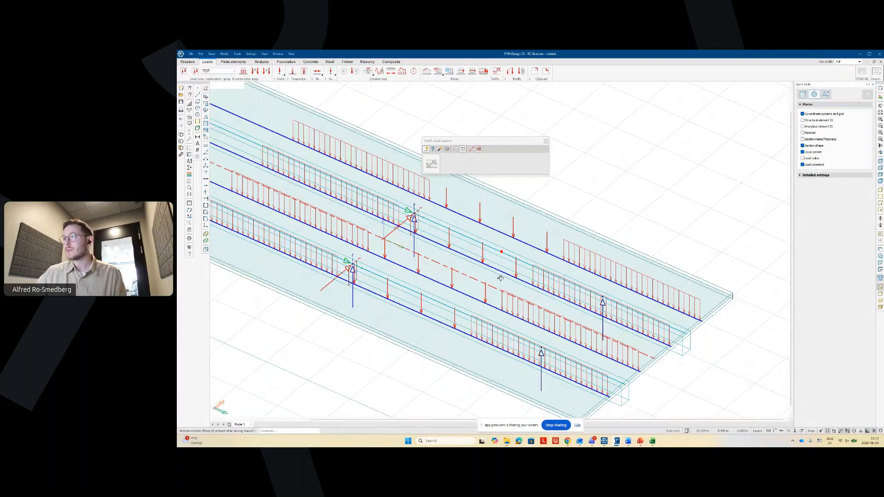
pyautogui.moveTo(500, 278); pyautogui.dragTo(384, 270, button='middle')
pyautogui.scroll(-3, 501, 270)
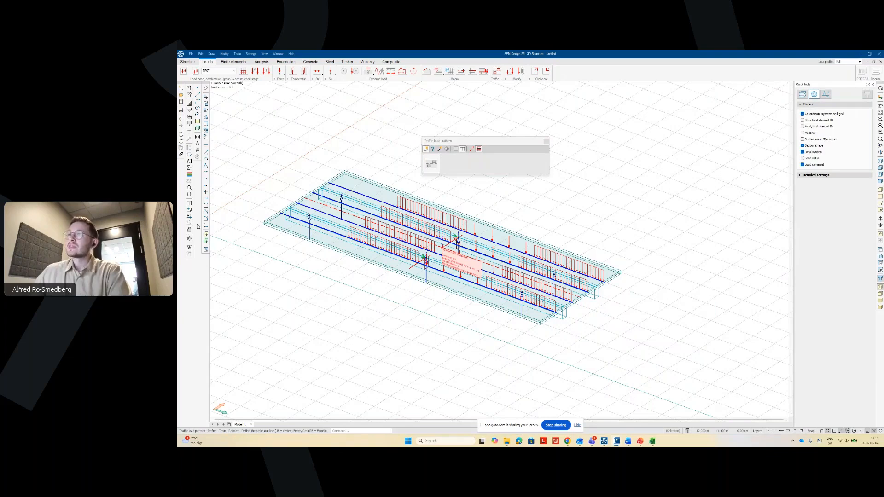
# - Close the traffic load pattern window and display load case TLT-4
pyautogui.click(546, 141)
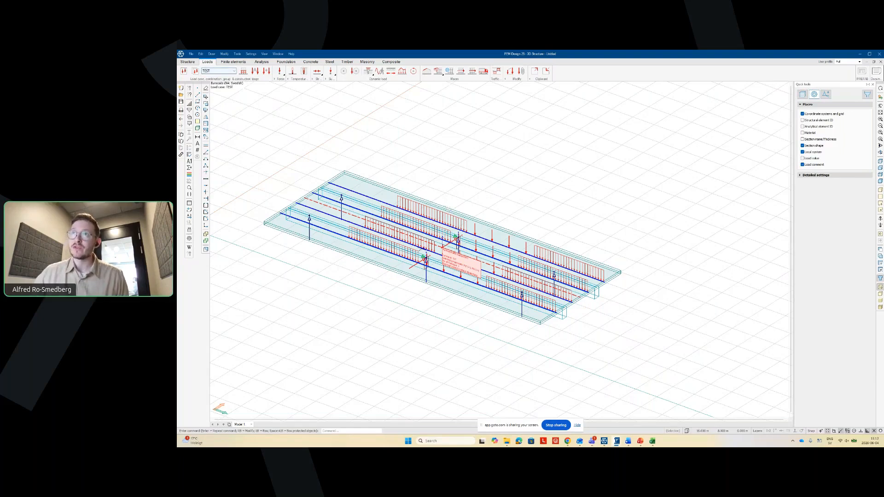
pyautogui.click(219, 71)
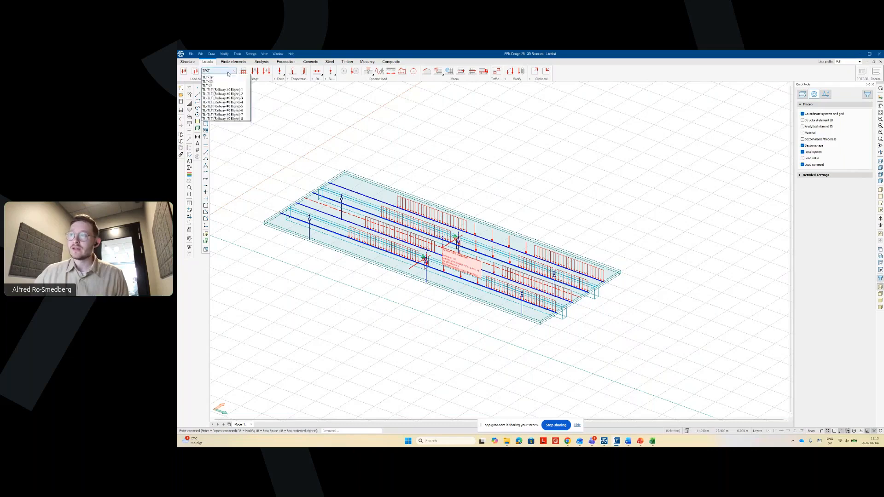
pyautogui.click(219, 93)
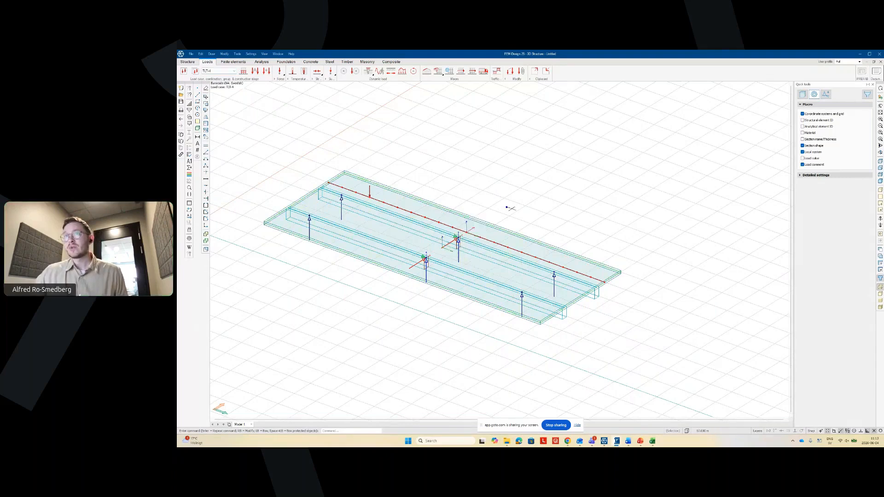
pyautogui.scroll(2, 509, 206)
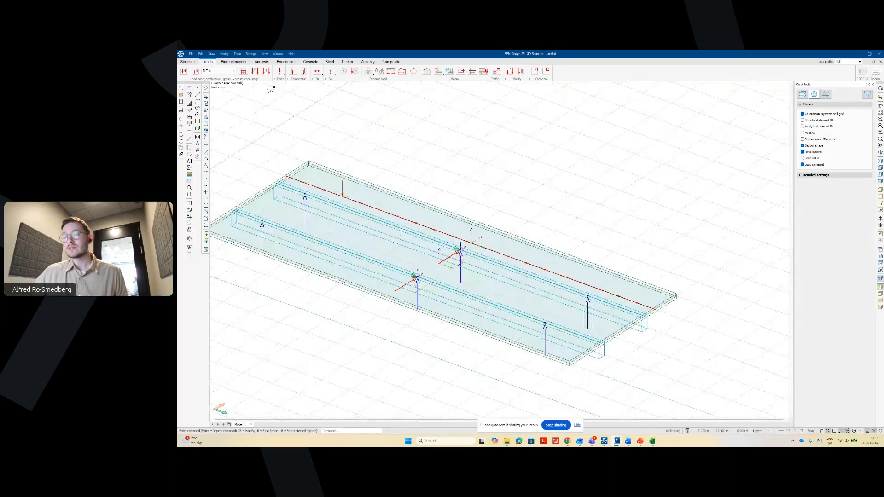
# - Switch to load case TLT-1 and label its line load with load values
pyautogui.click(220, 71)
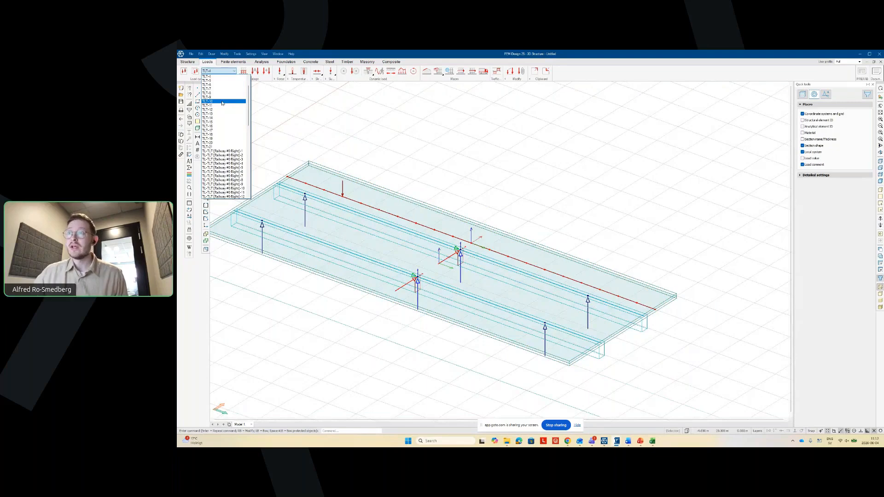
pyautogui.scroll(1, 220, 78)
pyautogui.click(220, 78)
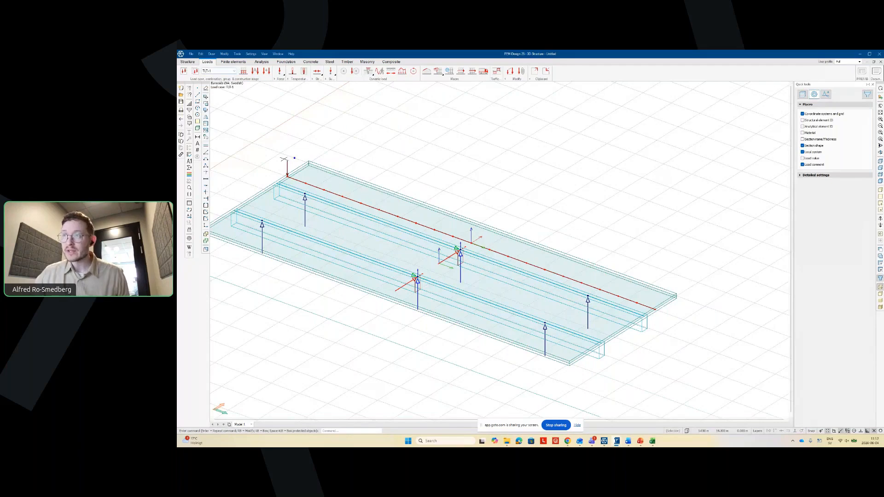
pyautogui.scroll(3, 283, 159)
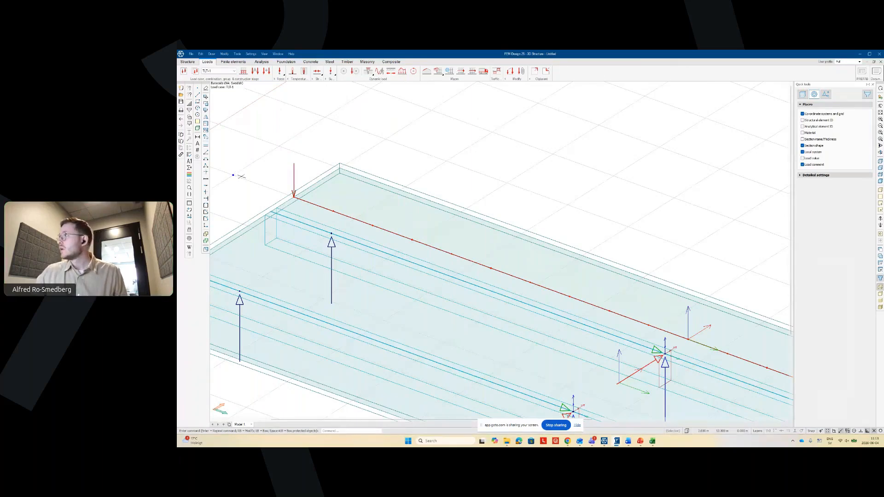
pyautogui.scroll(-3, 240, 177)
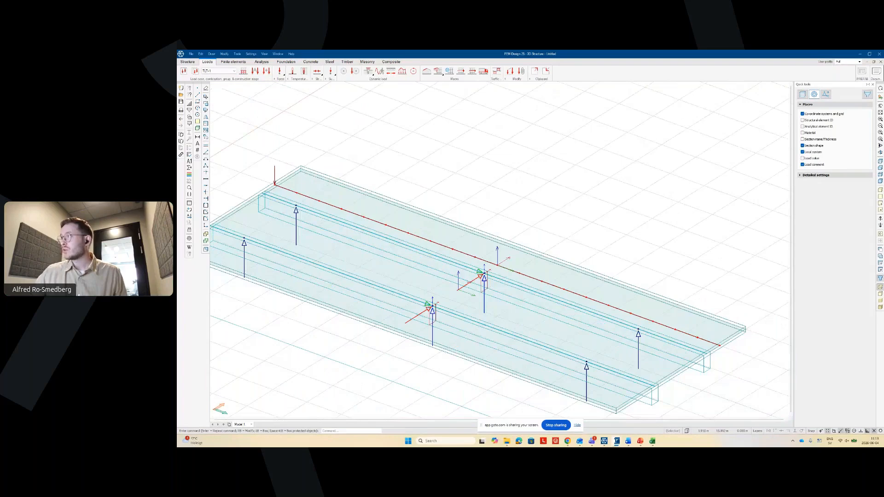
pyautogui.scroll(-1, 259, 148)
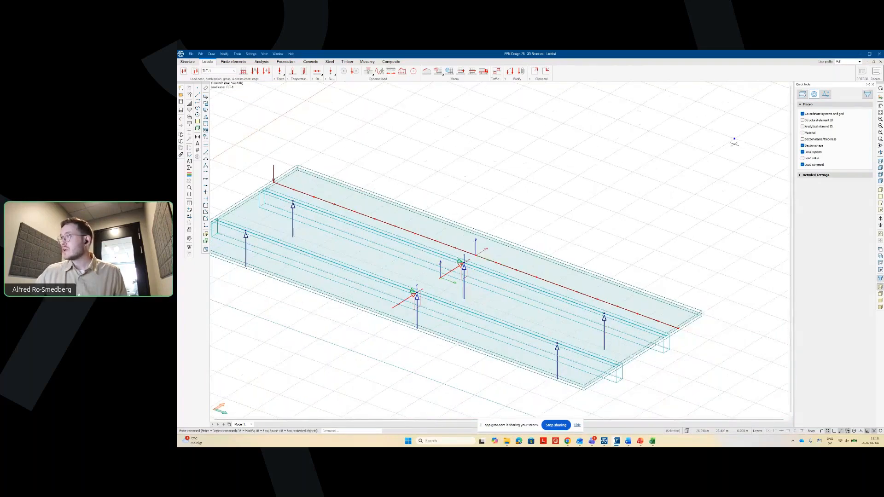
pyautogui.click(802, 158)
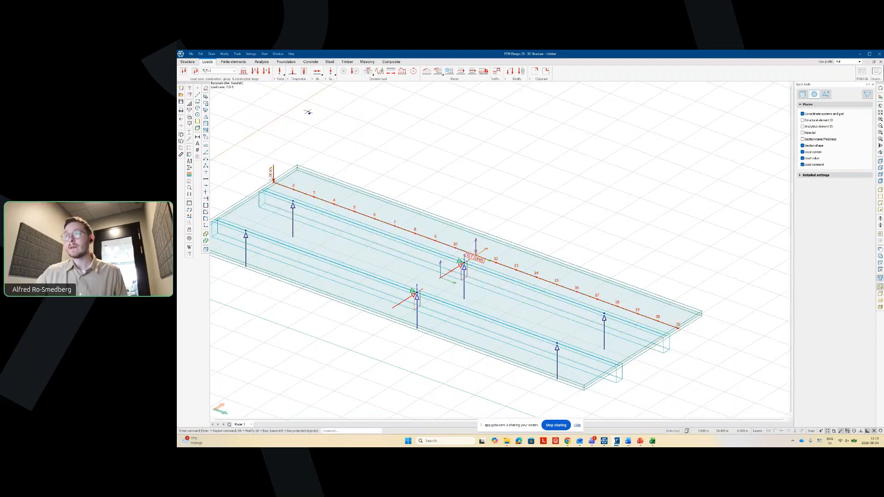
# - Preview load case TL-TLT [Railway #0 Right]-4, then return to TLT-1
pyautogui.click(230, 71)
pyautogui.click(217, 89)
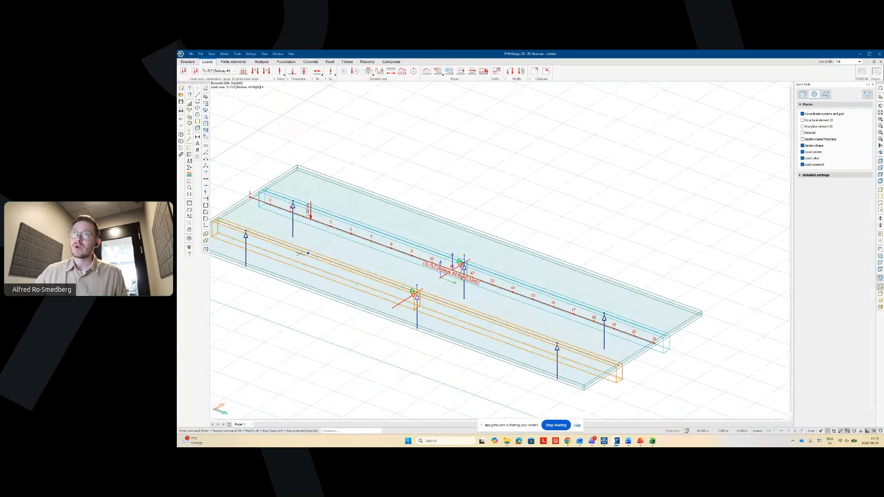
pyautogui.click(230, 71)
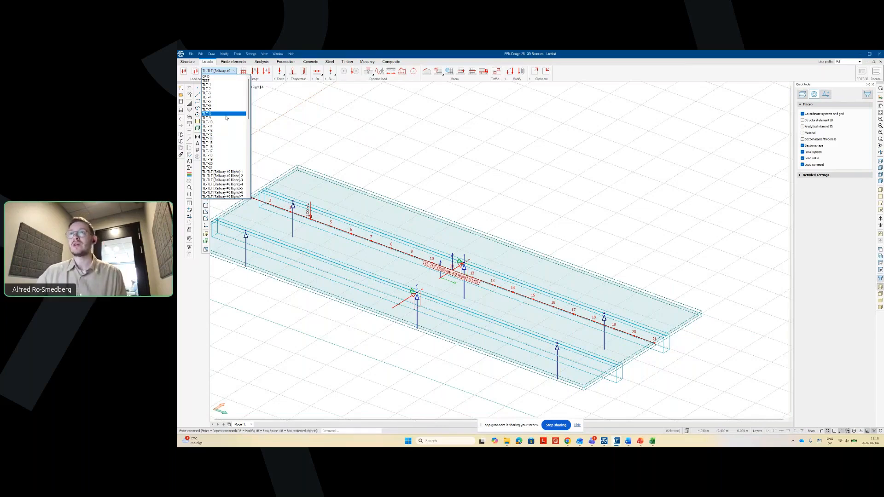
pyautogui.click(216, 85)
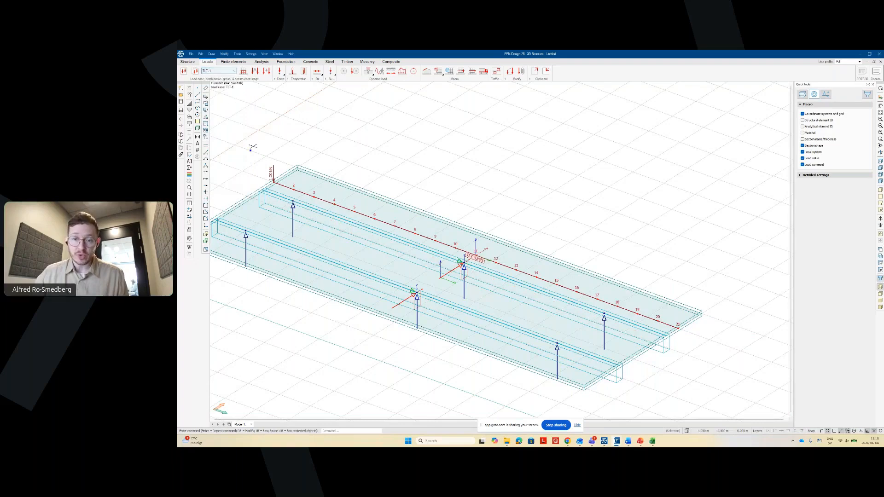
# - Zoom in and open the properties of the TLT moving load
pyautogui.scroll(2, 481, 267)
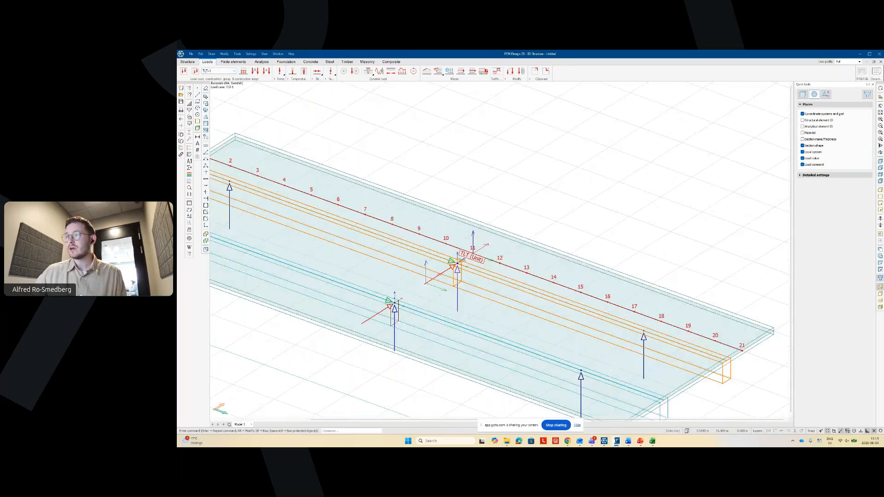
pyautogui.moveTo(465, 256)
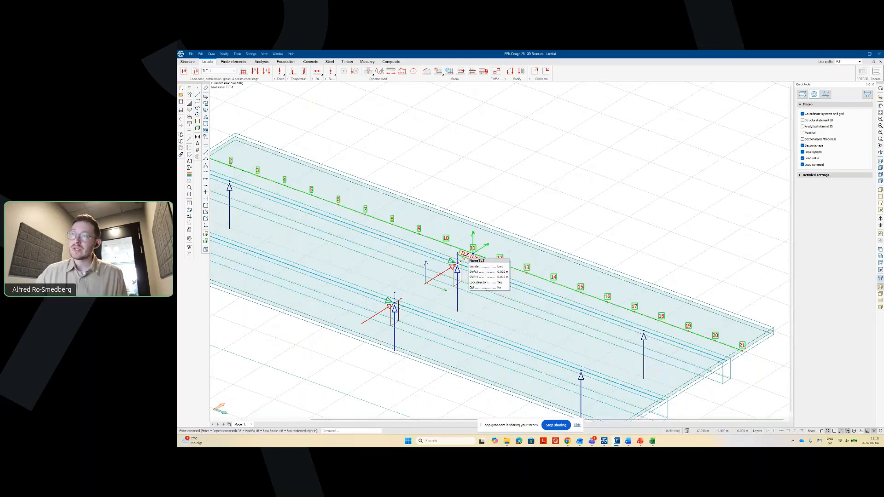
pyautogui.doubleClick(465, 256)
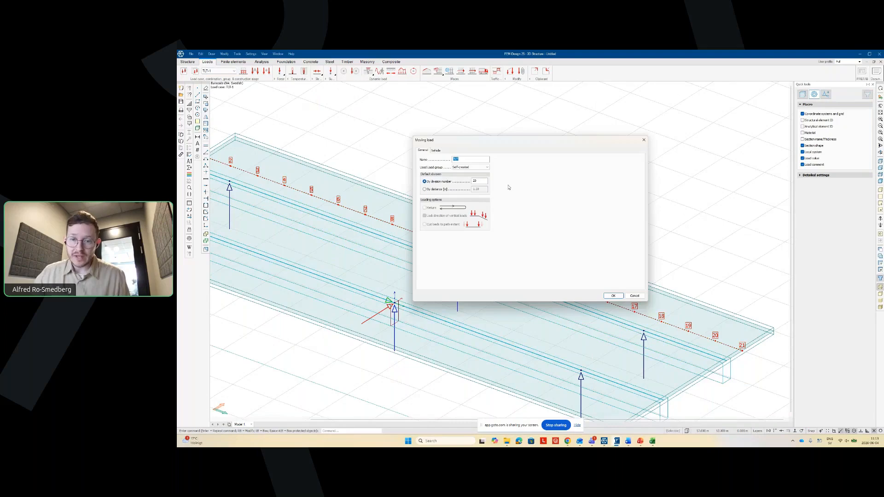
# - Rename the first TLT moving load to Left Left and change its division number
pyautogui.moveTo(502, 140); pyautogui.dragTo(297, 250)
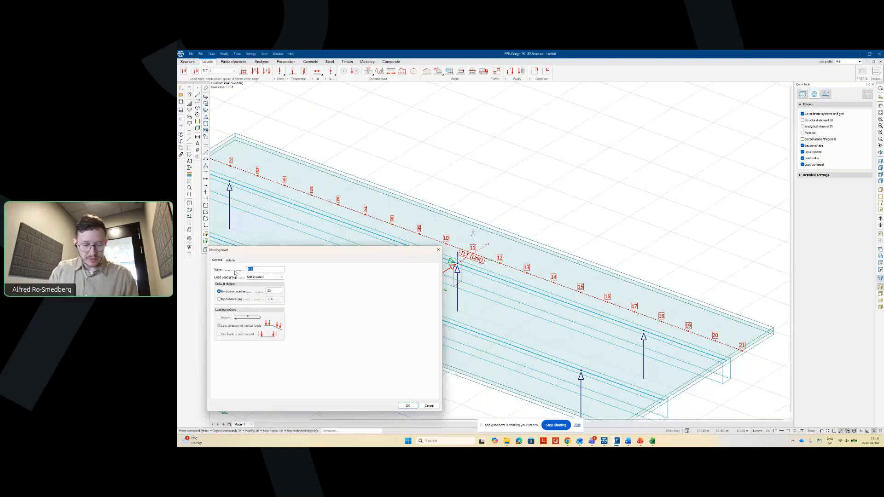
pyautogui.write('Left LE')
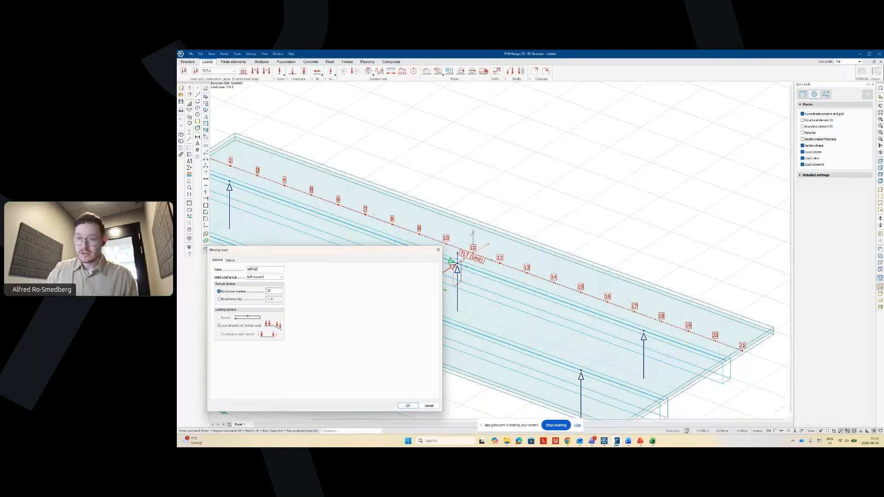
pyautogui.press('BackSpace')
pyautogui.press('BackSpace')
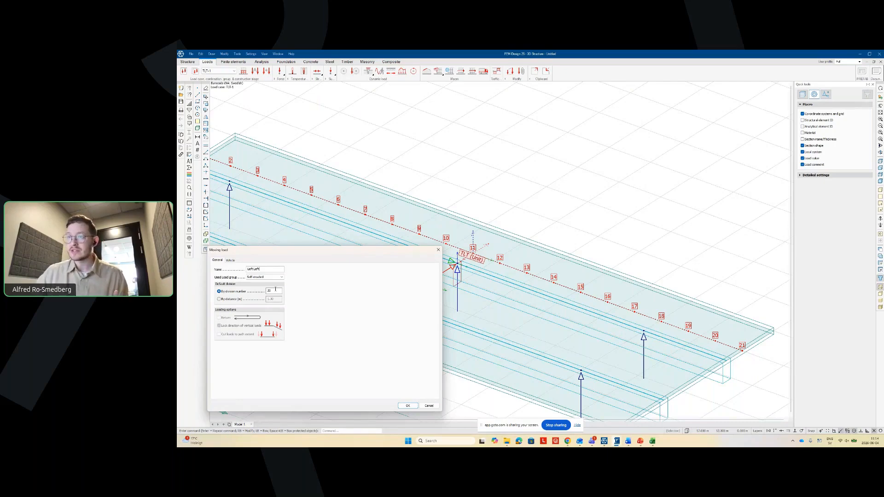
pyautogui.doubleClick(275, 290)
pyautogui.write('1')
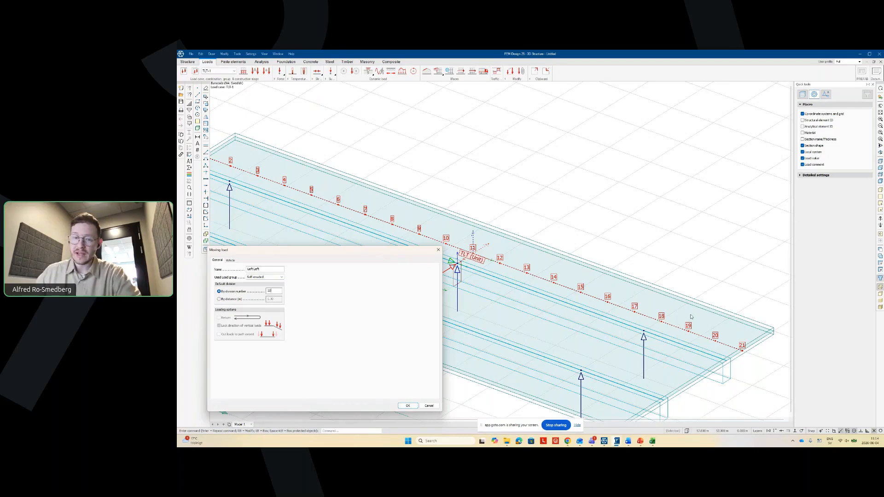
pyautogui.click(407, 406)
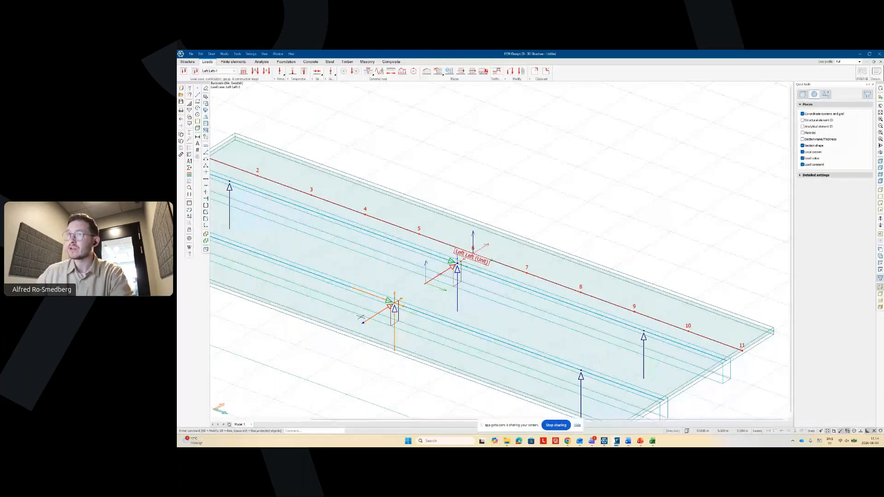
# - Rename the TL-TLT [Railway #0 Right]-4 moving load to Left Right with 10 divisions
pyautogui.scroll(-2, 361, 317)
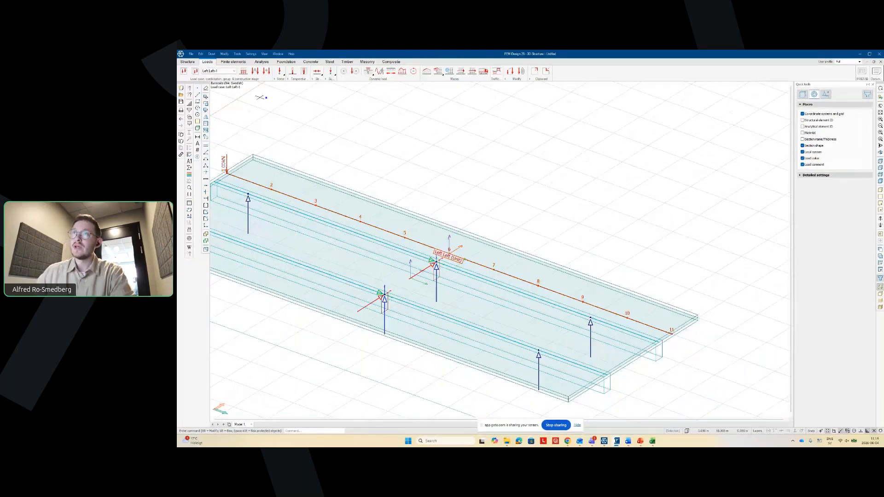
pyautogui.click(217, 71)
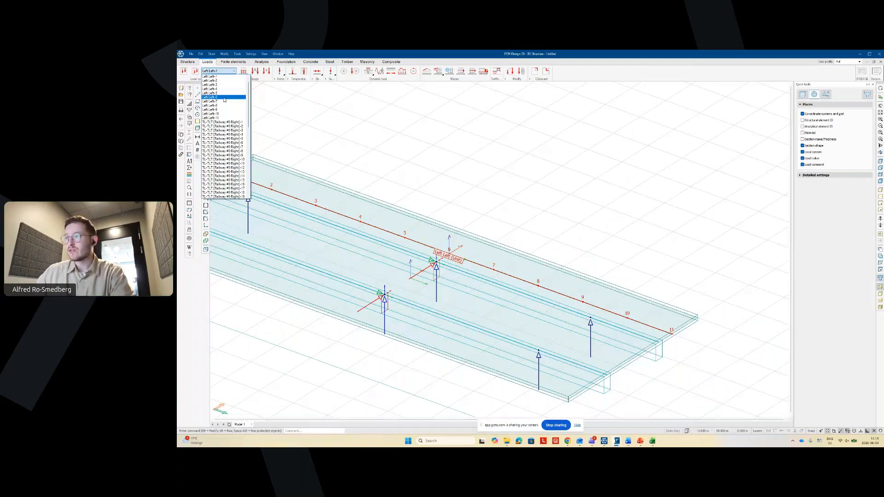
pyautogui.click(223, 134)
pyautogui.rightClick(435, 275)
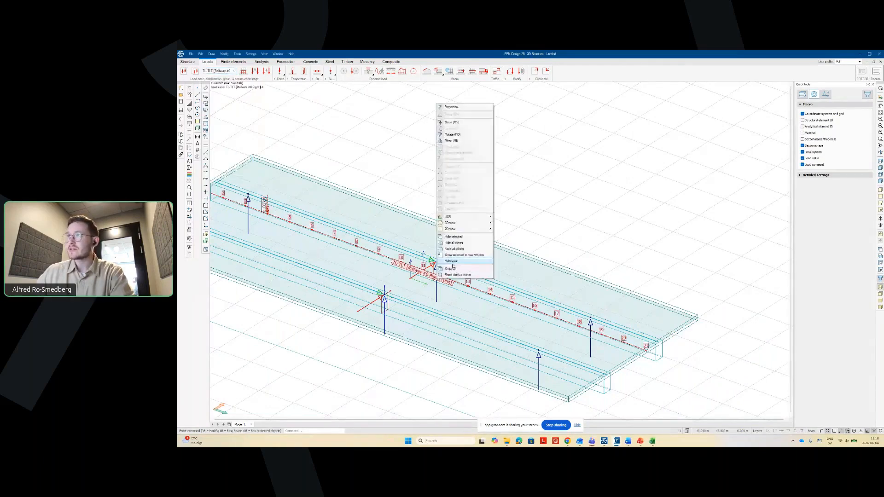
pyautogui.click(450, 114)
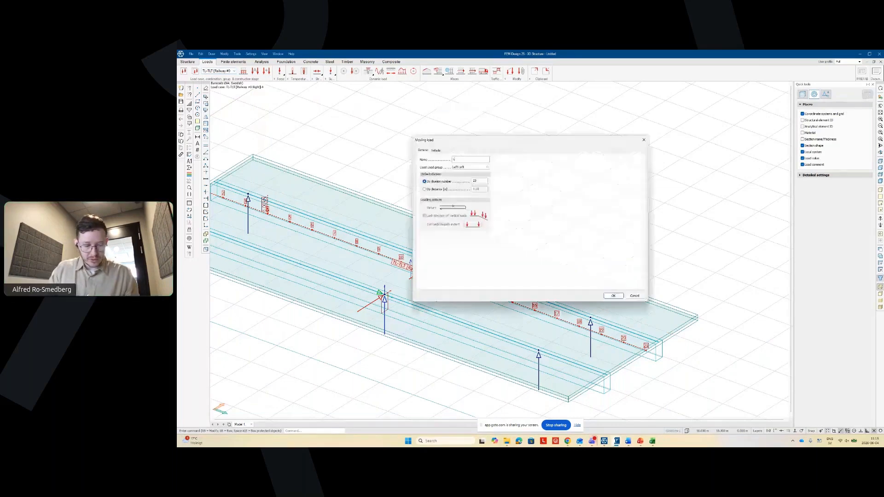
pyautogui.write('Righ')
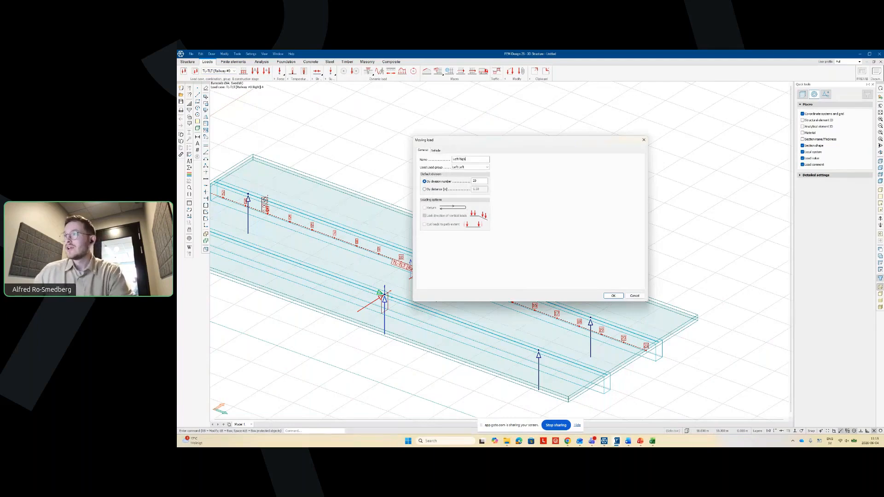
pyautogui.write('t')
pyautogui.doubleClick(473, 181)
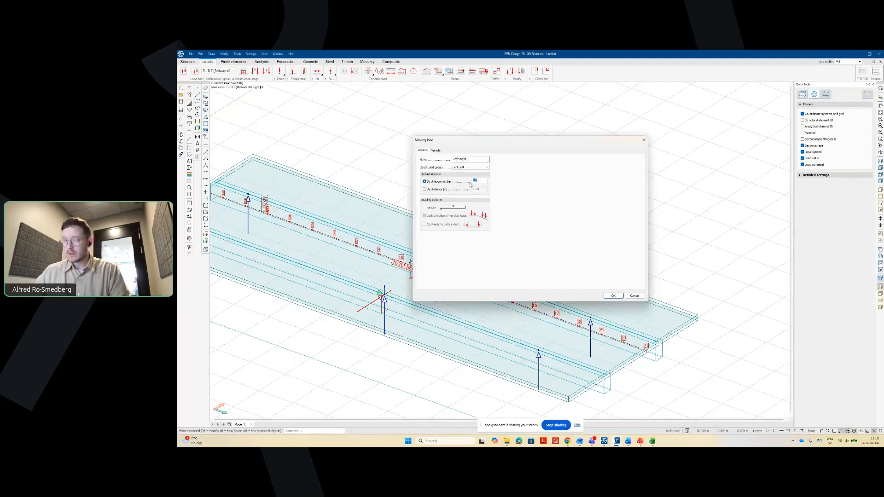
pyautogui.write('10')
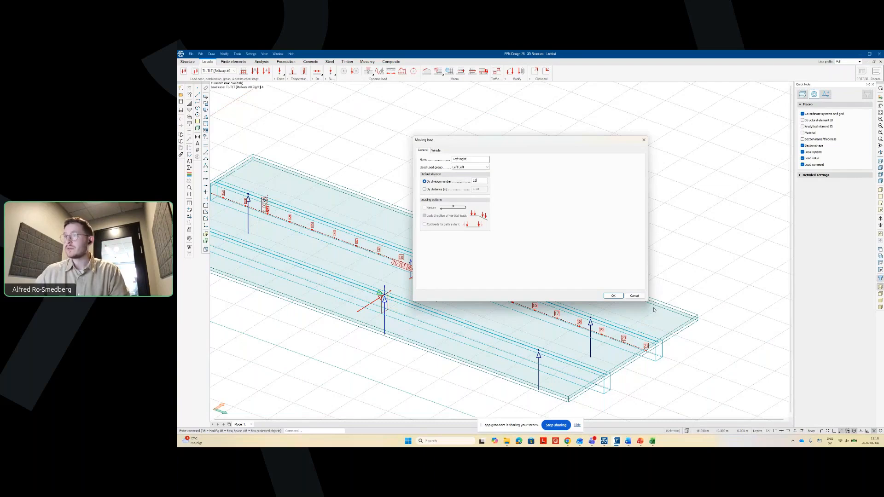
pyautogui.click(613, 295)
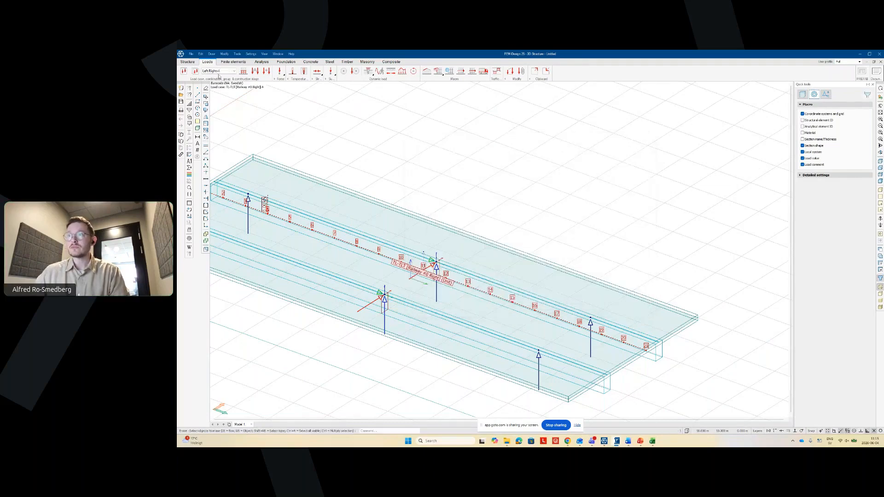
# - Rename the Railway #1 Left moving load to Right Left with 10 divisions
pyautogui.click(219, 72)
pyautogui.click(226, 183)
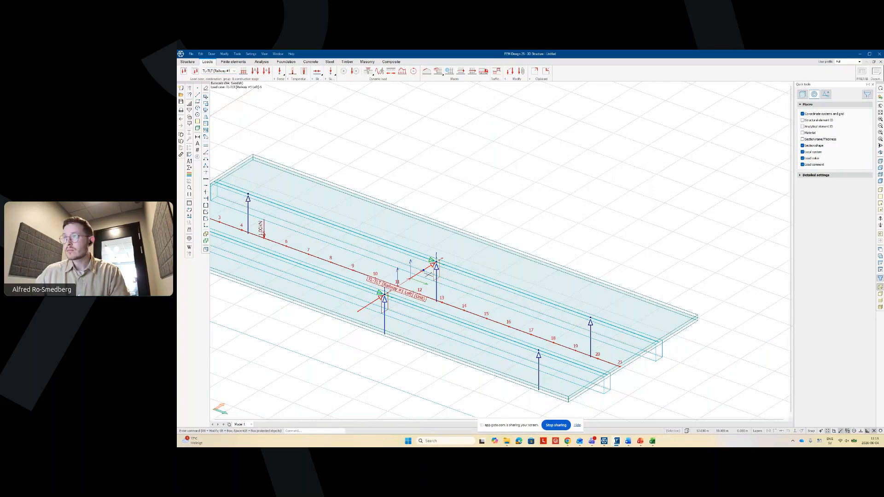
pyautogui.rightClick(398, 290)
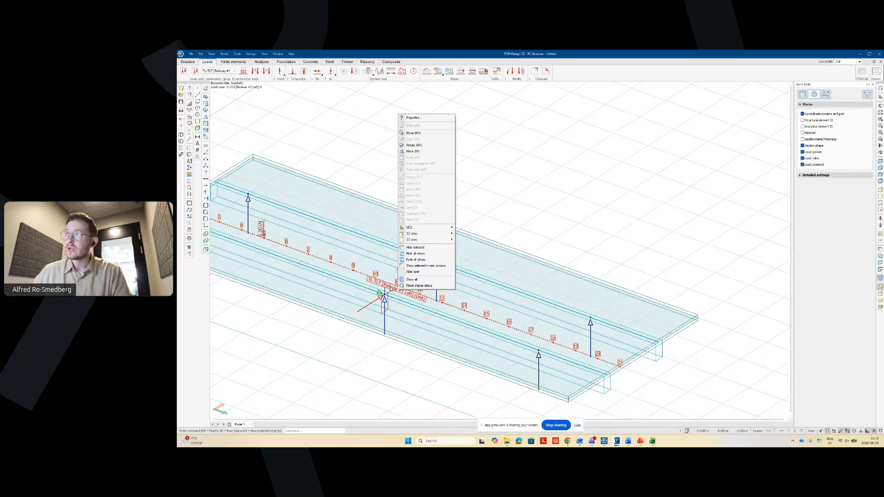
pyautogui.click(413, 117)
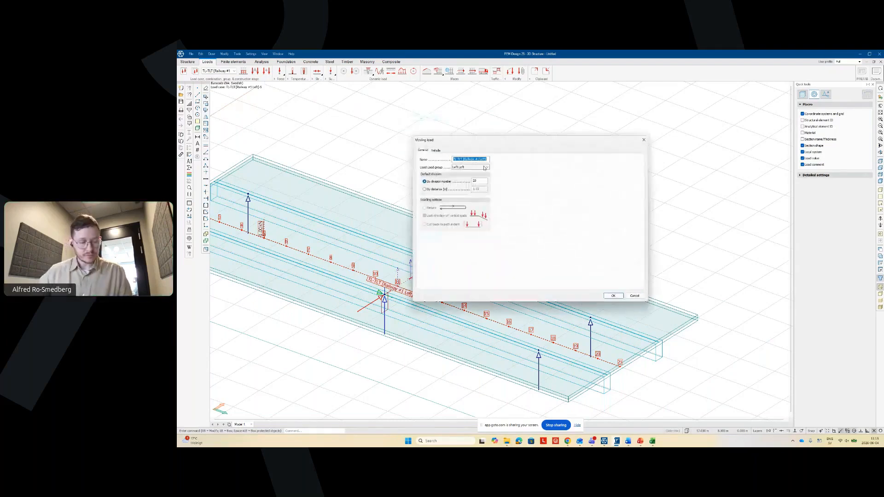
pyautogui.write('Rig')
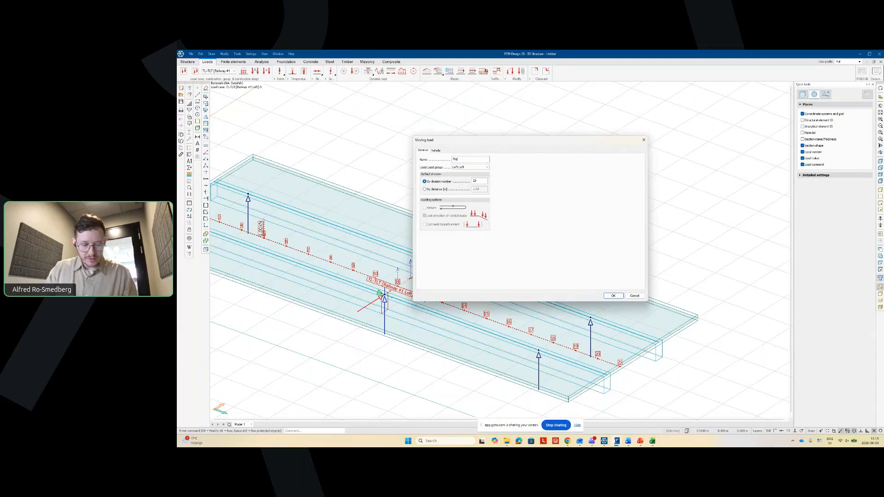
pyautogui.write('ht Left')
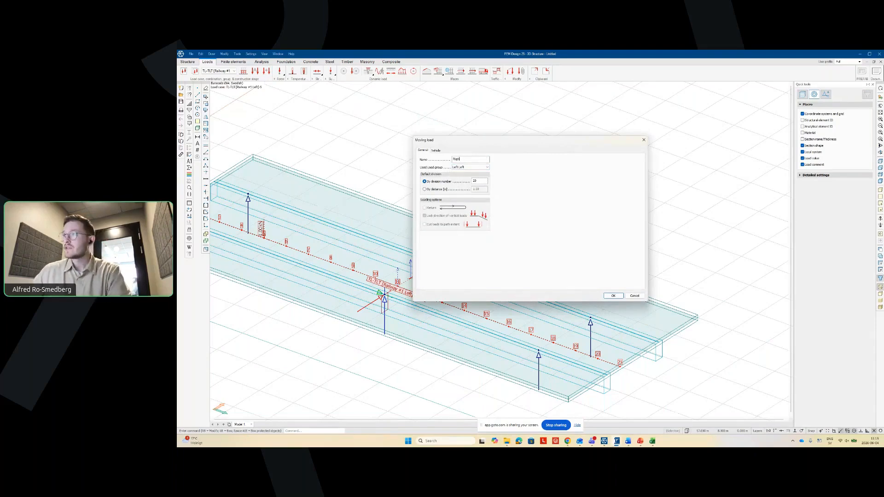
pyautogui.doubleClick(478, 181)
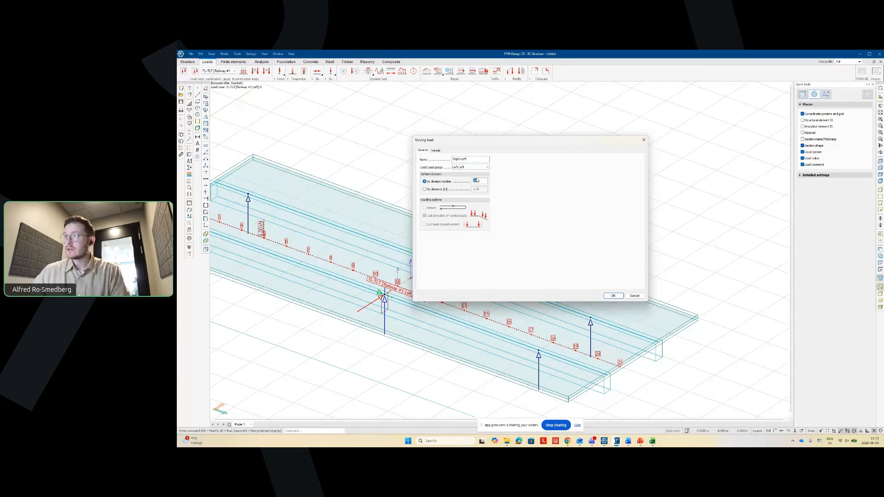
pyautogui.write('10')
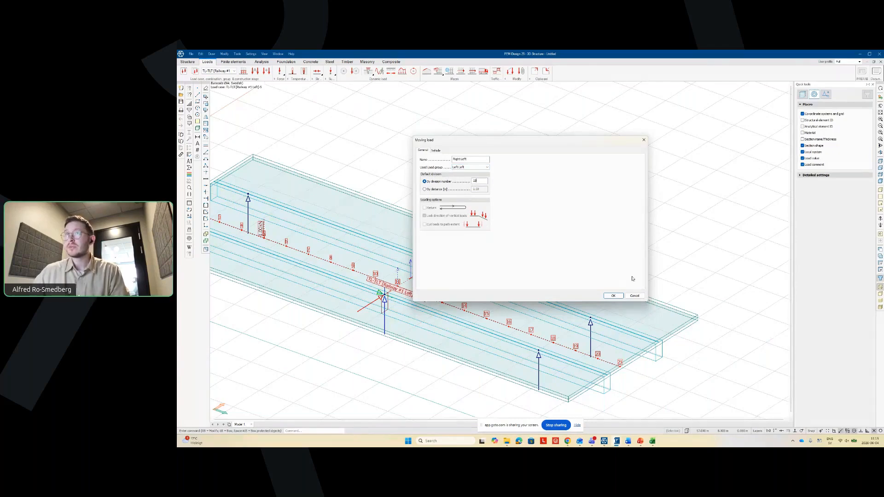
pyautogui.click(614, 296)
# - Rename the Railway #1 Right moving load to Right Right with 10 divisions
pyautogui.click(232, 71)
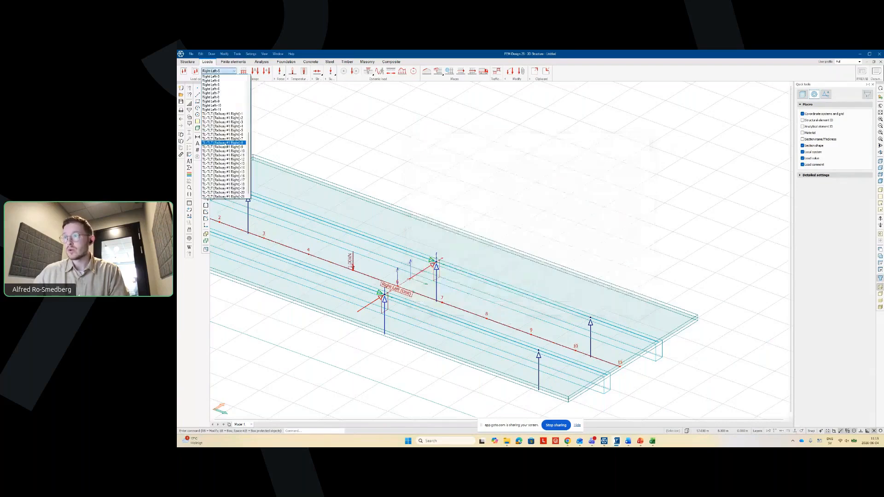
pyautogui.click(224, 155)
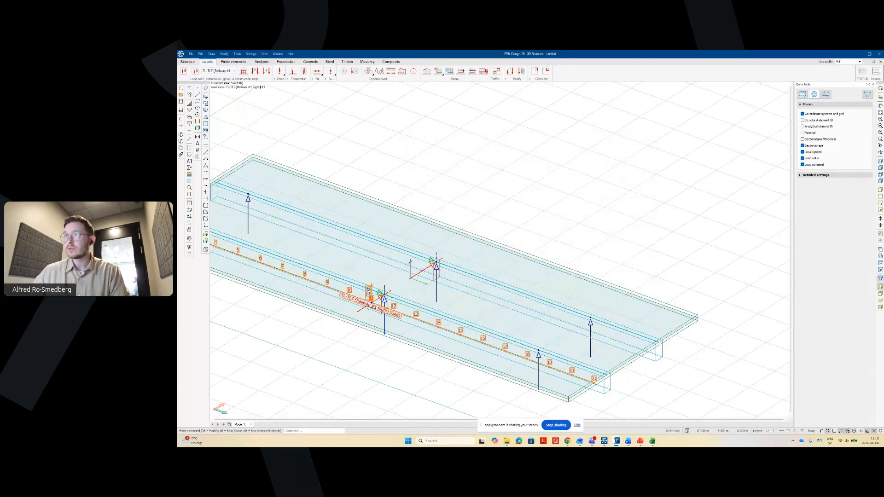
pyautogui.click(373, 307)
pyautogui.rightClick(374, 307)
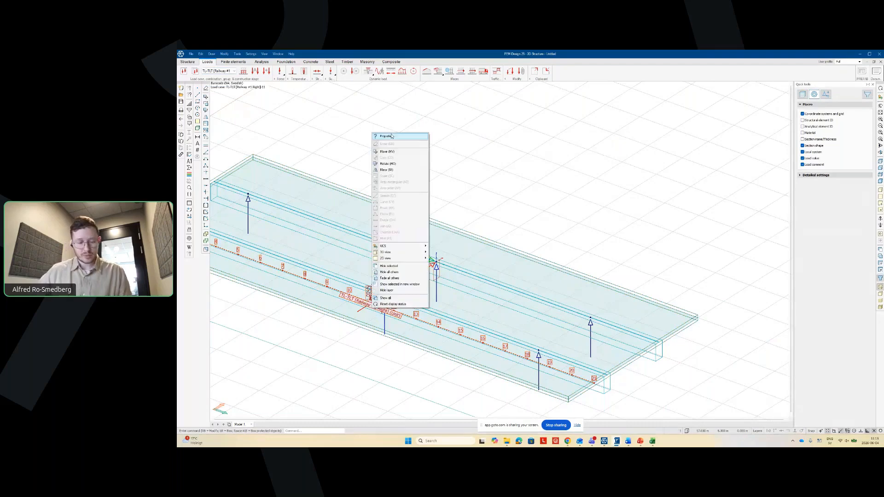
pyautogui.click(391, 137)
pyautogui.write('Right')
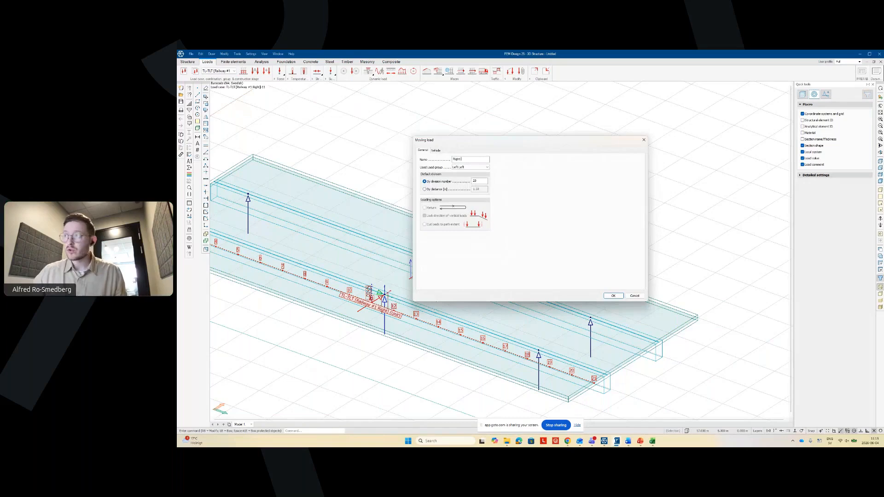
pyautogui.write(' Right')
pyautogui.doubleClick(473, 181)
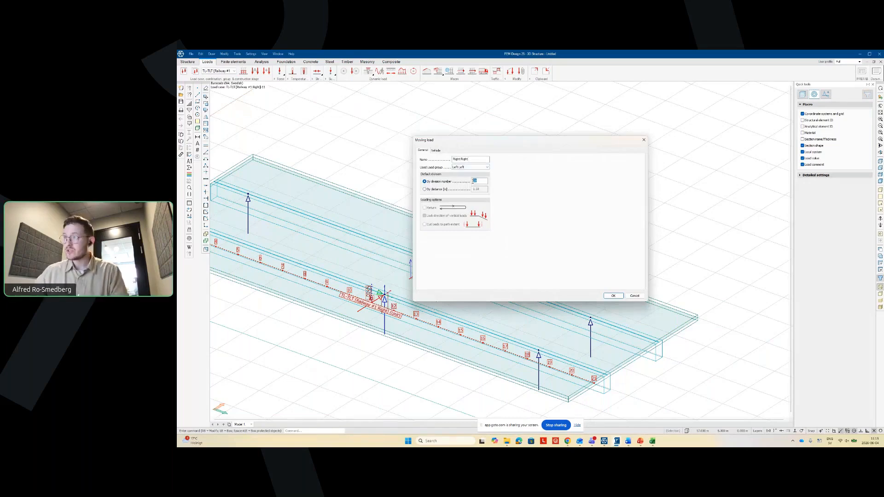
pyautogui.write('10')
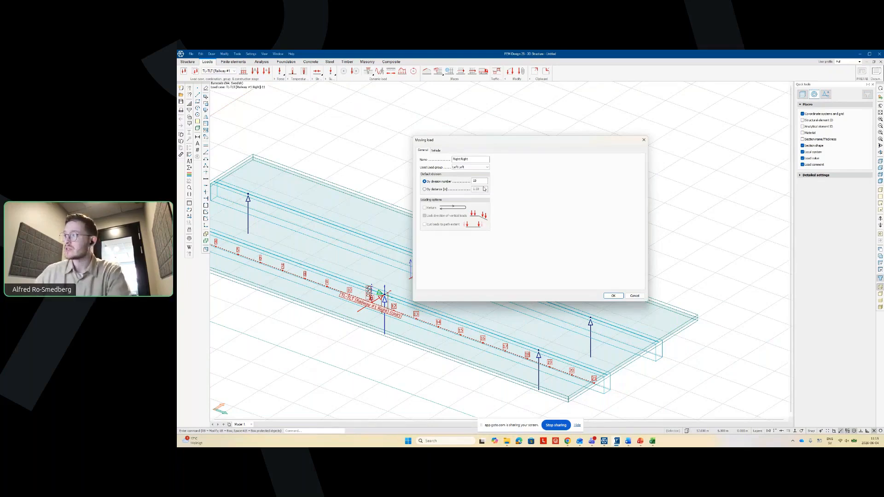
pyautogui.click(612, 296)
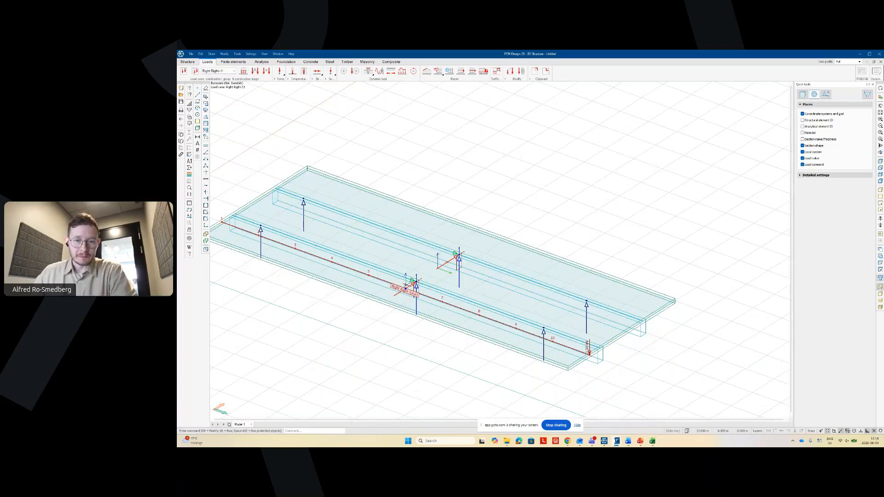
pyautogui.scroll(-1, 288, 127)
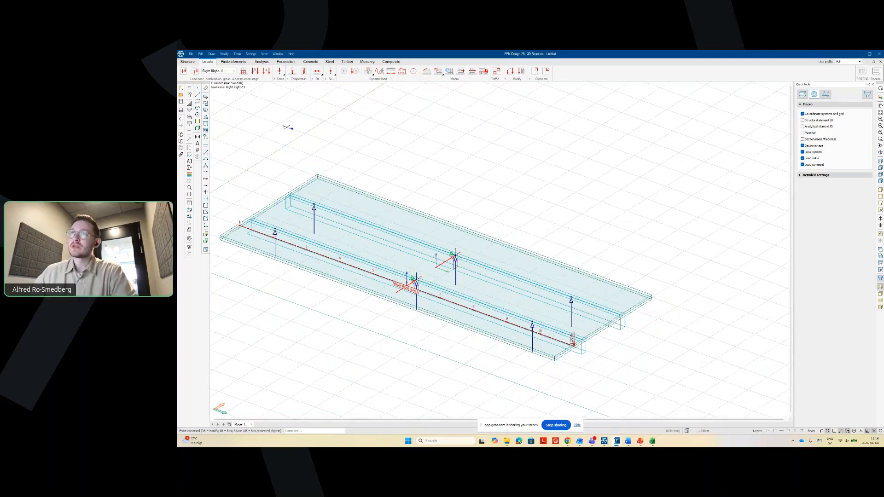
# - Display the TEST load case and launch Mass generation in the Traffic load pattern tool
pyautogui.click(233, 71)
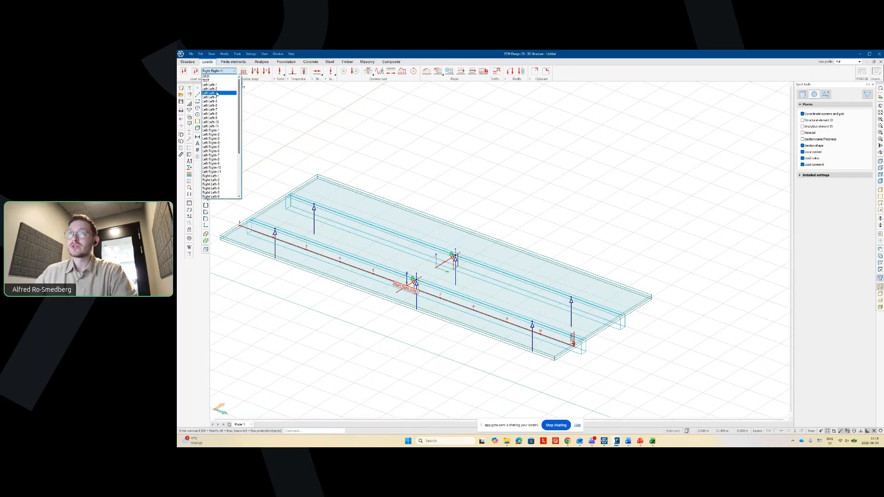
pyautogui.click(212, 81)
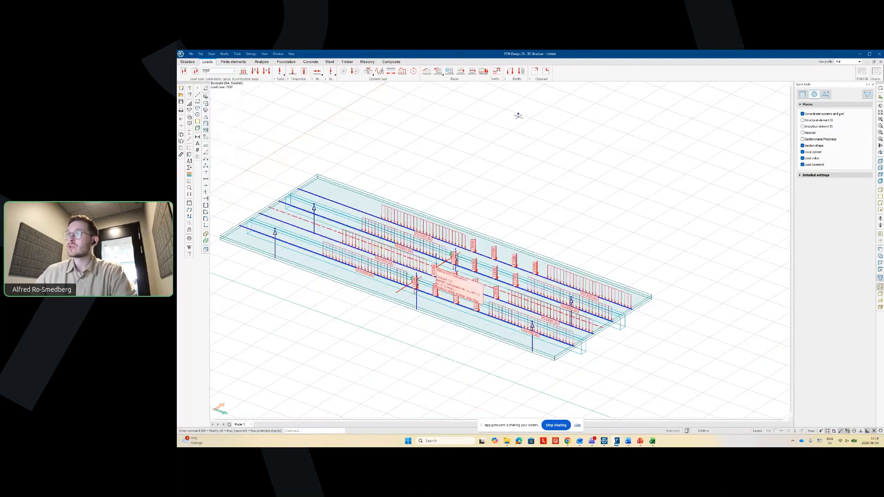
pyautogui.click(499, 74)
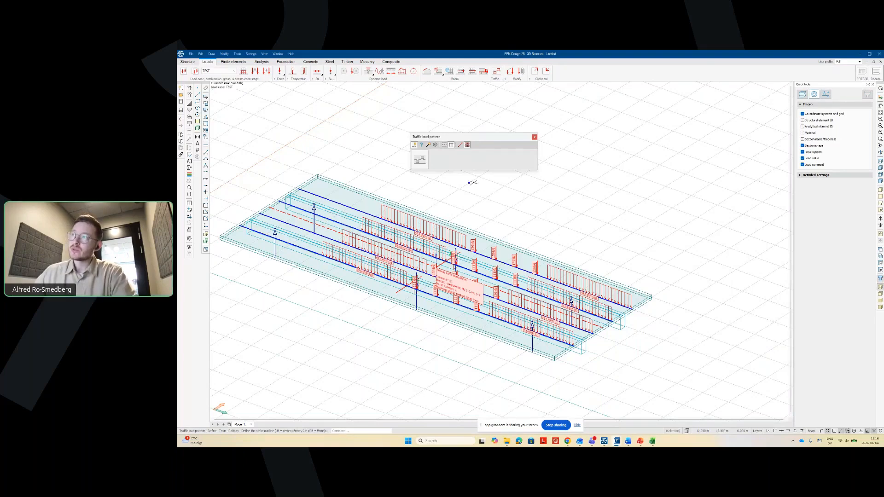
pyautogui.click(435, 145)
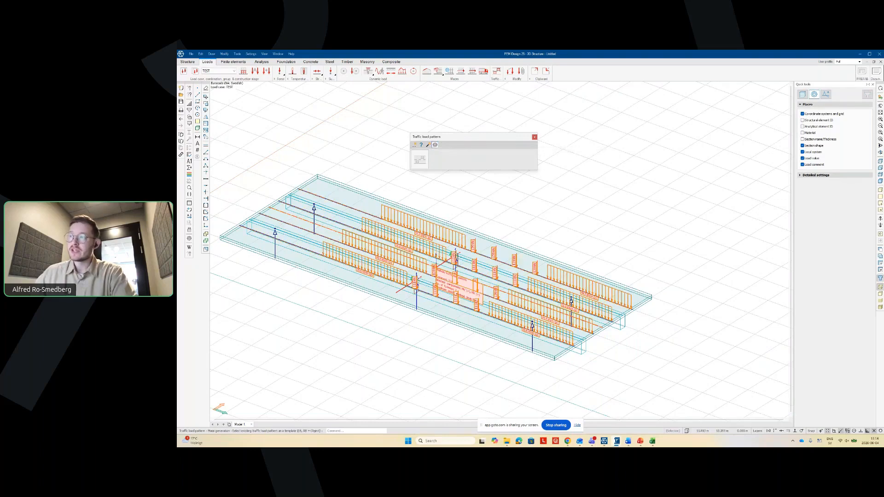
# - Using the TEST loads as template, generate patterns for bar N, Mt,SV' and shell My' (+/-)
pyautogui.click(410, 238)
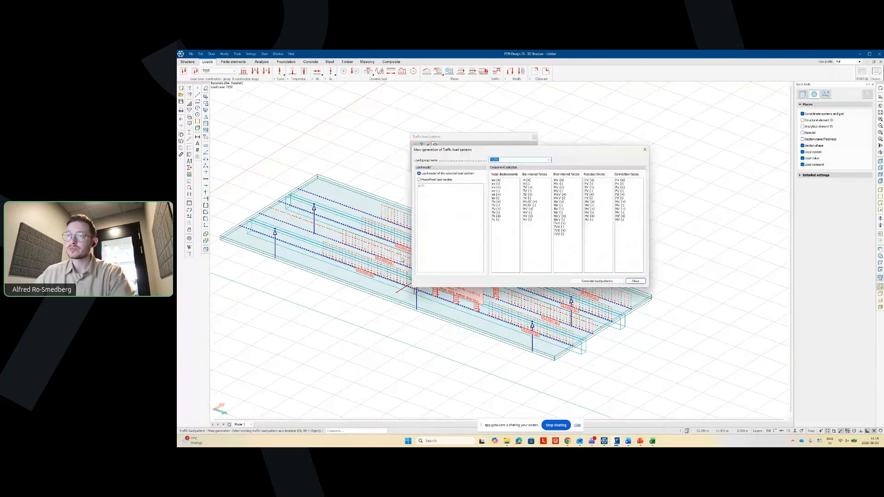
pyautogui.moveTo(510, 136); pyautogui.dragTo(309, 273)
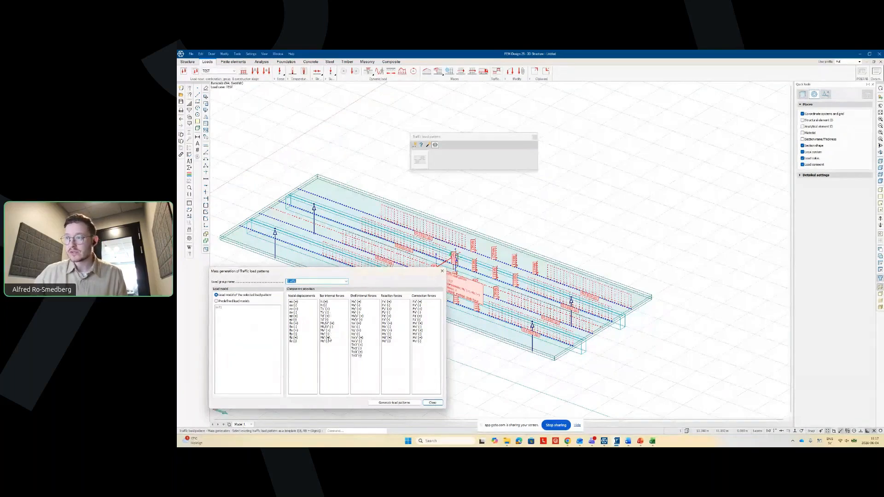
pyautogui.click(328, 302)
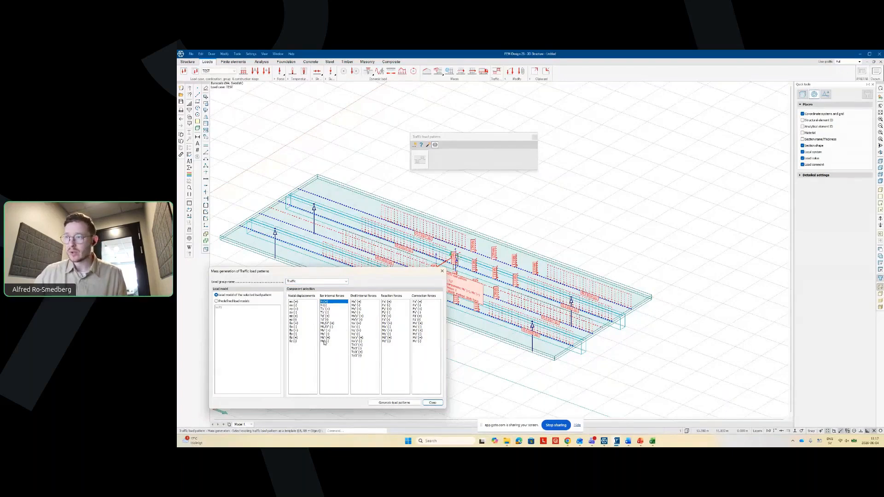
pyautogui.click(326, 306)
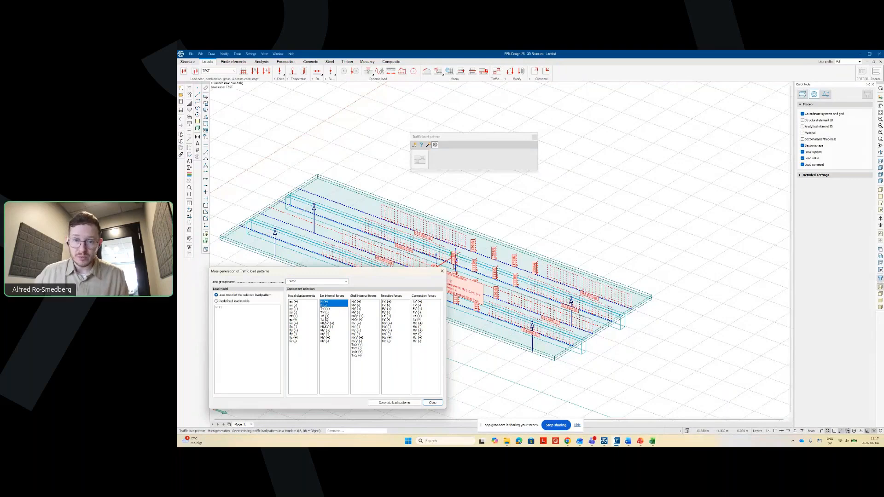
pyautogui.click(328, 326)
pyautogui.click(328, 324)
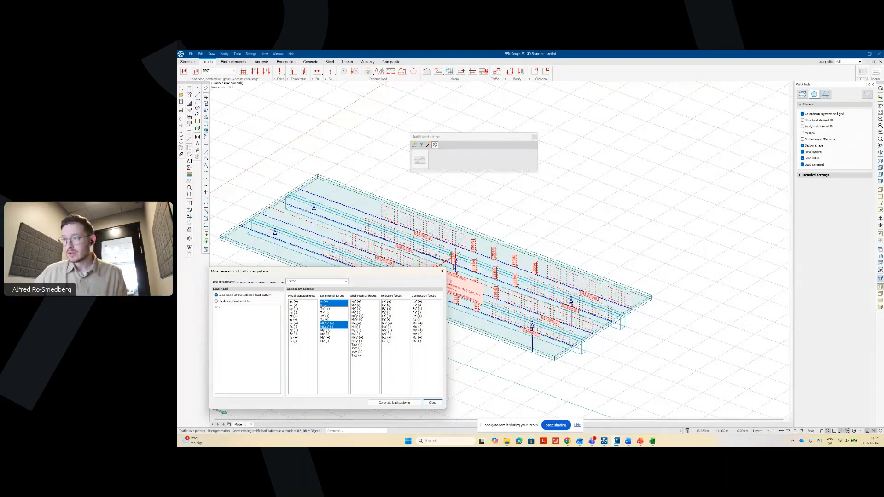
pyautogui.click(357, 309)
pyautogui.click(357, 312)
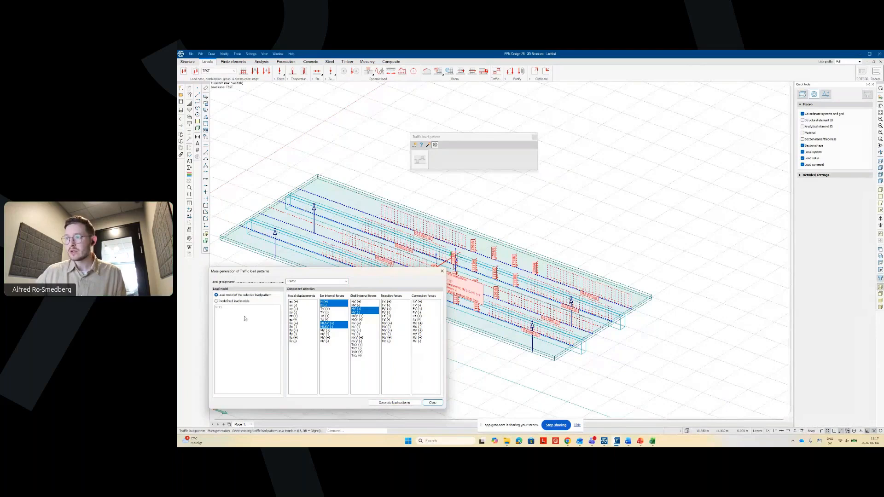
pyautogui.click(378, 403)
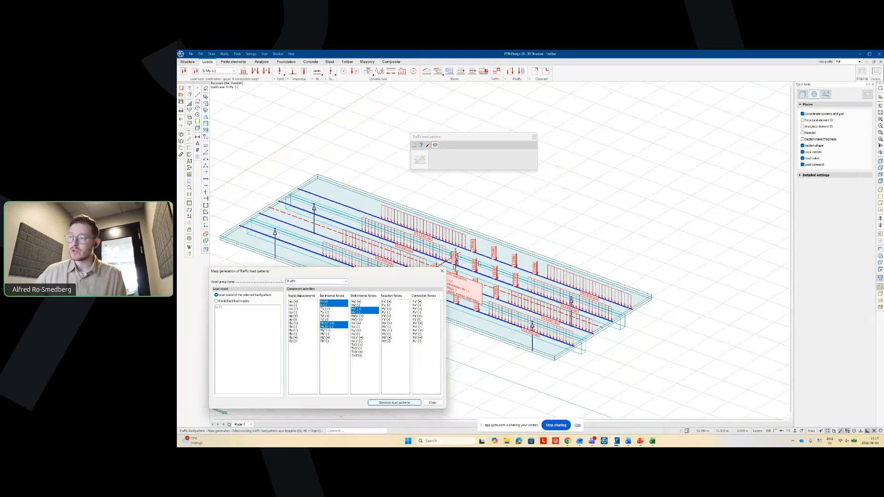
pyautogui.click(432, 403)
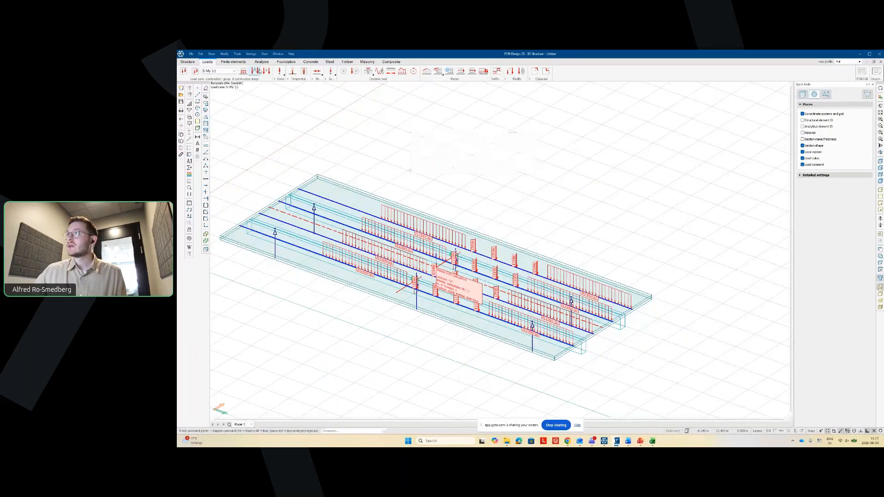
# - Inspect the Traffic and moving-load groups in Load groups and accept with OK
pyautogui.click(259, 70)
pyautogui.moveTo(588, 63); pyautogui.dragTo(300, 208)
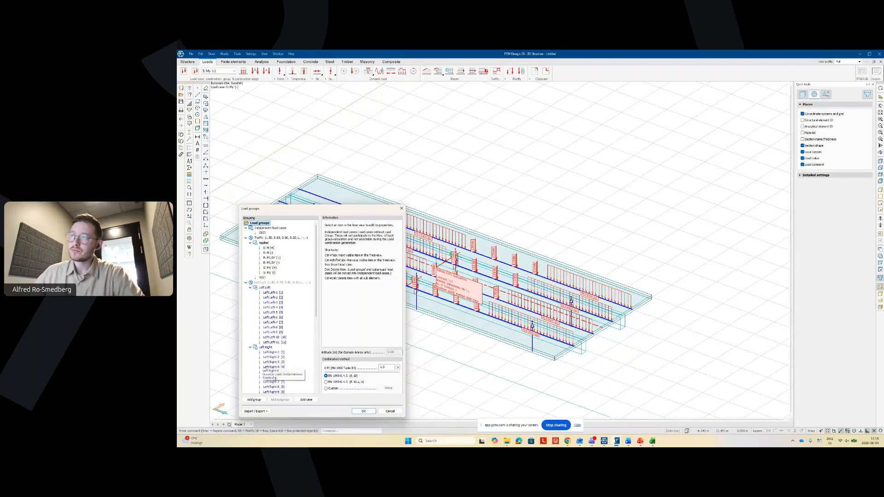
pyautogui.click(364, 412)
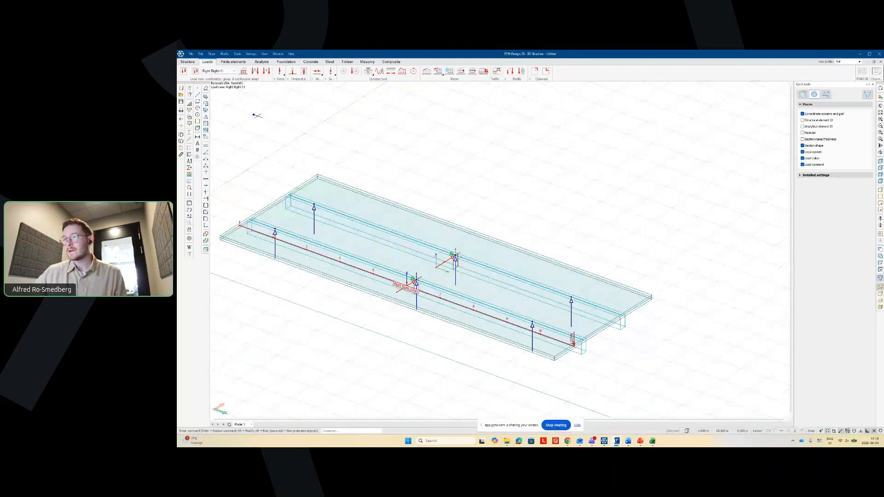
# - Box-select the deck slab and set its average surface element size to 1 m
pyautogui.click(233, 62)
pyautogui.scroll(-1, 417, 166)
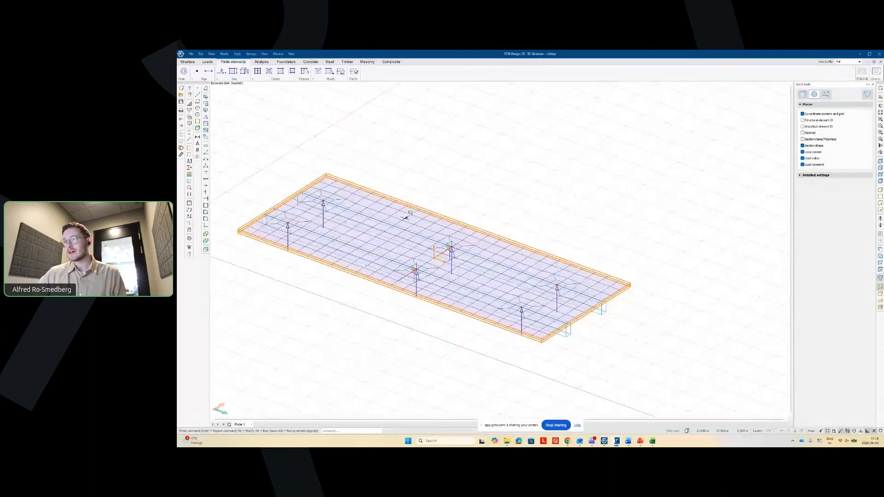
pyautogui.moveTo(566, 190)
pyautogui.mouseDown(button='middle')
pyautogui.moveTo(547, 190)
pyautogui.moveTo(551, 183)
pyautogui.mouseUp(button='middle')
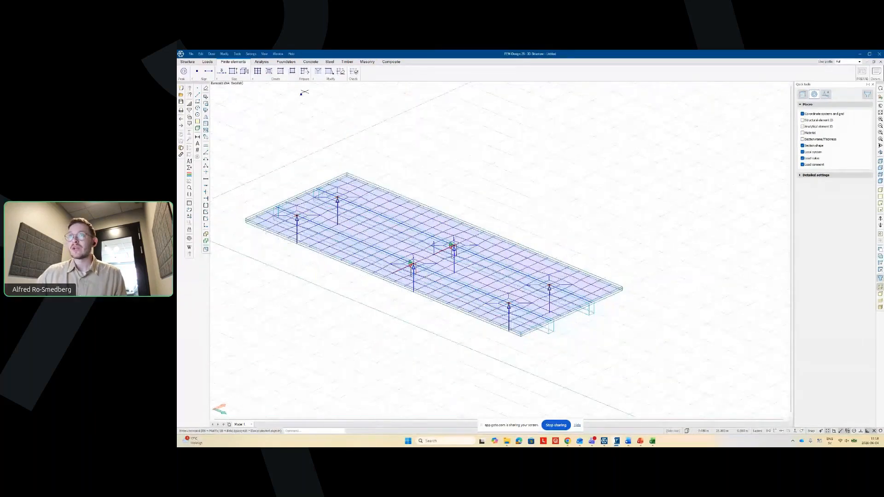
pyautogui.click(257, 71)
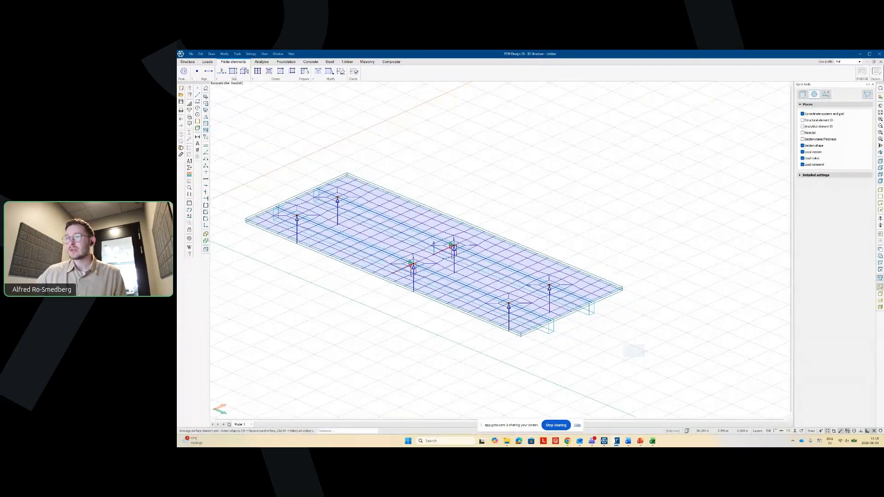
pyautogui.click(623, 346)
pyautogui.click(230, 154)
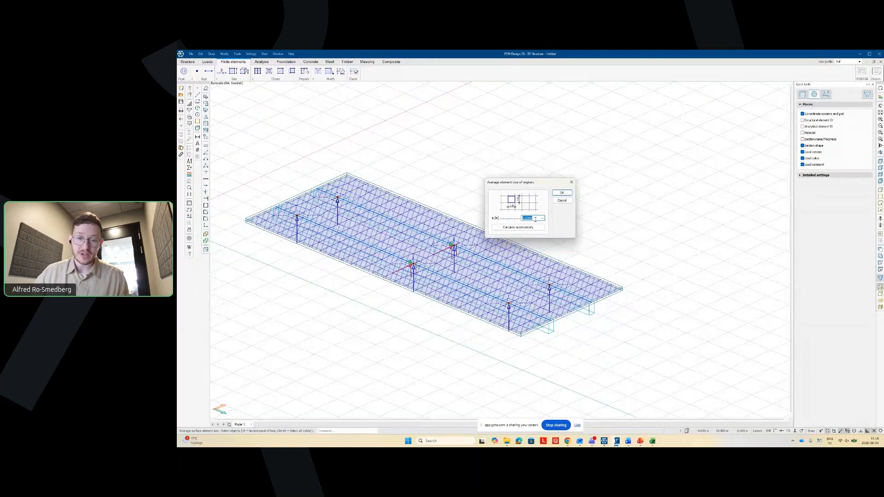
pyautogui.write('1')
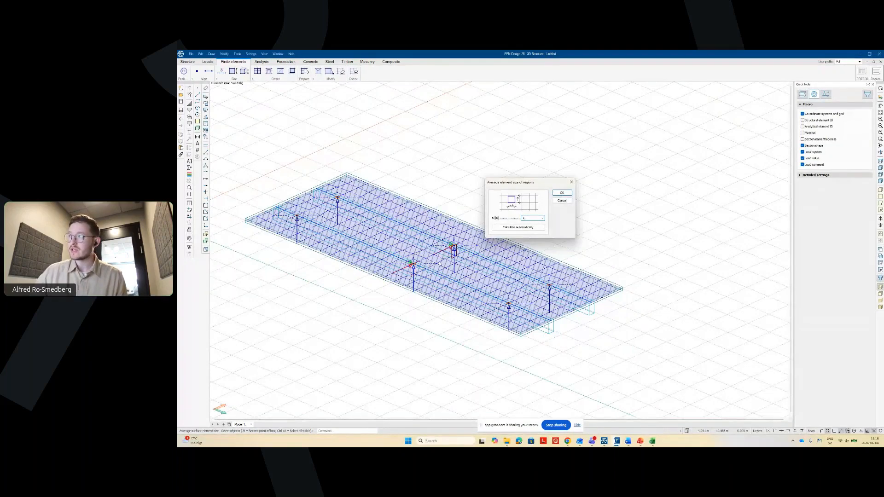
pyautogui.click(558, 193)
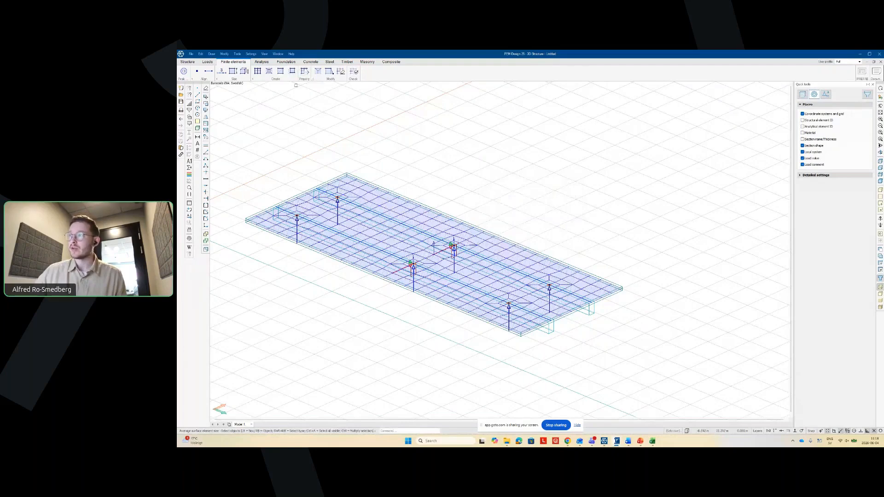
# - Regenerate the finite element mesh and inspect the new slab mesh, ending in top view
pyautogui.click(304, 72)
pyautogui.click(563, 221)
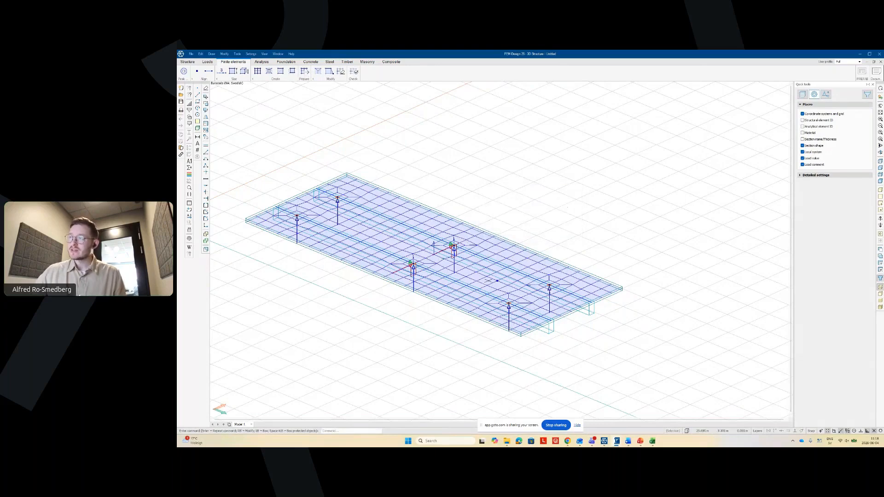
pyautogui.click(463, 286)
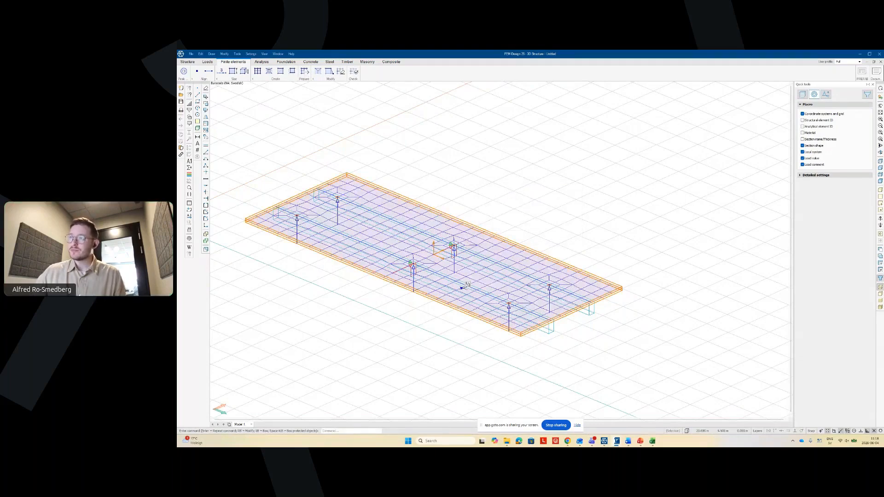
pyautogui.scroll(2, 463, 288)
pyautogui.moveTo(462, 288); pyautogui.dragTo(397, 247, button='middle')
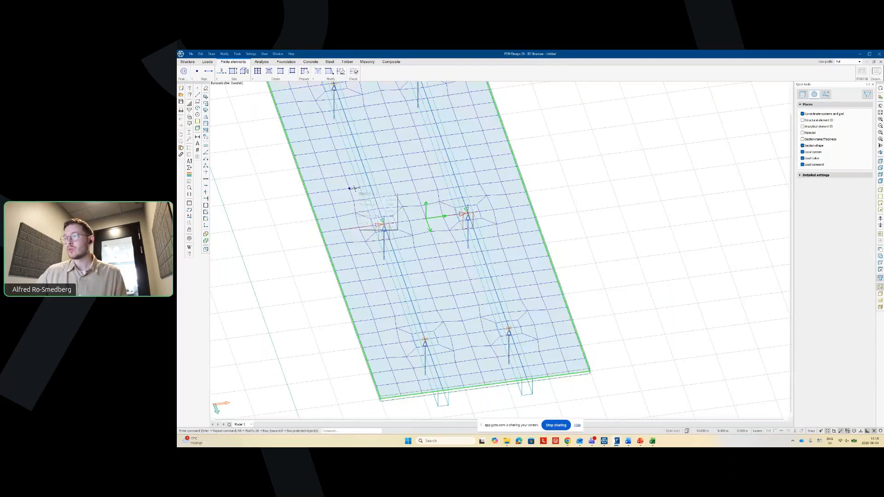
pyautogui.scroll(-2, 474, 278)
pyautogui.keyDown('shift'); pyautogui.moveTo(555, 290); pyautogui.dragTo(456, 292, button='middle'); pyautogui.keyUp('shift')
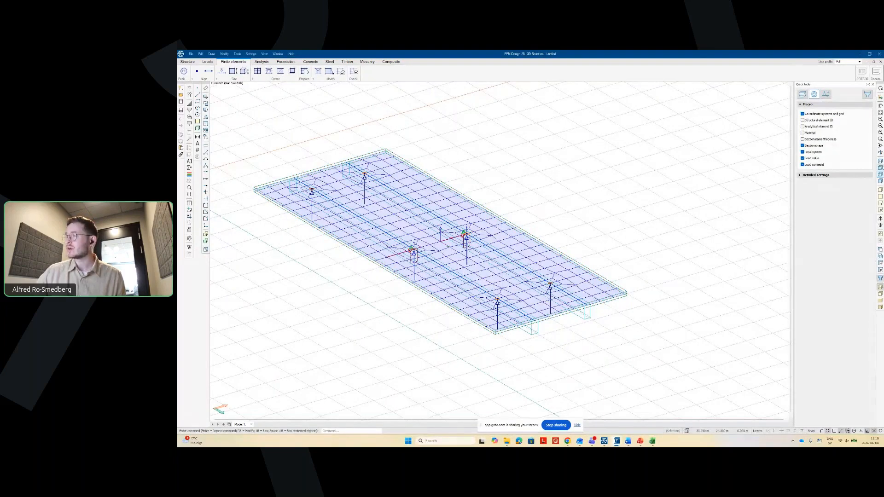
pyautogui.click(880, 163)
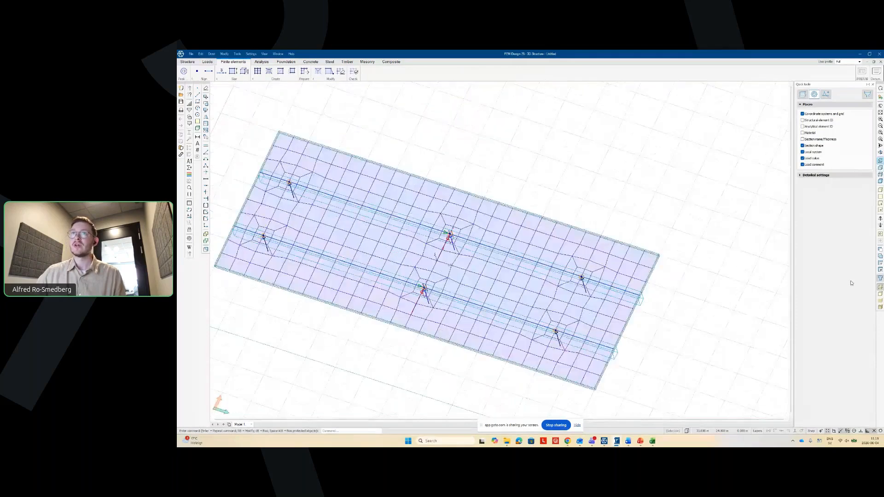
# - Run LN and draw the first horizontal line across the slab, past both edges
pyautogui.click(187, 62)
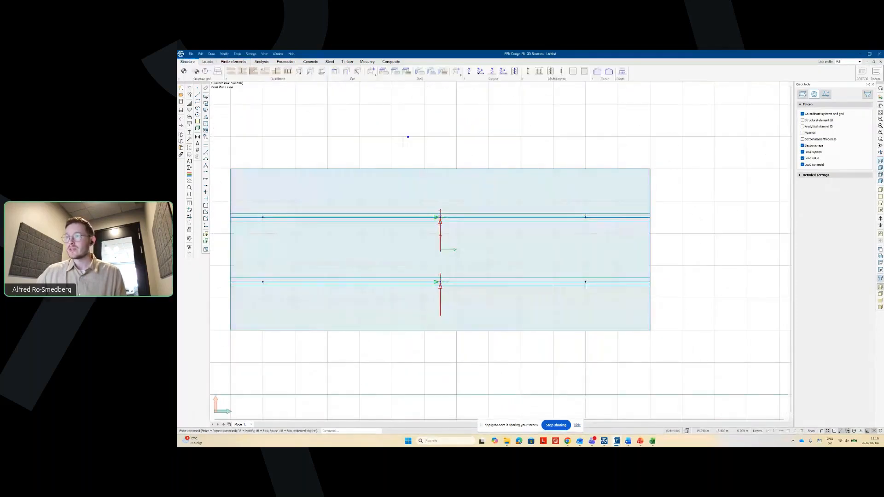
pyautogui.scroll(-1, 404, 138)
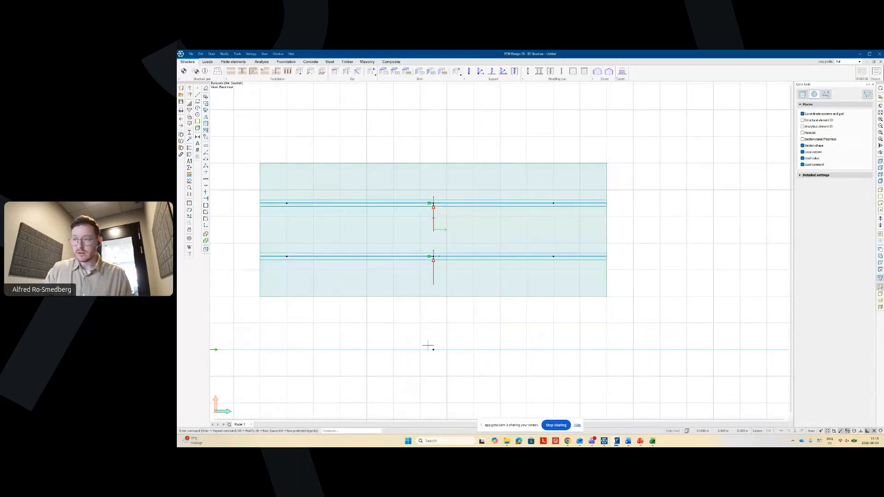
pyautogui.write('LN')
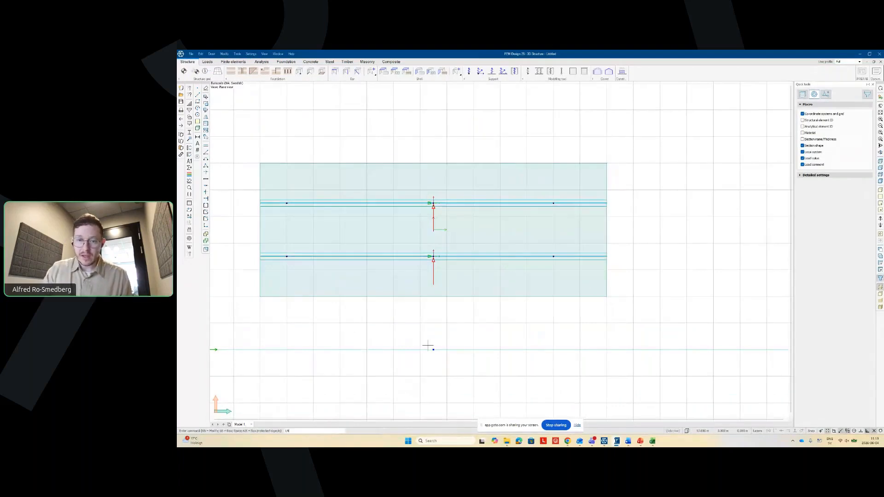
pyautogui.press('Return')
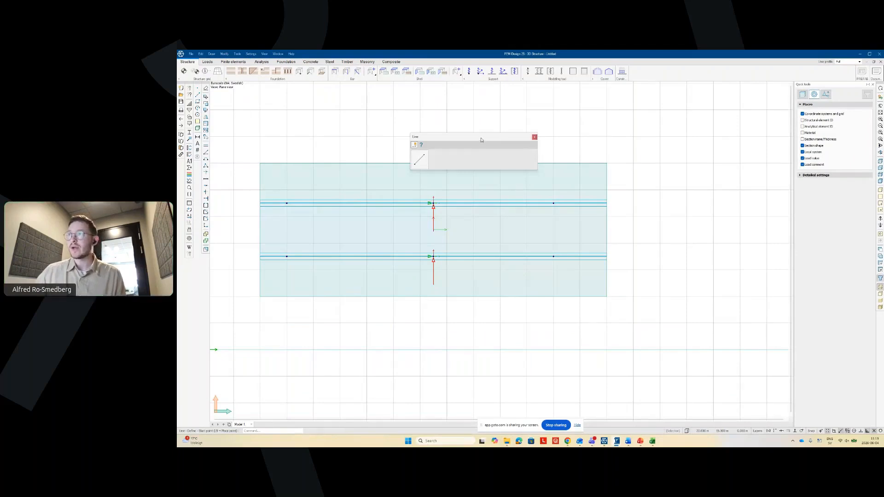
pyautogui.moveTo(481, 140); pyautogui.dragTo(449, 116)
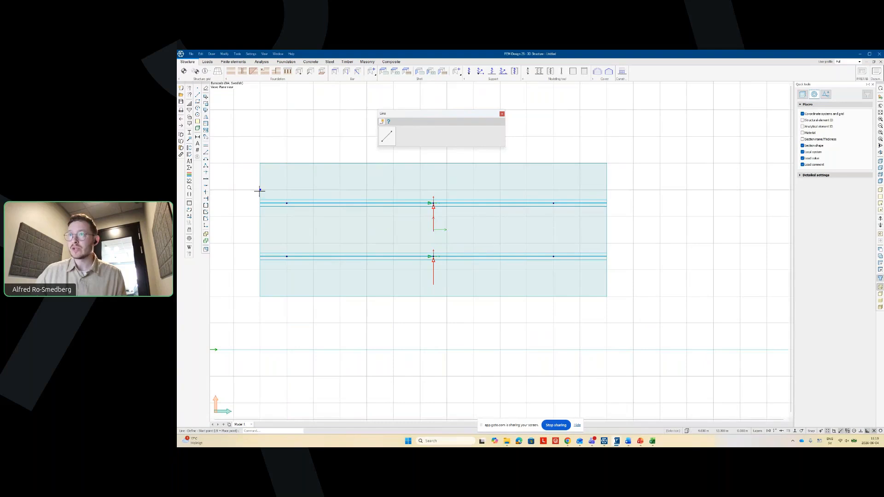
pyautogui.click(236, 190)
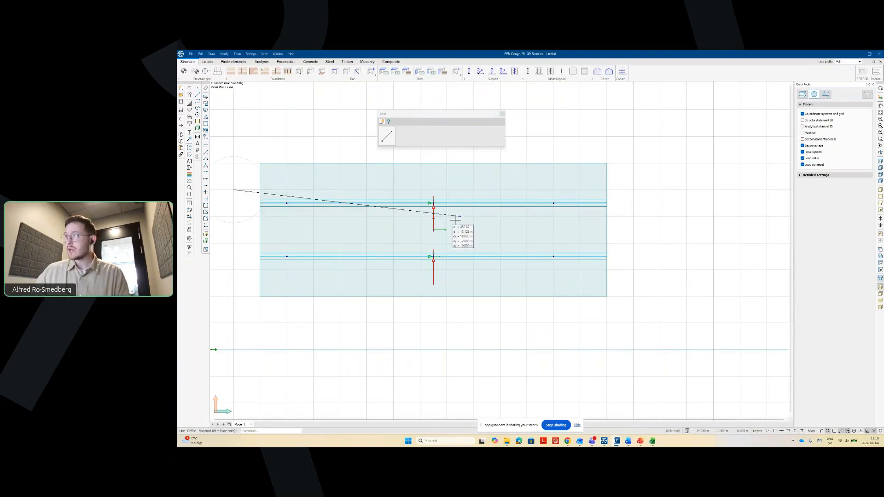
pyautogui.click(633, 190)
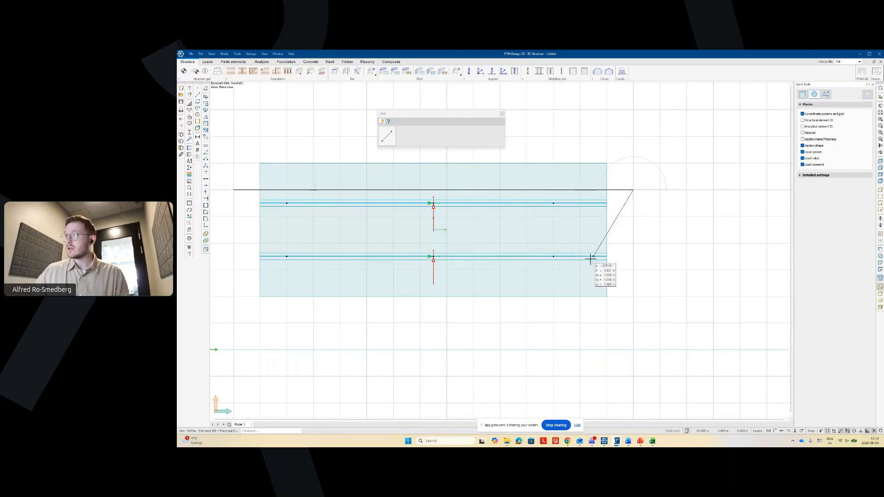
pyautogui.press('Escape')
# - Draw three more parallel horizontal lines across the slab, then restore the plan view
pyautogui.click(234, 216)
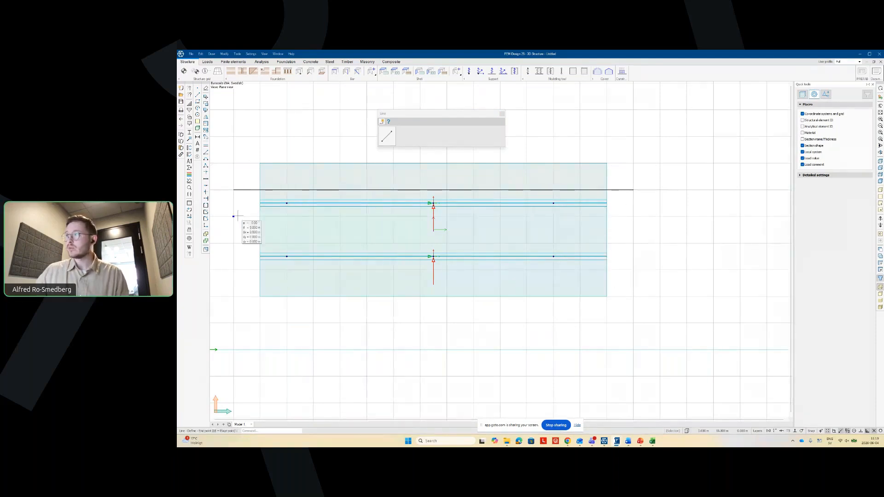
pyautogui.click(634, 217)
pyautogui.press('Escape')
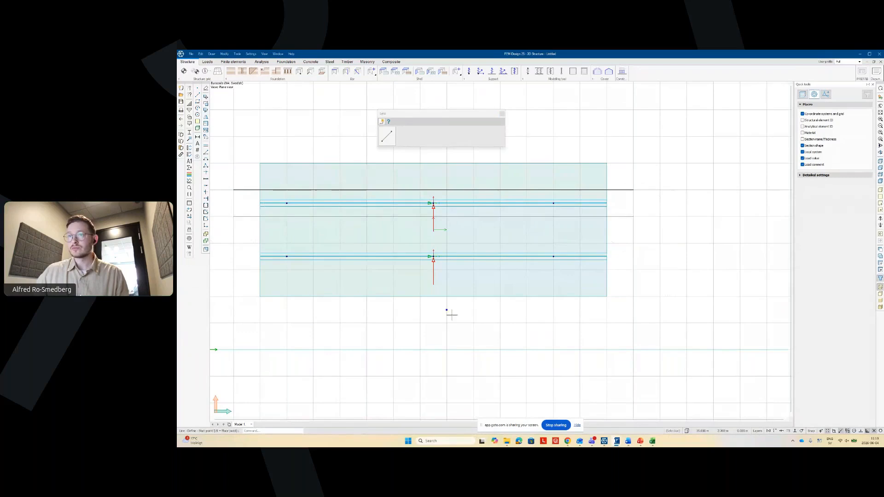
pyautogui.click(234, 243)
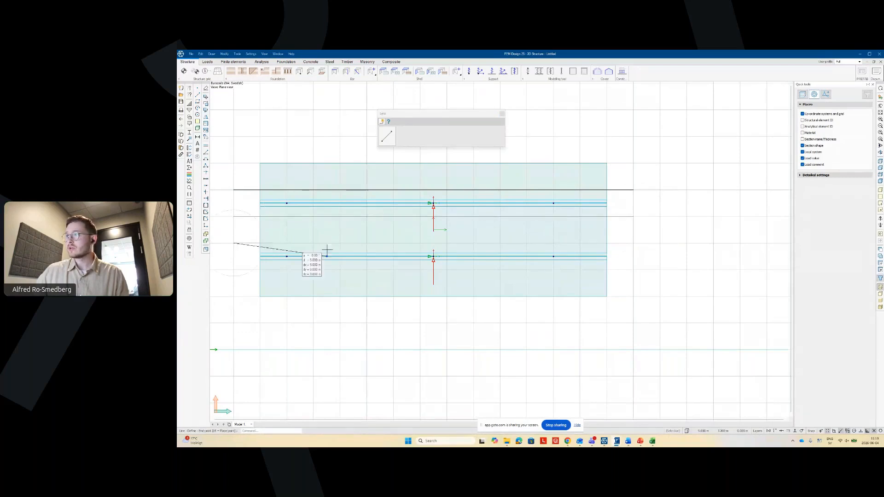
pyautogui.click(633, 243)
pyautogui.press('Escape')
pyautogui.click(234, 269)
pyautogui.click(633, 269)
pyautogui.press('Escape')
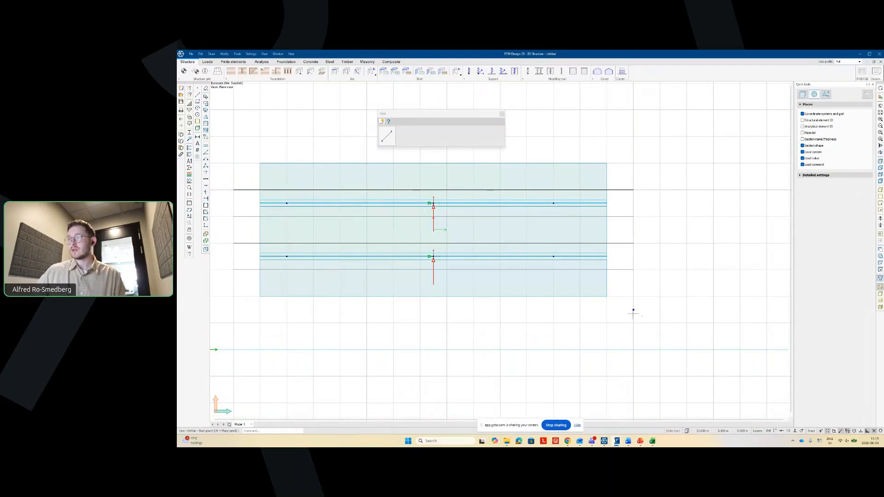
pyautogui.keyDown('shift'); pyautogui.moveTo(659, 336); pyautogui.dragTo(637, 338, button='middle'); pyautogui.keyUp('shift')
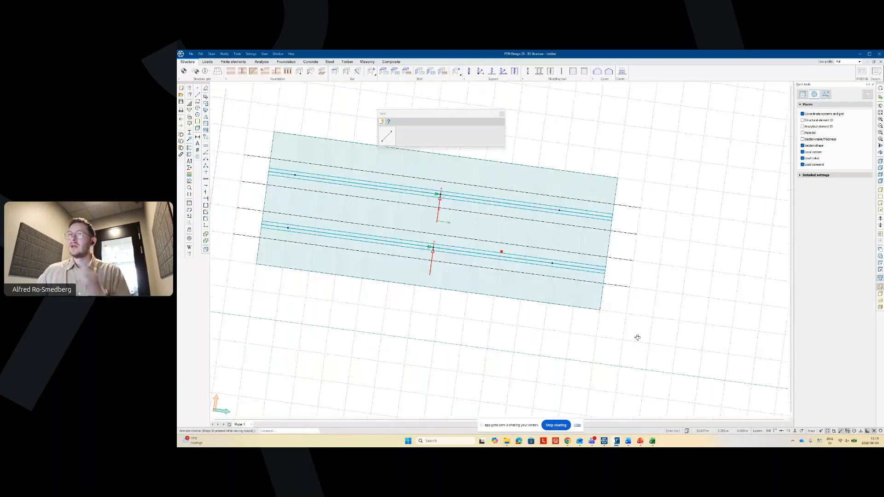
pyautogui.press('Escape')
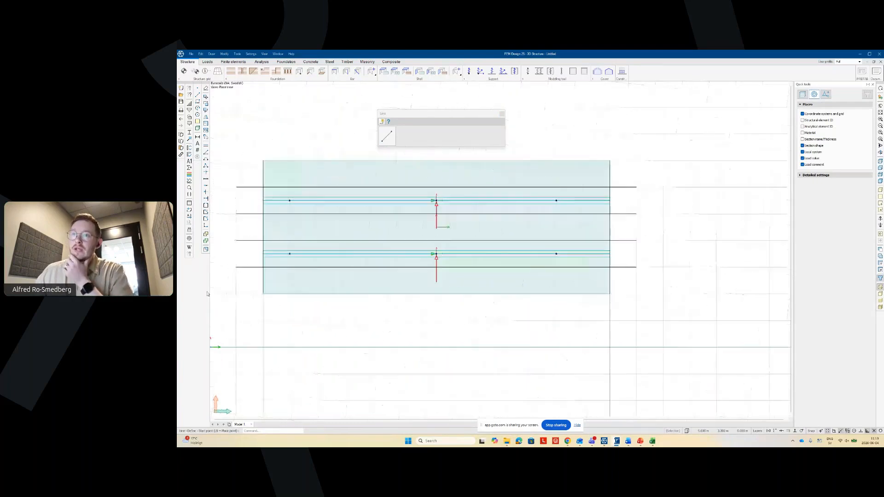
# - Split the deck slab region along the lower drawn line using Modify region Split
pyautogui.click(207, 234)
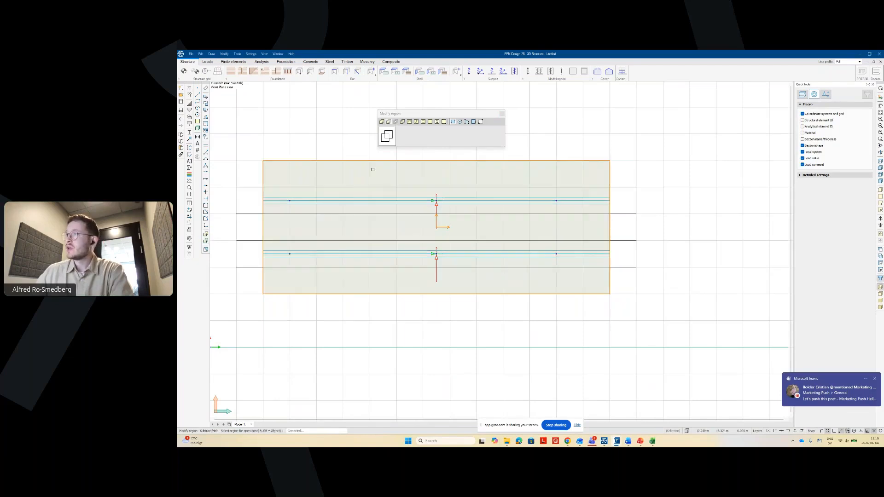
pyautogui.click(416, 121)
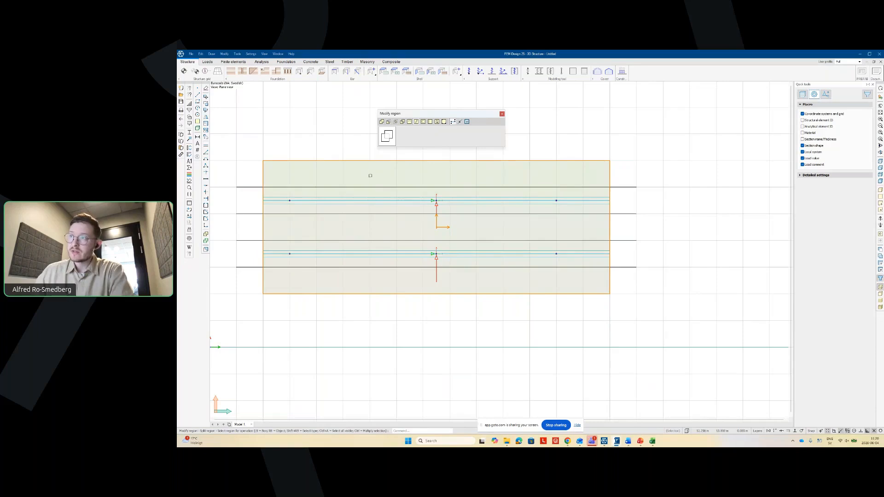
pyautogui.click(320, 221)
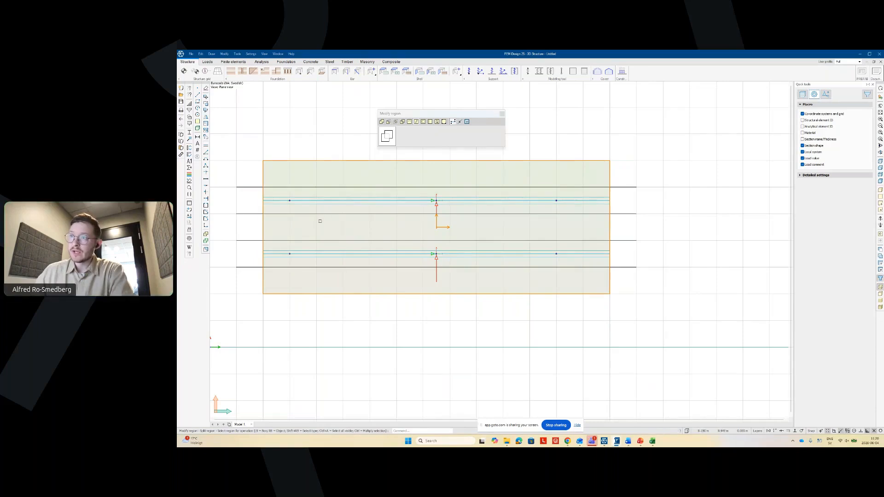
pyautogui.rightClick(320, 221)
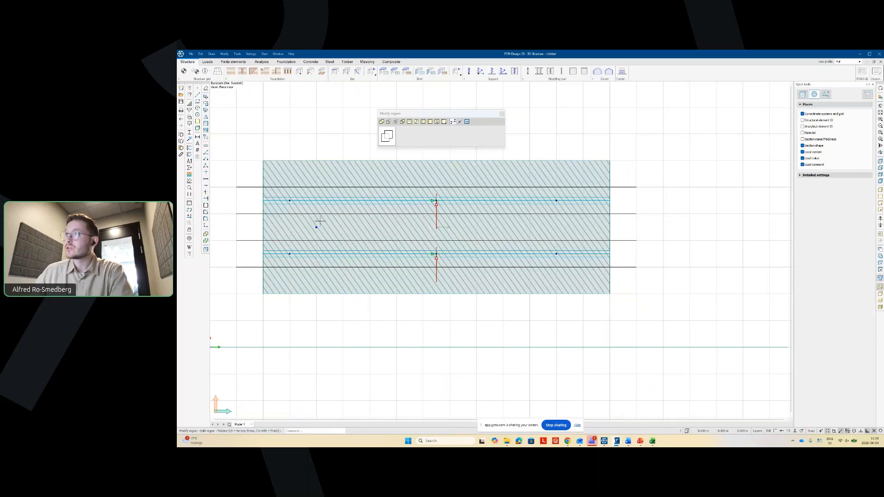
pyautogui.click(468, 122)
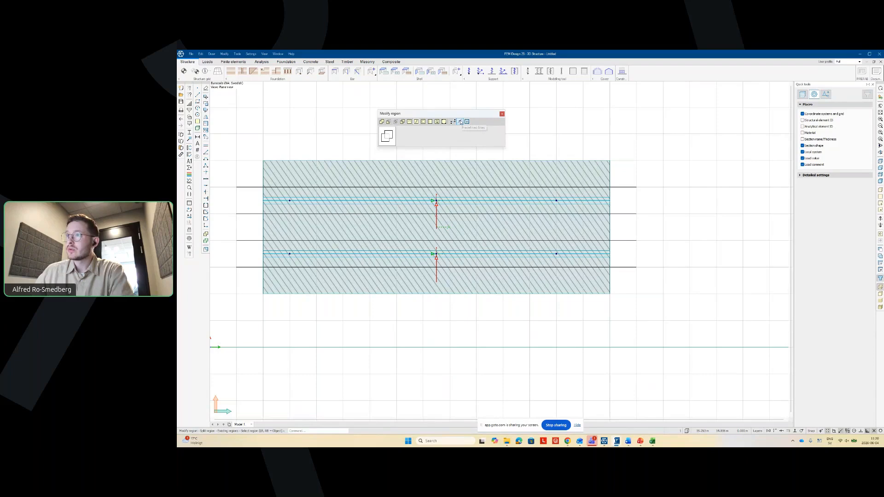
pyautogui.click(461, 122)
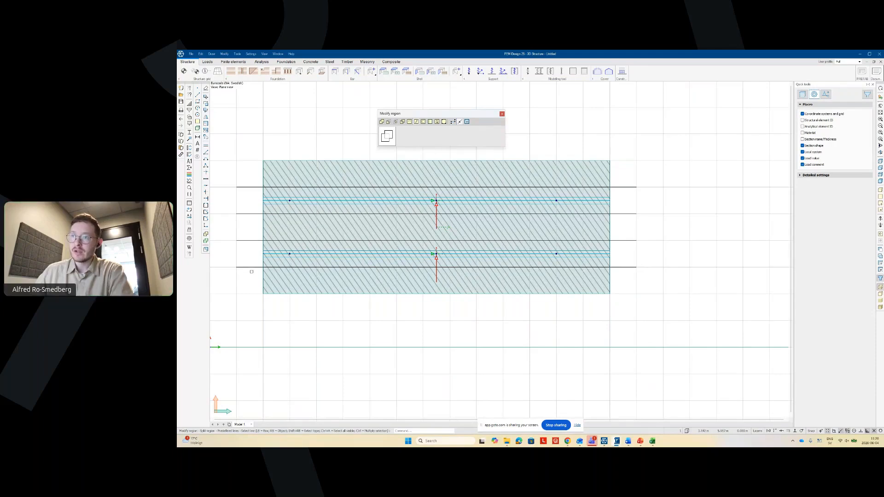
pyautogui.click(252, 268)
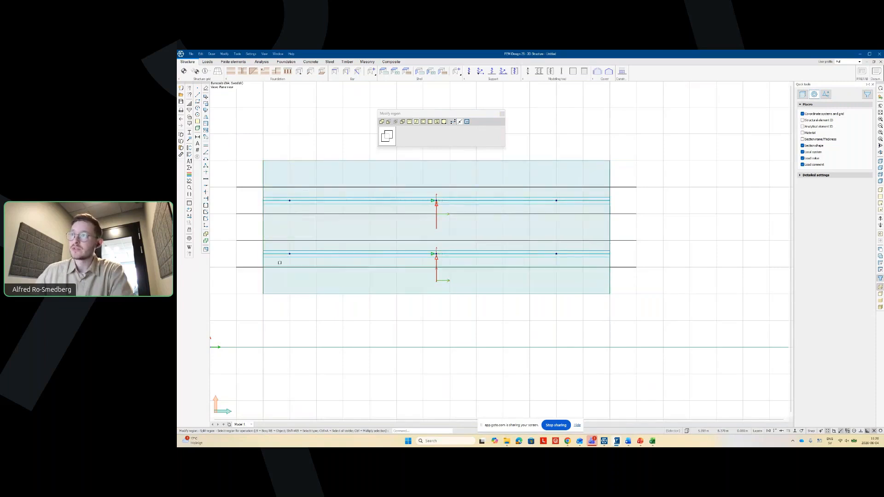
# - Split the upper parts along the remaining lines until the upper strip is separate, then close Modify region
pyautogui.click(324, 229)
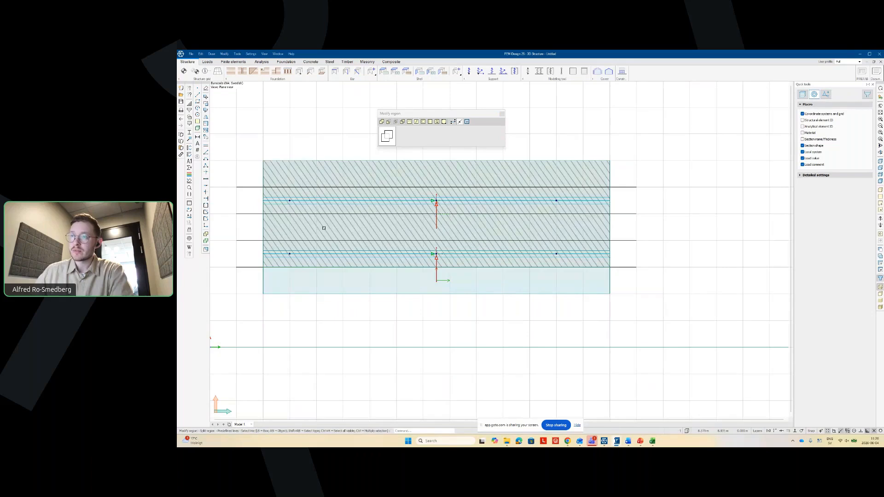
pyautogui.click(295, 241)
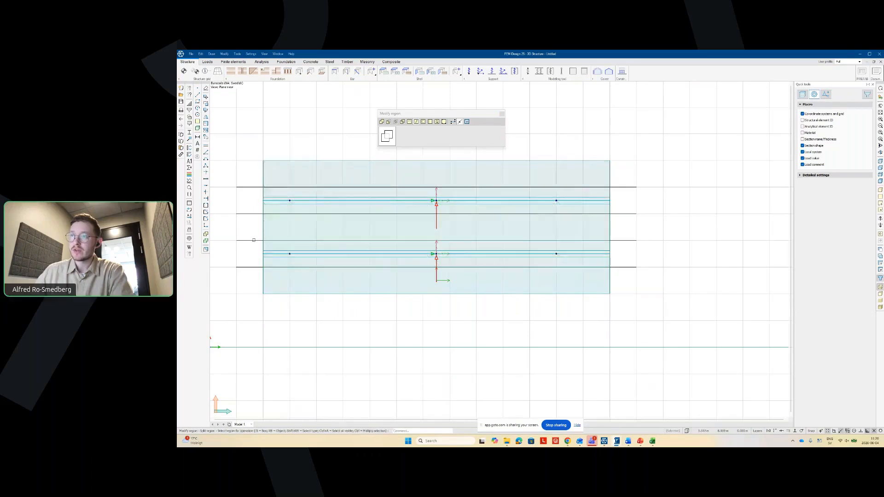
pyautogui.click(277, 223)
pyautogui.click(277, 214)
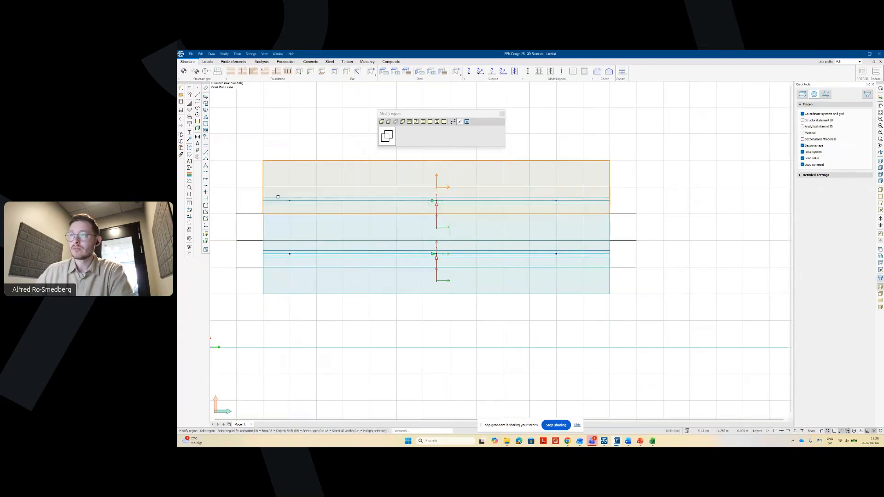
pyautogui.click(277, 188)
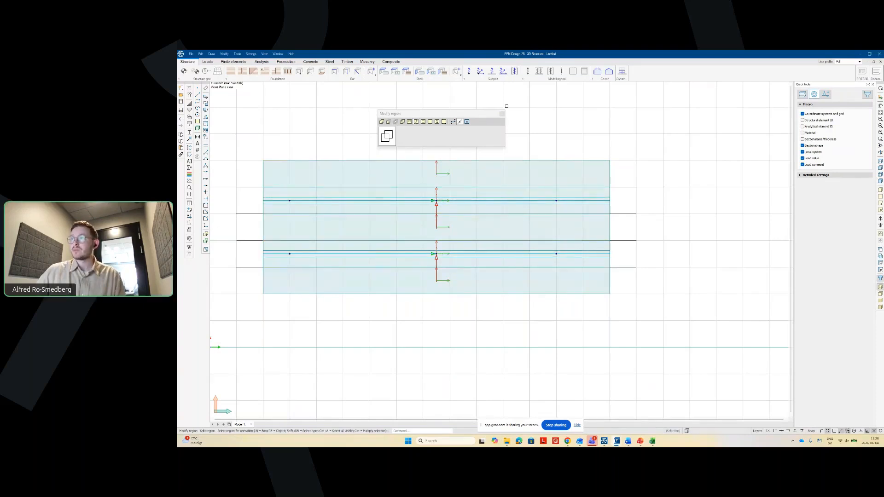
pyautogui.click(501, 116)
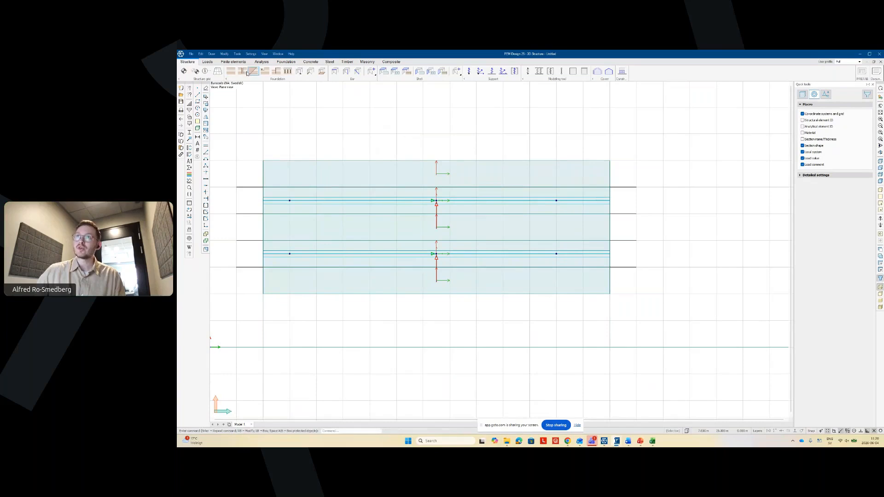
pyautogui.click(233, 62)
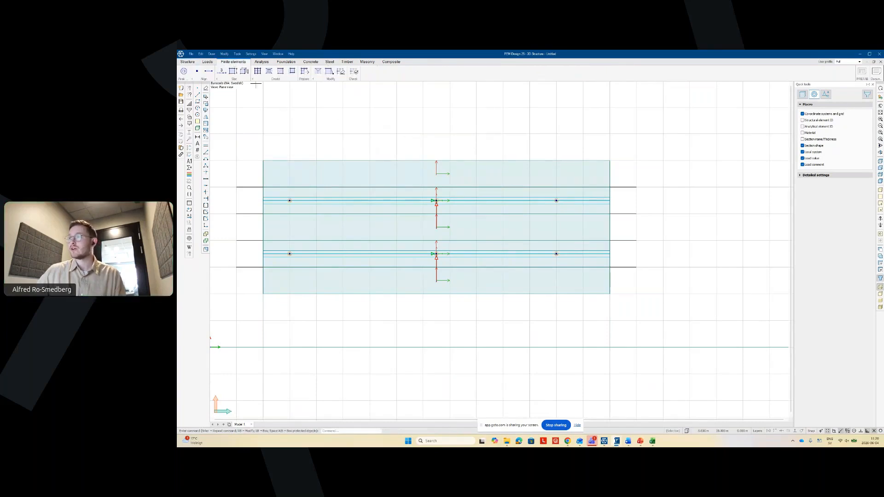
# - Apply an average element size to the whole deck slab and generate the finite element mesh
pyautogui.scroll(-1, 652, 258)
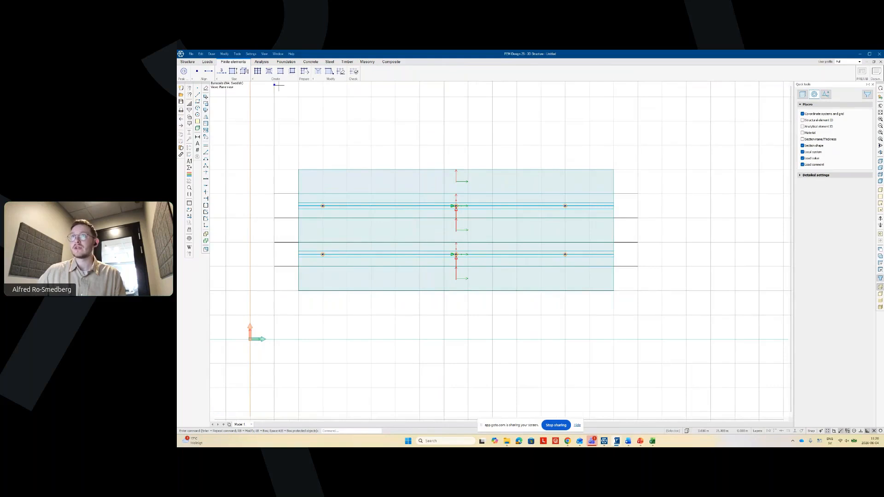
pyautogui.click(232, 73)
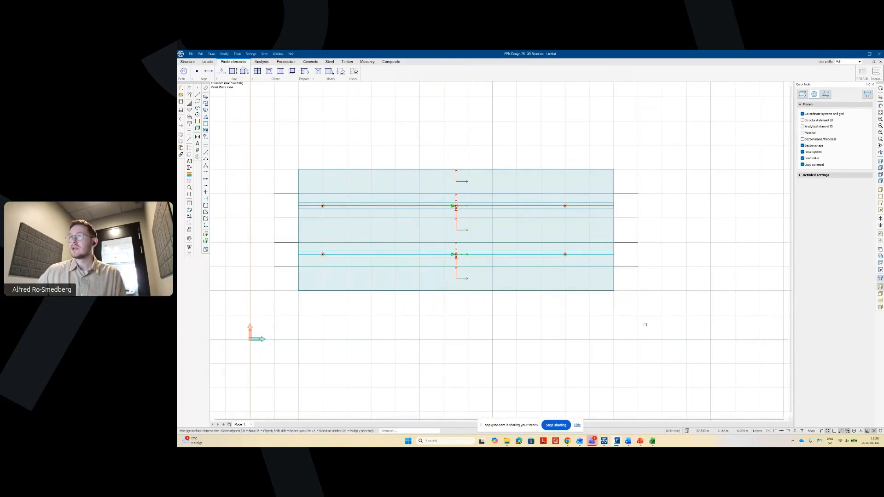
pyautogui.click(669, 332)
pyautogui.click(258, 132)
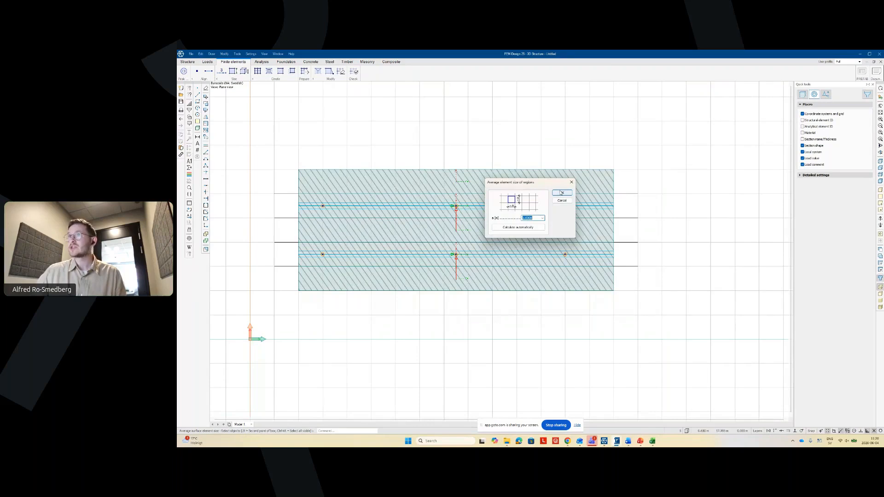
pyautogui.click(561, 193)
pyautogui.click(304, 72)
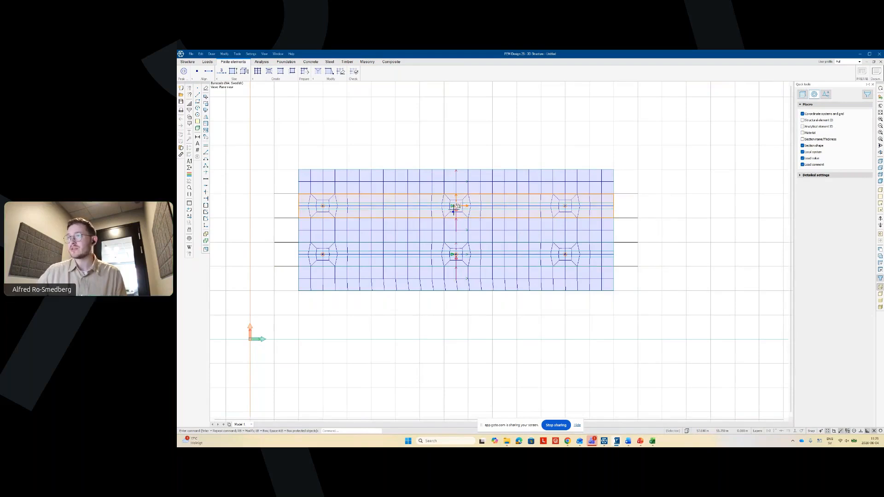
# - Calculate the load cases (about 11 seconds) and close the Calculation – Finished report
pyautogui.click(263, 63)
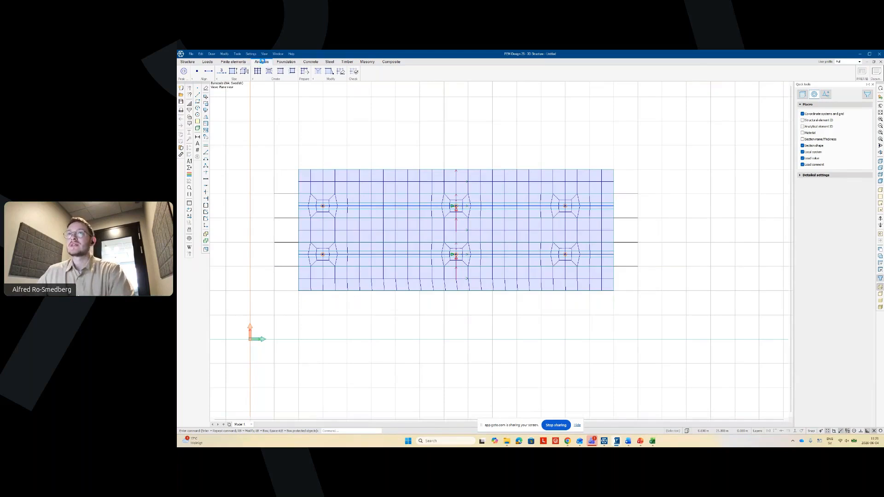
pyautogui.click(183, 71)
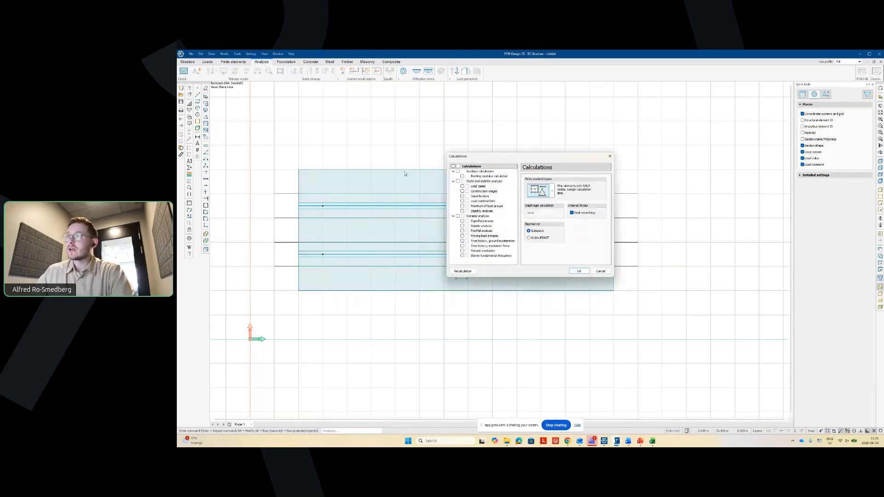
pyautogui.click(462, 187)
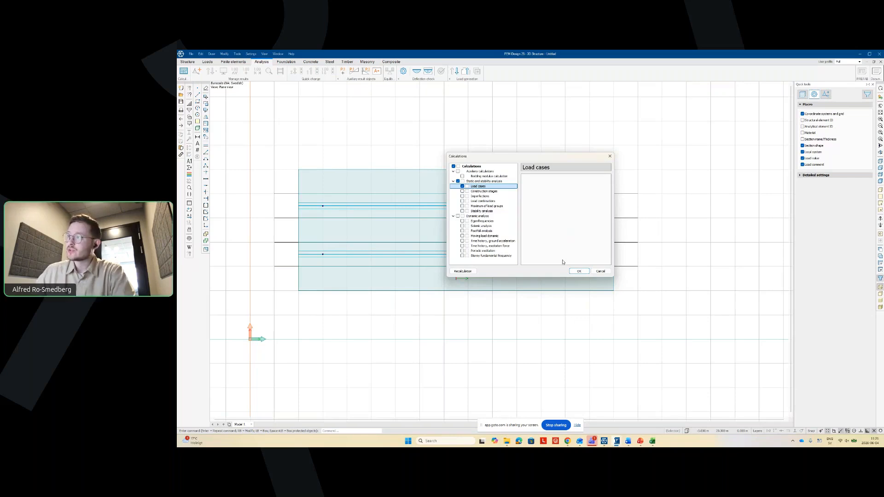
pyautogui.click(579, 272)
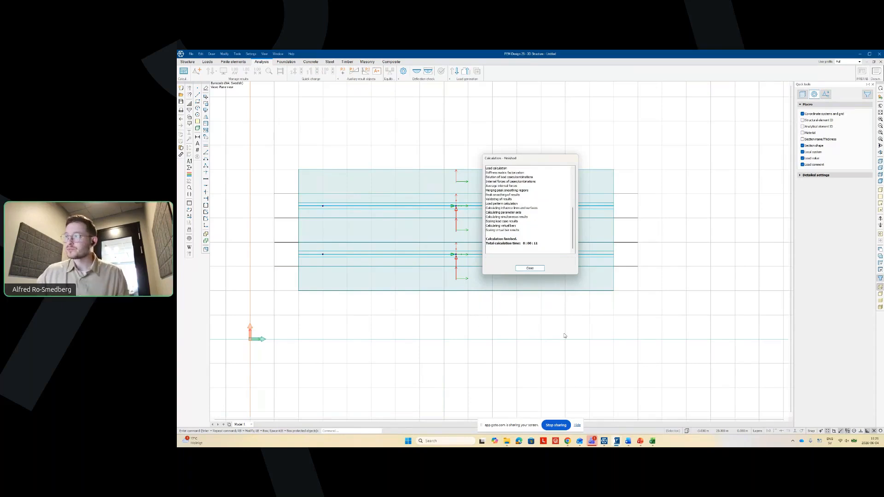
pyautogui.click(530, 268)
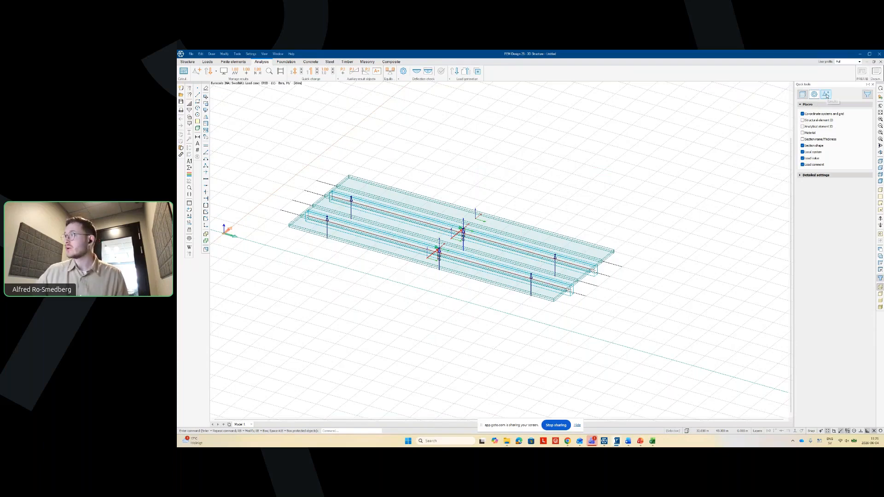
# - Display bar bending moment My diagrams for load case TEST and view the girders from the side
pyautogui.click(827, 95)
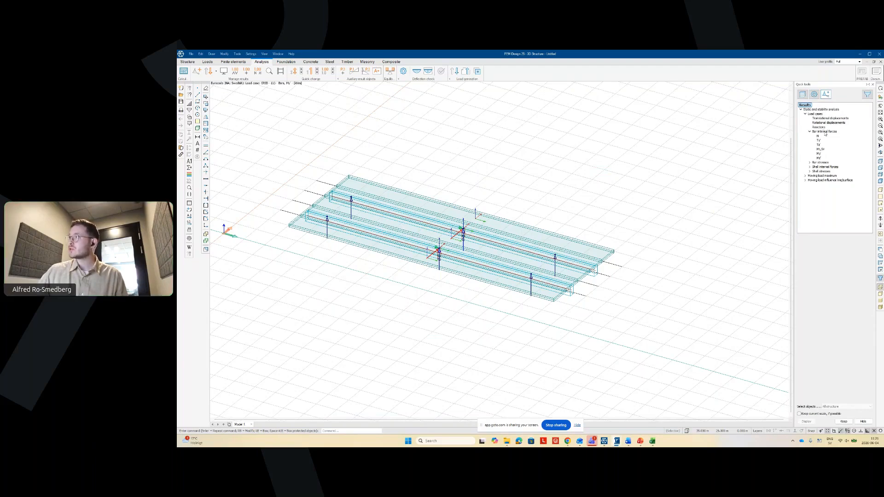
pyautogui.click(819, 154)
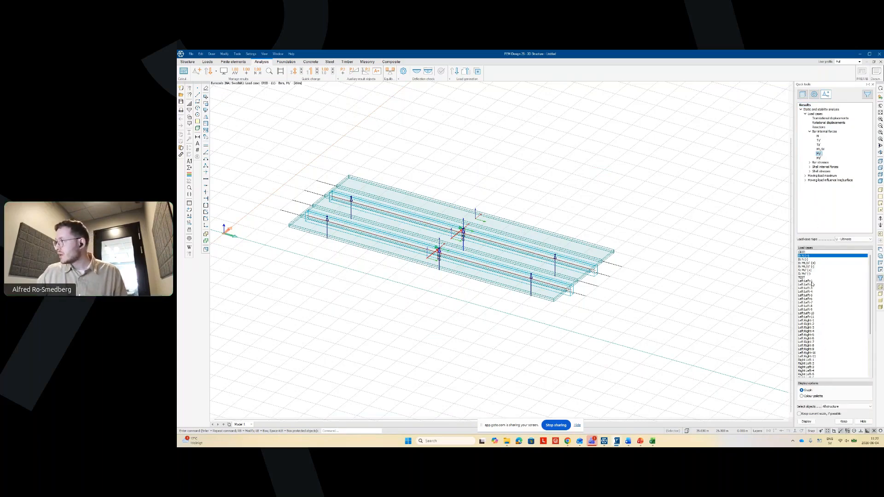
pyautogui.click(803, 252)
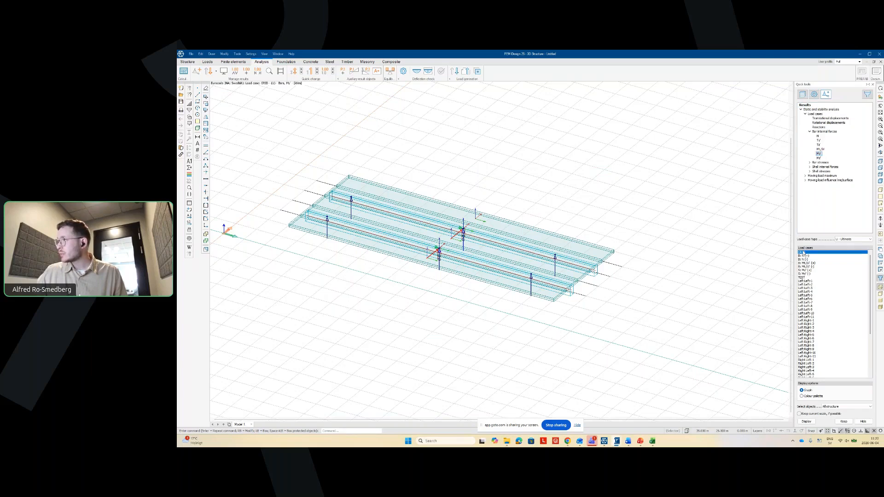
pyautogui.click(803, 278)
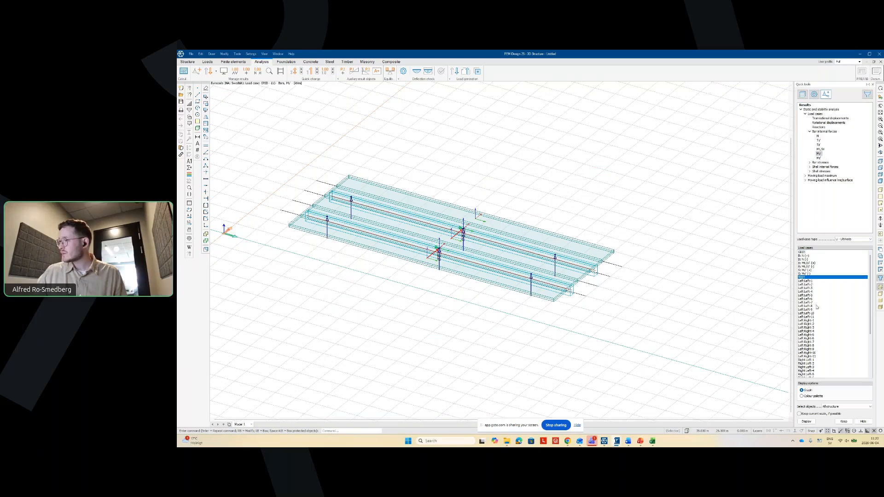
pyautogui.click(806, 421)
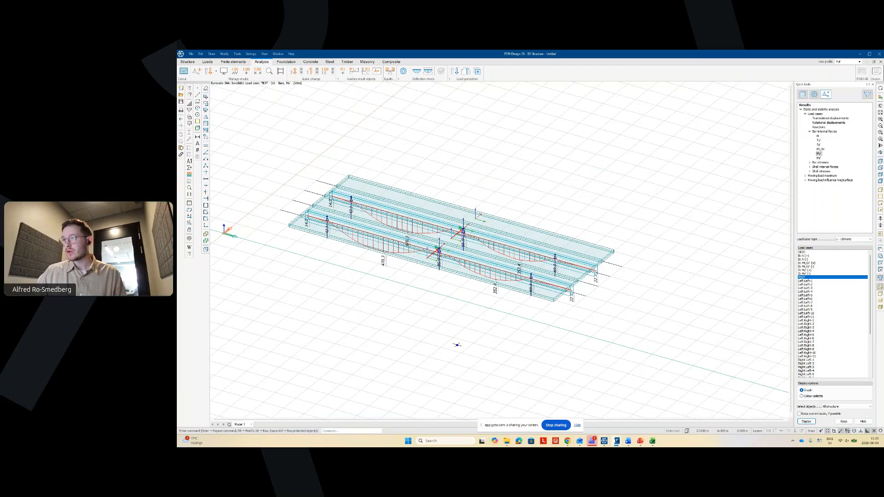
pyautogui.moveTo(457, 344); pyautogui.dragTo(491, 340, button='middle')
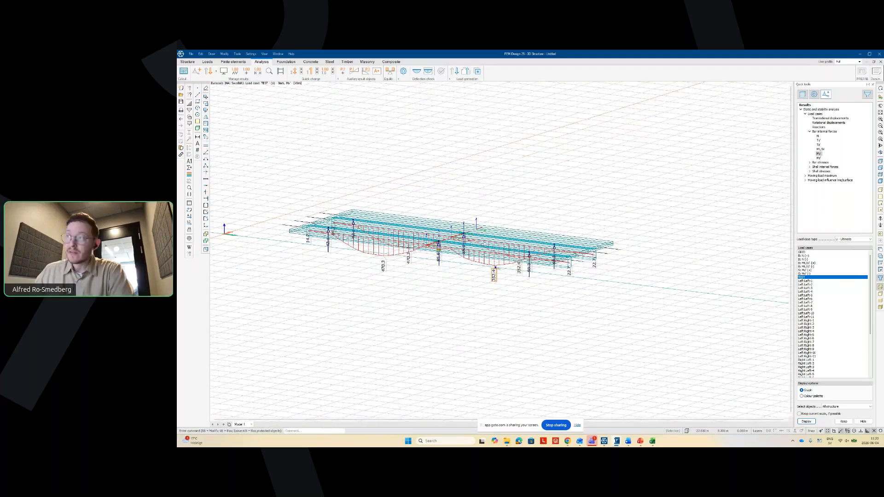
# - Try local maximum/minimum and additional automatic numeric label modes on the My diagram
pyautogui.click(234, 70)
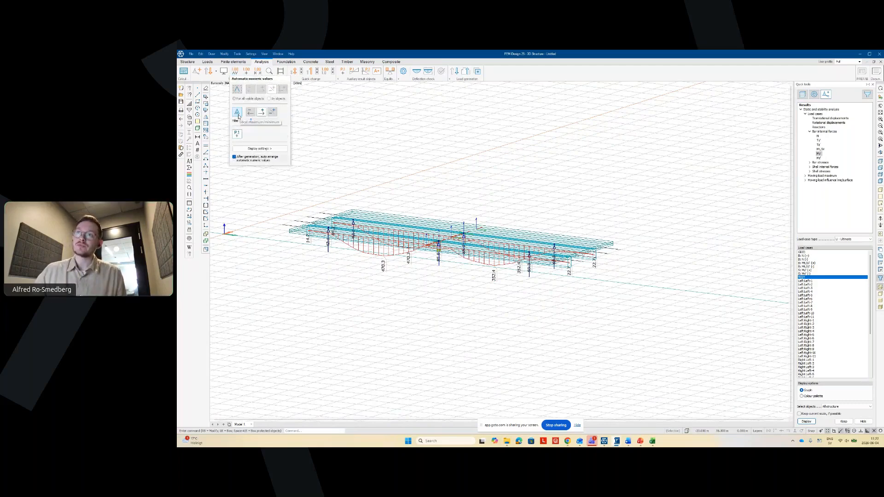
pyautogui.click(237, 113)
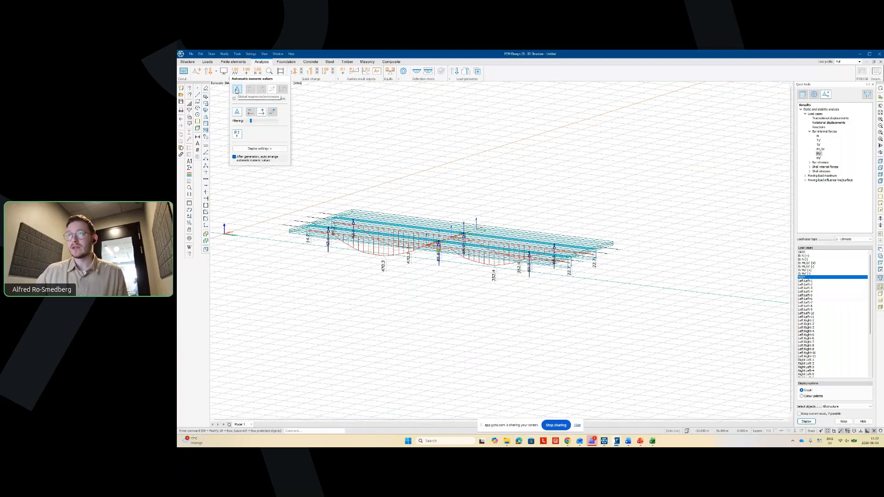
pyautogui.click(237, 112)
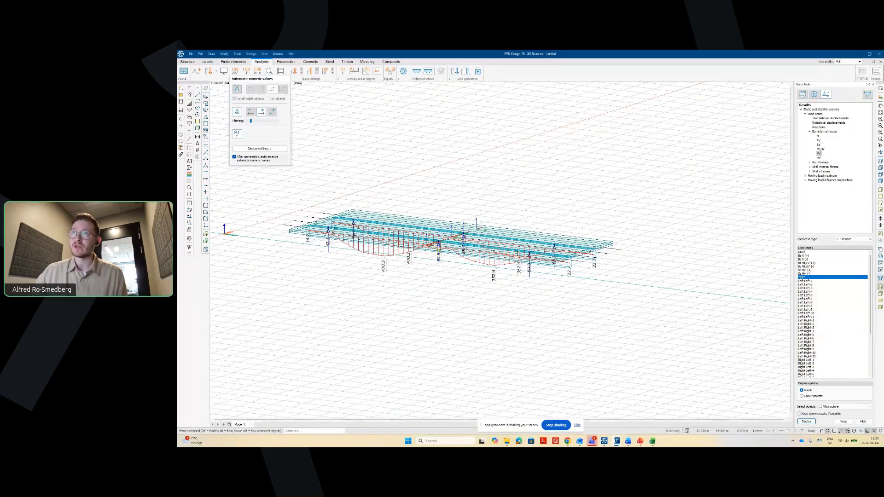
pyautogui.click(272, 113)
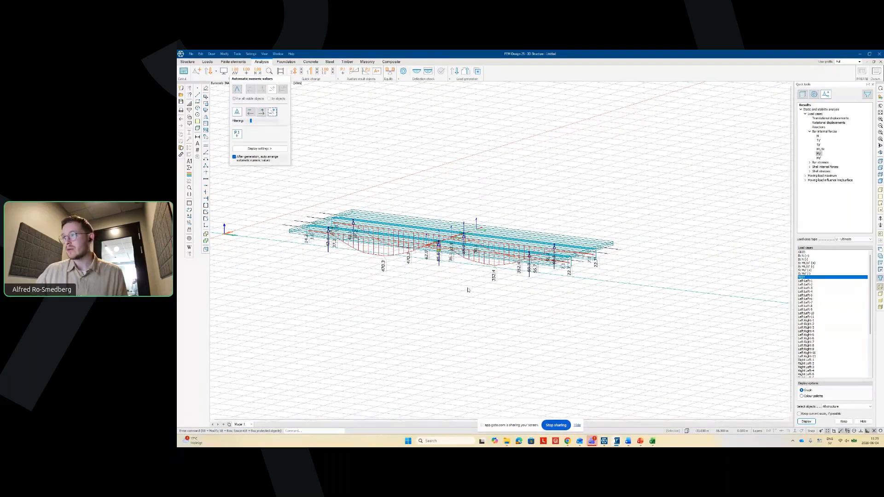
pyautogui.click(467, 297)
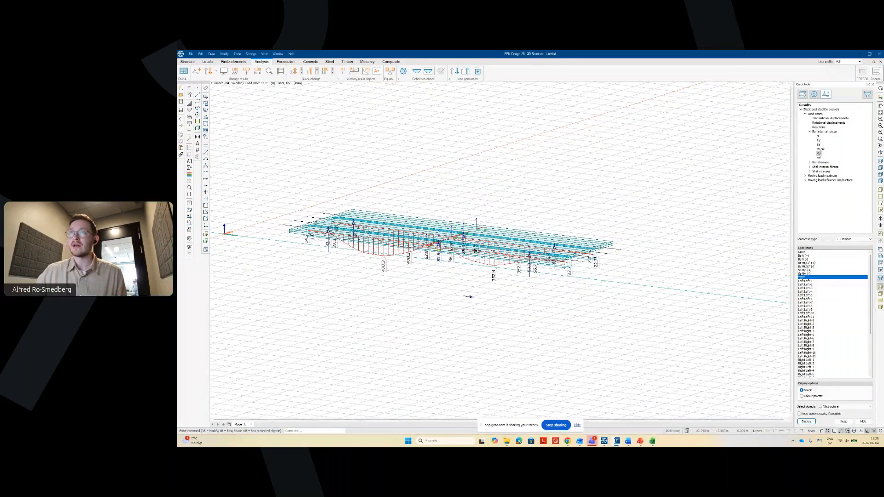
# - Label only the extreme value for all visible objects, leaving the single 470.3 label
pyautogui.click(225, 71)
pyautogui.click(226, 72)
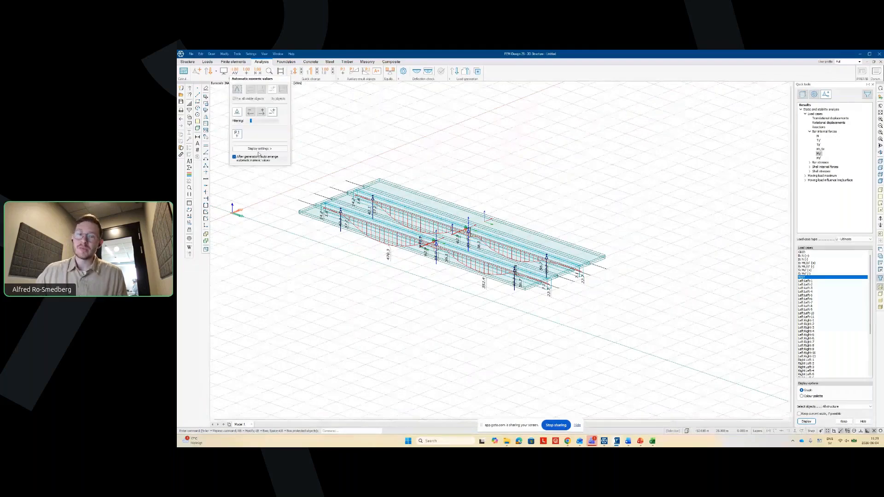
pyautogui.click(237, 90)
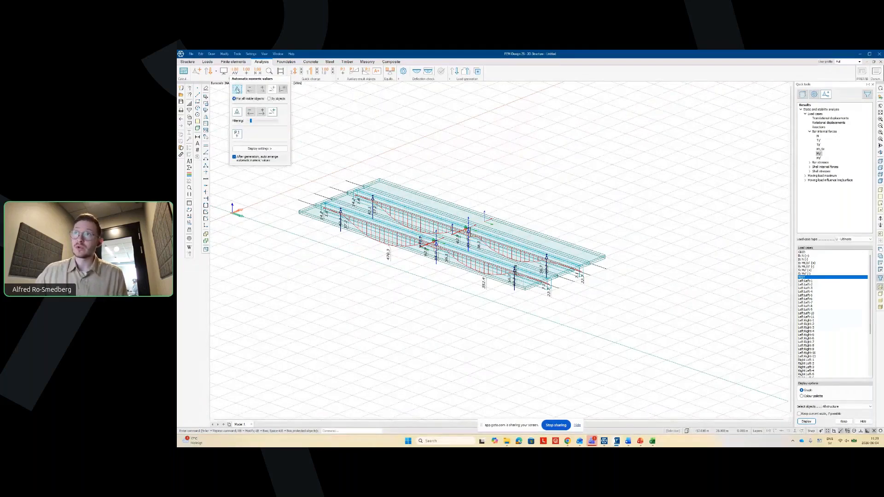
pyautogui.click(261, 89)
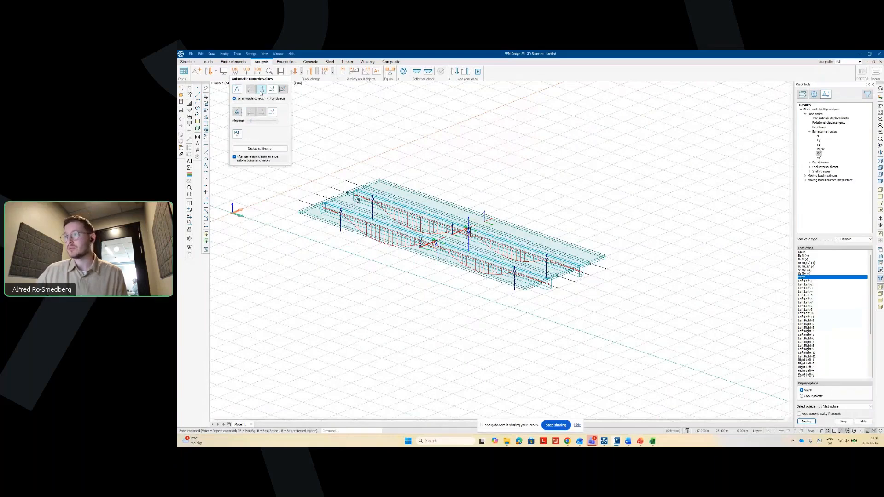
pyautogui.keyDown('shift'); pyautogui.moveTo(368, 226); pyautogui.dragTo(462, 257, button='middle'); pyautogui.keyUp('shift')
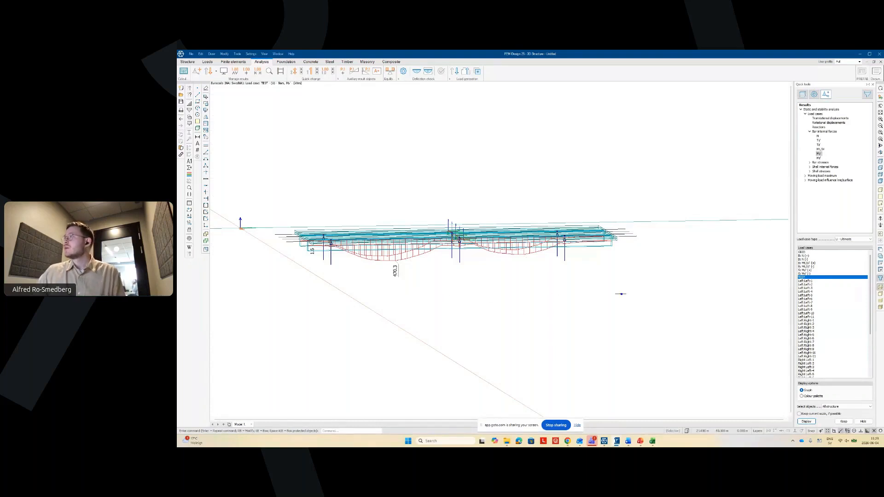
# - Display the deck's shell bending moment Mx as a colour contour plot
pyautogui.click(810, 167)
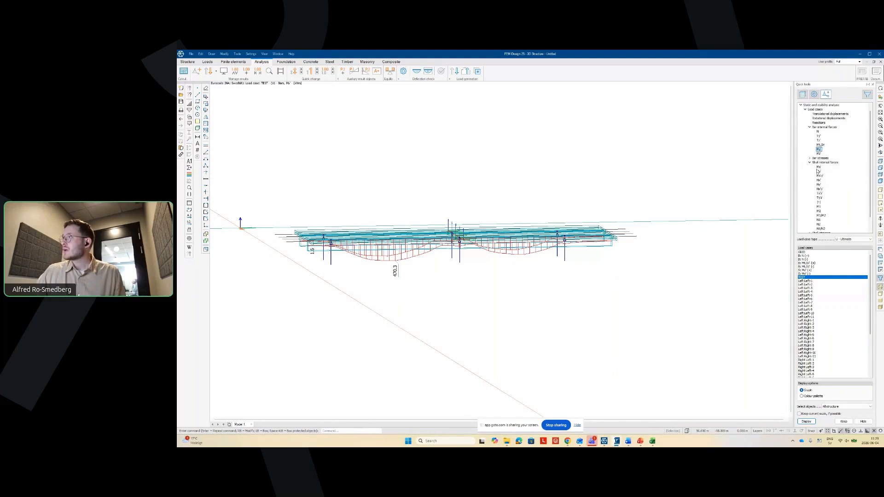
pyautogui.click(819, 166)
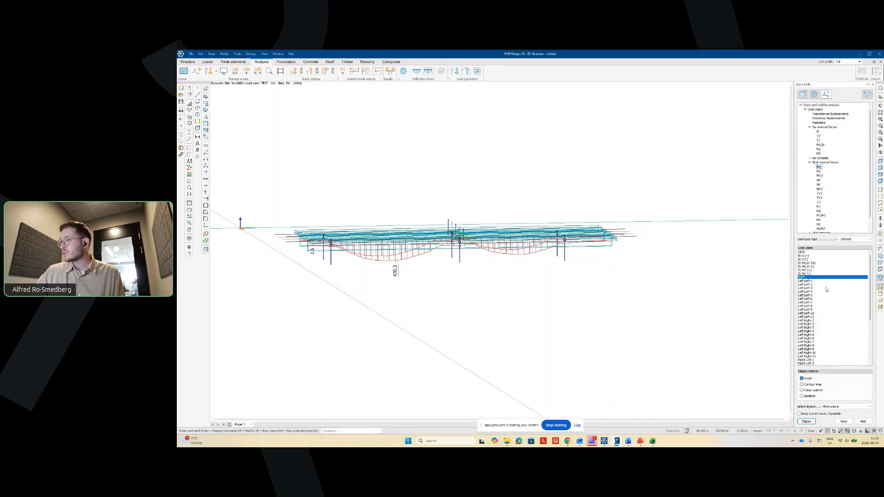
pyautogui.click(803, 391)
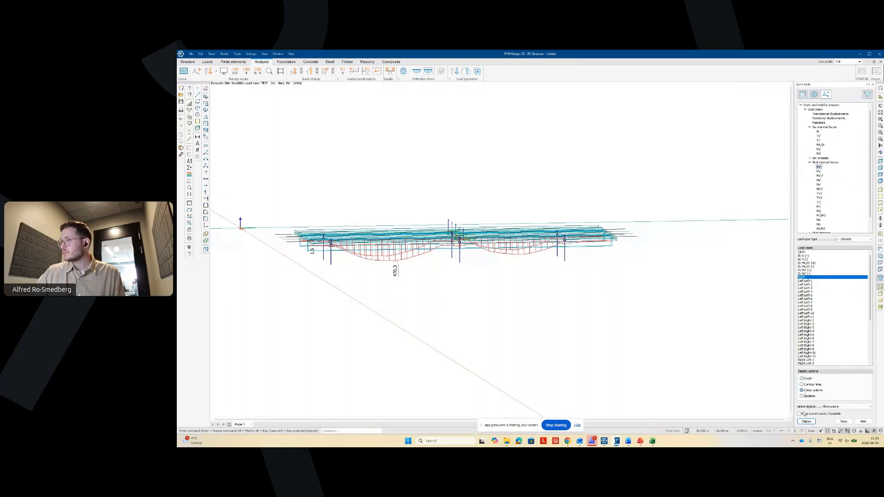
pyautogui.click(806, 421)
# - Turn the deck to a level top-down view and read the 55.095 peak value
pyautogui.keyDown('shift'); pyautogui.moveTo(520, 306); pyautogui.dragTo(521, 302, button='middle'); pyautogui.keyUp('shift')
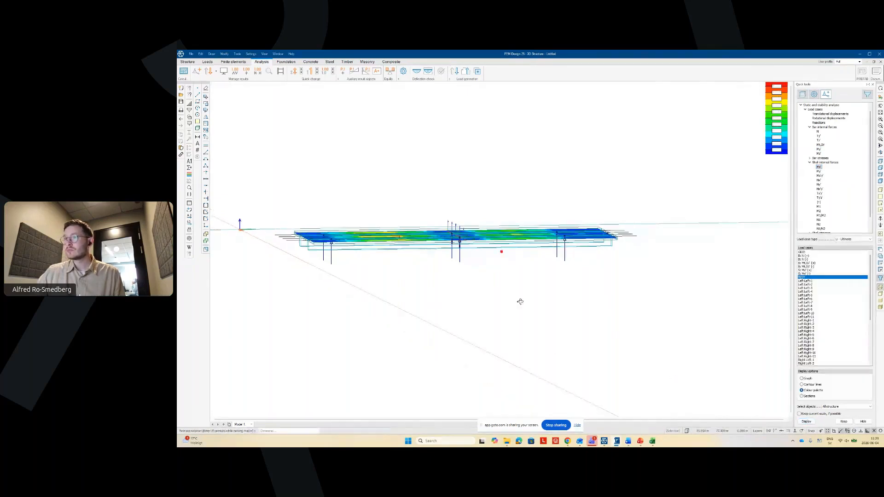
pyautogui.moveTo(521, 302); pyautogui.dragTo(496, 396)
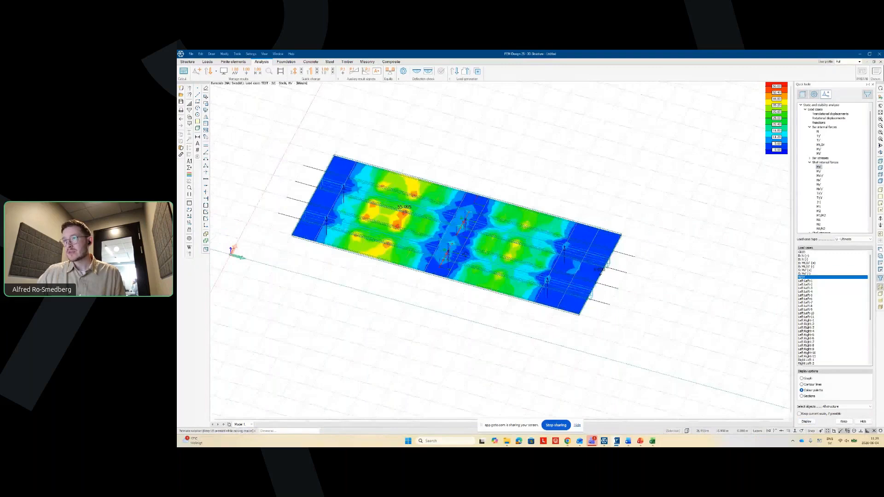
pyautogui.moveTo(369, 347); pyautogui.dragTo(499, 347)
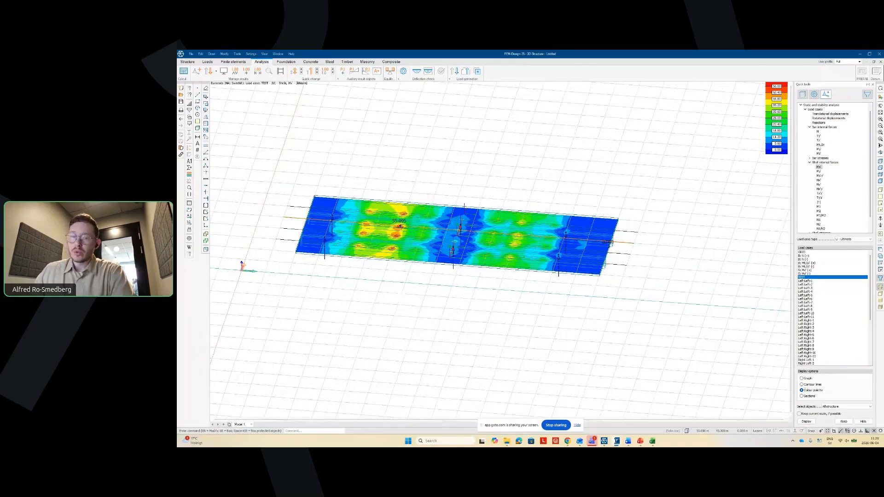
pyautogui.moveTo(400, 226)
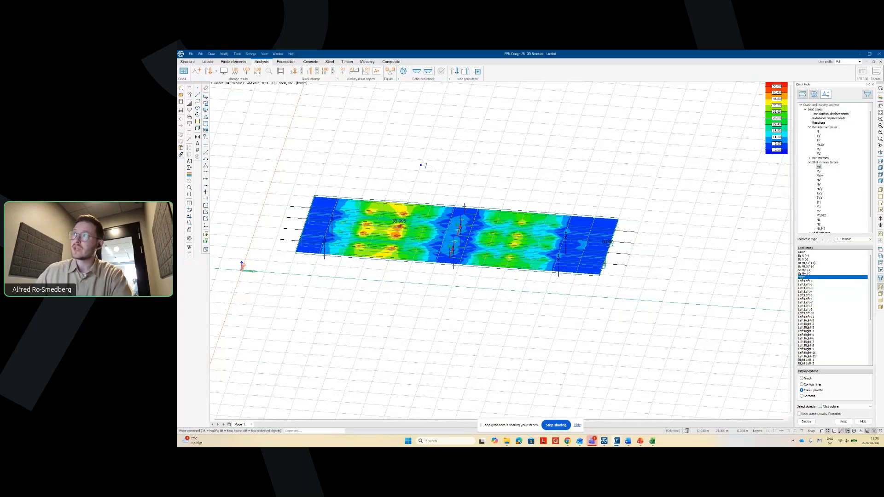
pyautogui.click(478, 71)
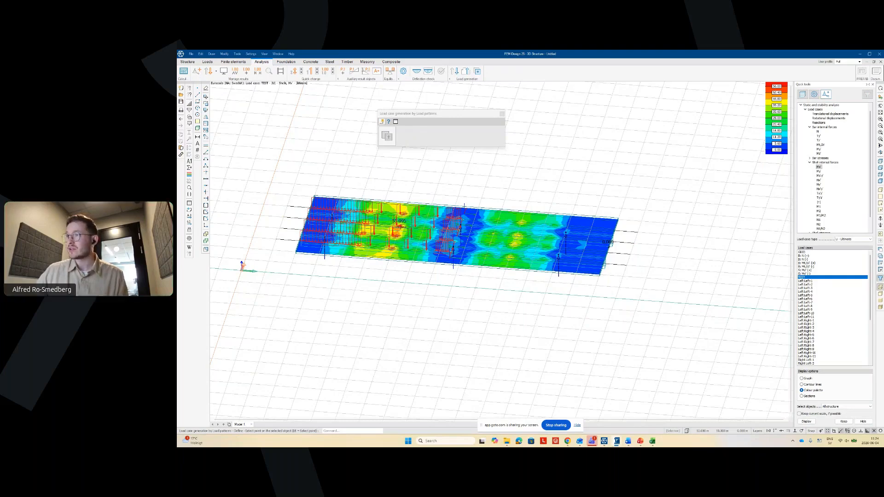
pyautogui.hotkey('ctrl', 't')
pyautogui.scroll(5, 401, 232)
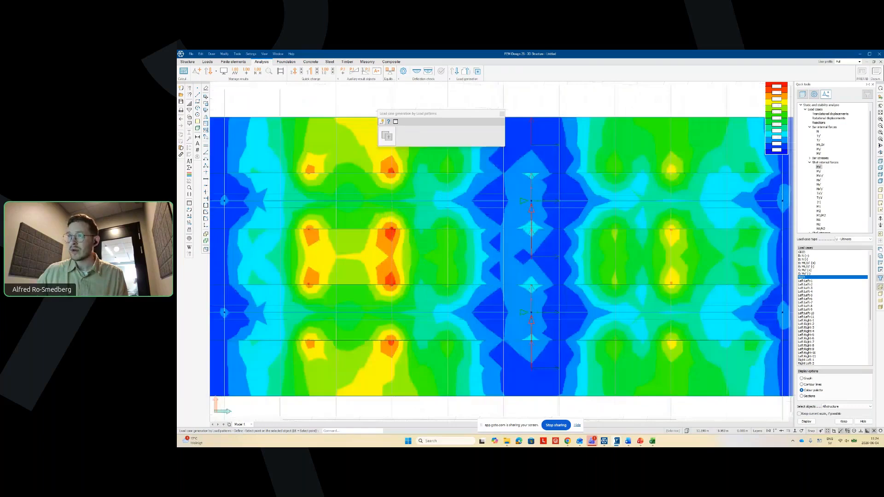
pyautogui.scroll(2, 415, 229)
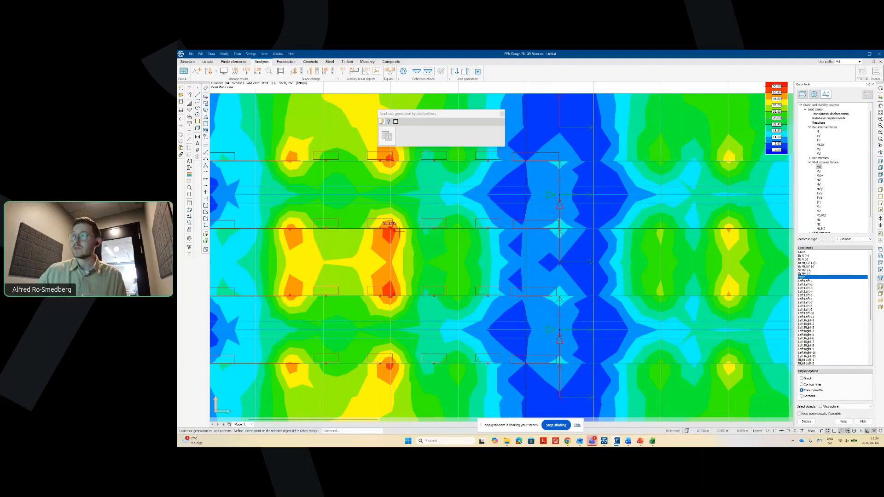
pyautogui.scroll(-4, 391, 229)
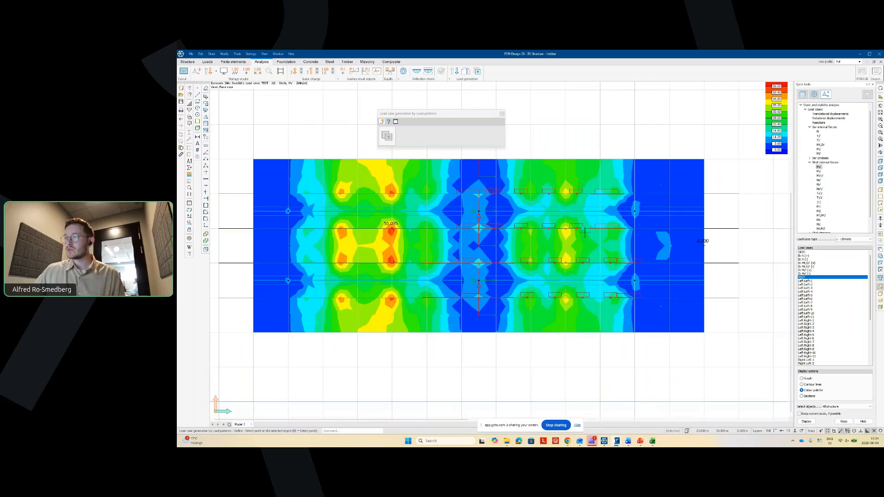
pyautogui.keyDown('shift'); pyautogui.moveTo(520, 339); pyautogui.dragTo(476, 238, button='middle'); pyautogui.keyUp('shift')
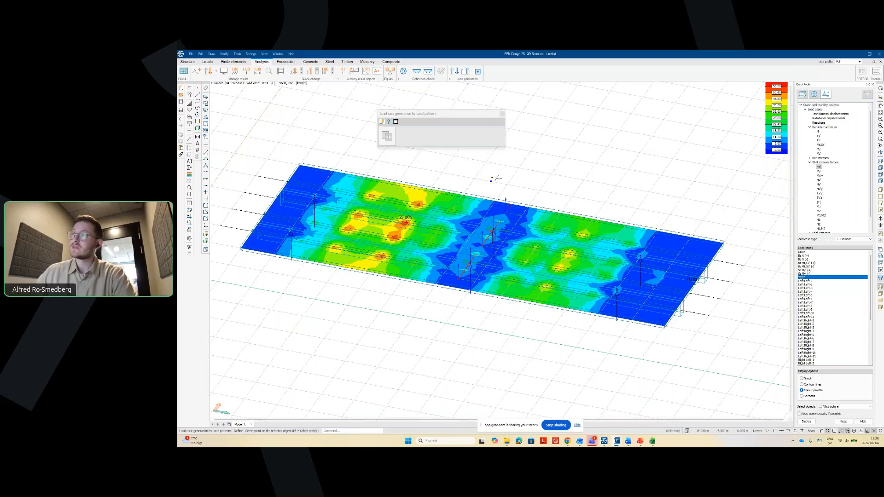
pyautogui.press('Escape')
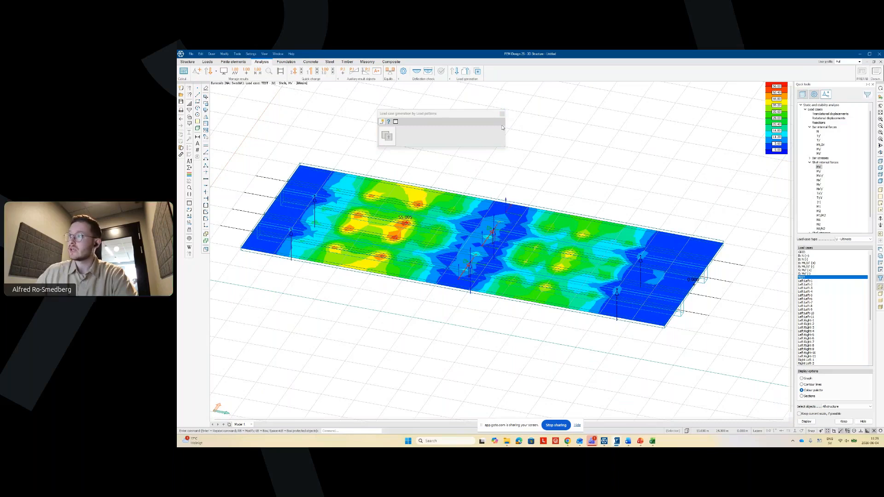
pyautogui.click(503, 114)
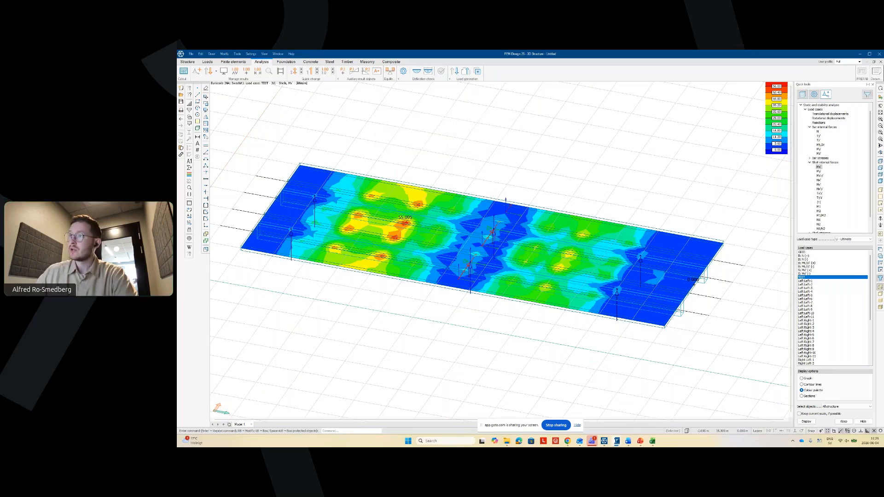
# - Leave the results display, switch to the Loads tools and rotate the bridge model
pyautogui.click(233, 62)
pyautogui.click(552, 221)
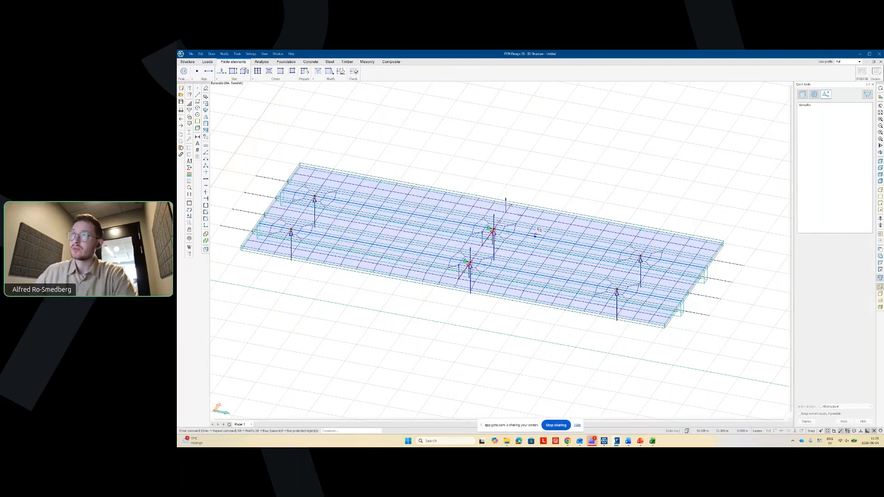
pyautogui.click(207, 62)
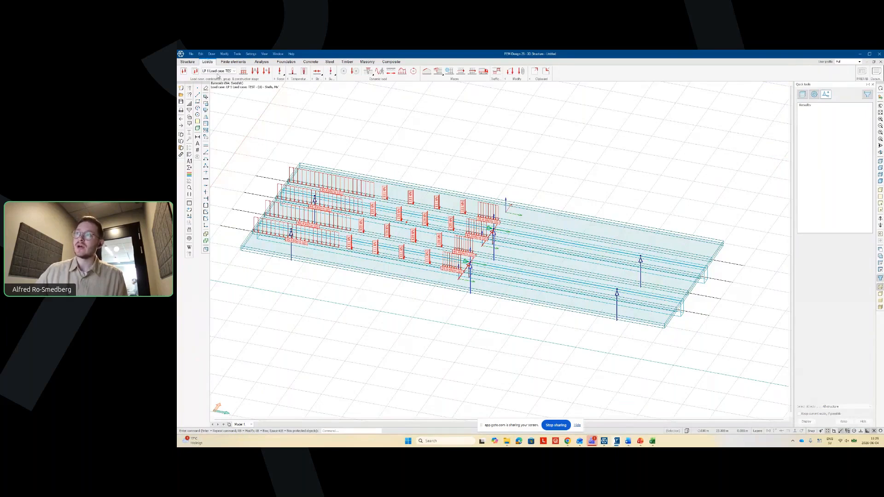
pyautogui.moveTo(533, 330); pyautogui.dragTo(478, 354, button='middle')
pyautogui.moveTo(478, 355); pyautogui.dragTo(406, 242)
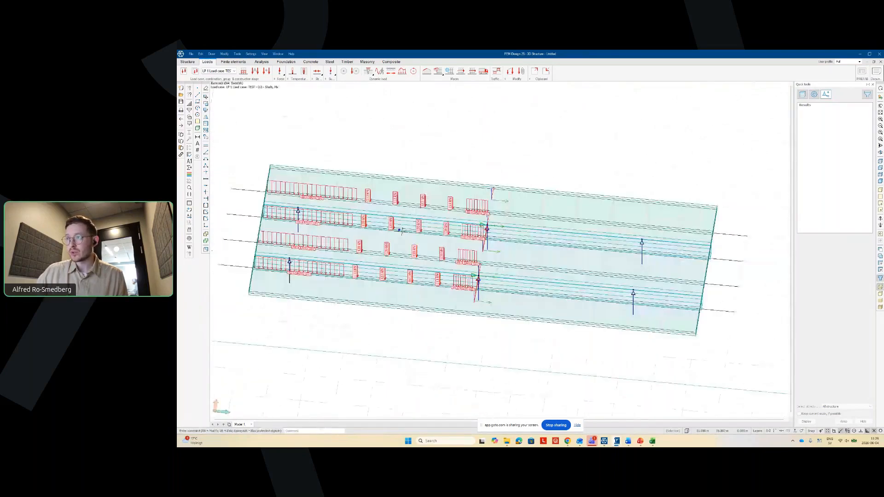
pyautogui.scroll(3, 399, 230)
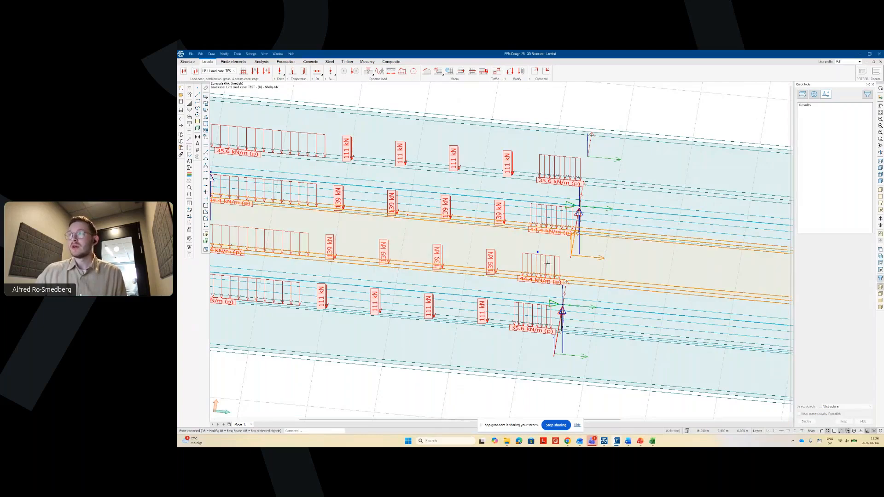
pyautogui.scroll(-3, 547, 263)
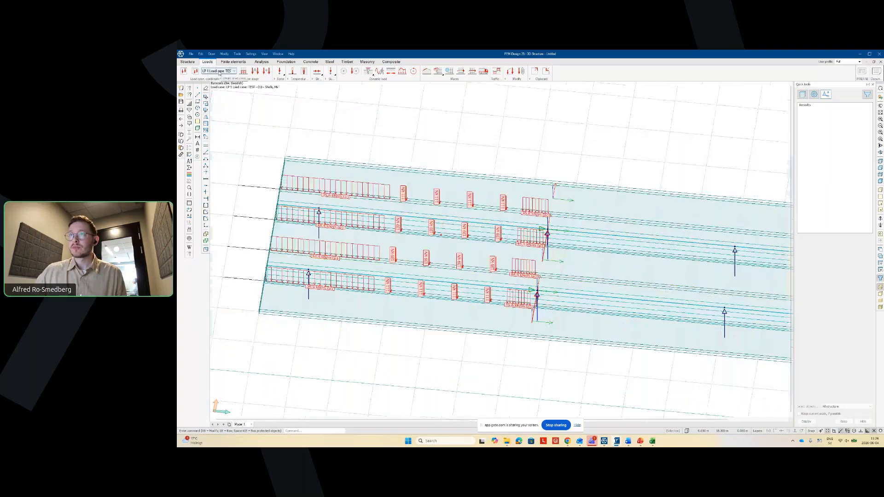
# - Show the TEST load case's loads and start the Traffic load pattern tool
pyautogui.click(219, 71)
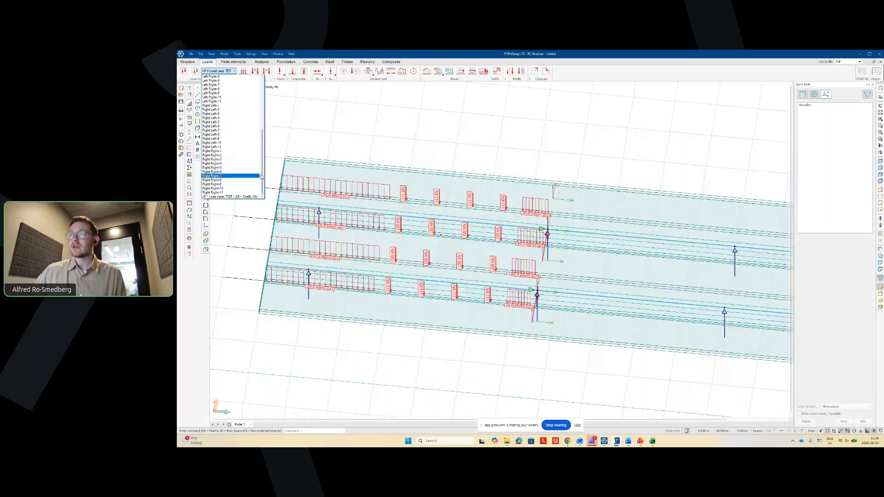
pyautogui.moveTo(263, 179); pyautogui.dragTo(264, 129)
pyautogui.click(216, 85)
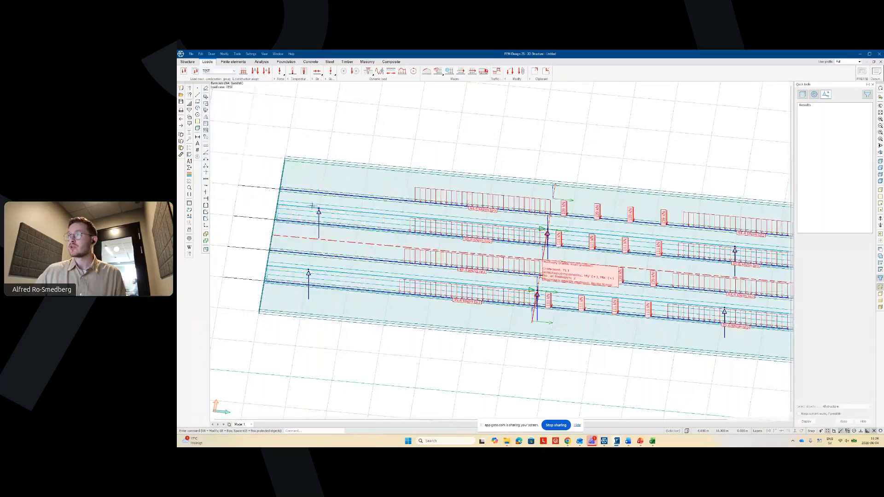
pyautogui.scroll(-2, 245, 204)
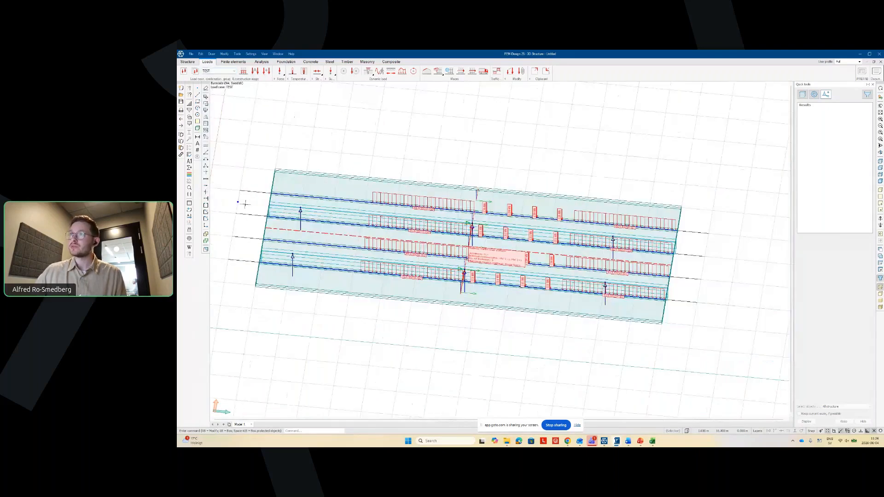
pyautogui.click(496, 72)
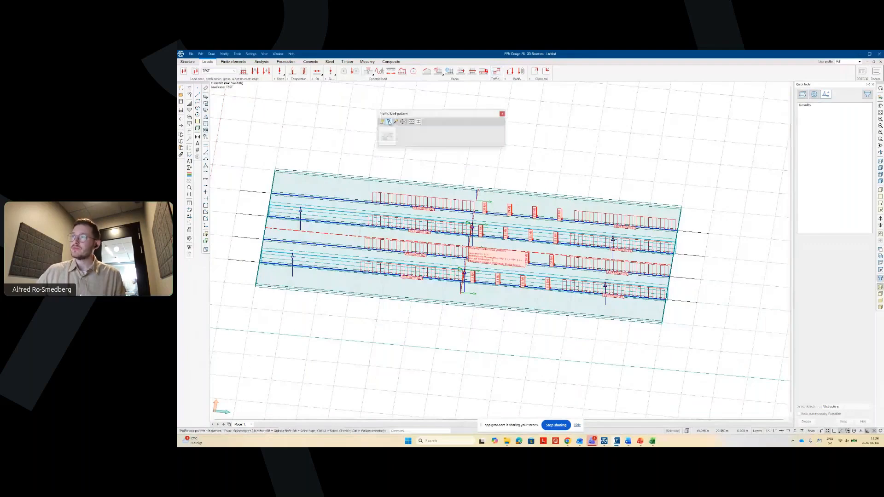
# - Review and accept the train load's calculation options, then exit the Traffic tool
pyautogui.click(404, 203)
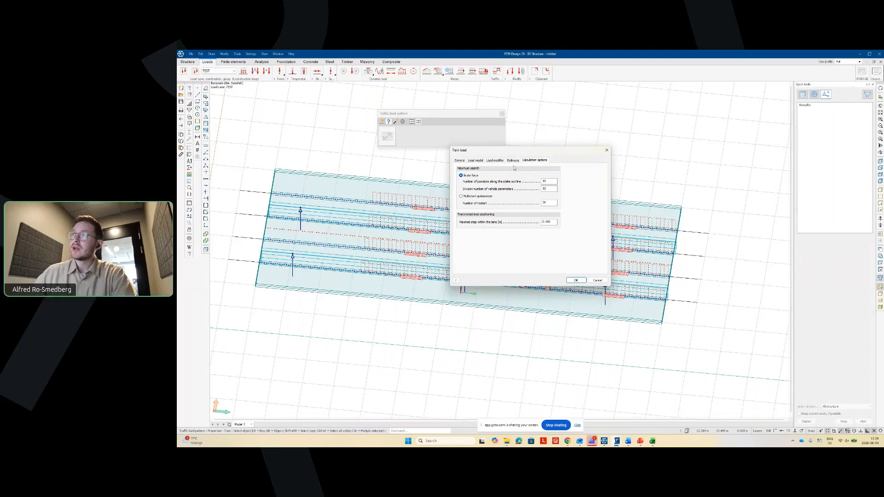
pyautogui.click(576, 280)
pyautogui.press('Escape')
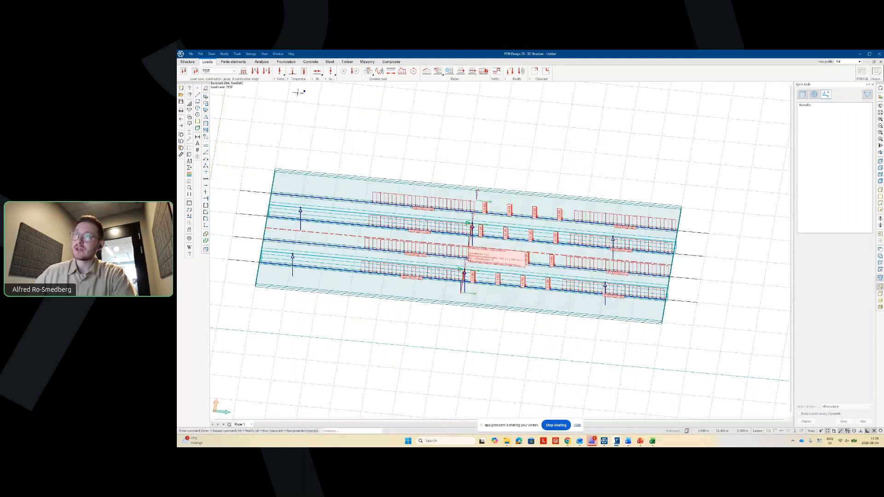
pyautogui.click(216, 71)
# - Show load case Left Left-5 and inspect the moving line load's properties
pyautogui.click(210, 98)
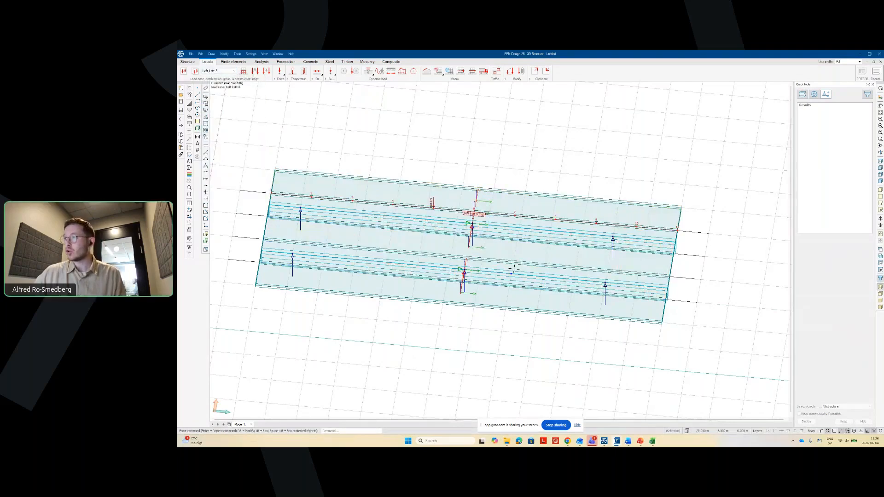
pyautogui.keyDown('shift'); pyautogui.moveTo(514, 269); pyautogui.dragTo(501, 205, button='middle'); pyautogui.keyUp('shift')
pyautogui.scroll(3, 501, 204)
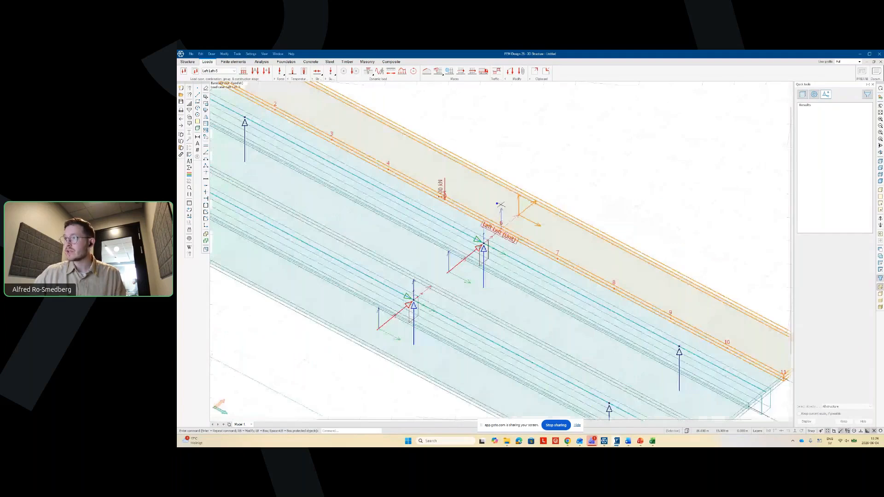
pyautogui.rightClick(499, 232)
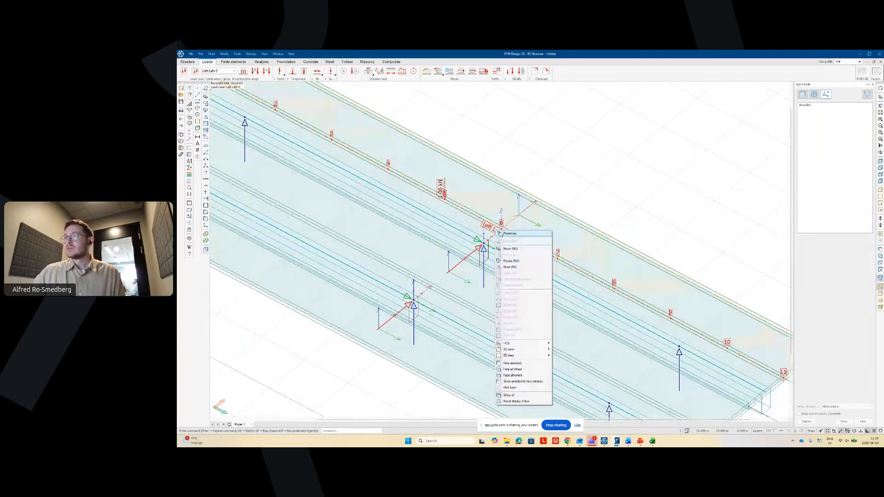
pyautogui.click(502, 234)
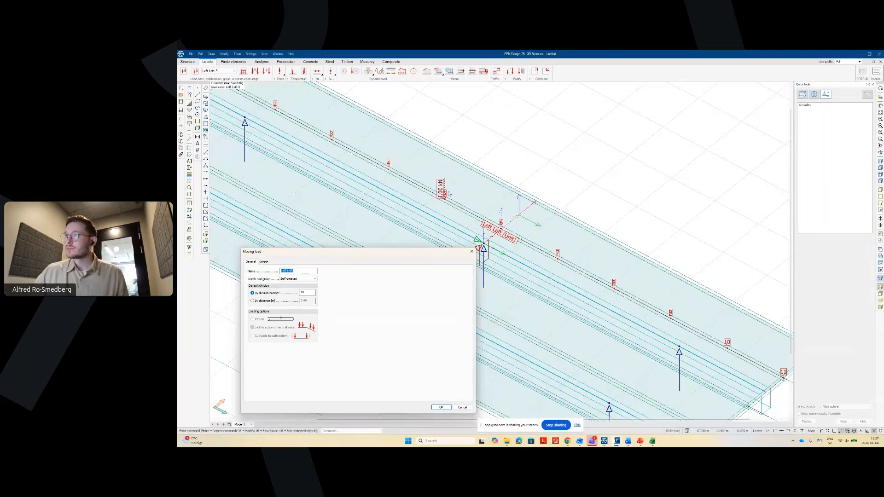
pyautogui.click(469, 253)
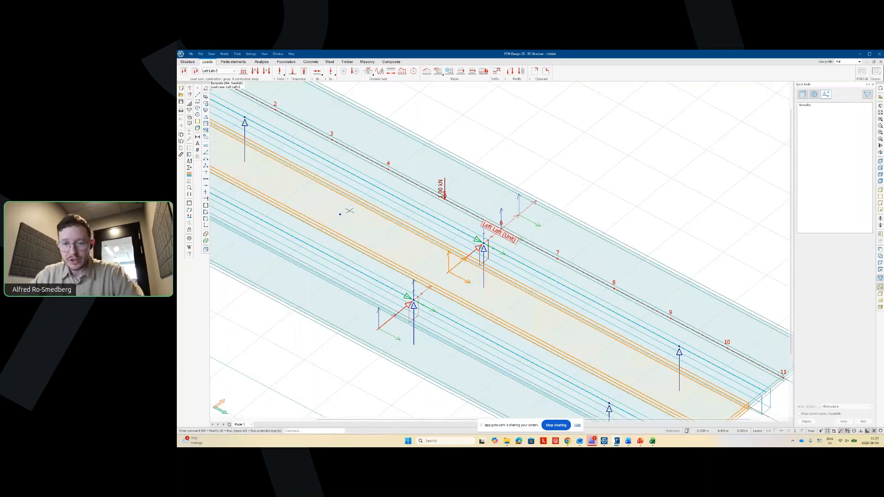
pyautogui.moveTo(350, 210)
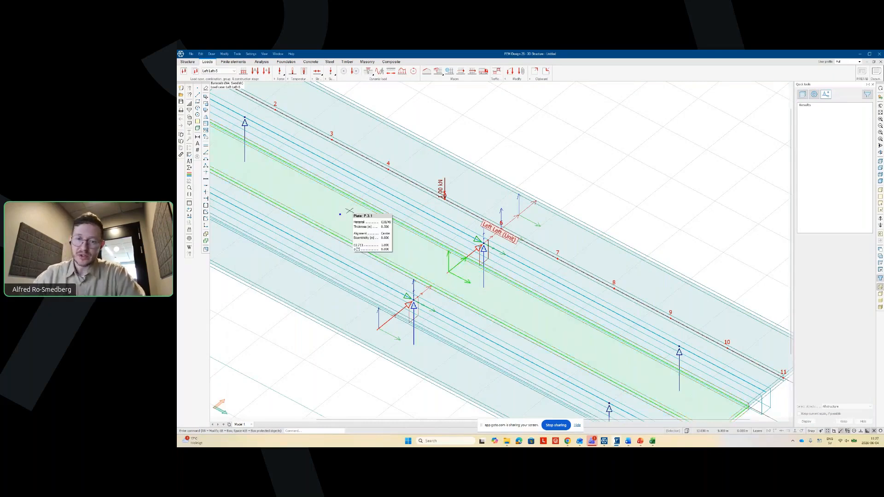
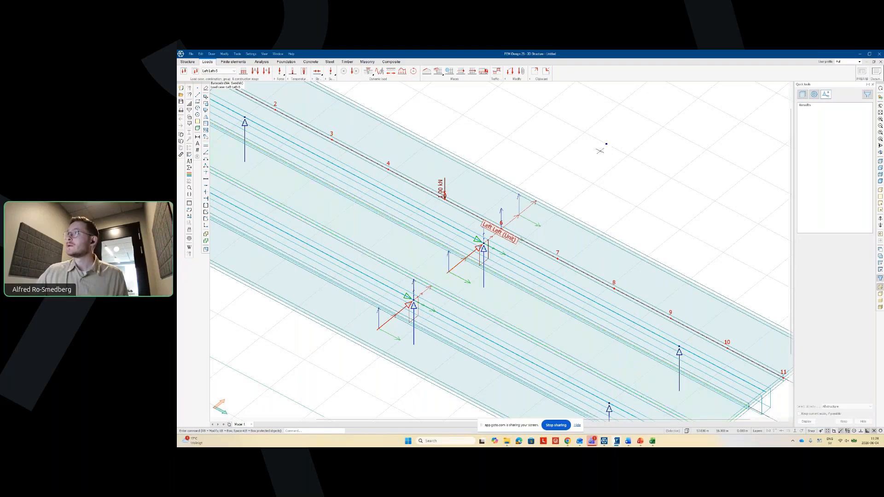
# - Tile FEM-Design on the left and the blank Excel workbook on the right, filling the screen
pyautogui.doubleClick(689, 55)
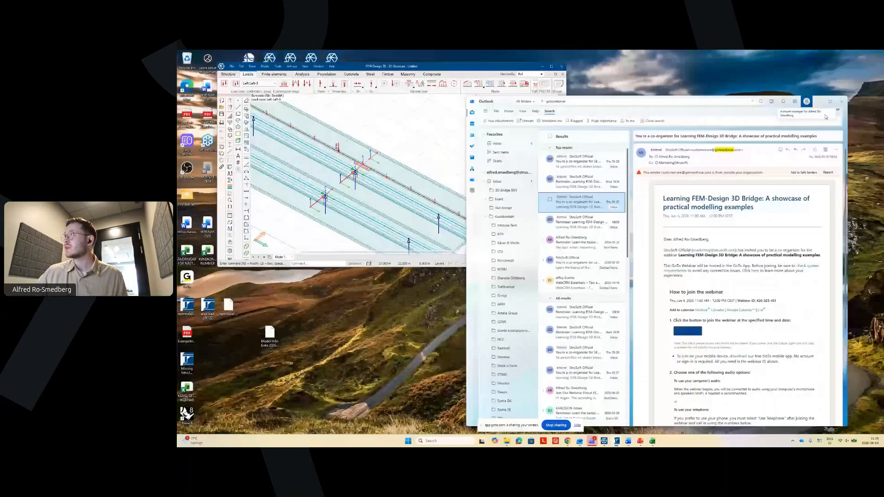
pyautogui.click(818, 101)
pyautogui.moveTo(614, 105); pyautogui.dragTo(730, 60)
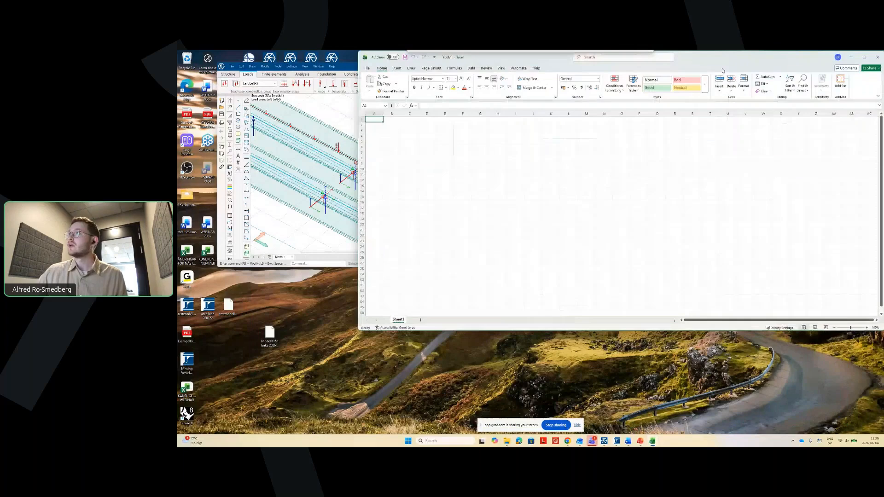
pyautogui.moveTo(343, 66); pyautogui.dragTo(305, 54)
pyautogui.click(363, 329)
pyautogui.moveTo(360, 330); pyautogui.dragTo(621, 432)
pyautogui.moveTo(527, 256); pyautogui.dragTo(591, 380)
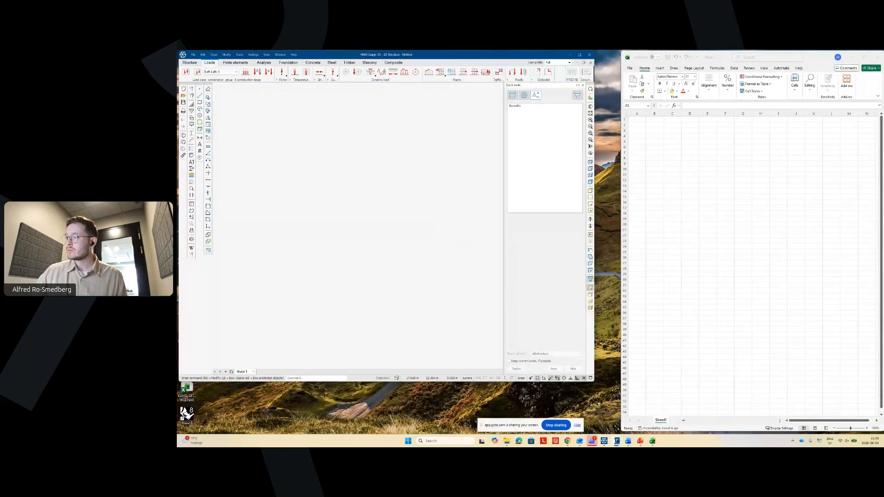
pyautogui.moveTo(594, 381); pyautogui.dragTo(621, 432)
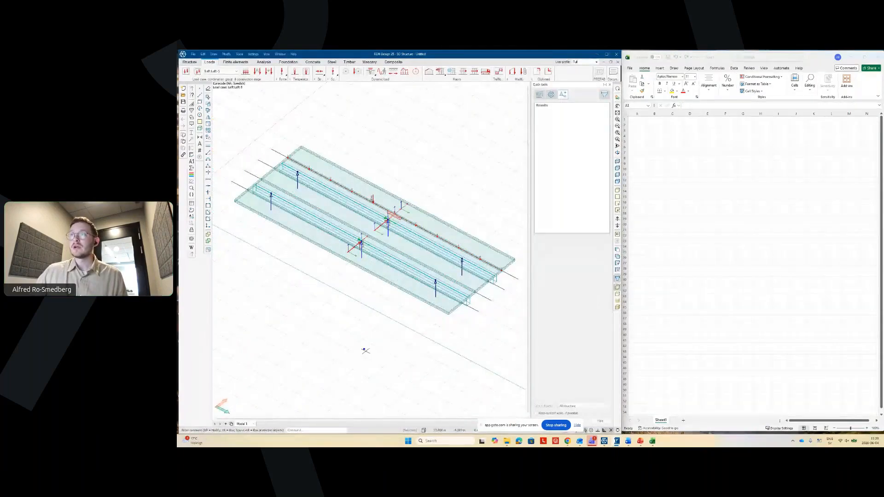
# - Orbit the bridge deck to a new viewpoint and open the Load groups dialog
pyautogui.keyDown('shift'); pyautogui.moveTo(365, 351); pyautogui.dragTo(373, 328, button='middle'); pyautogui.keyUp('shift')
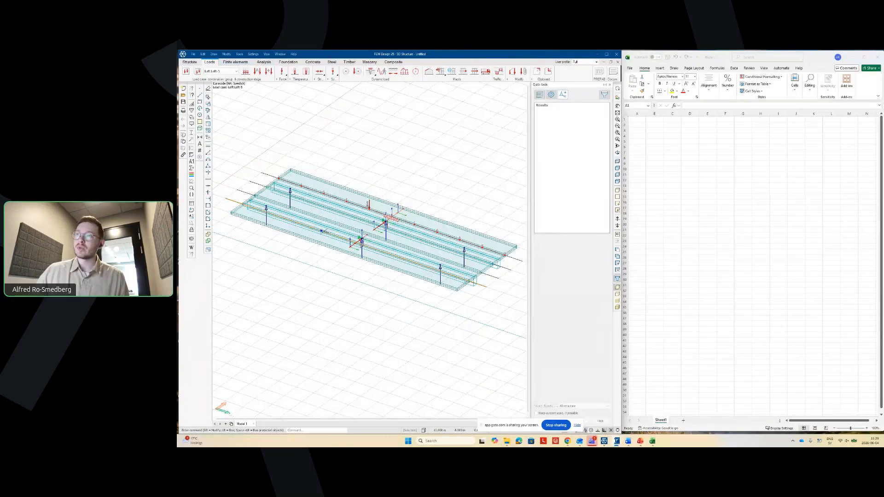
pyautogui.moveTo(360, 322)
pyautogui.keyDown('shift'); pyautogui.mouseDown(button='middle')
pyautogui.moveTo(370, 281)
pyautogui.moveTo(364, 261)
pyautogui.moveTo(359, 332)
pyautogui.mouseUp(button='middle'); pyautogui.keyUp('shift')
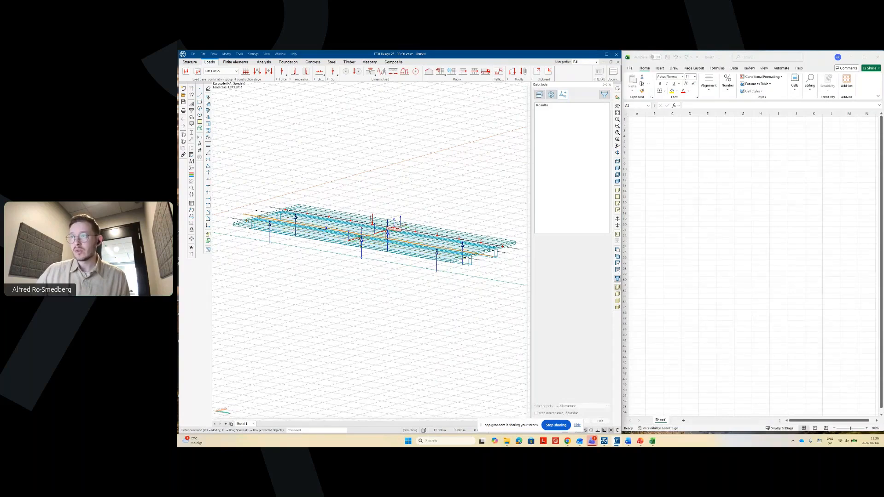
pyautogui.keyDown('shift'); pyautogui.moveTo(329, 231); pyautogui.dragTo(343, 248, button='middle'); pyautogui.keyUp('shift')
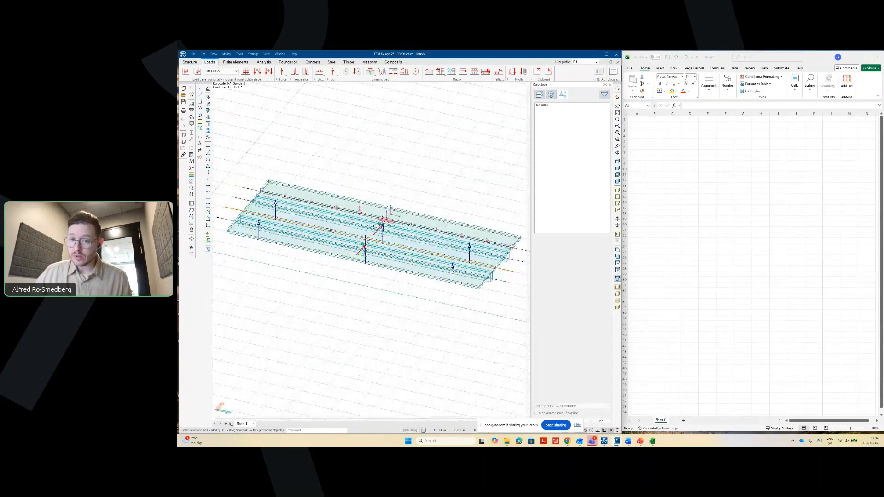
pyautogui.click(330, 225)
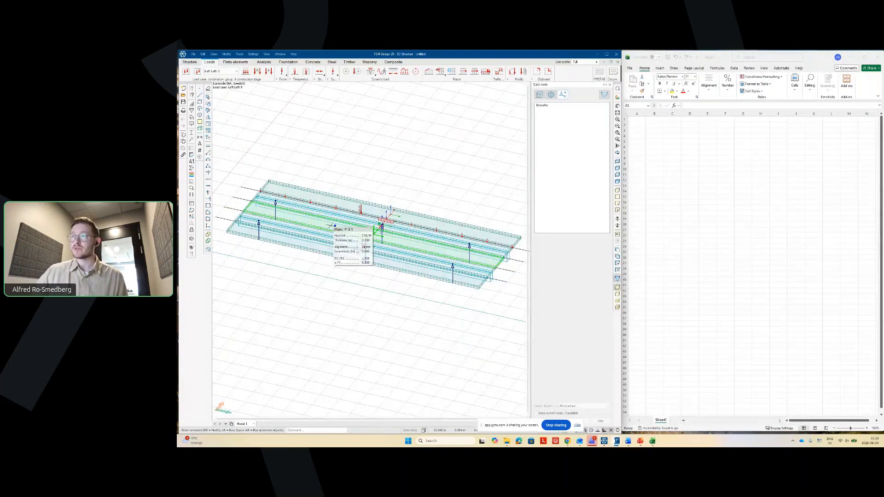
pyautogui.keyDown('shift'); pyautogui.moveTo(331, 226); pyautogui.dragTo(373, 331, button='middle'); pyautogui.keyUp('shift')
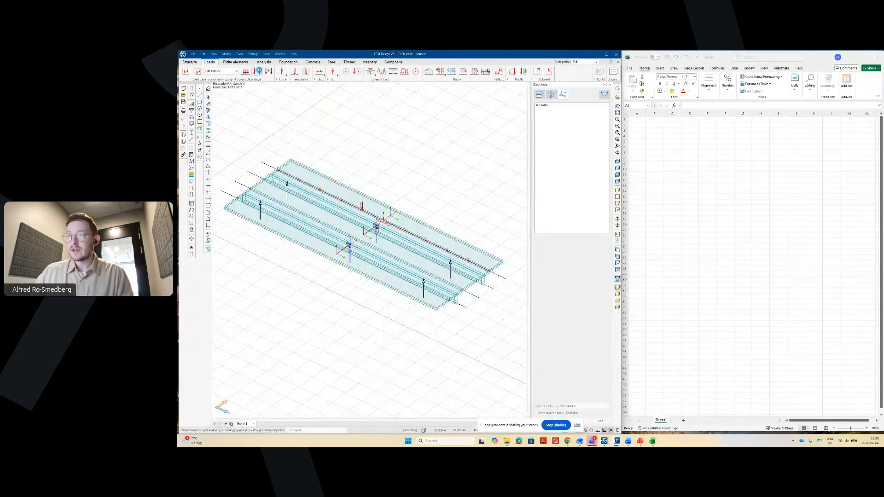
pyautogui.click(258, 71)
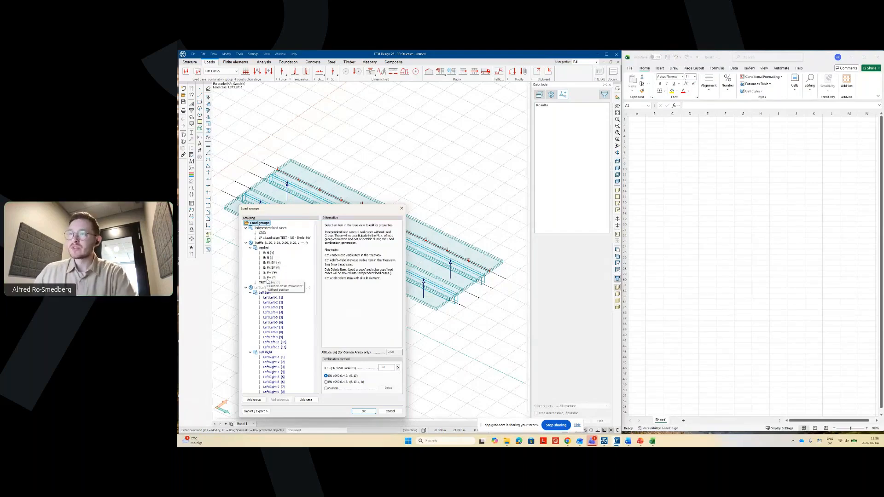
# - Cancel Load groups and display the TEST load case on the model
pyautogui.click(389, 411)
pyautogui.click(221, 71)
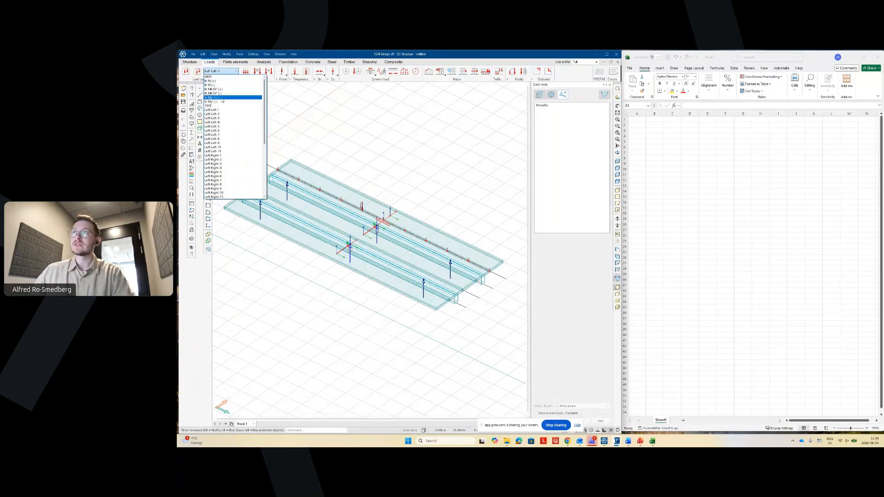
pyautogui.click(221, 106)
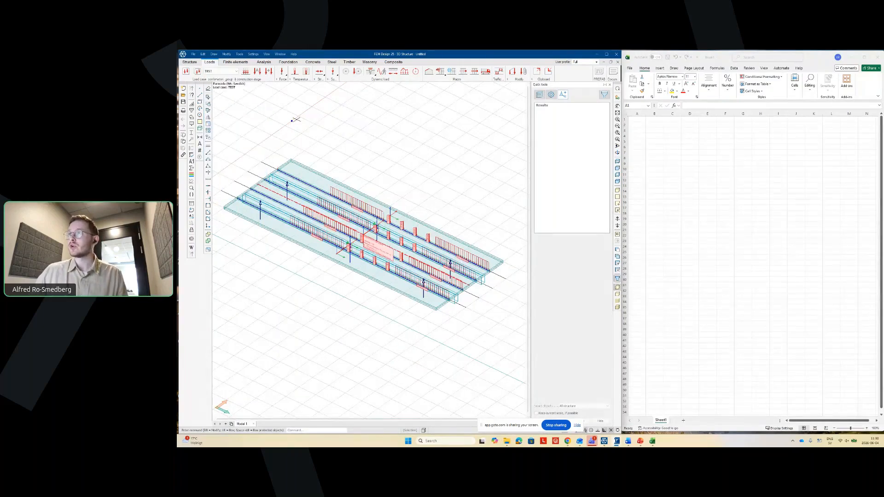
# - Mass-generate a traffic load pattern targeting bar moment My' (+), then reopen Load groups
pyautogui.click(499, 71)
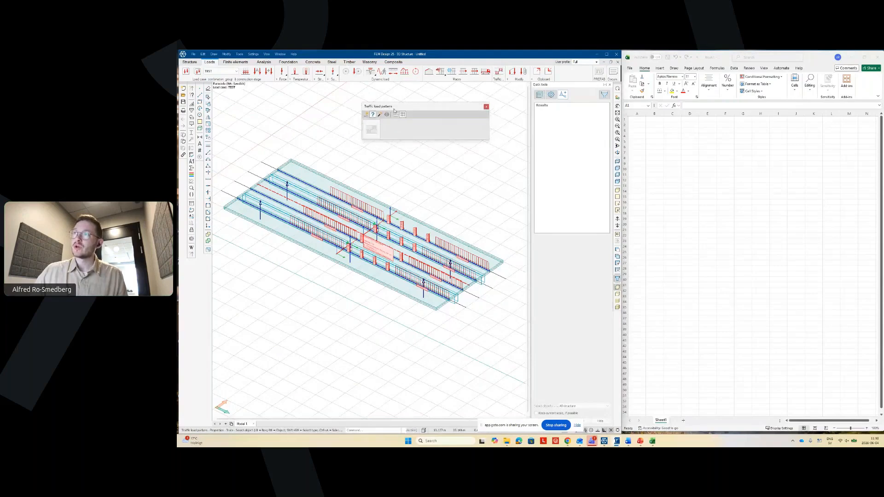
pyautogui.click(388, 115)
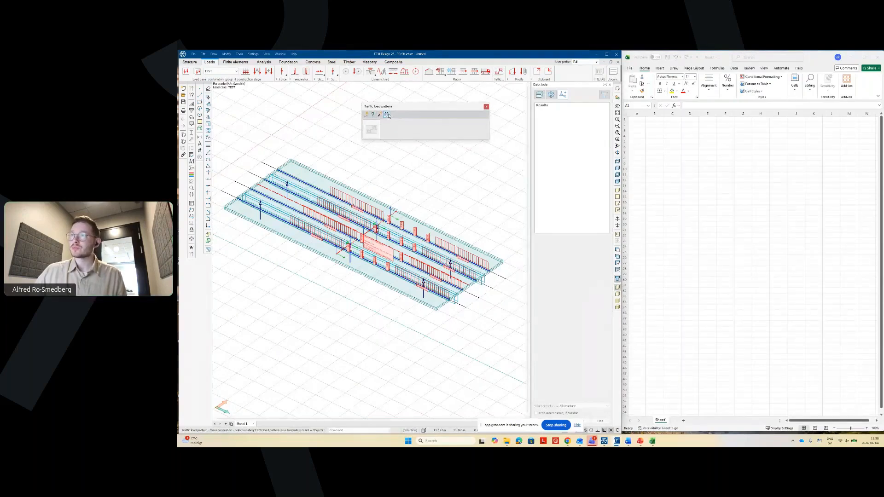
pyautogui.click(325, 194)
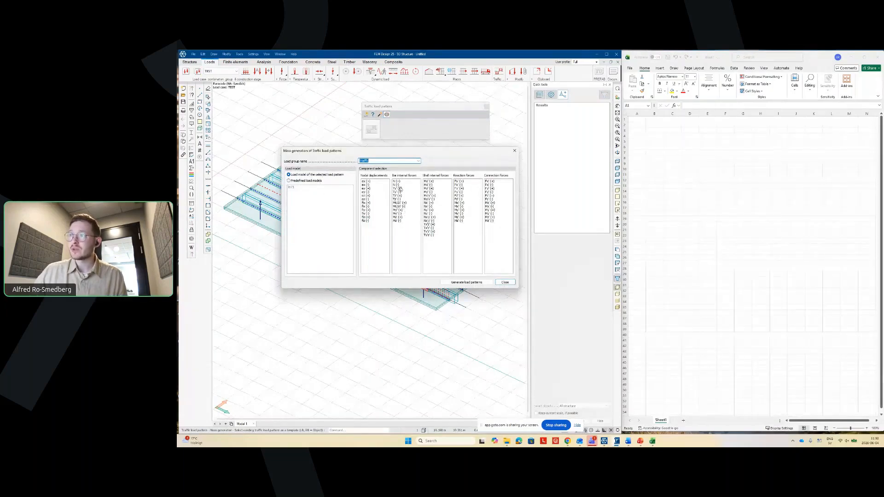
pyautogui.click(397, 210)
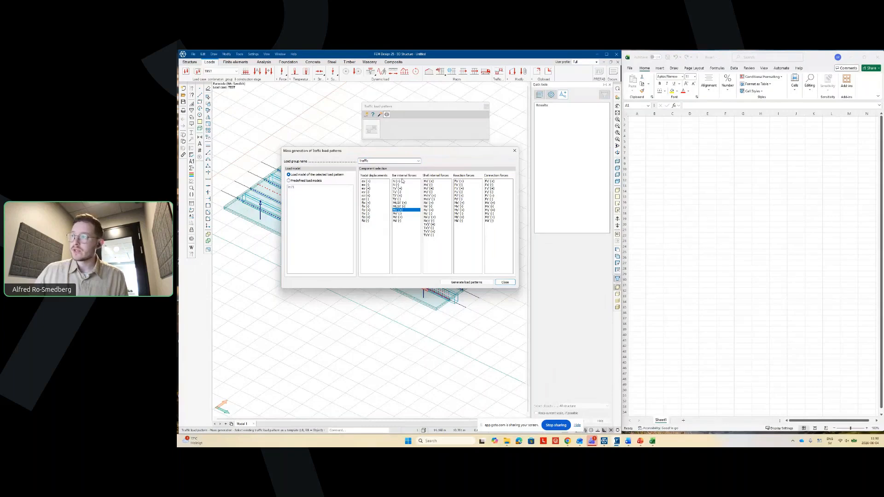
pyautogui.click(458, 282)
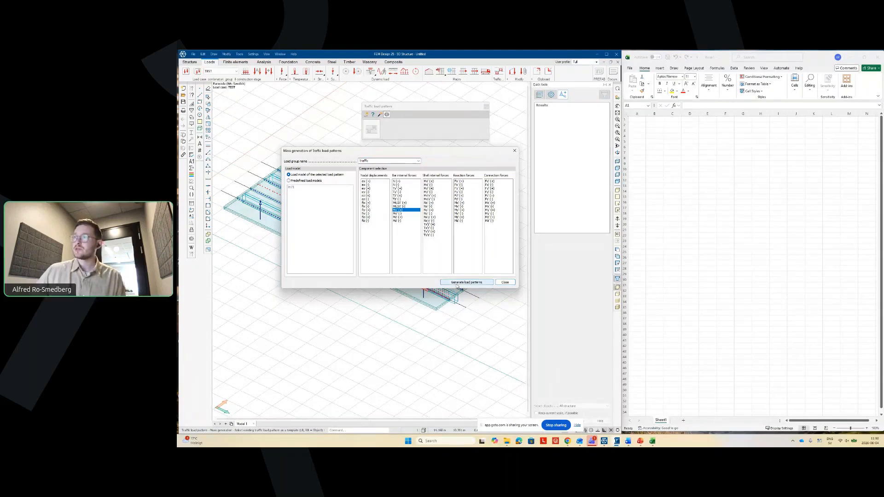
pyautogui.click(502, 282)
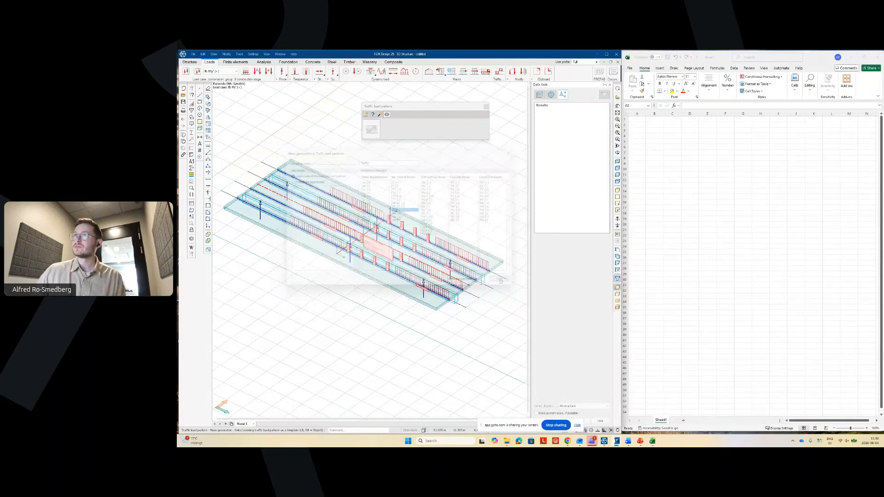
pyautogui.click(486, 107)
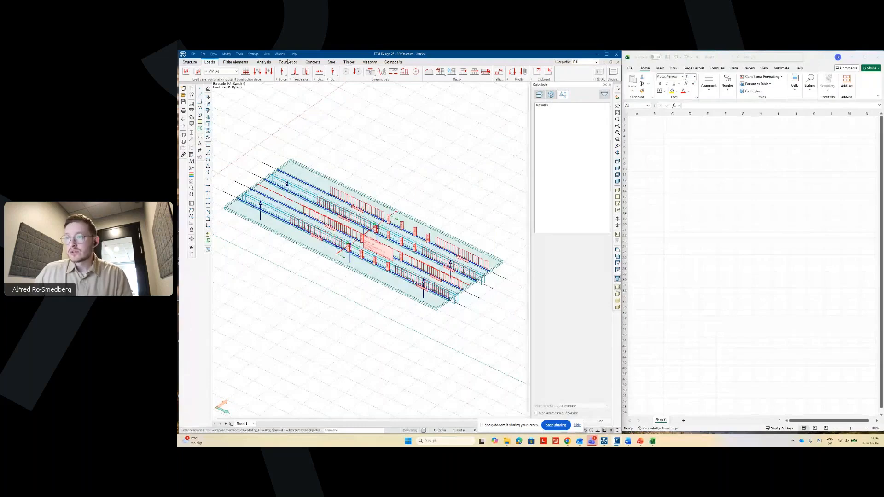
pyautogui.click(260, 72)
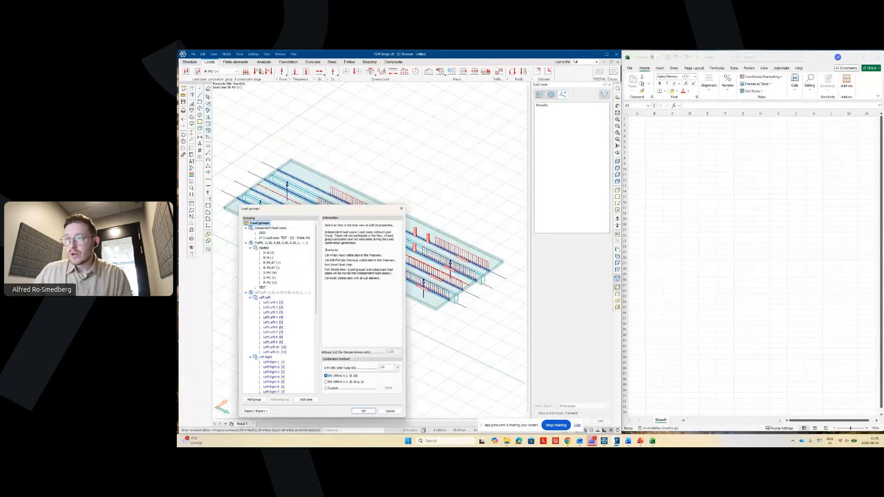
# - Delete the applied load cases listed above B: My' (+)
pyautogui.click(270, 282)
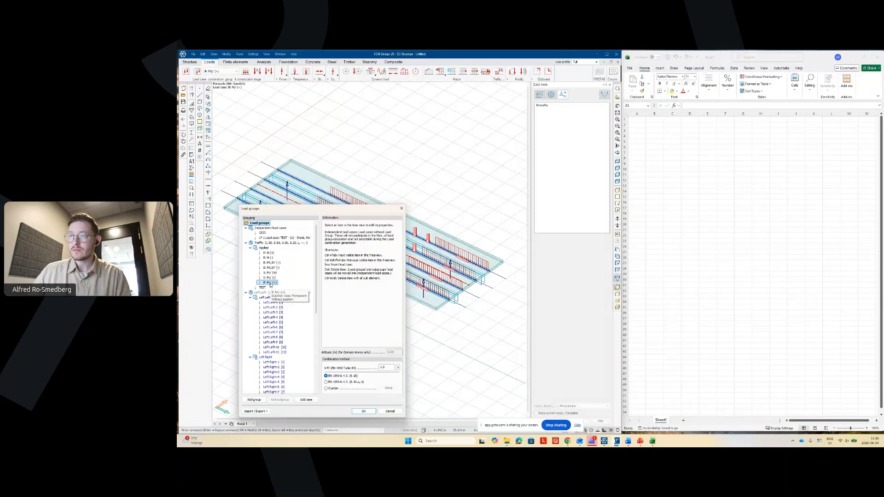
pyautogui.click(268, 253)
pyautogui.press('Delete')
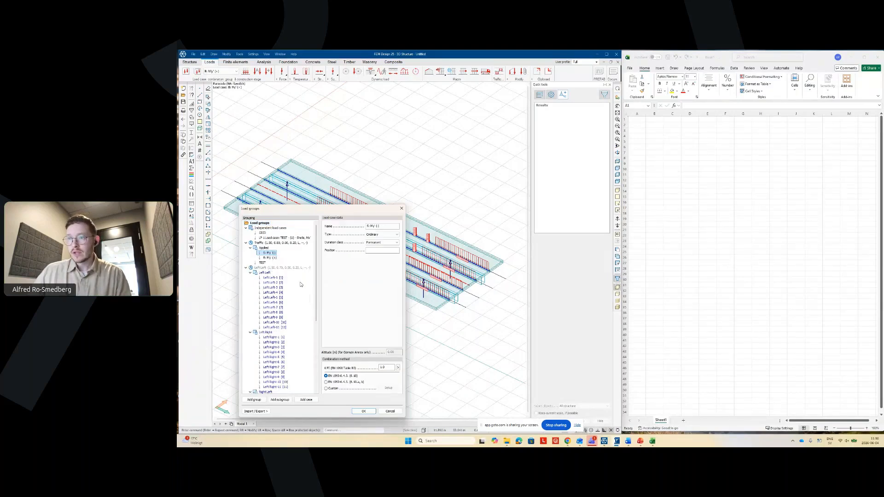
pyautogui.press('Delete')
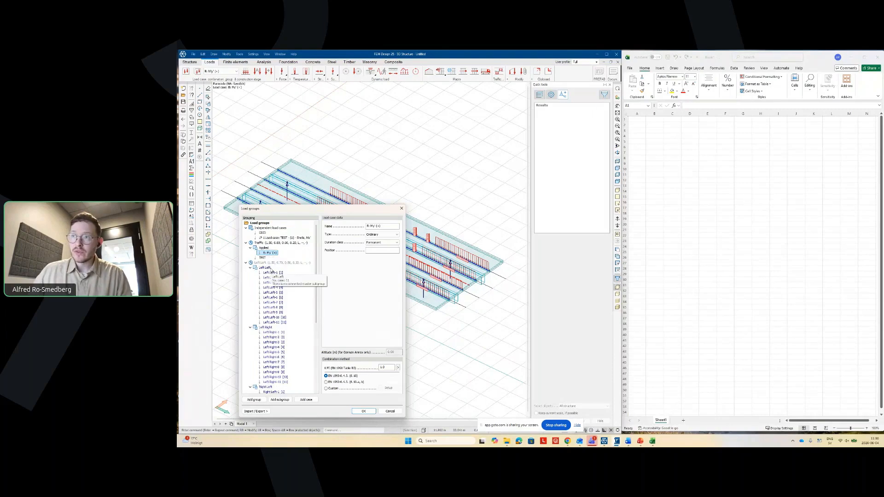
# - Delete the TEST, GRID and independent TEST entries and confirm the load groups
pyautogui.press('Down')
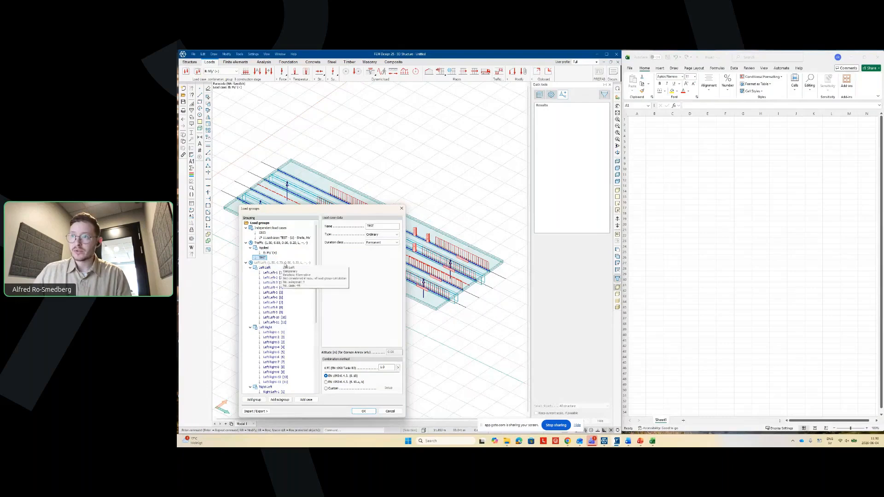
pyautogui.press('Delete')
pyautogui.click(263, 233)
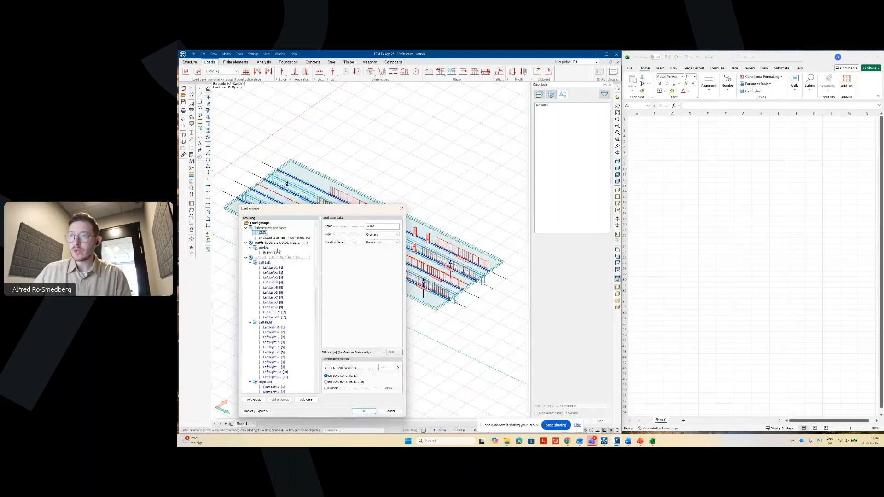
pyautogui.press('Delete')
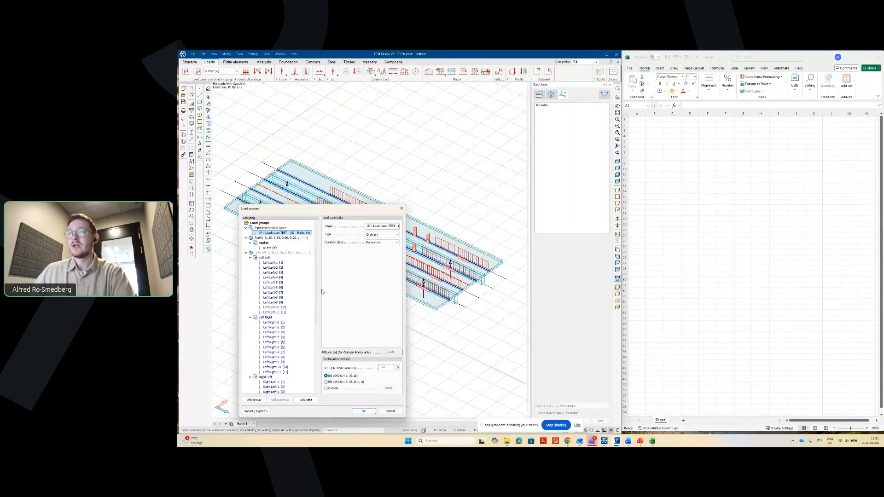
pyautogui.press('Delete')
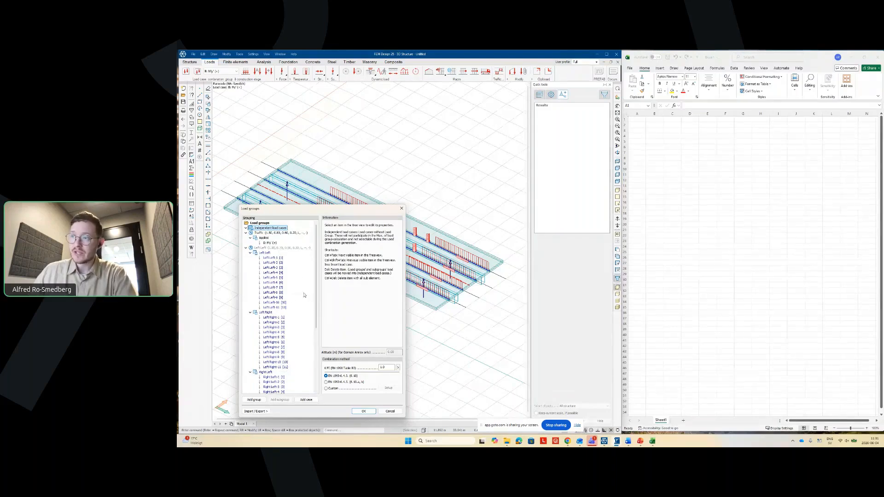
pyautogui.scroll(-7, 311, 288)
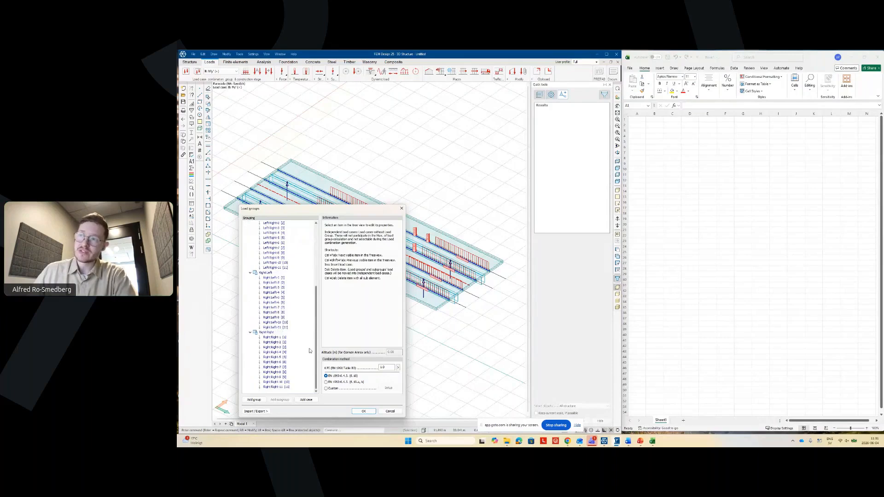
pyautogui.click(362, 411)
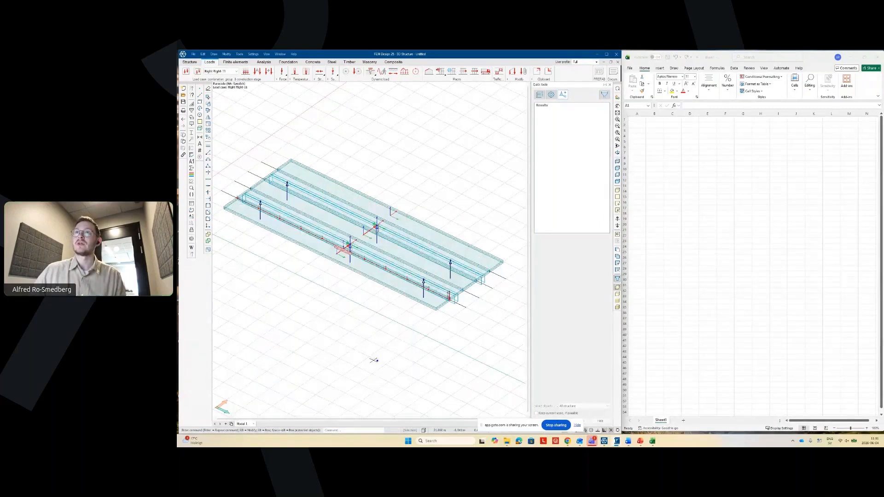
# - Show load case B: My' (+), check the train load's calculation options, and open Calculations
pyautogui.click(221, 72)
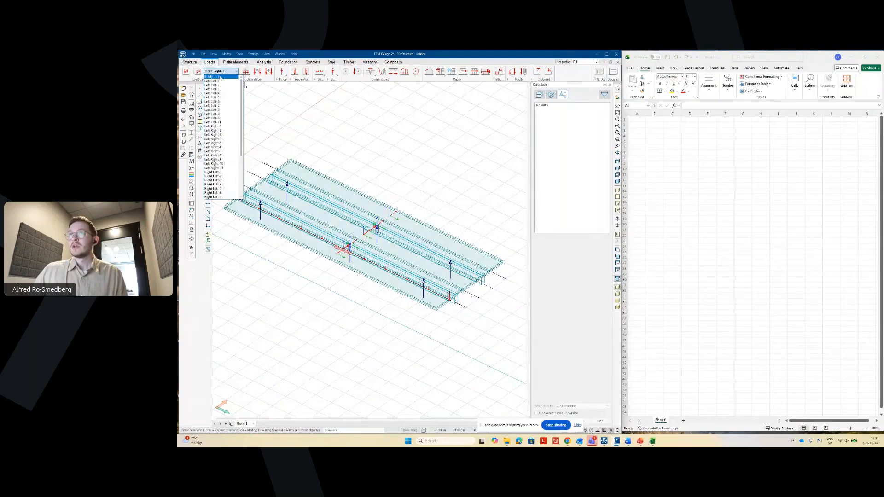
pyautogui.click(223, 76)
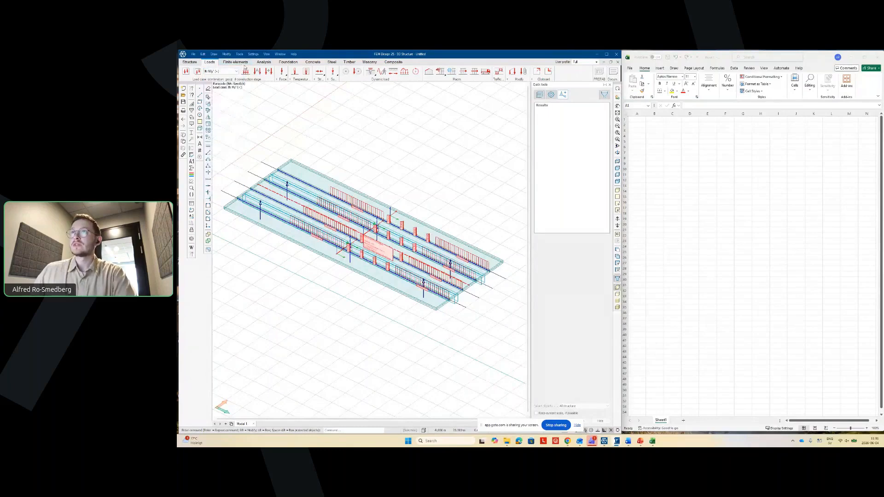
pyautogui.click(265, 60)
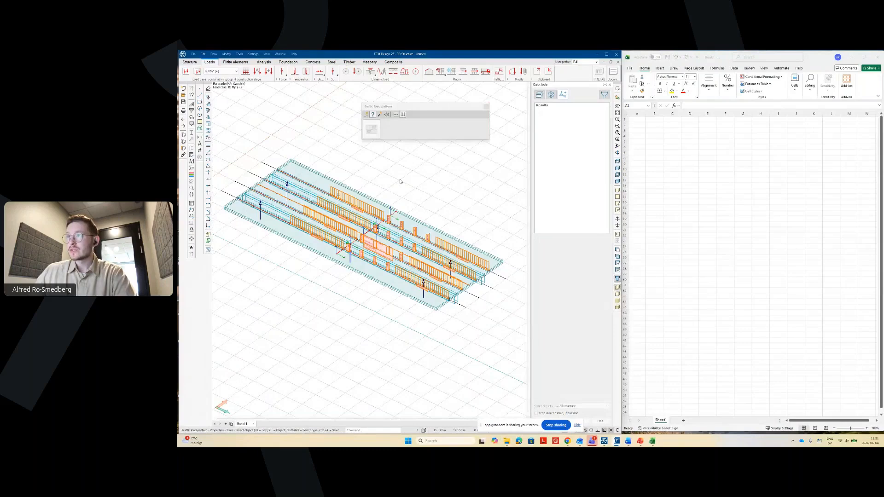
pyautogui.click(338, 194)
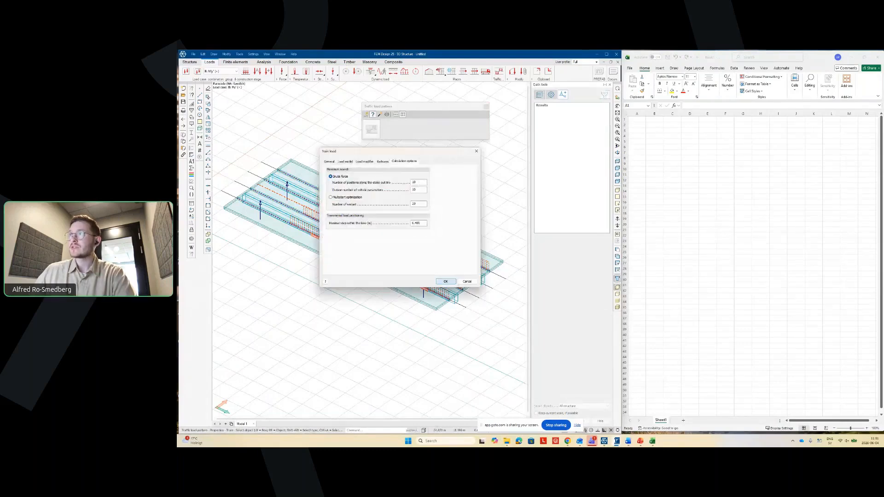
pyautogui.click(446, 282)
pyautogui.click(485, 106)
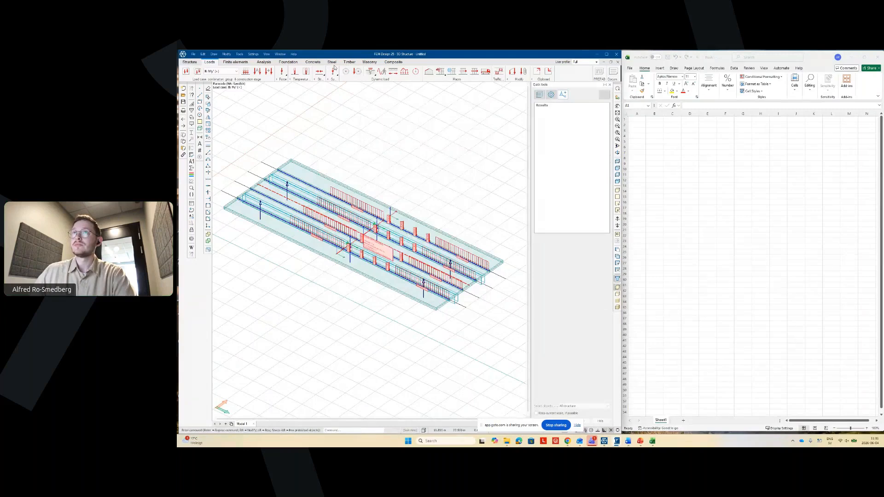
pyautogui.click(264, 62)
pyautogui.click(186, 71)
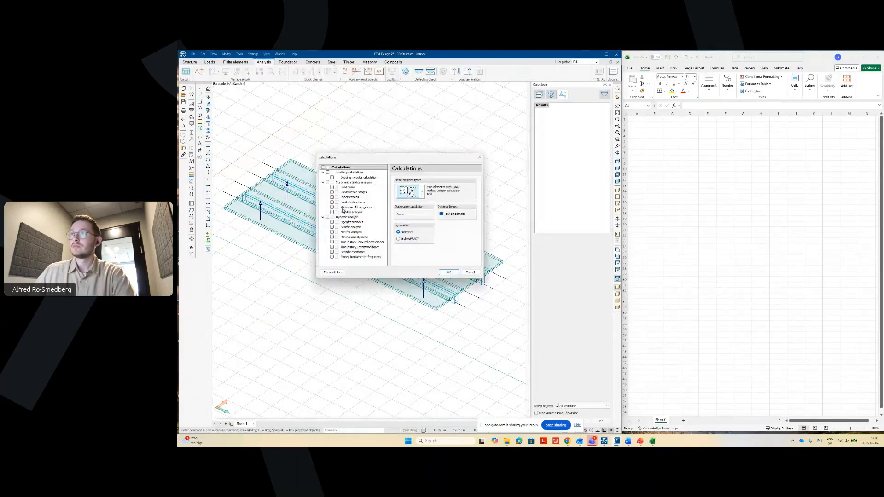
# - Run the calculation with Load cases ticked, then select a starting cell in Excel
pyautogui.click(332, 188)
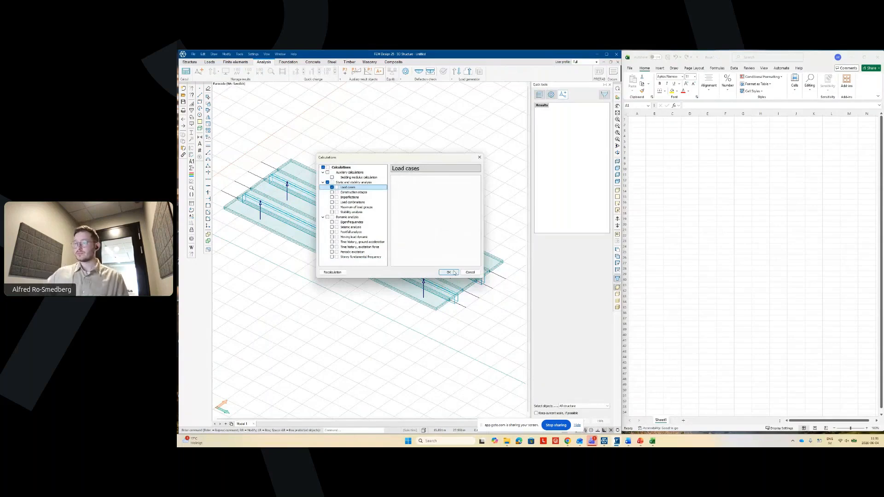
pyautogui.click(448, 272)
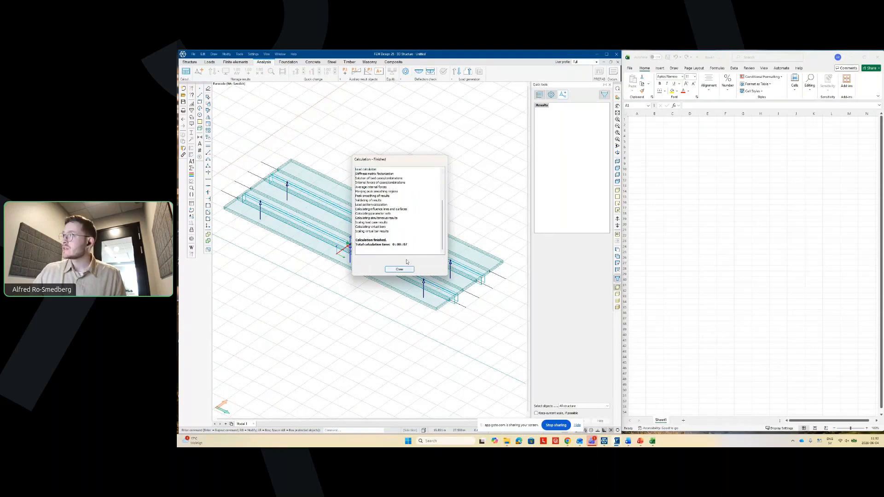
pyautogui.click(673, 169)
pyautogui.click(655, 147)
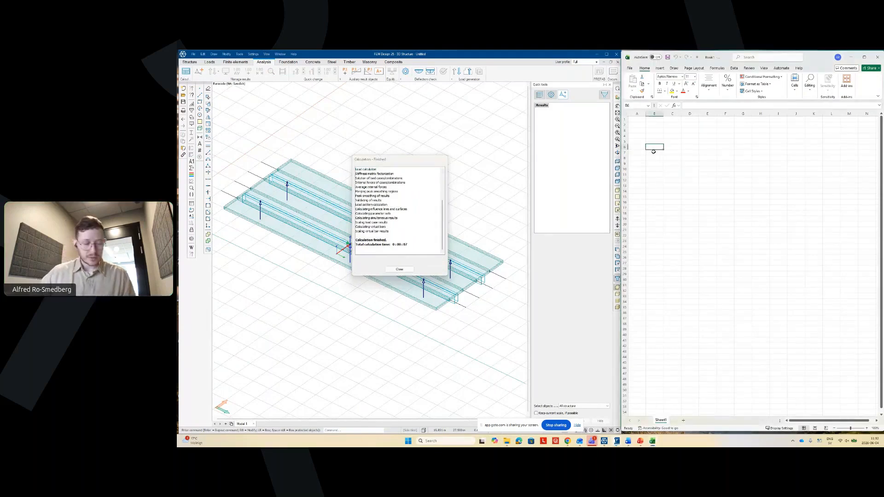
# - Enter the row labels 'Time' in B7 and 'Result My' in B8
pyautogui.click(654, 152)
pyautogui.write('Time')
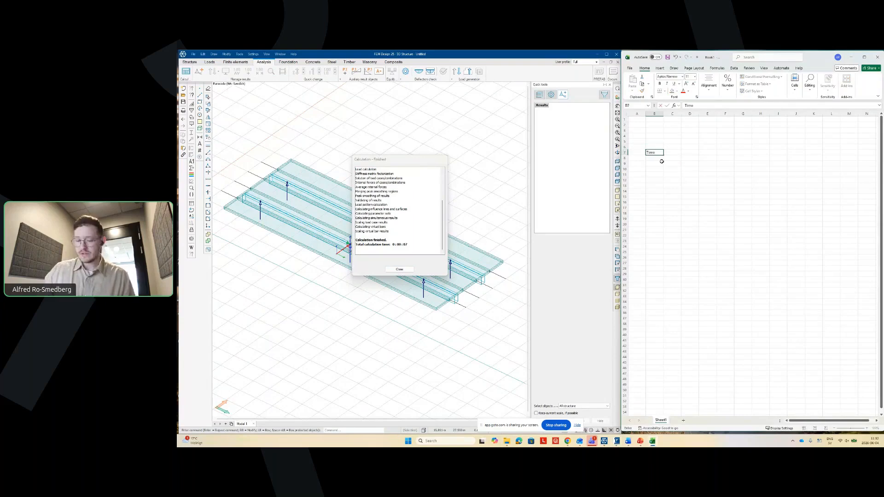
pyautogui.press('Return')
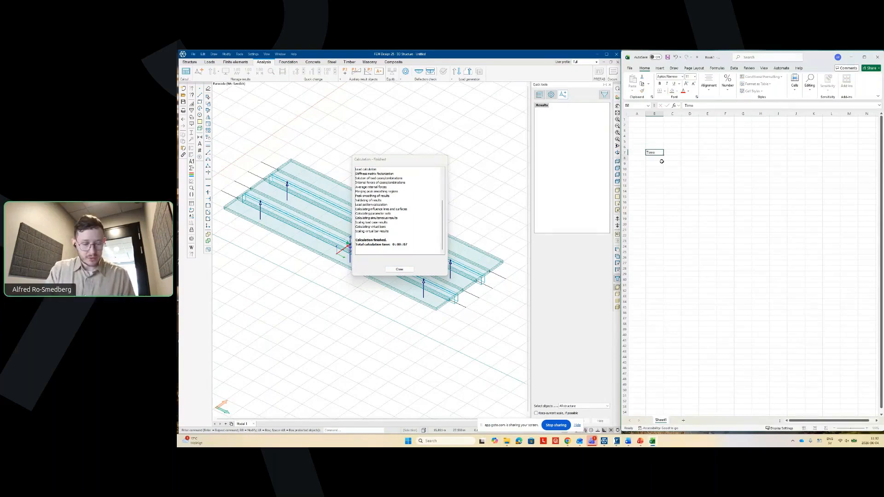
pyautogui.write('Result My')
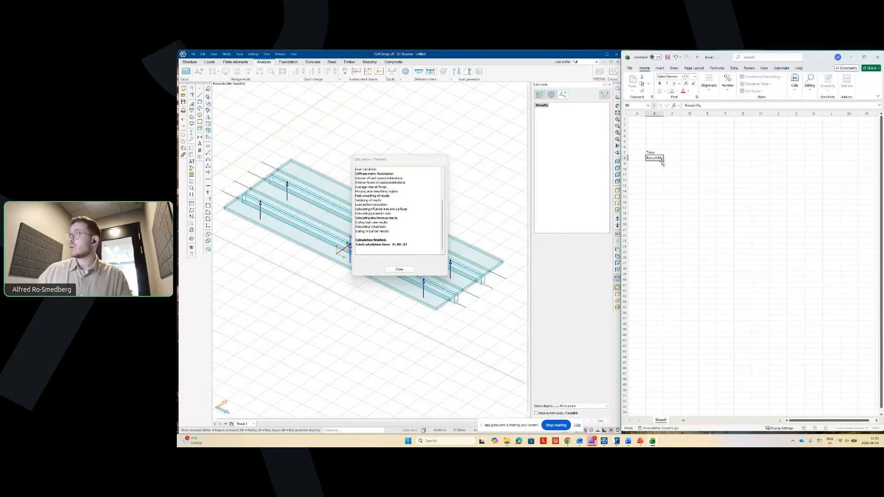
pyautogui.press('Return')
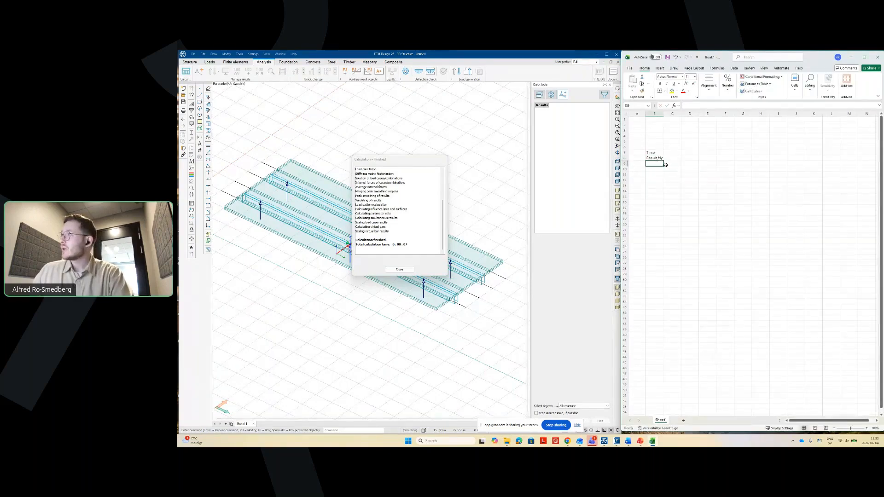
# - Write 'BASE, 1m mesh, 11 steps, BF 10' in D3 and widen column D
pyautogui.click(690, 130)
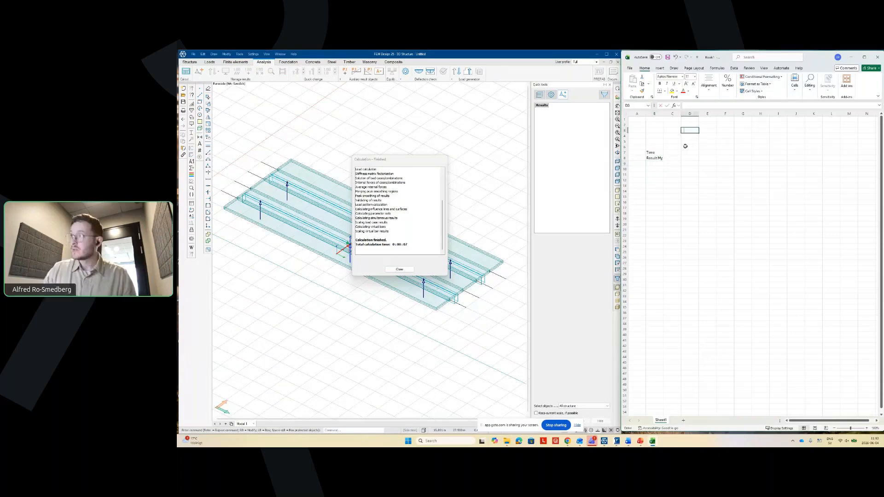
pyautogui.write('BASE')
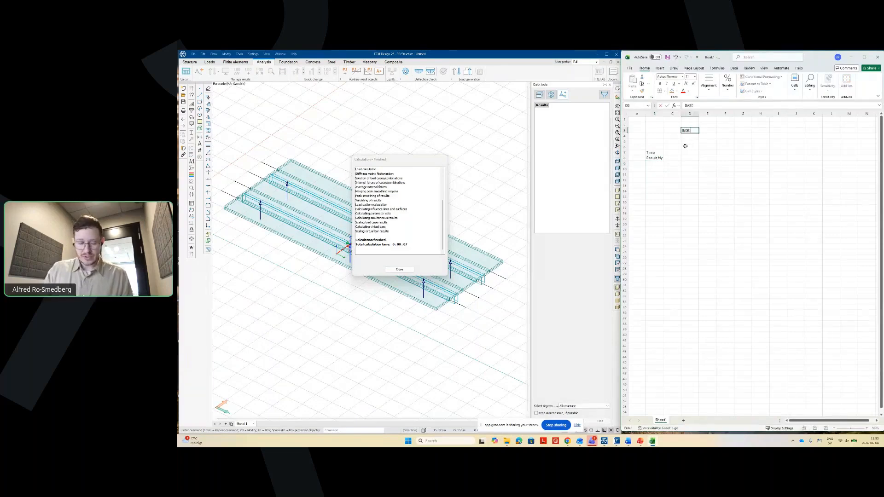
pyautogui.write(', 1m')
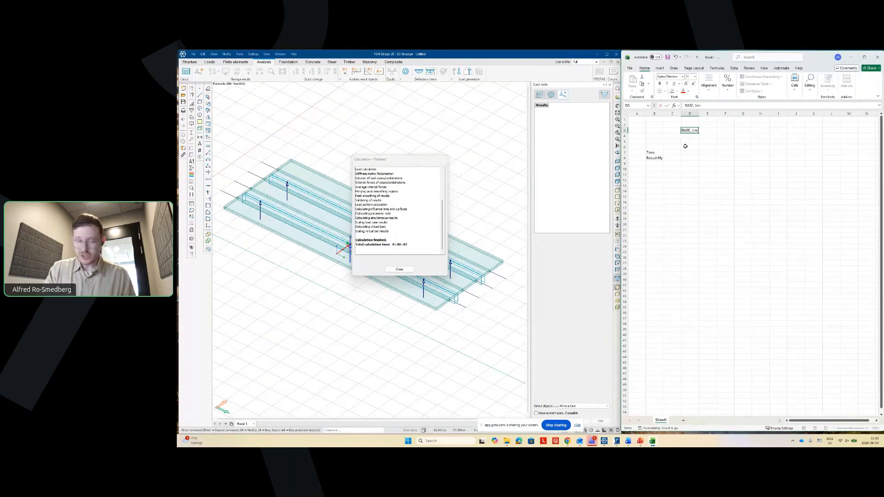
pyautogui.write('esh, 11')
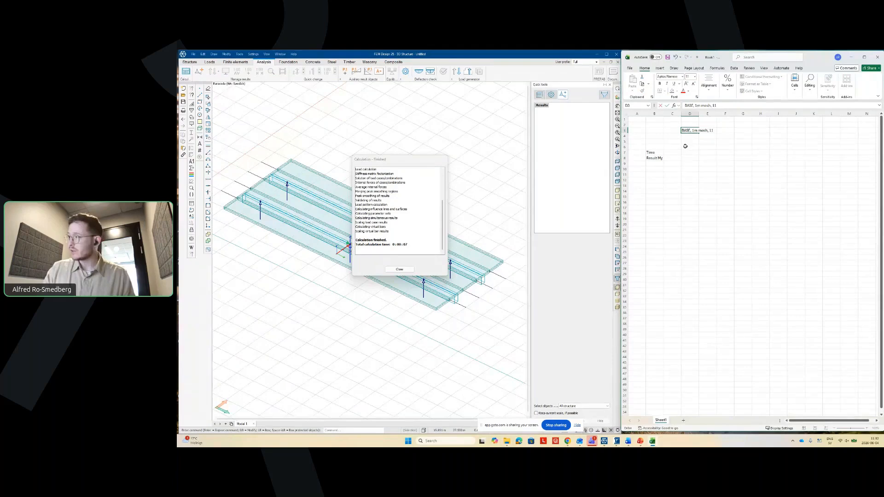
pyautogui.write(' st')
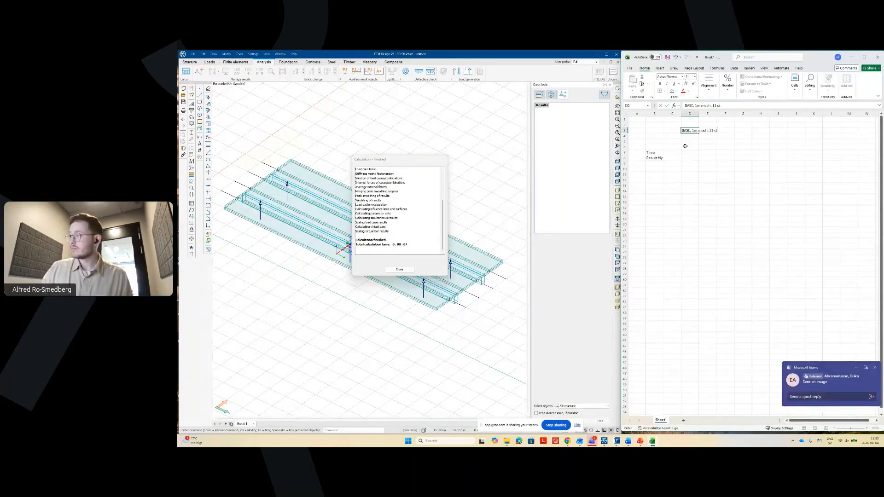
pyautogui.write('ep')
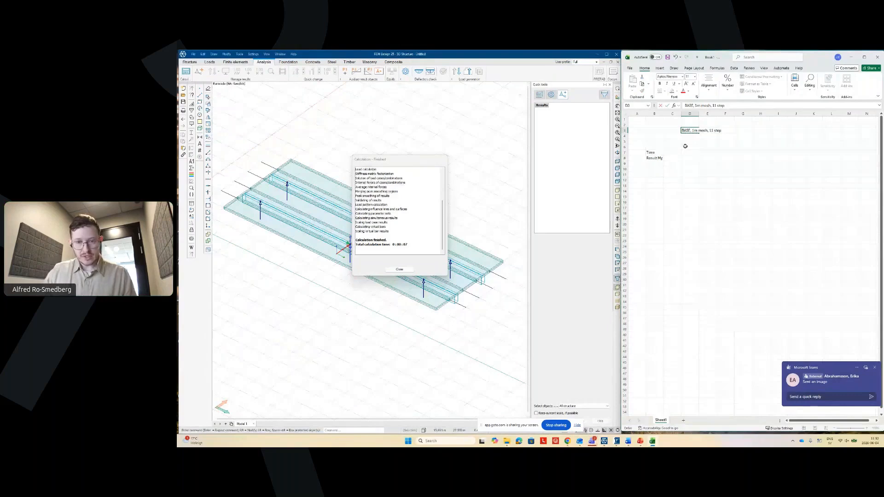
pyautogui.write('s, BF')
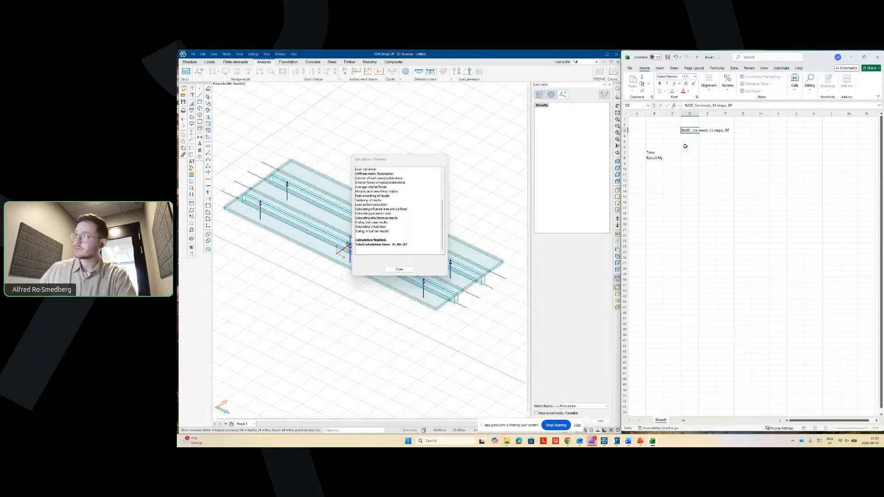
pyautogui.write(' 10')
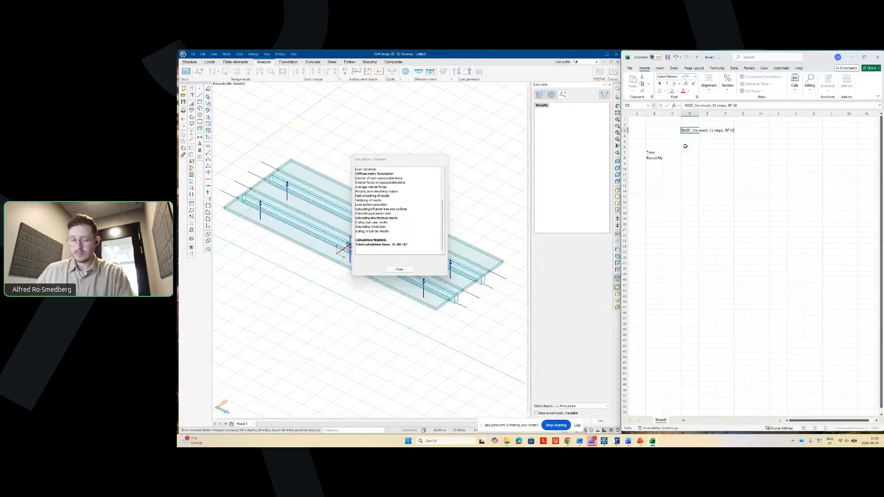
pyautogui.click(705, 160)
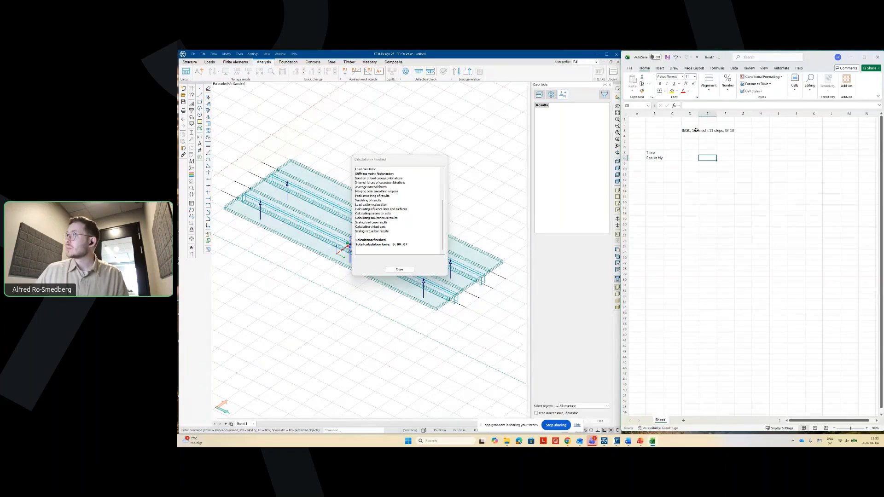
pyautogui.doubleClick(698, 114)
# - Move the run description from D3 to C6, deleting the original
pyautogui.click(698, 132)
pyautogui.moveTo(698, 131); pyautogui.dragTo(700, 132)
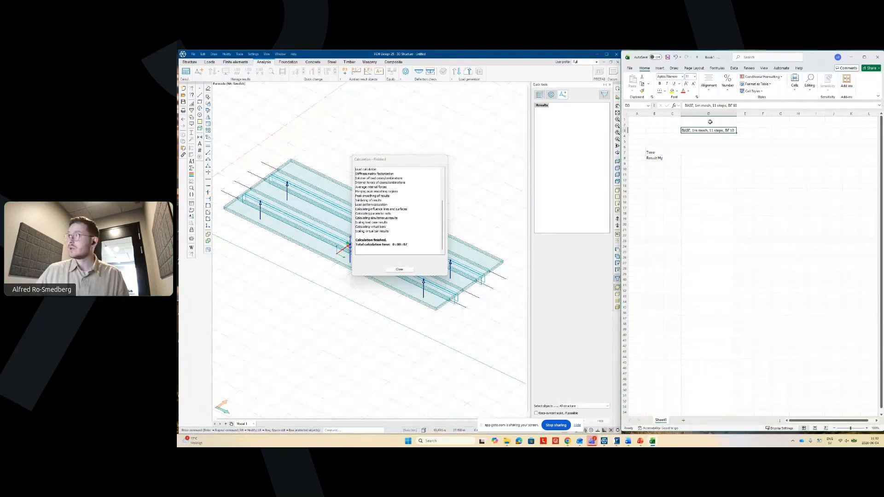
pyautogui.hotkey('ctrl', 'c')
pyautogui.click(678, 148)
pyautogui.hotkey('ctrl', 'v')
pyautogui.click(672, 180)
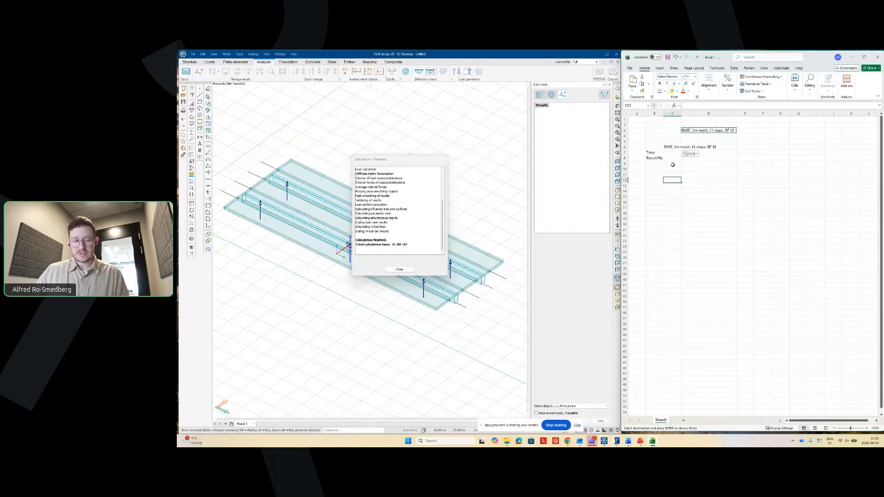
pyautogui.click(672, 154)
pyautogui.press('Escape')
pyautogui.click(695, 208)
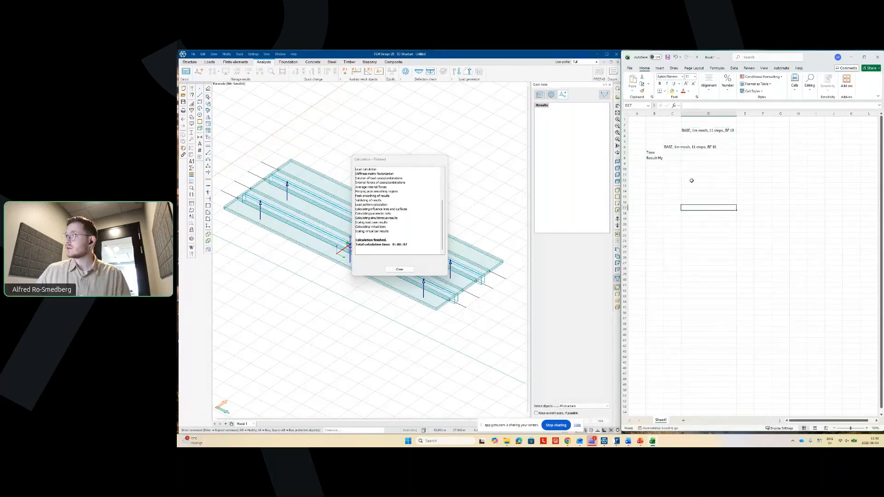
pyautogui.click(699, 131)
pyautogui.press('Delete')
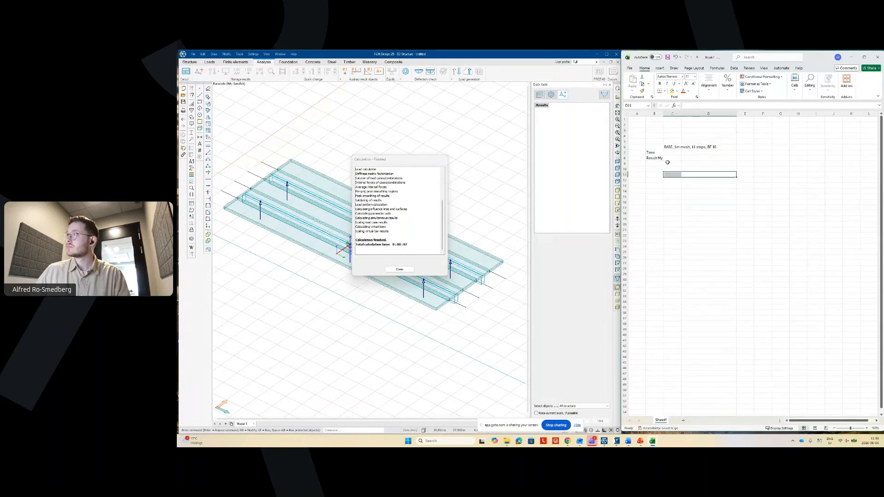
# - Autofit column C, enter Time 7 in C7, and close the calculation report
pyautogui.click(672, 153)
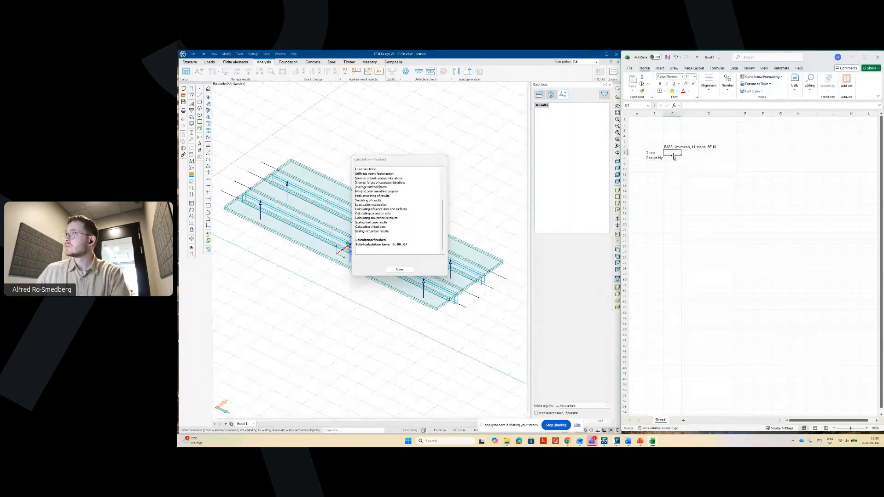
pyautogui.doubleClick(679, 113)
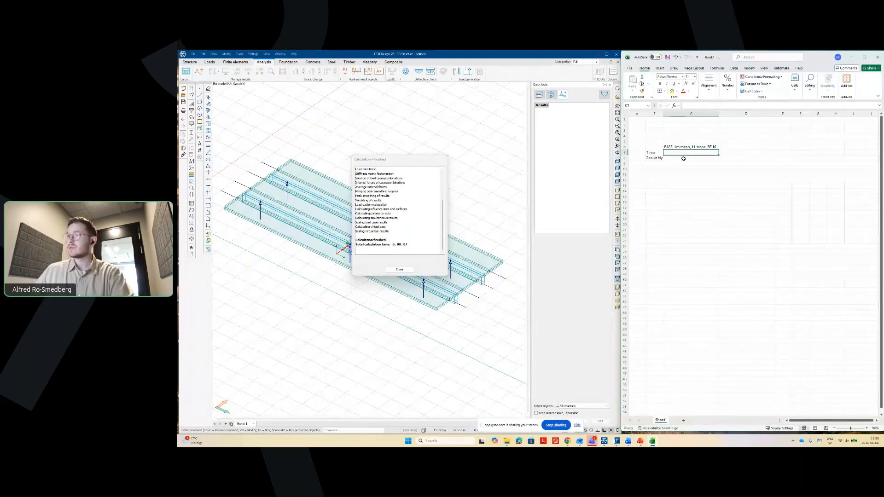
pyautogui.write('7')
pyautogui.click(693, 185)
pyautogui.click(399, 270)
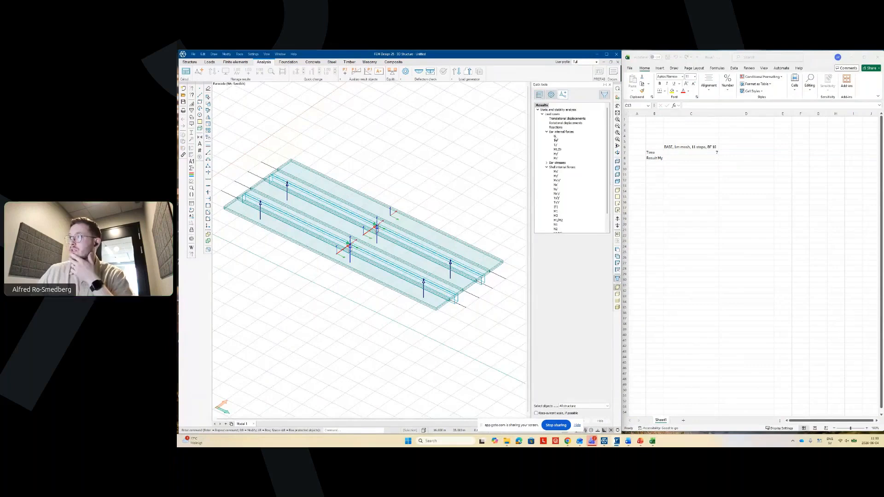
# - Display the My bending-moment diagrams on the bridge beams for the first load case
pyautogui.click(556, 154)
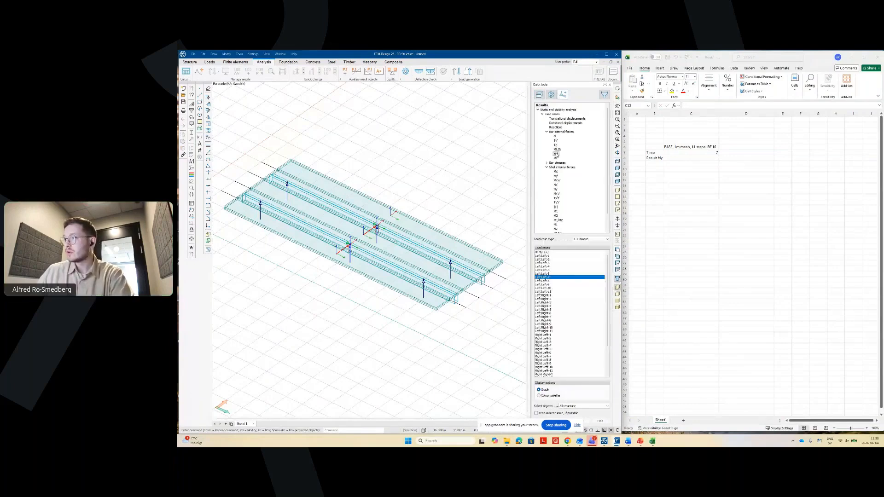
pyautogui.click(547, 253)
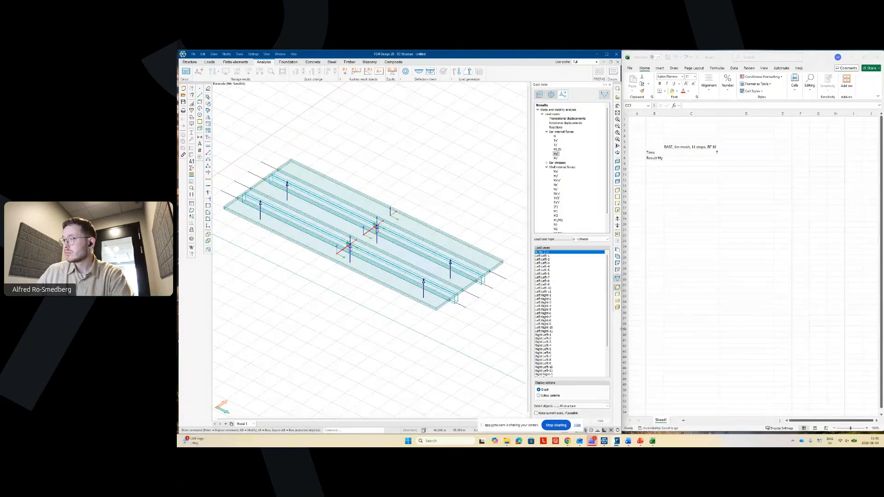
pyautogui.moveTo(621, 329); pyautogui.dragTo(622, 358)
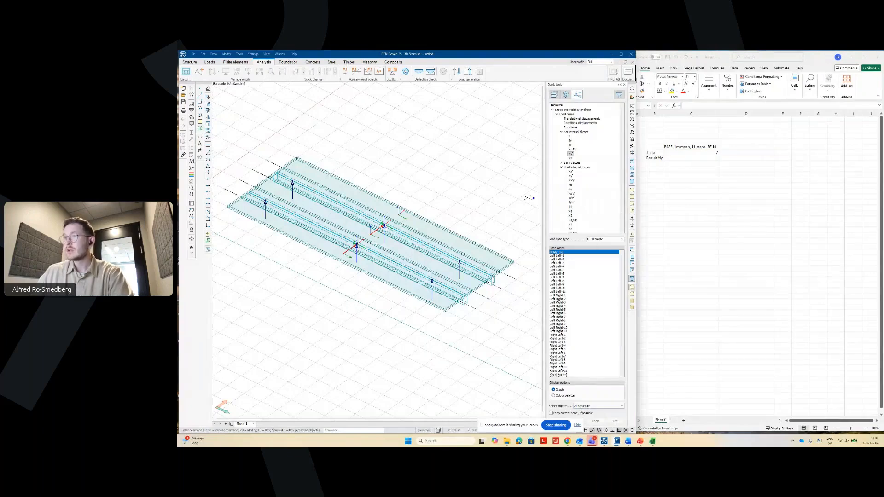
pyautogui.click(564, 422)
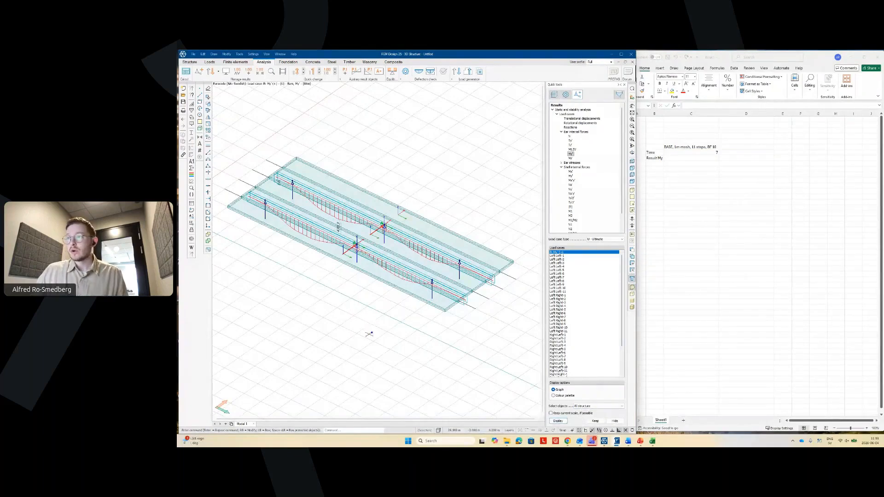
pyautogui.keyDown('shift'); pyautogui.moveTo(351, 319); pyautogui.dragTo(371, 304, button='middle'); pyautogui.keyUp('shift')
# - Record 470.3 as the Result My value in Excel cell C8
pyautogui.click(709, 157)
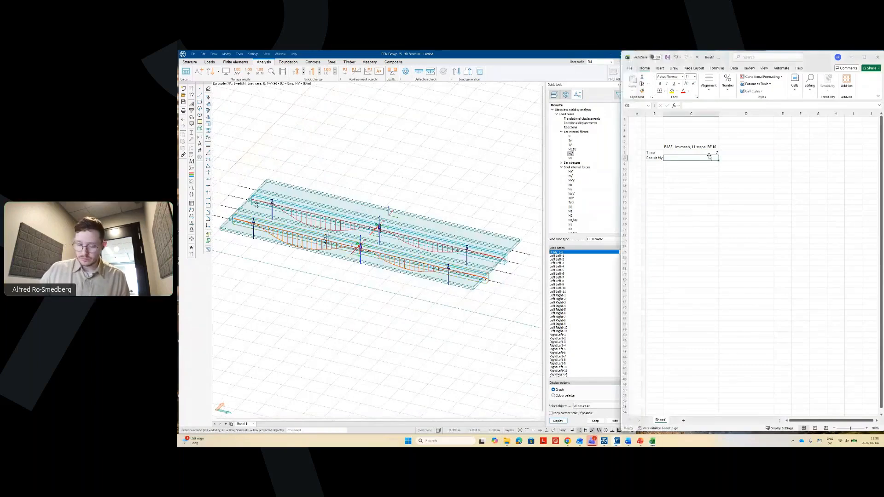
pyautogui.write('47')
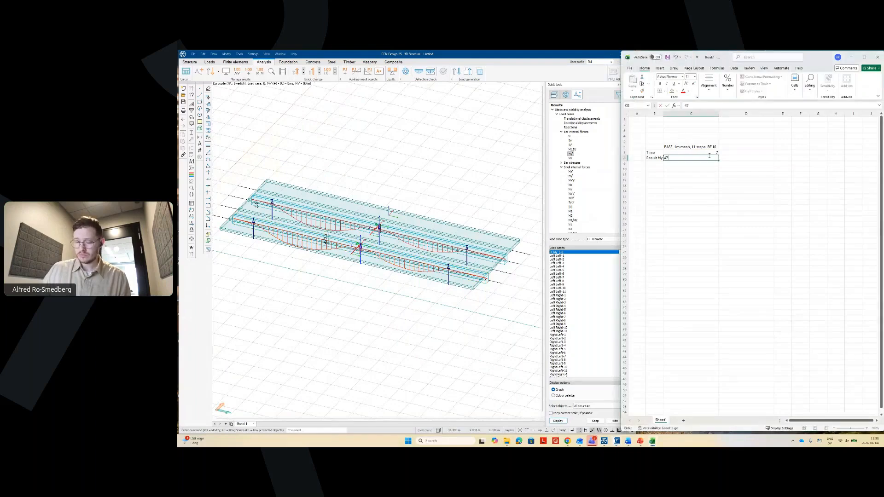
pyautogui.write('0.3')
pyautogui.press('Return')
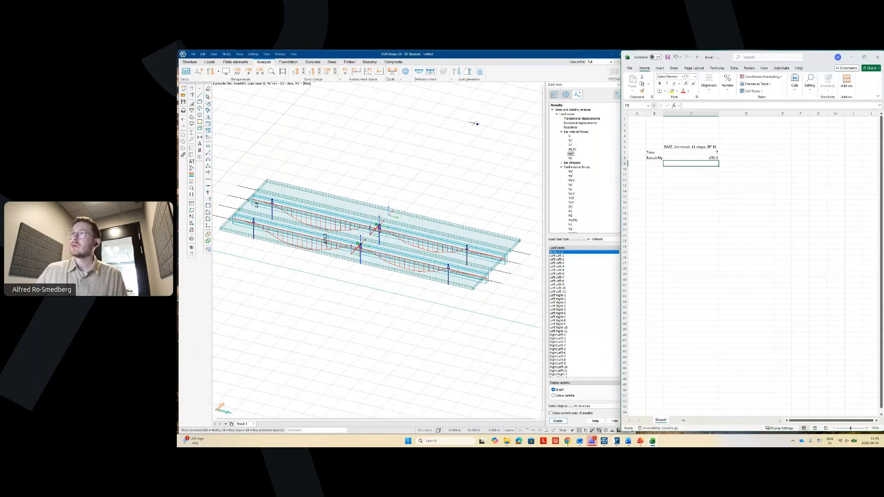
pyautogui.click(461, 57)
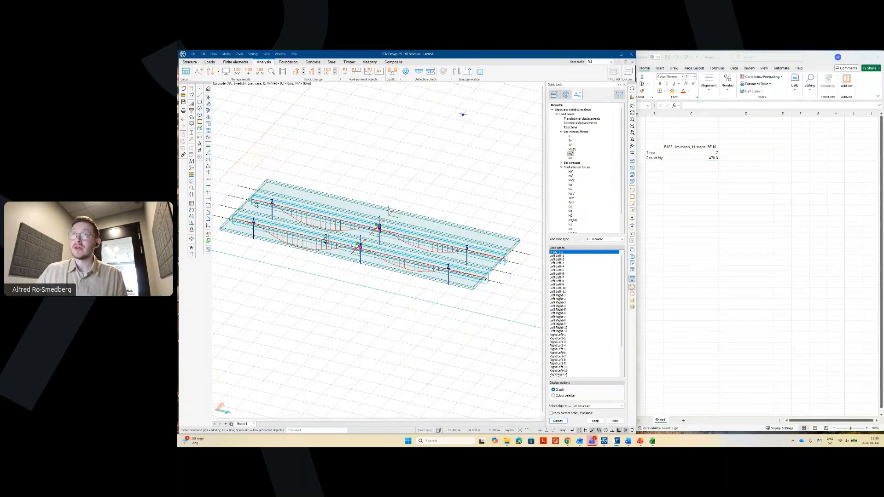
# - Return FEM-Design to the loads view and label Excel cell C11 'Mesh size'
pyautogui.click(209, 62)
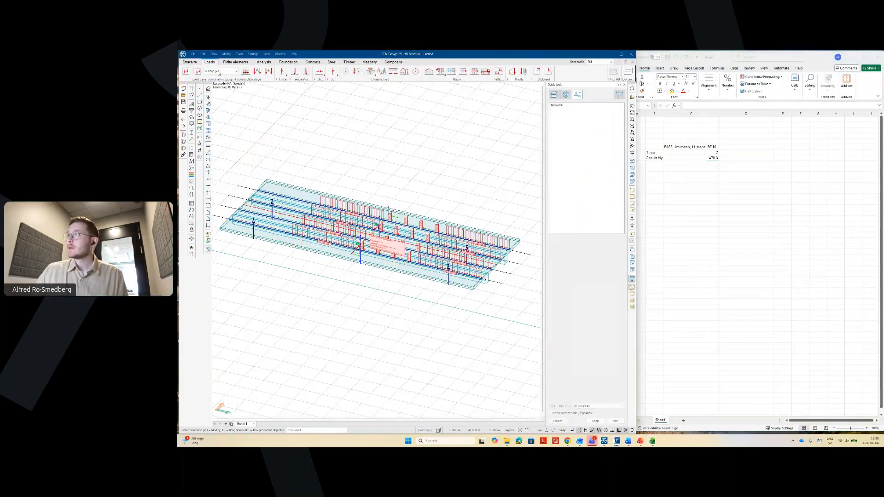
pyautogui.click(711, 213)
pyautogui.click(689, 191)
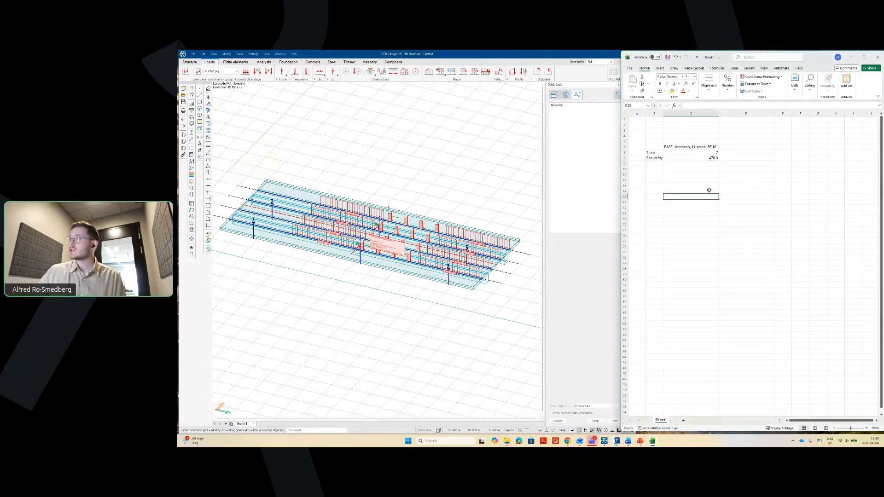
pyautogui.click(686, 174)
pyautogui.write('h s')
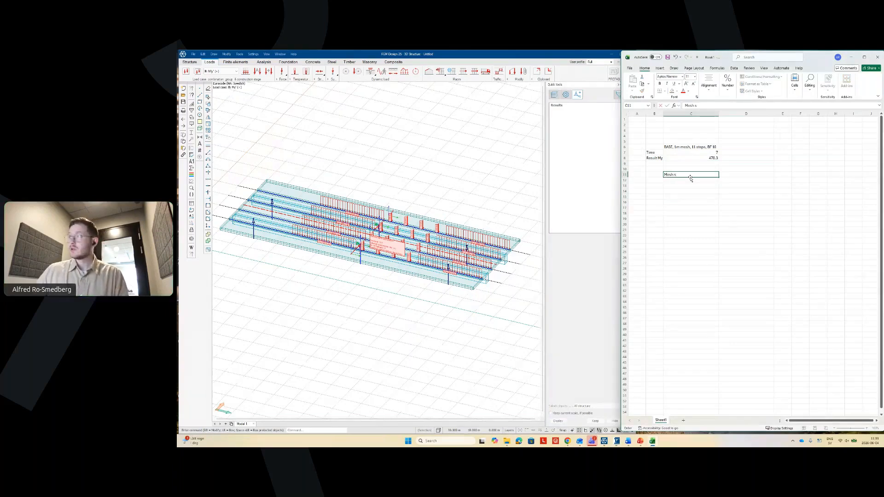
pyautogui.write('ize')
pyautogui.press('Return')
pyautogui.press('Return')
pyautogui.press('Return')
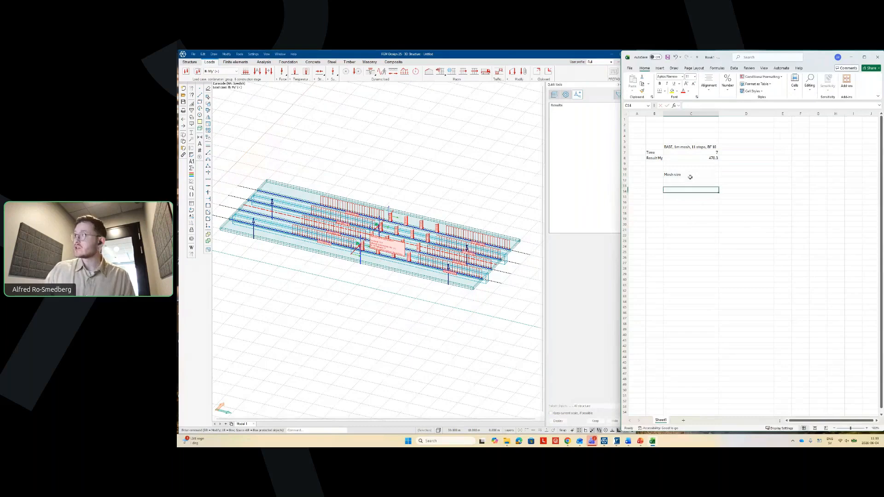
pyautogui.press('Return')
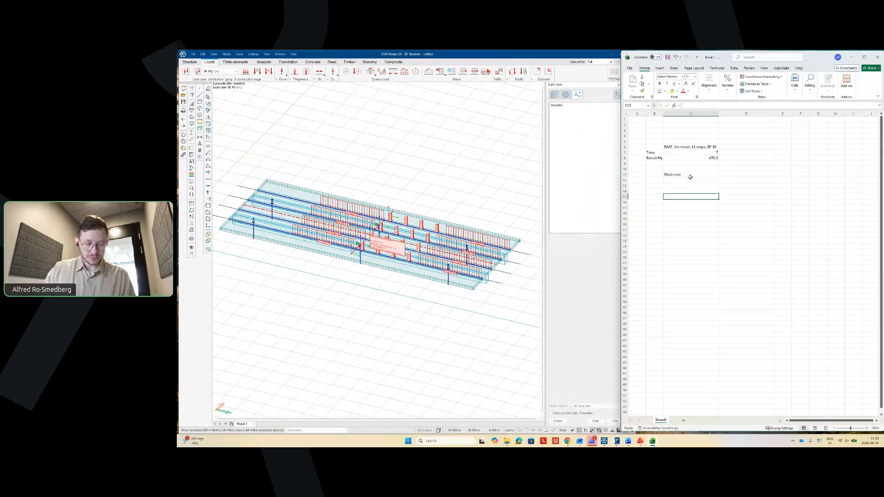
# - Add the 'Step number' and 'Algo type' headings further down column C
pyautogui.press('Return')
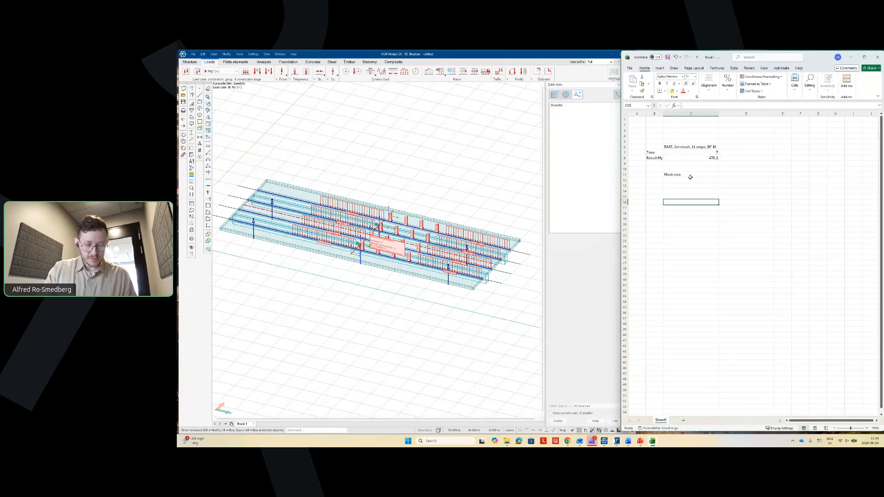
pyautogui.write('Step')
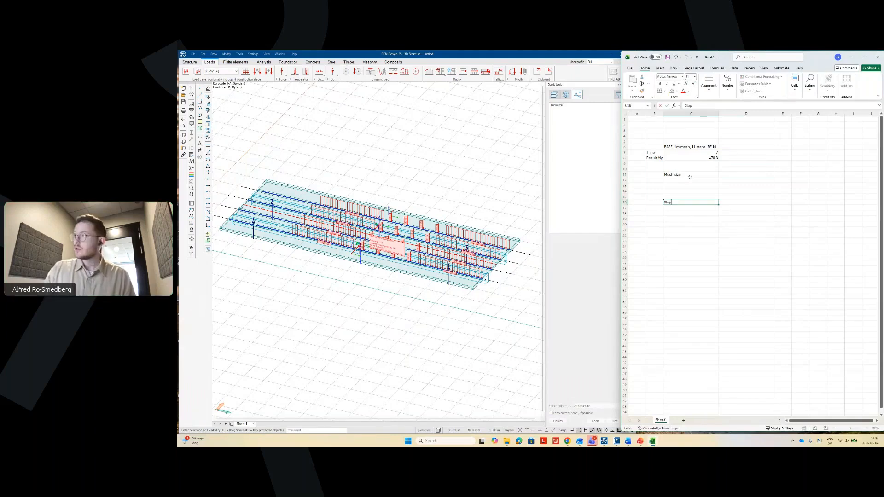
pyautogui.write(' numbe')
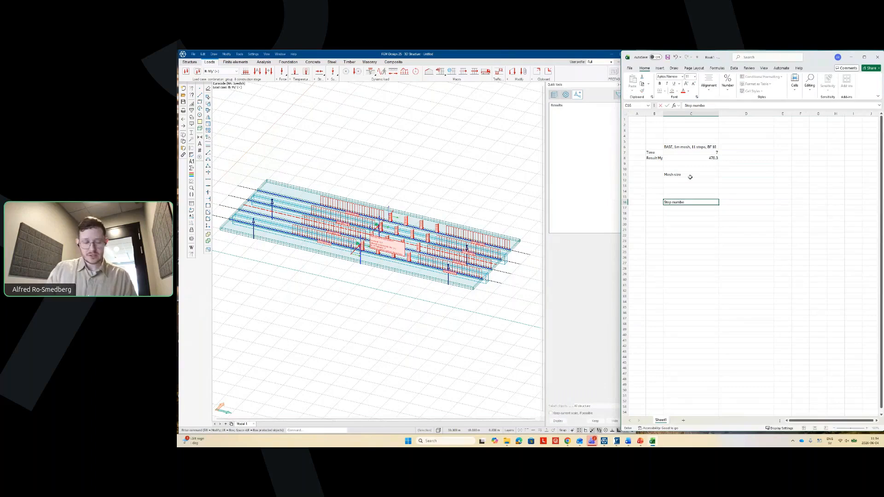
pyautogui.write('r')
pyautogui.press('Return')
pyautogui.press('Return')
pyautogui.press('Return')
pyautogui.press('Return')
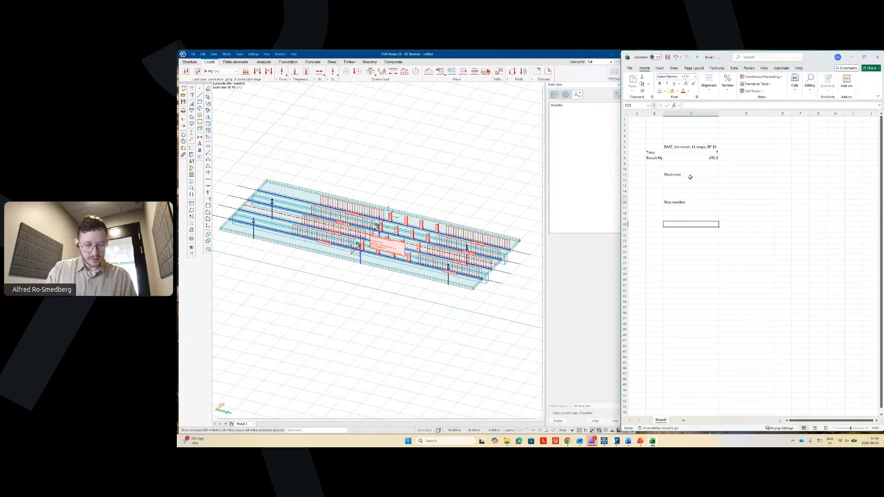
pyautogui.write('Algo typo')
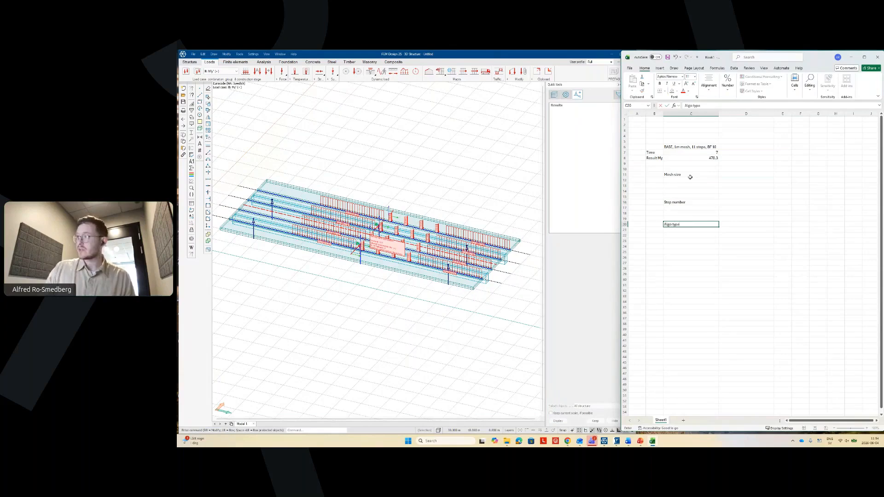
pyautogui.press('Return')
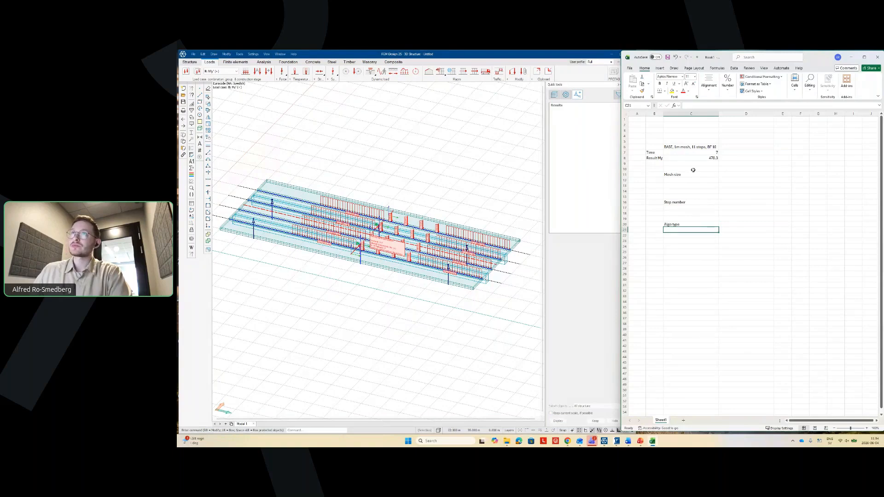
pyautogui.click(236, 62)
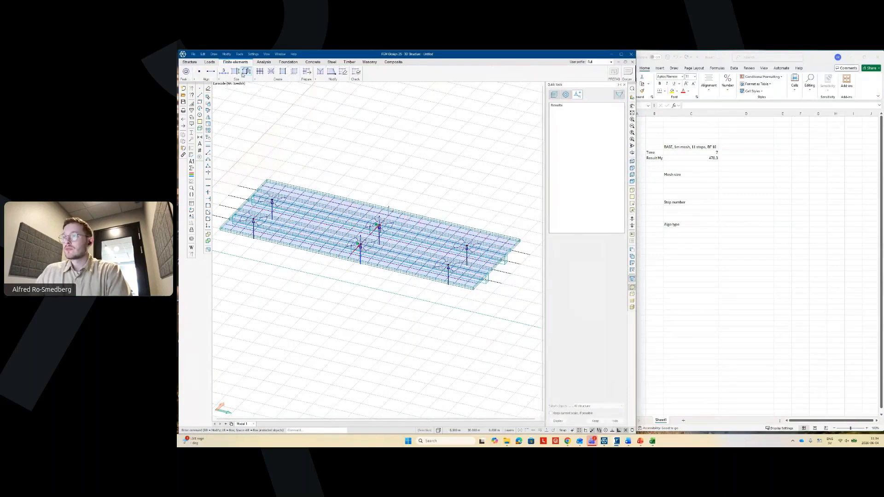
# - Set the deck's average finite-element size to 0.5 m and regenerate the mesh
pyautogui.click(244, 72)
pyautogui.click(509, 336)
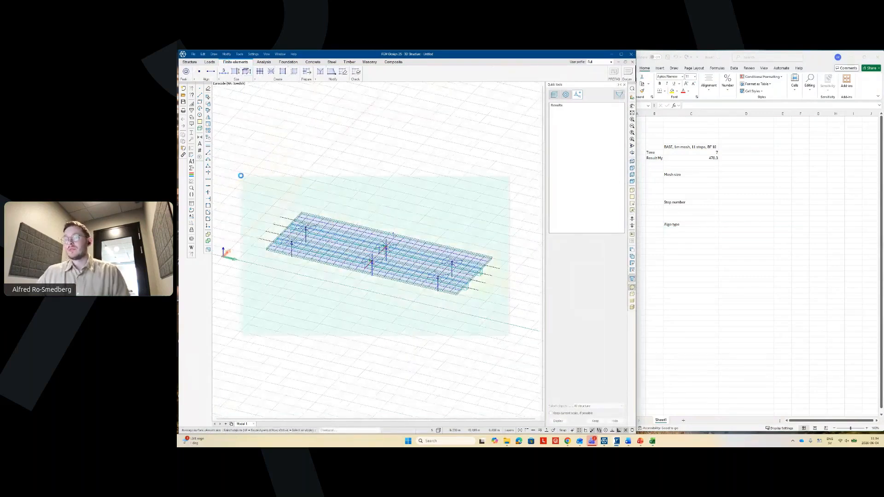
pyautogui.click(241, 175)
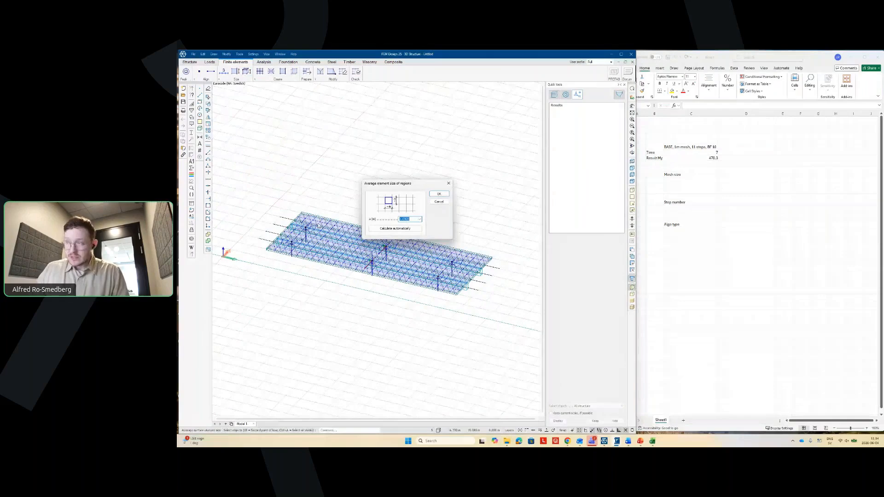
pyautogui.write('0.5')
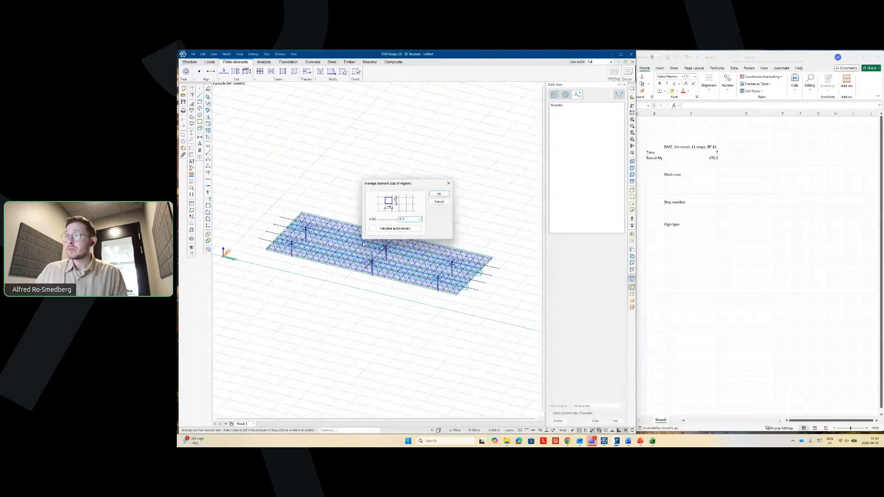
pyautogui.click(439, 195)
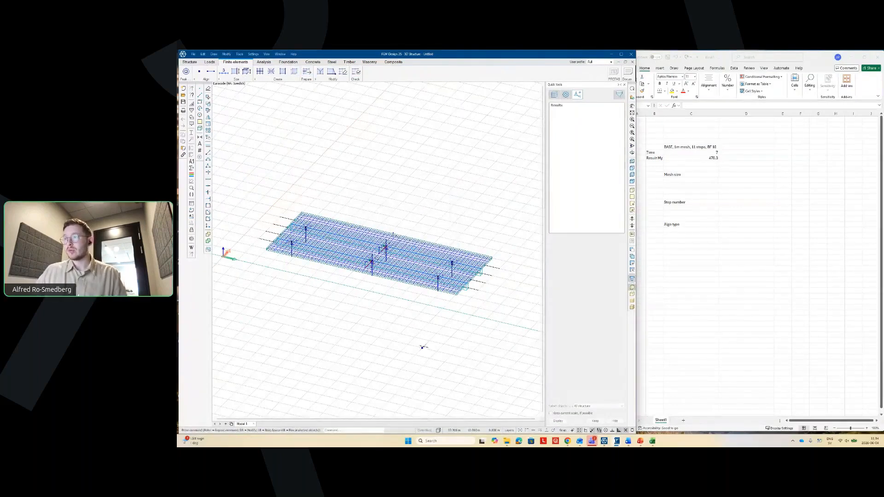
pyautogui.keyDown('shift'); pyautogui.moveTo(463, 337); pyautogui.dragTo(433, 354, button='middle'); pyautogui.keyUp('shift')
# - Rerun the structural calculation with the refined mesh
pyautogui.click(264, 62)
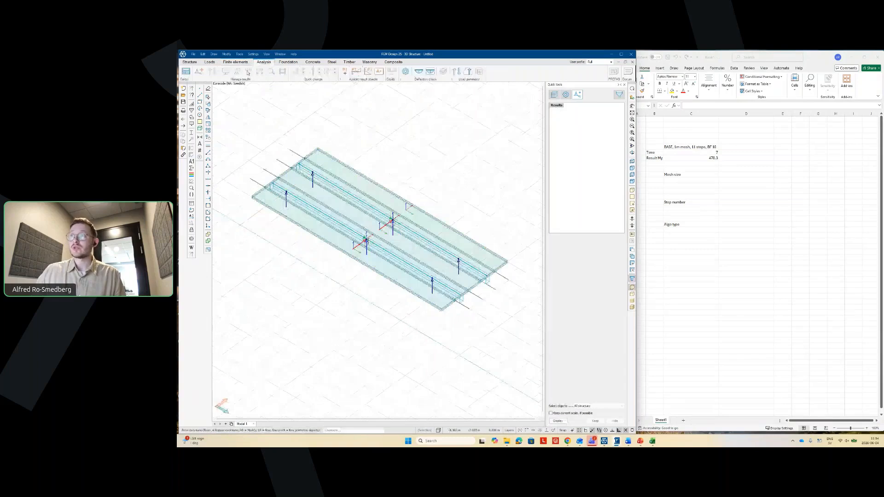
pyautogui.click(187, 72)
pyautogui.click(456, 272)
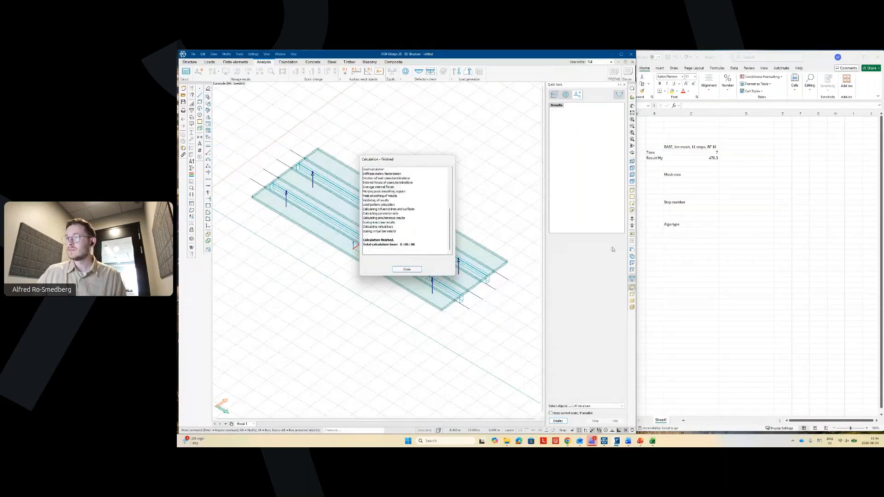
# - Copy the Time and Result My labels into B13:B14 and B18:B19
pyautogui.click(658, 165)
pyautogui.moveTo(654, 152); pyautogui.dragTo(656, 157)
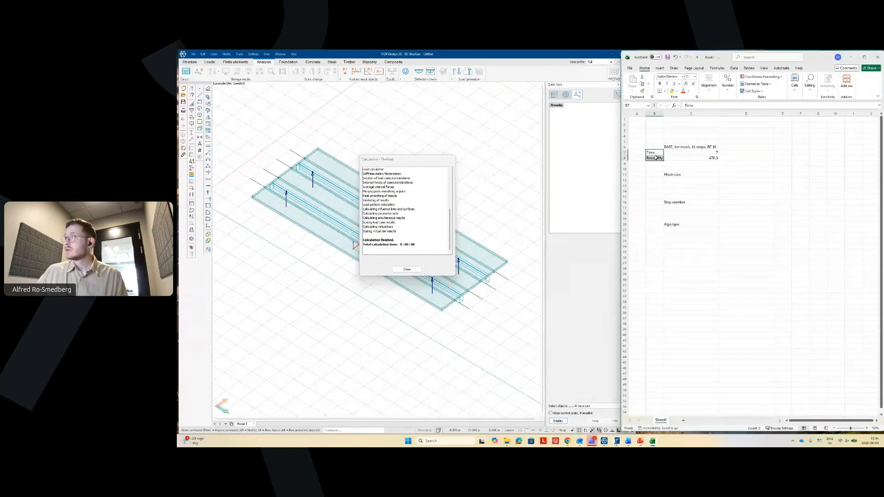
pyautogui.hotkey('ctrl', 'c')
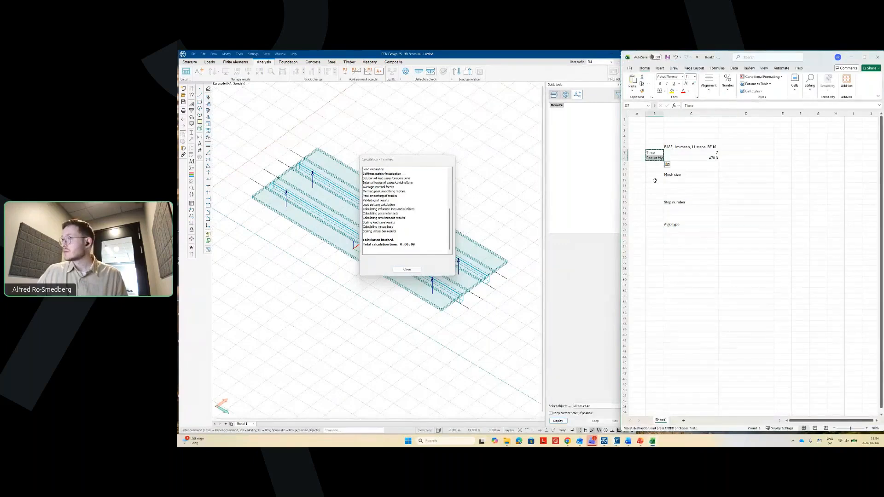
pyautogui.click(654, 181)
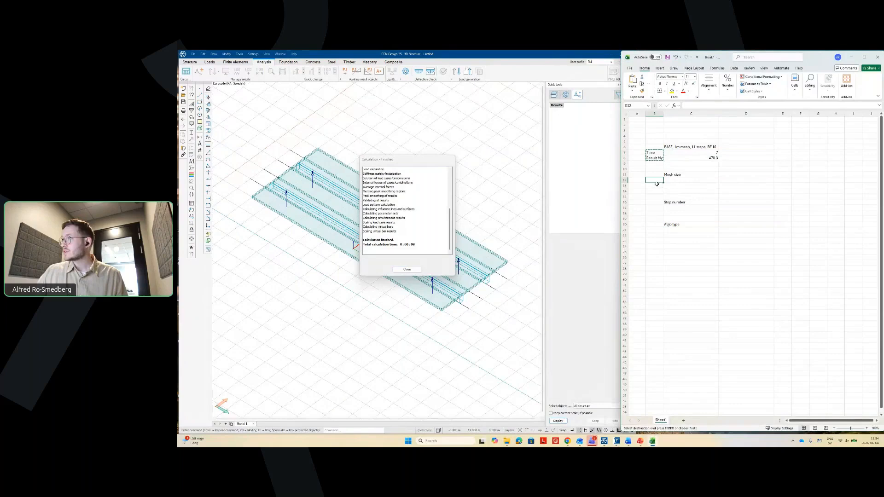
pyautogui.click(657, 185)
pyautogui.hotkey('ctrl', 'v')
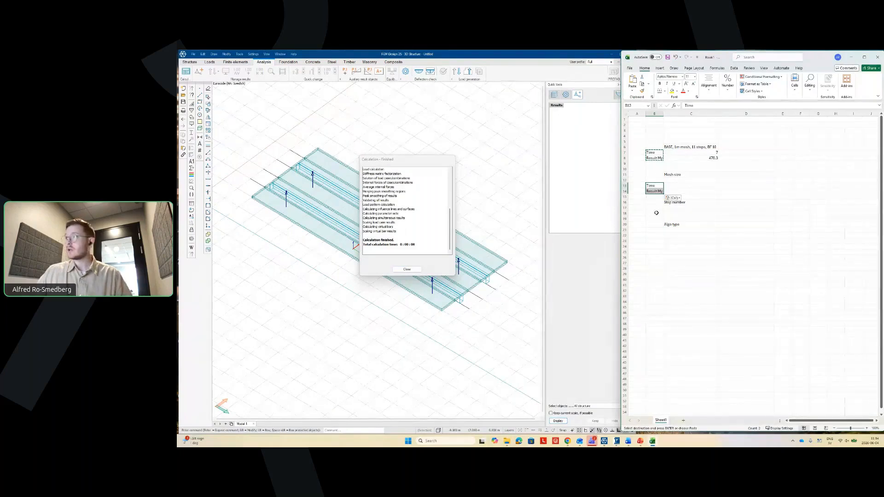
pyautogui.click(656, 213)
pyautogui.hotkey('ctrl', 'v')
pyautogui.press('Escape')
pyautogui.click(690, 273)
# - Enter a time of 8 in C13 and move the Mesh size heading into B11
pyautogui.click(681, 186)
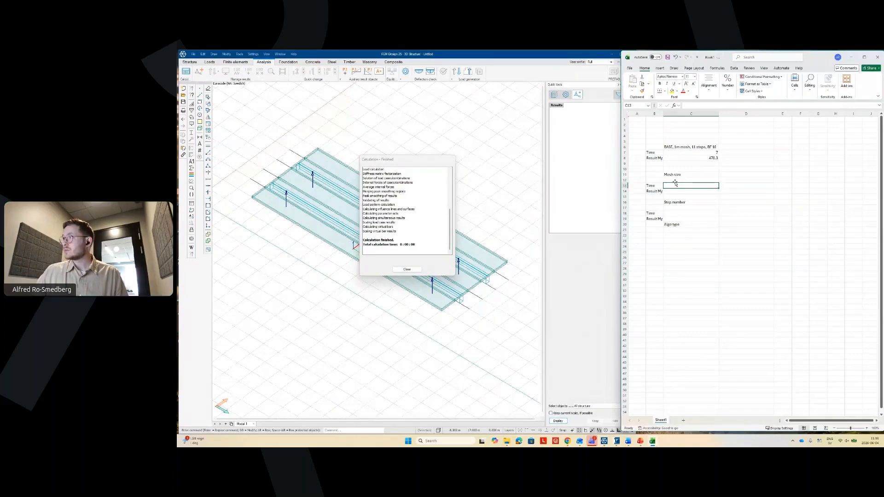
pyautogui.write('8')
pyautogui.click(671, 174)
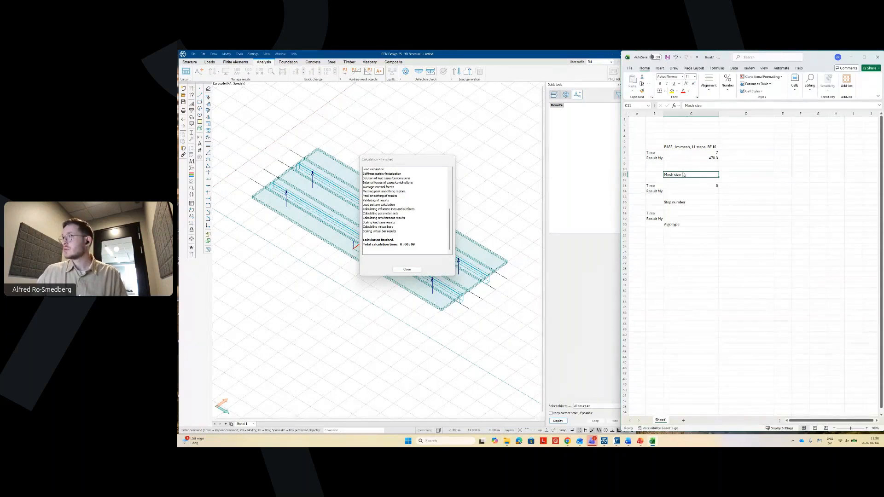
pyautogui.moveTo(684, 173); pyautogui.dragTo(659, 175)
pyautogui.click(713, 244)
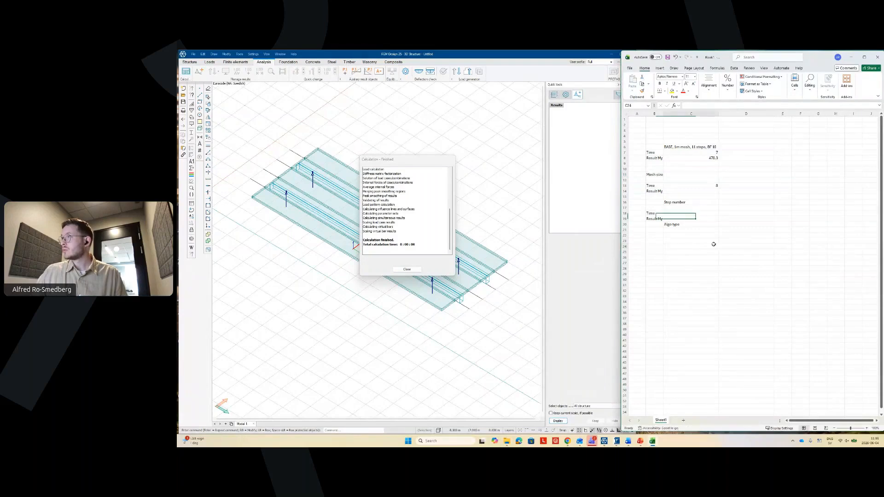
# - Label cell C12 as 'Mesh 0.5'
pyautogui.click(689, 147)
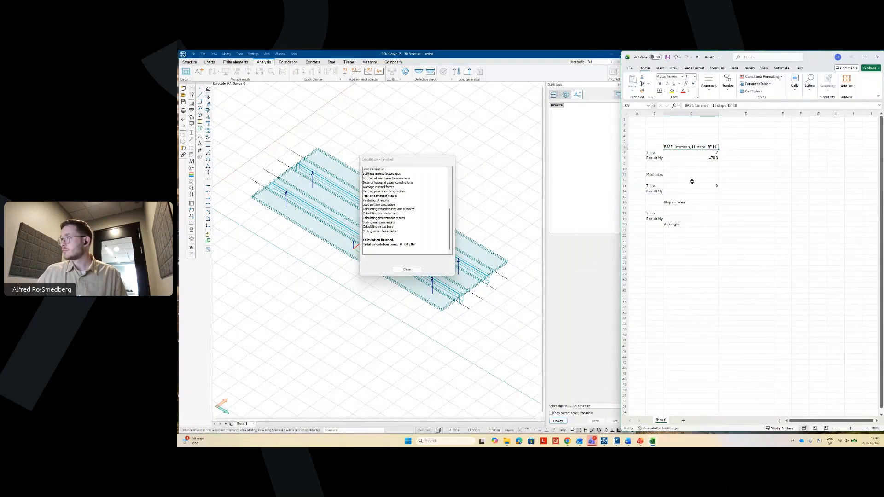
pyautogui.click(693, 180)
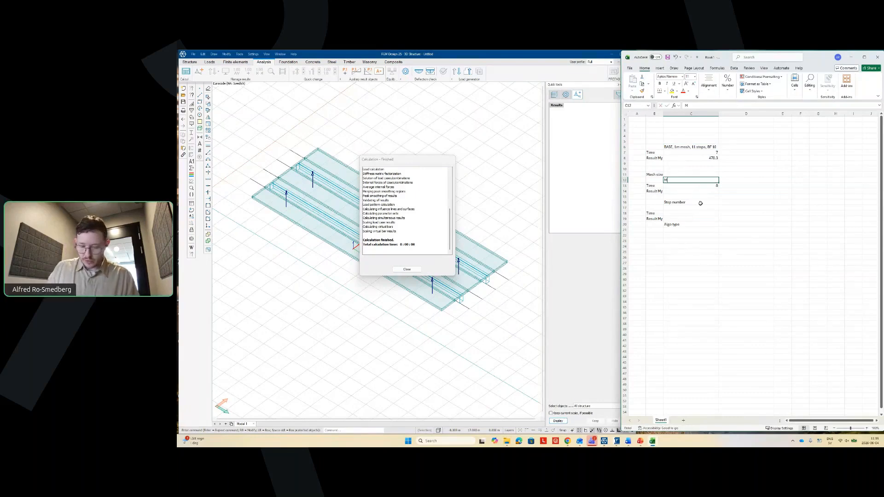
pyautogui.write('Mesh 0.5')
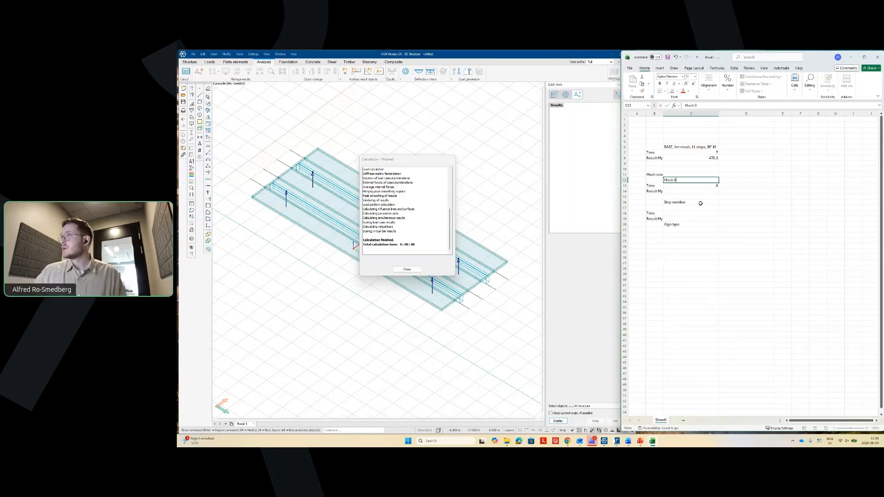
pyautogui.press('Return')
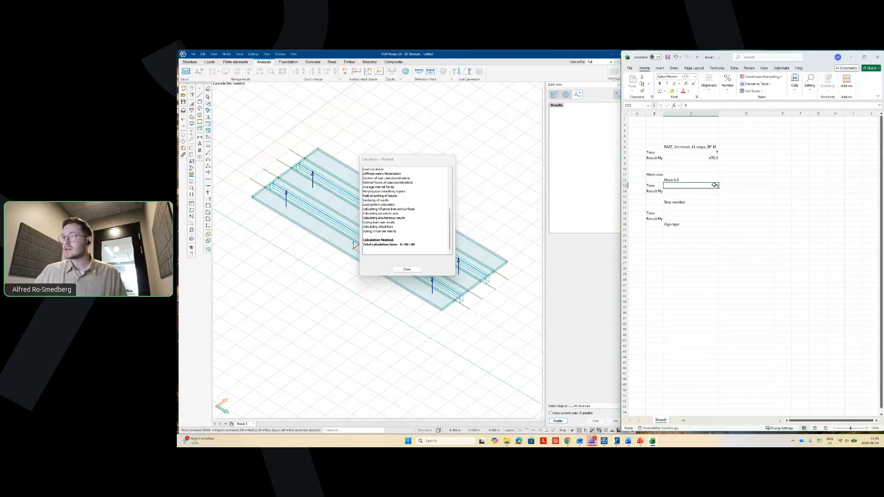
# - Close the calculation report and record the 464.6 bending moment in C14
pyautogui.click(407, 270)
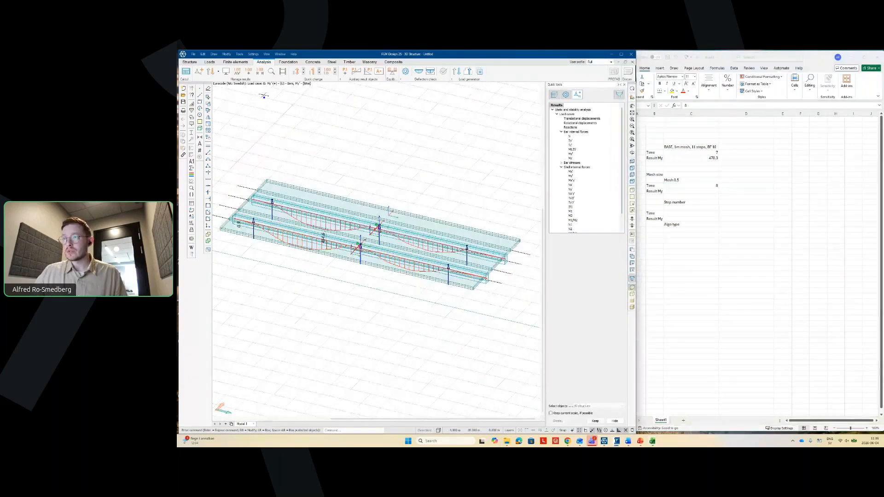
pyautogui.scroll(3, 353, 233)
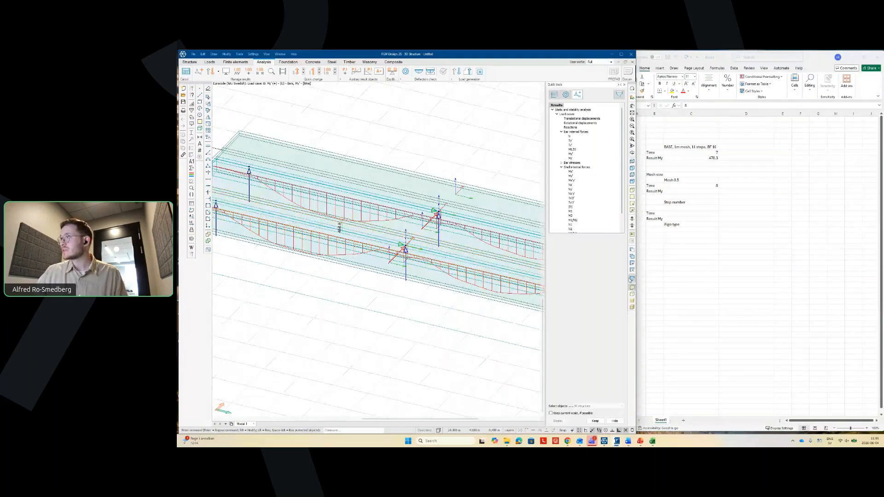
pyautogui.click(705, 187)
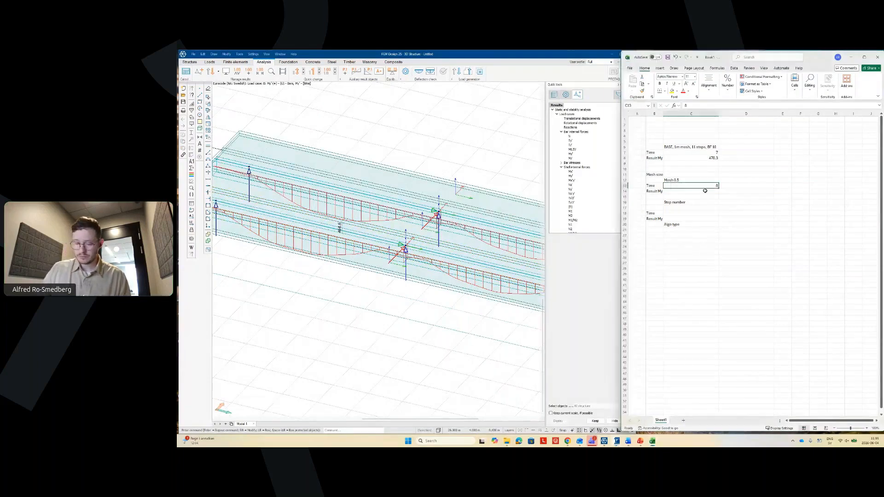
pyautogui.click(705, 190)
pyautogui.write('464.')
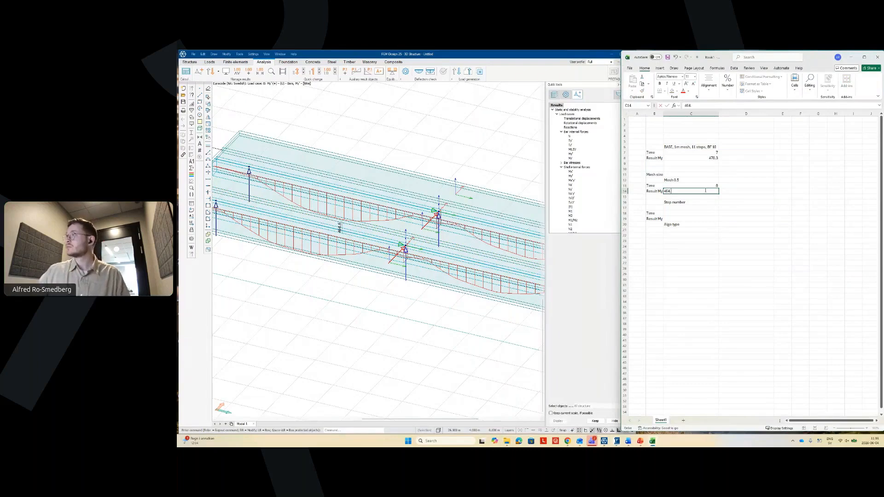
pyautogui.write('6')
pyautogui.press('Return')
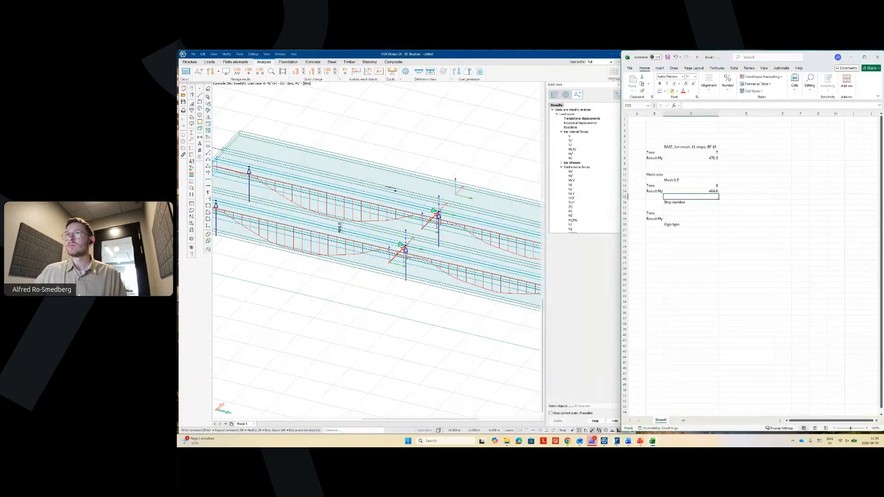
pyautogui.click(327, 55)
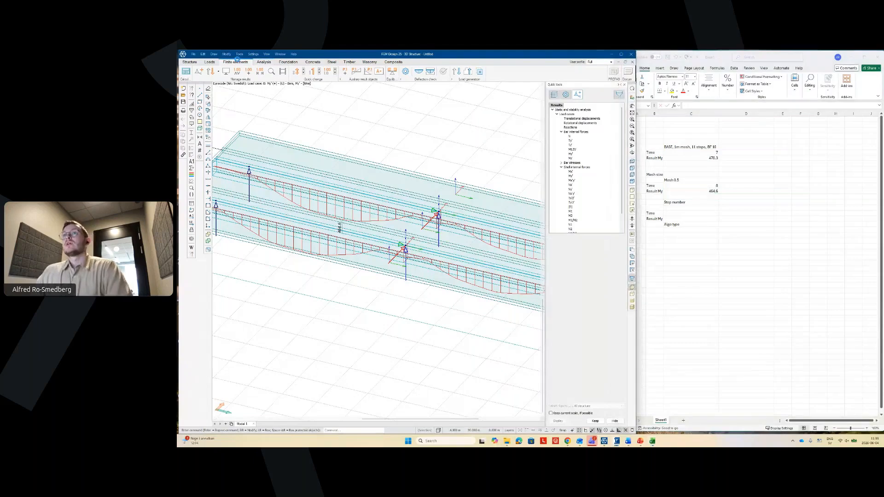
# - Give the slab regions a 0.25 m average surface element size and regenerate the mesh
pyautogui.click(236, 61)
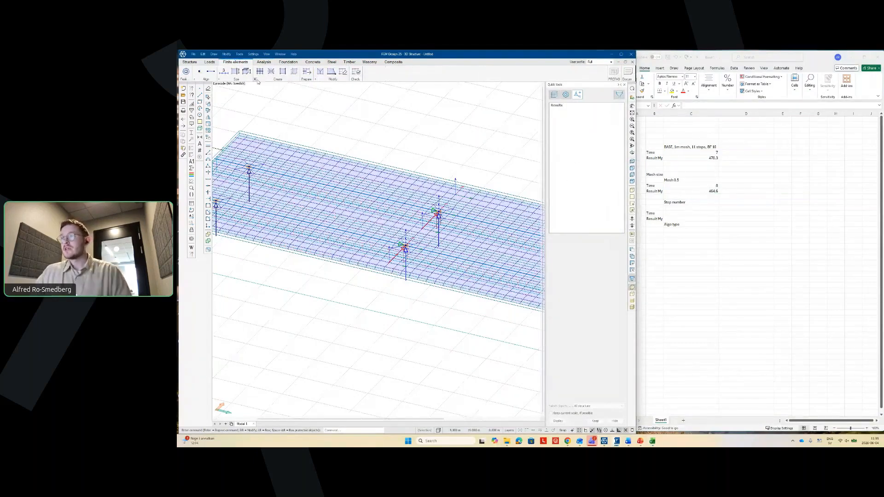
pyautogui.click(235, 72)
pyautogui.scroll(-3, 316, 213)
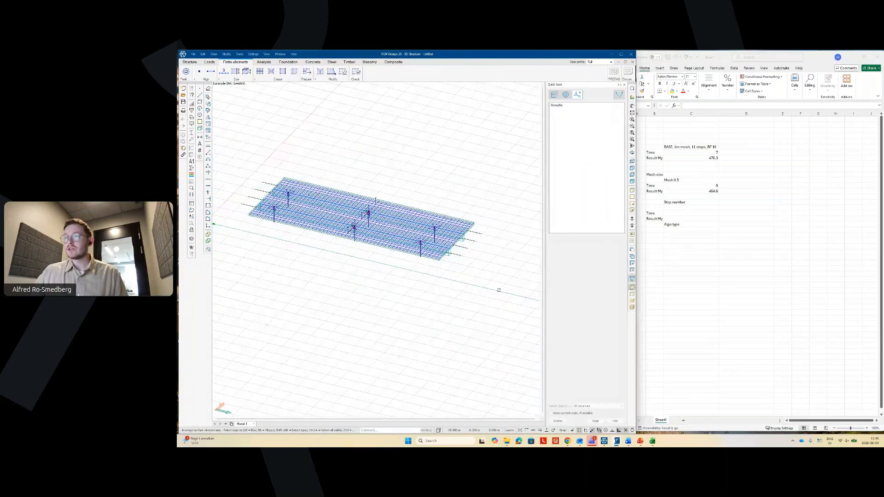
pyautogui.moveTo(499, 291); pyautogui.dragTo(222, 146)
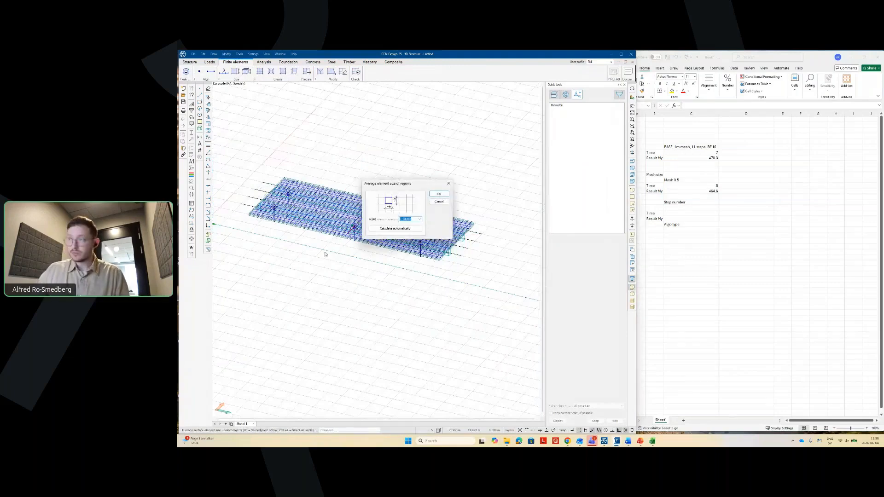
pyautogui.write('0.25')
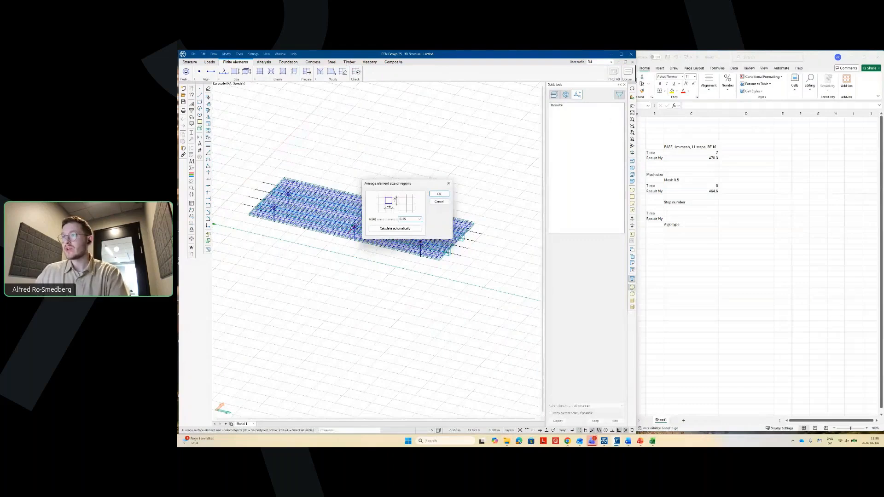
pyautogui.click(439, 193)
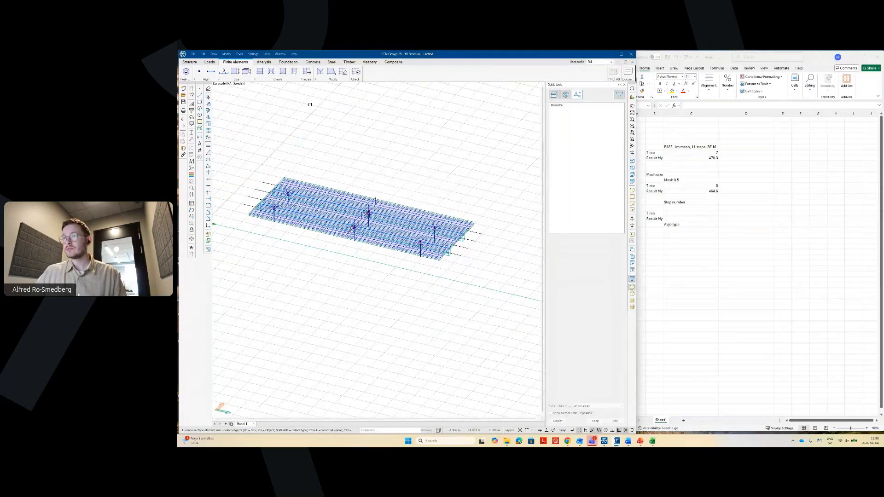
pyautogui.click(307, 72)
pyautogui.scroll(2, 336, 201)
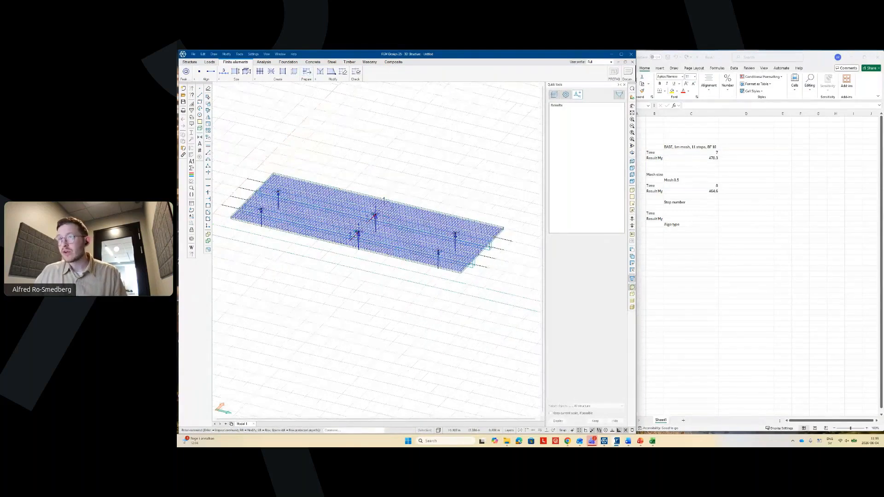
pyautogui.scroll(3, 337, 197)
pyautogui.scroll(-2, 324, 230)
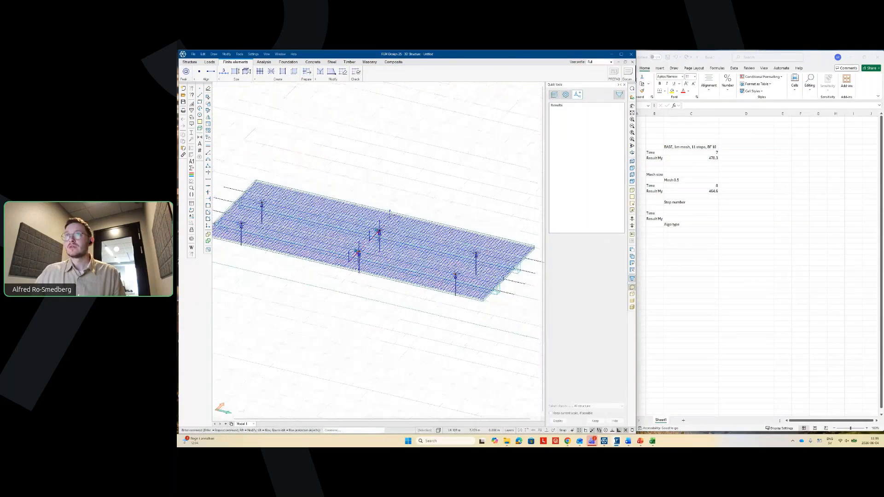
pyautogui.scroll(-1, 323, 238)
pyautogui.click(263, 62)
# - Run the calculation with Load cases included
pyautogui.click(186, 72)
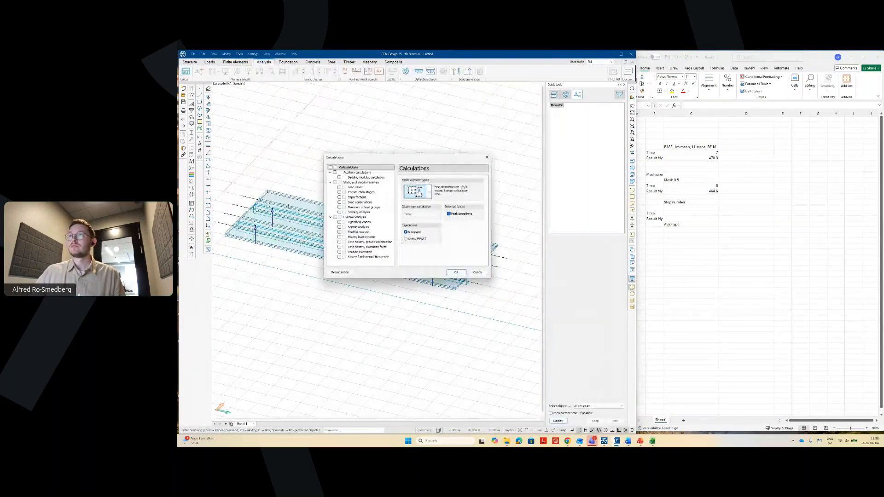
pyautogui.click(339, 187)
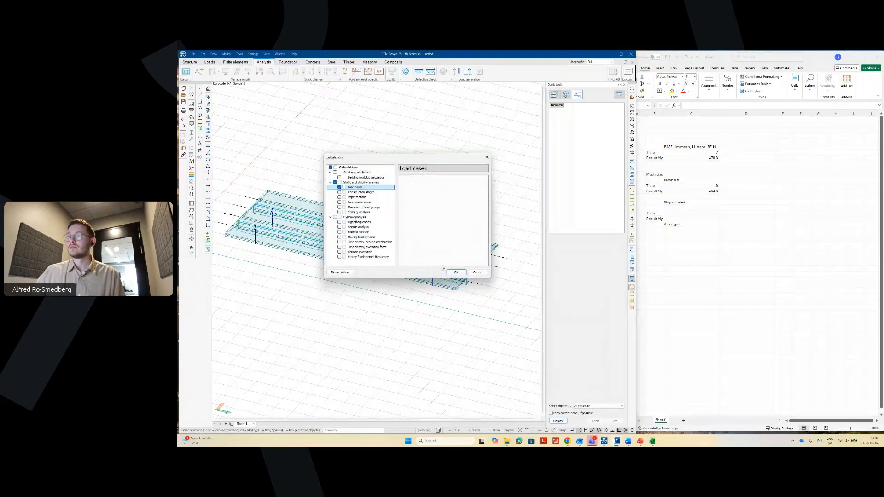
pyautogui.click(457, 272)
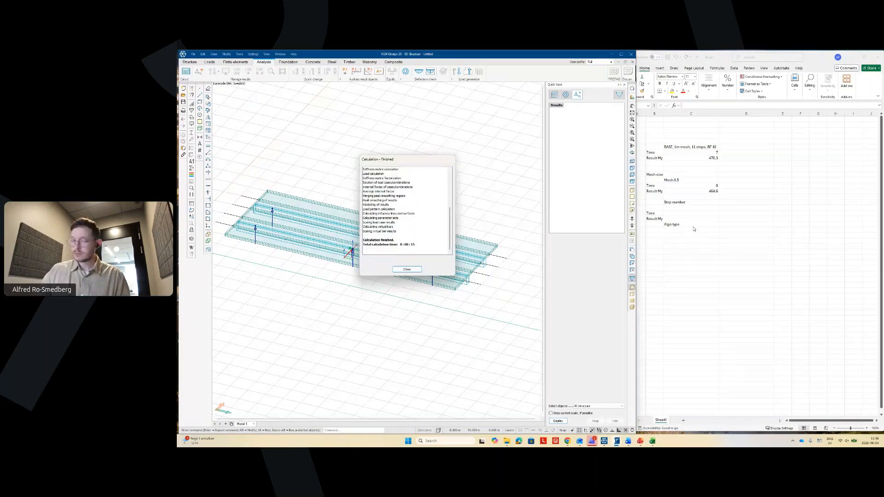
# - Log the 15 second run time in D13 and close the calculation report
pyautogui.click(738, 184)
pyautogui.write('15')
pyautogui.press('Return')
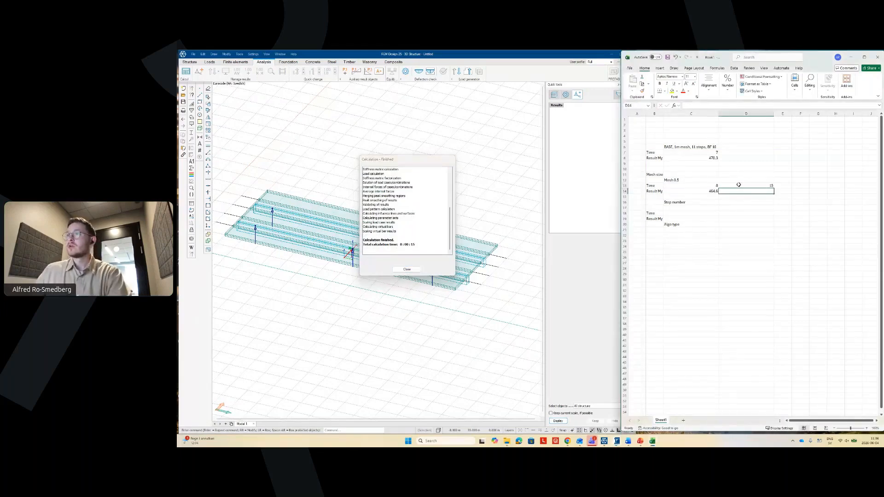
pyautogui.click(418, 269)
pyautogui.click(407, 270)
pyautogui.click(236, 61)
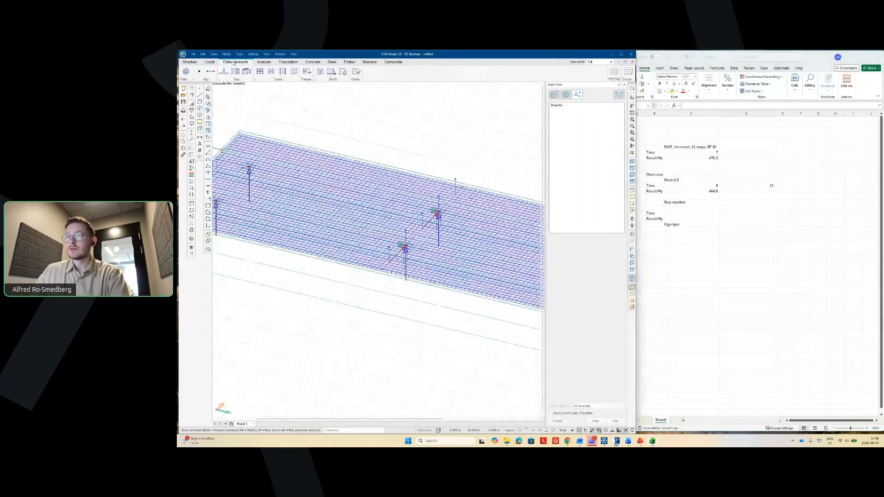
# - Display the bending moment diagrams and log 462.5 as the refined-mesh moment in D14
pyautogui.click(263, 62)
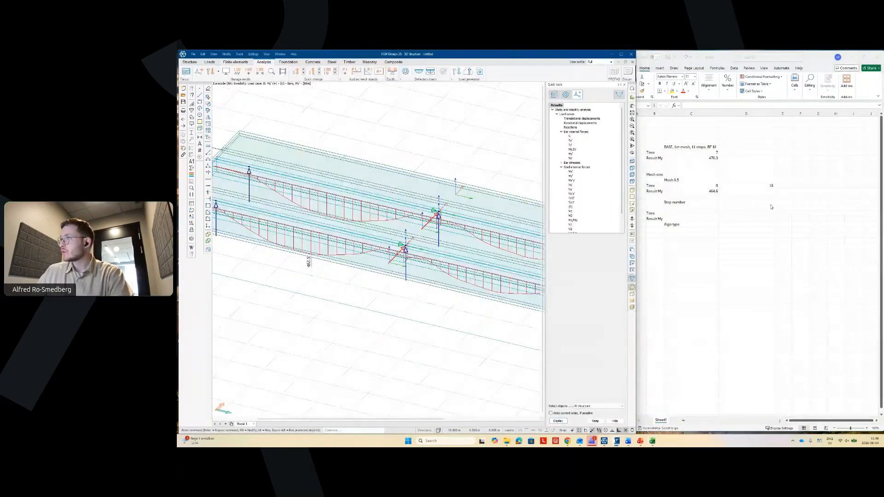
pyautogui.click(764, 192)
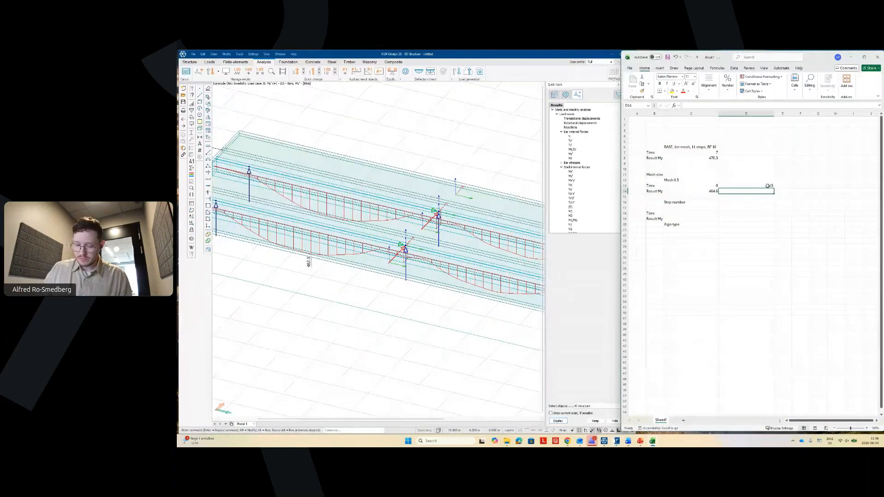
pyautogui.write('462.5')
pyautogui.press('Return')
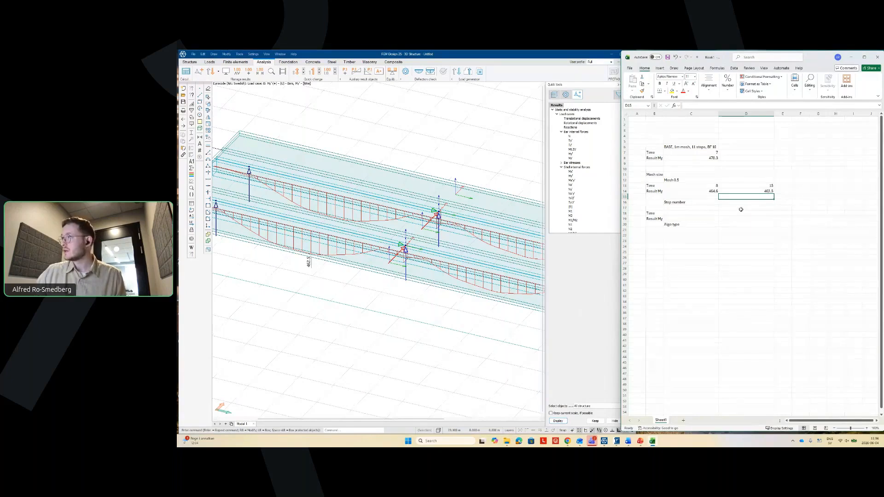
# - Shift the mesh results one column right and paste the base-case values from C6:C8 into C12
pyautogui.moveTo(691, 180); pyautogui.dragTo(773, 180)
pyautogui.moveTo(700, 146); pyautogui.dragTo(709, 158)
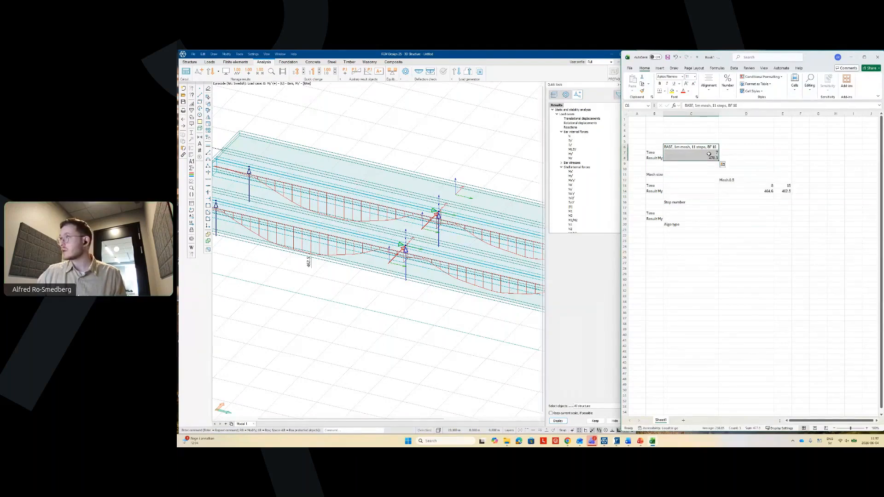
pyautogui.hotkey('ctrl', 'c')
pyautogui.click(704, 180)
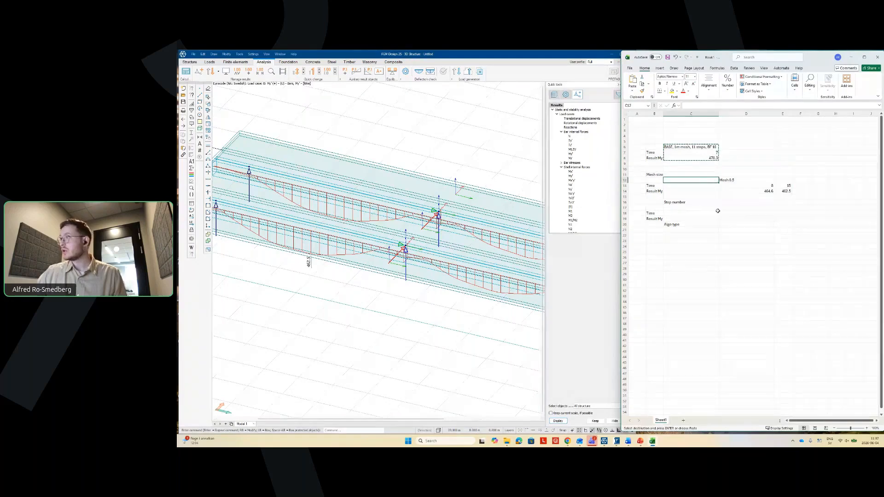
pyautogui.hotkey('ctrl', 'v')
pyautogui.click(746, 230)
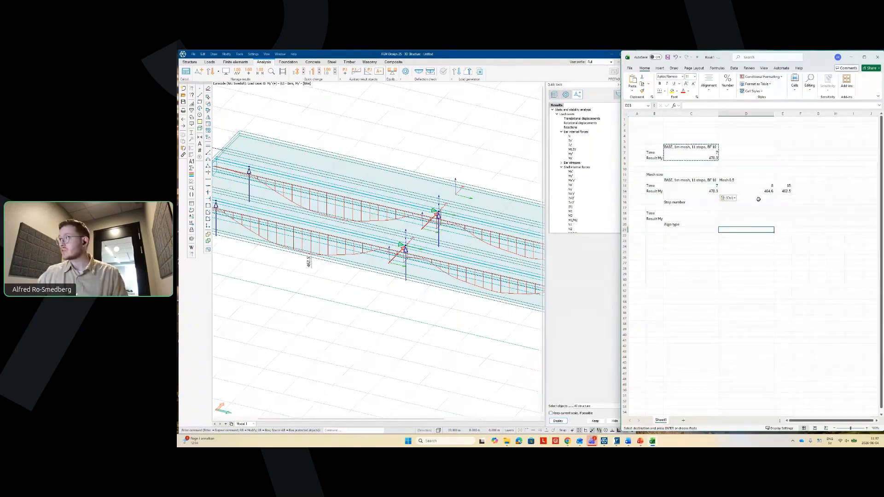
pyautogui.press('Escape')
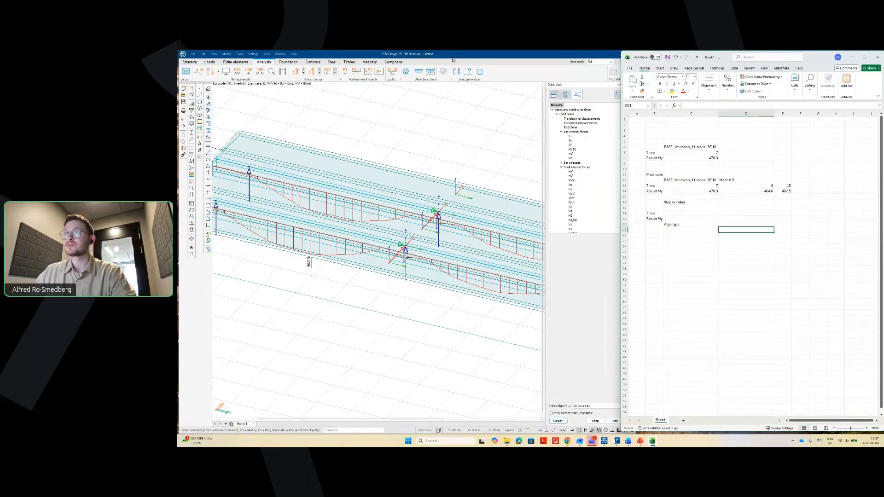
# - Show only the Left Left load case and open its moving load properties
pyautogui.click(210, 61)
pyautogui.scroll(-2, 310, 199)
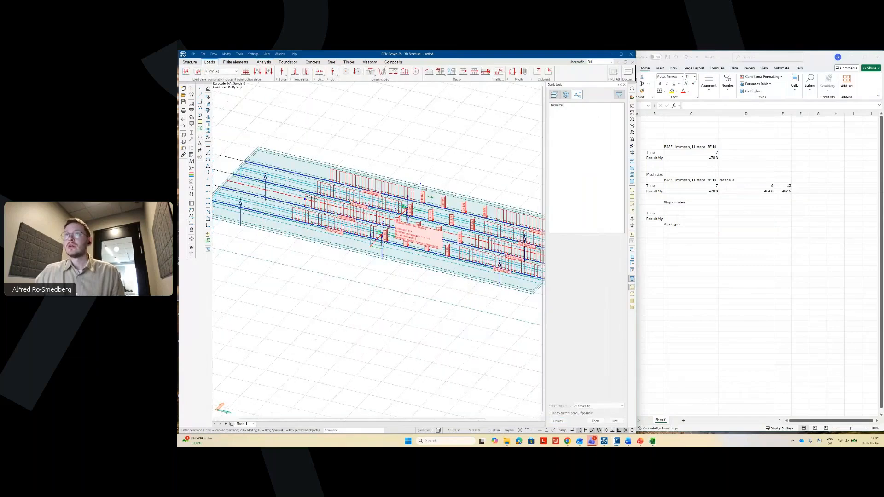
pyautogui.scroll(-2, 311, 199)
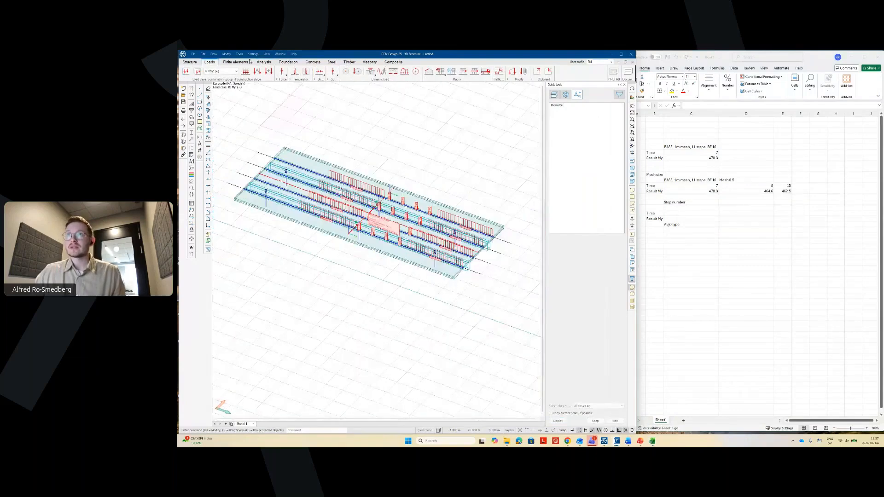
pyautogui.click(236, 71)
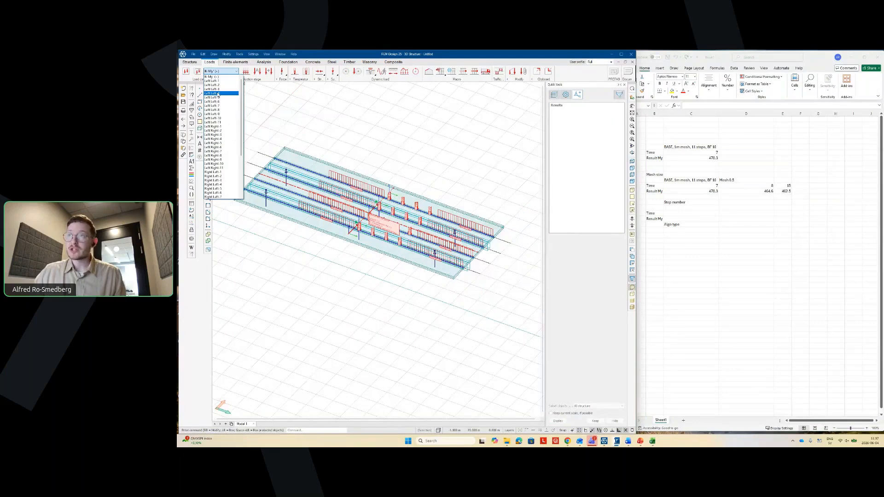
pyautogui.click(218, 94)
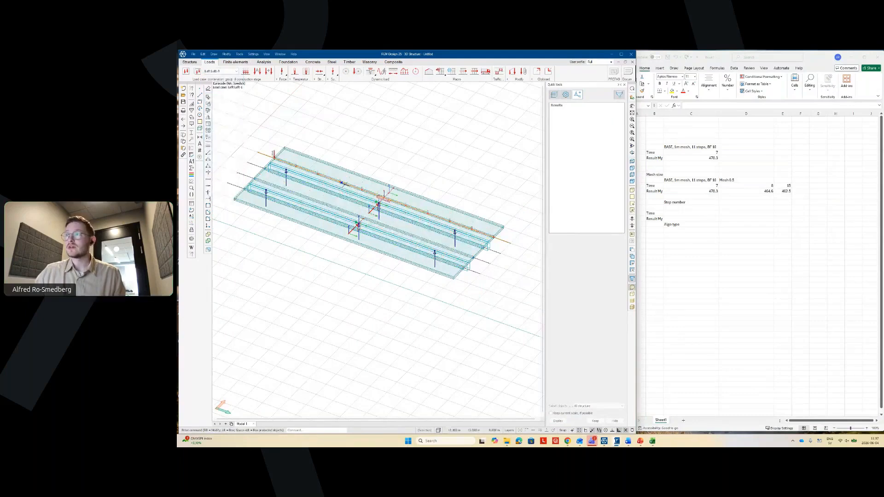
pyautogui.scroll(5, 339, 159)
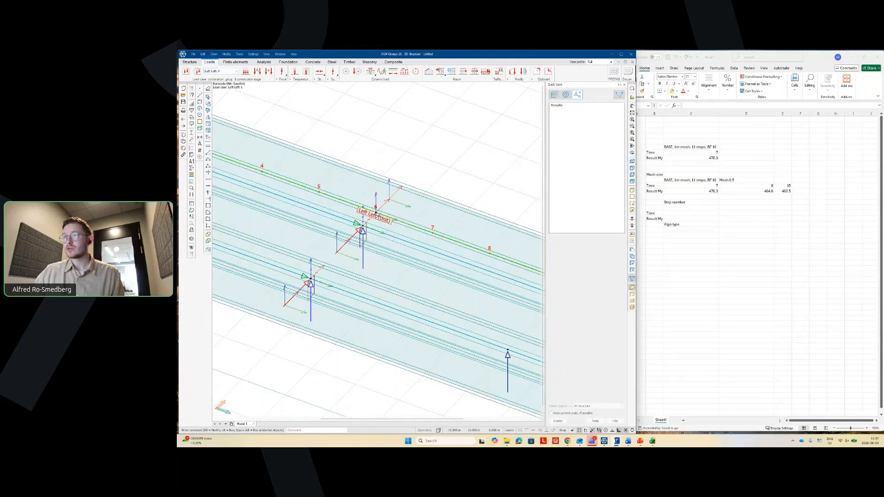
pyautogui.doubleClick(375, 207)
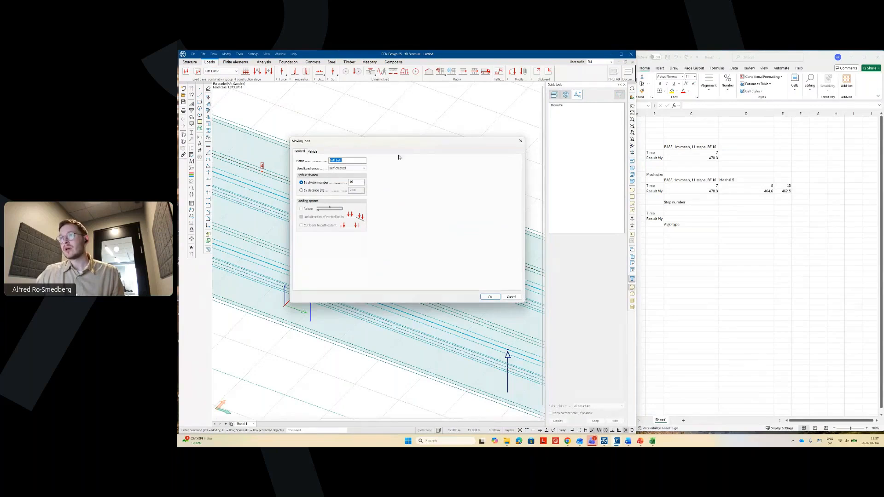
# - Change the Left Left moving load division from 2.60 to By distance 1.5 m
pyautogui.moveTo(394, 141); pyautogui.dragTo(378, 129)
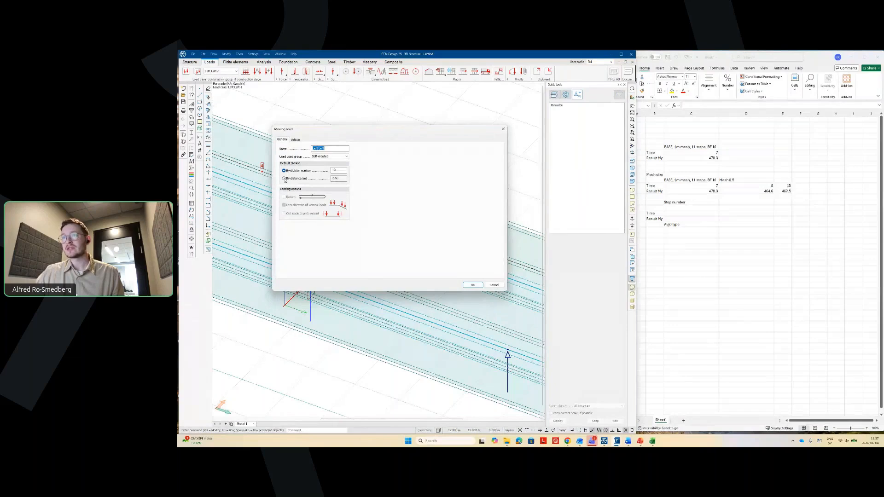
pyautogui.click(284, 178)
pyautogui.moveTo(340, 130)
pyautogui.mouseDown()
pyautogui.moveTo(351, 137)
pyautogui.moveTo(335, 135)
pyautogui.mouseUp()
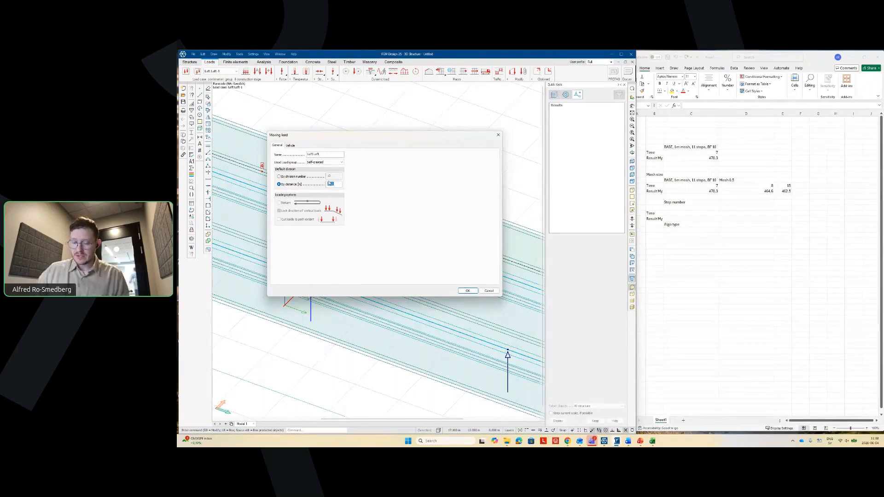
pyautogui.doubleClick(330, 184)
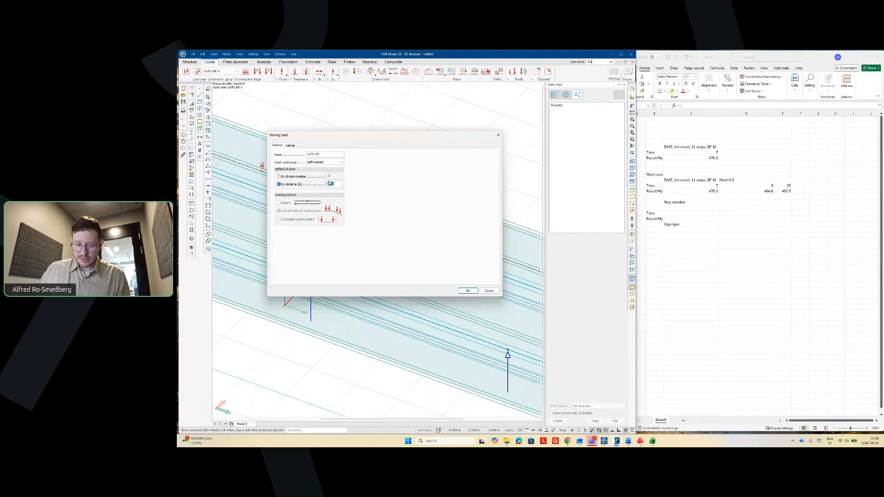
pyautogui.write('1.5')
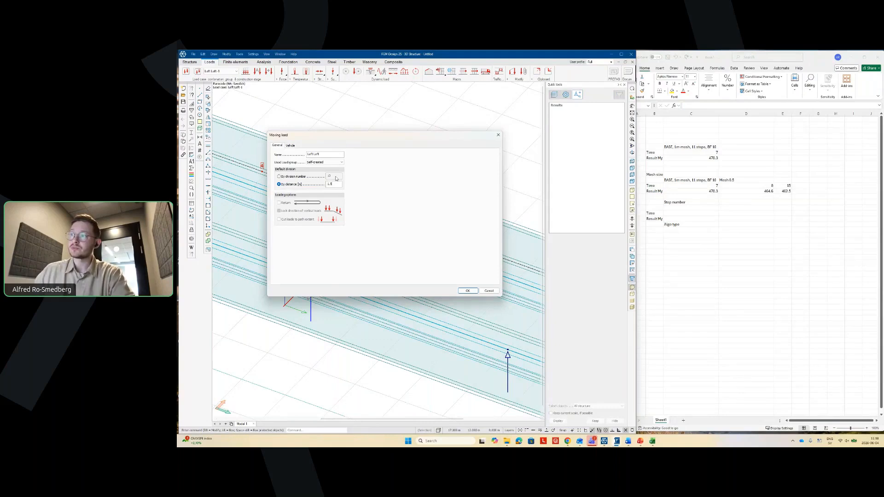
pyautogui.click(468, 291)
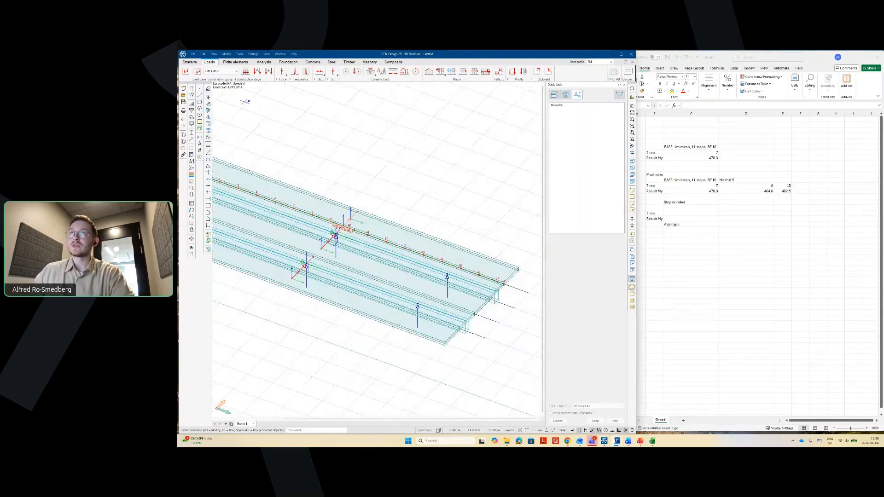
# - Make Left Right-8 the active load case and zoom in on its moving load
pyautogui.click(225, 73)
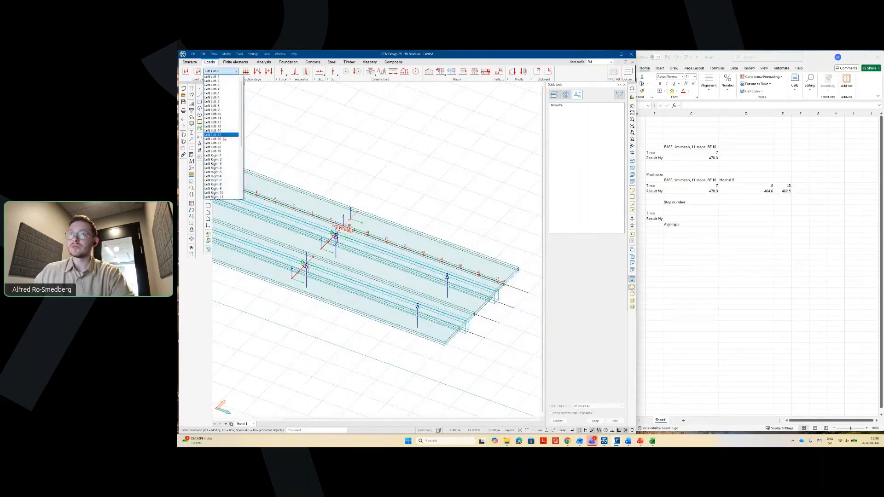
pyautogui.click(224, 185)
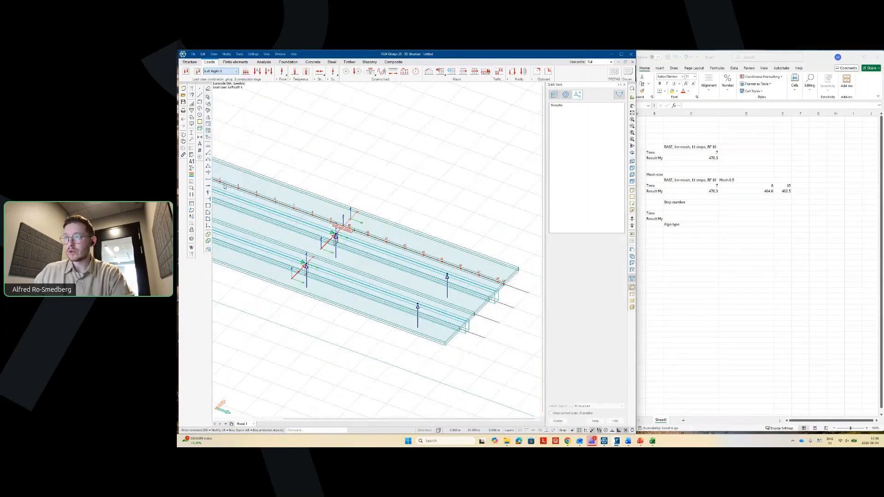
pyautogui.scroll(3, 332, 243)
pyautogui.rightClick(332, 247)
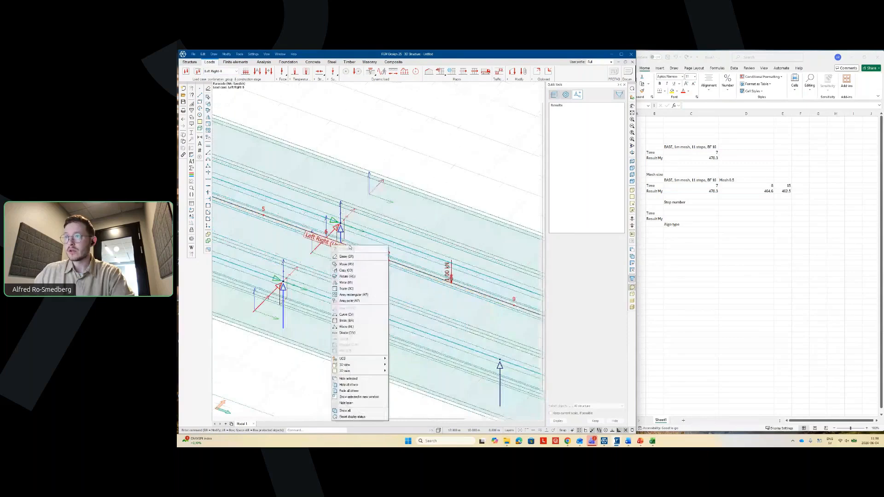
pyautogui.click(350, 245)
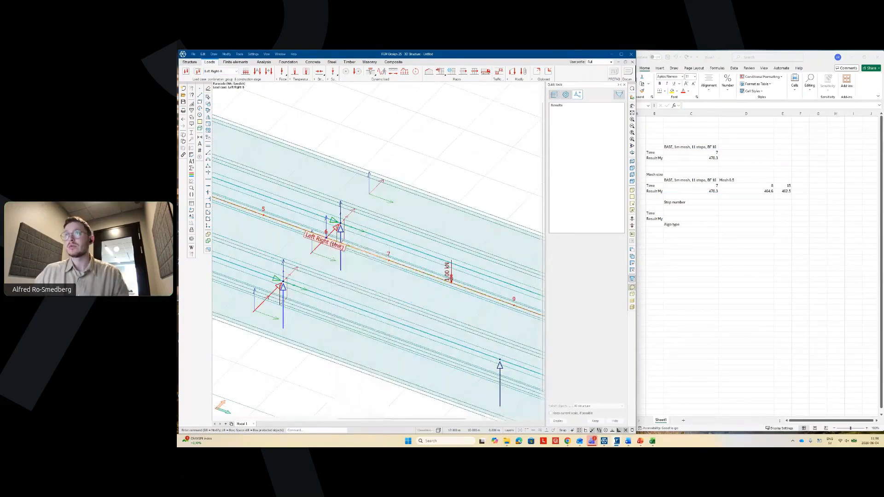
pyautogui.scroll(-3, 493, 121)
pyautogui.scroll(3, 338, 197)
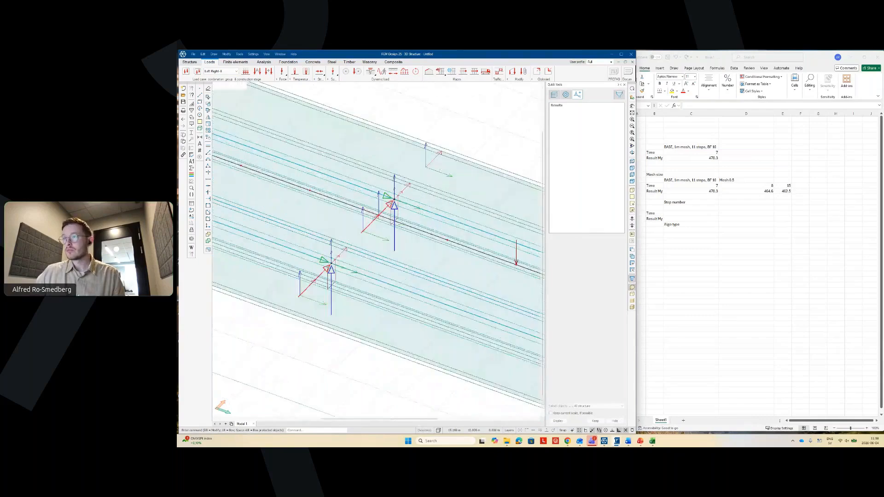
pyautogui.scroll(-2, 349, 227)
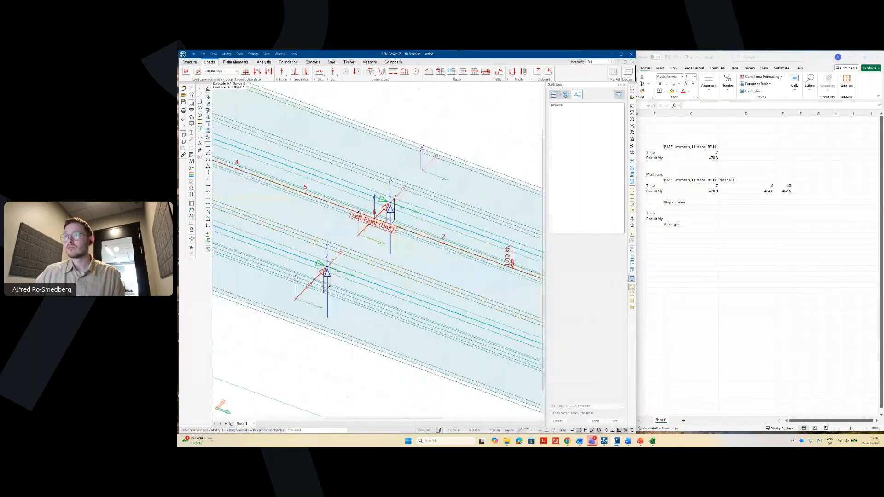
# - Set the Left Right moving load to divide by distance with a 1.5 m step
pyautogui.scroll(2, 349, 227)
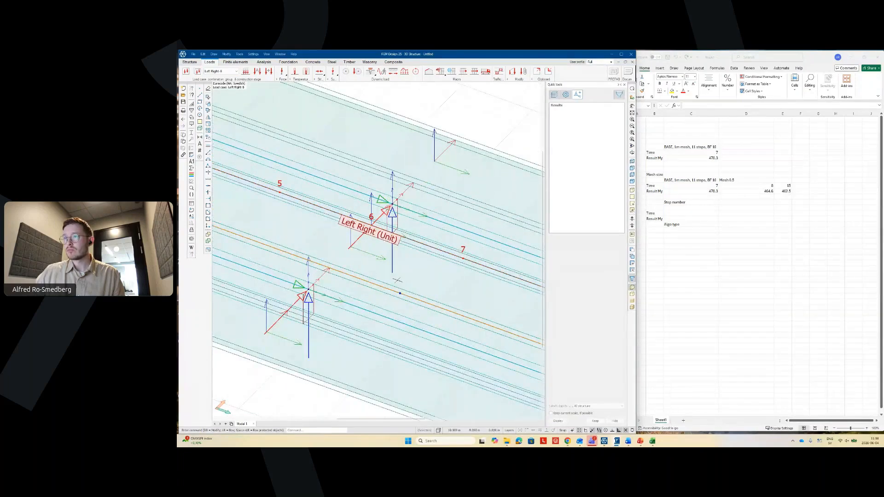
pyautogui.doubleClick(397, 280)
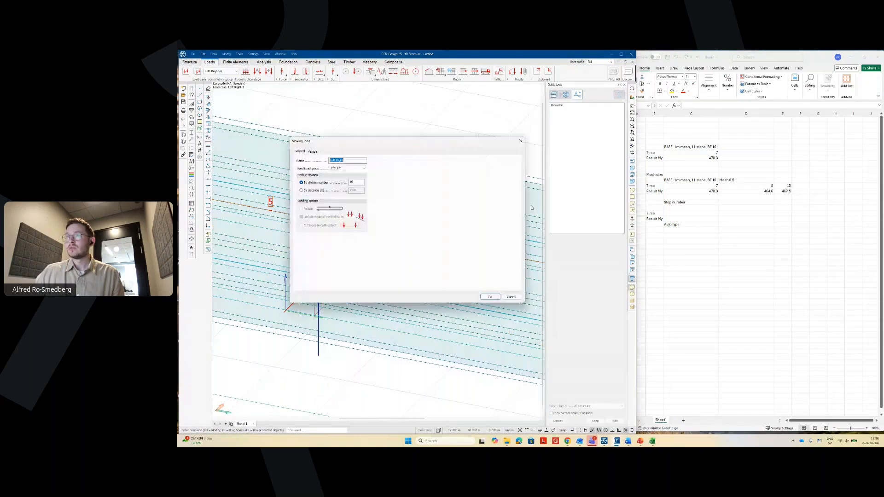
pyautogui.click(330, 190)
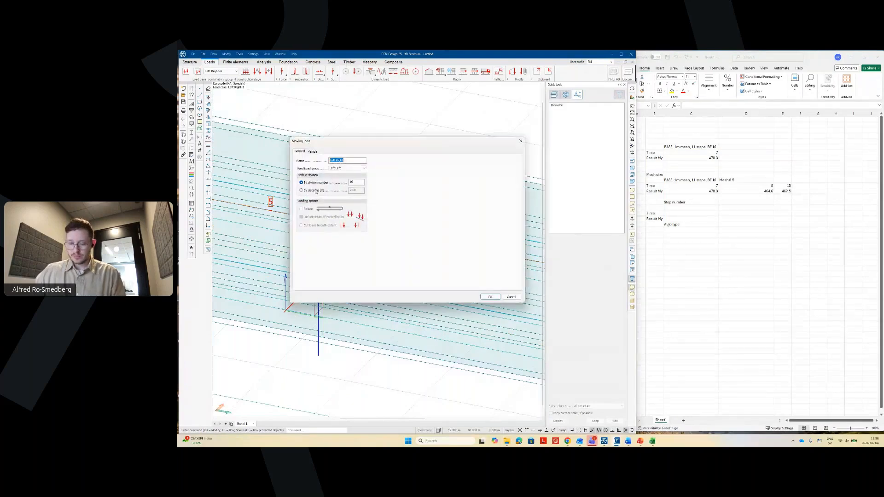
pyautogui.write('1.5')
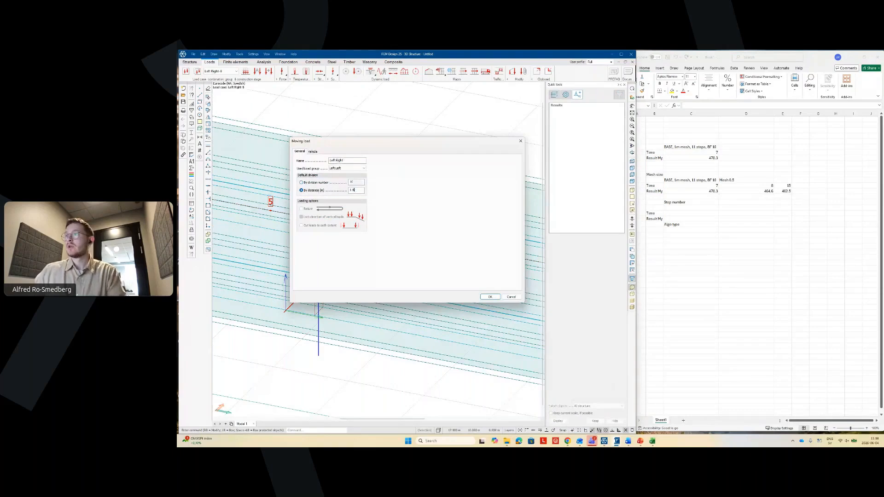
pyautogui.click(489, 296)
# - Activate Right Left-5 and change its moving load step from 2.50 to 1.5 m by distance
pyautogui.click(220, 71)
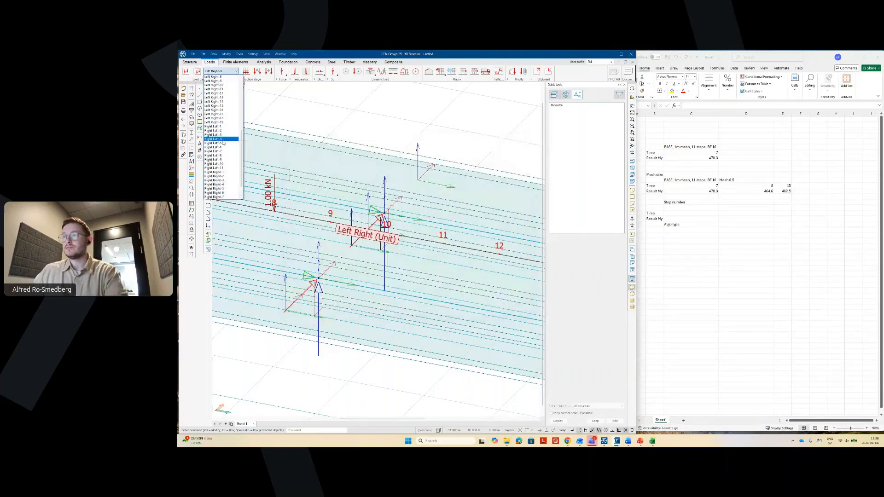
pyautogui.click(223, 143)
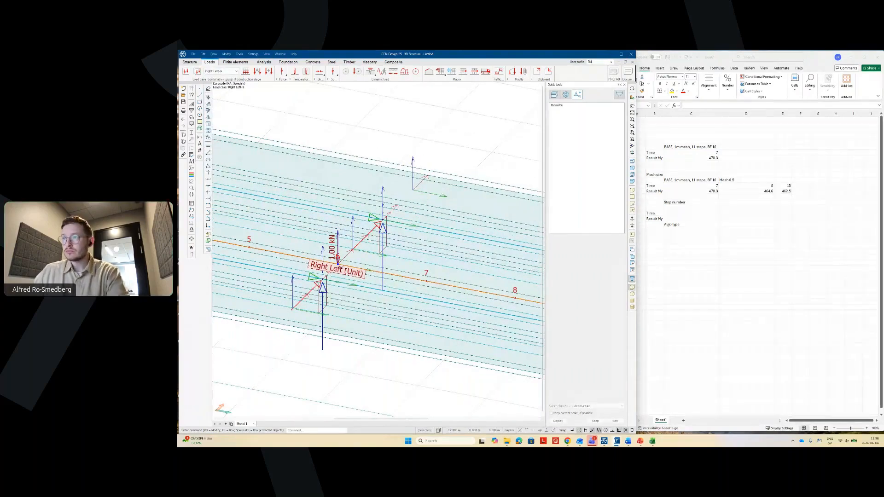
pyautogui.scroll(2, 322, 257)
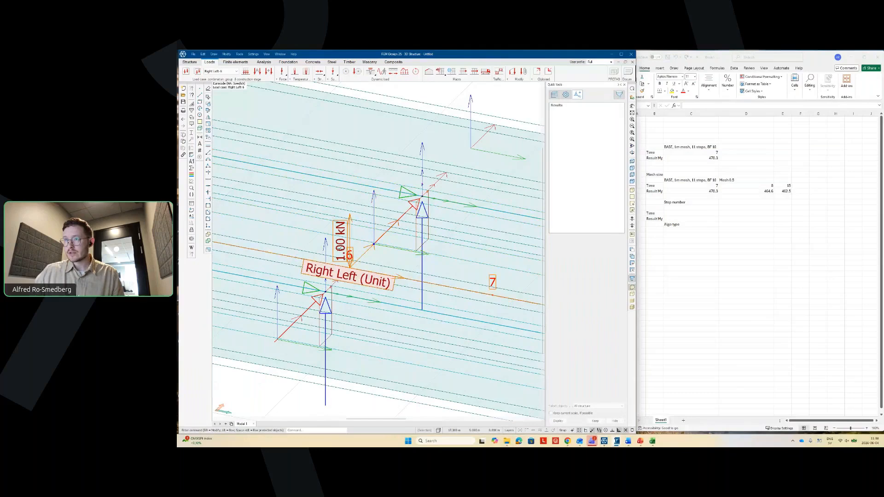
pyautogui.rightClick(341, 250)
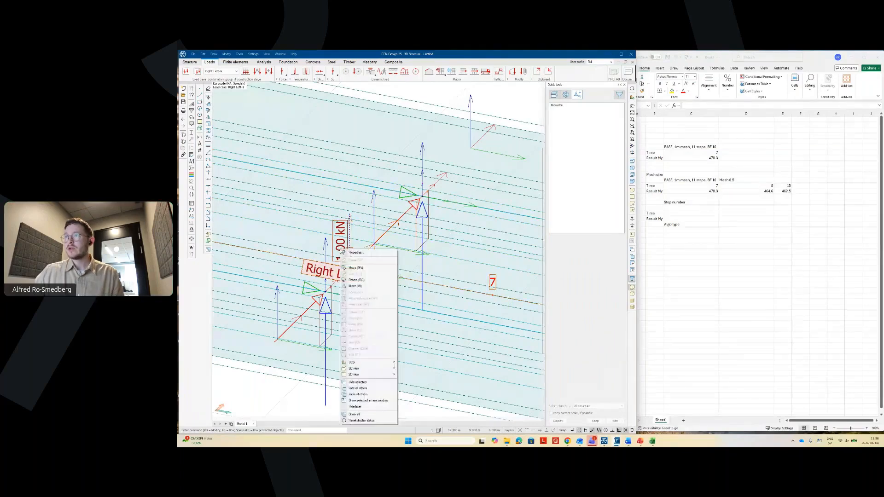
pyautogui.click(355, 252)
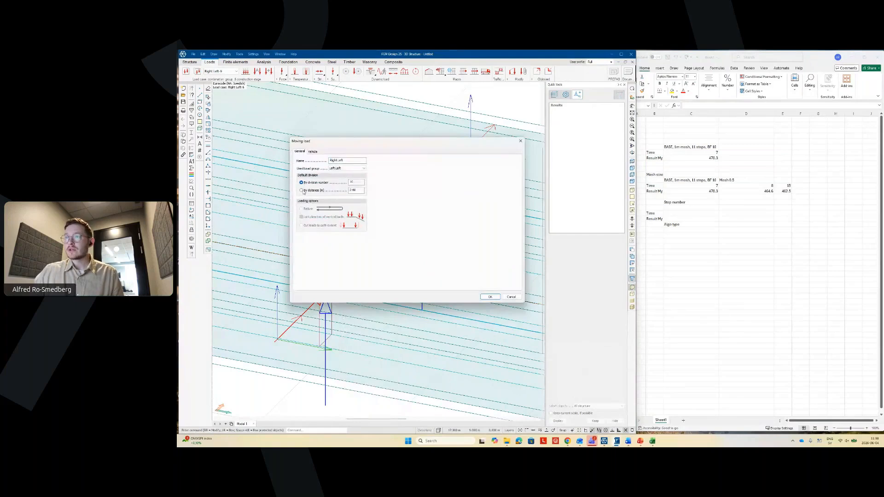
pyautogui.click(302, 190)
pyautogui.doubleClick(354, 190)
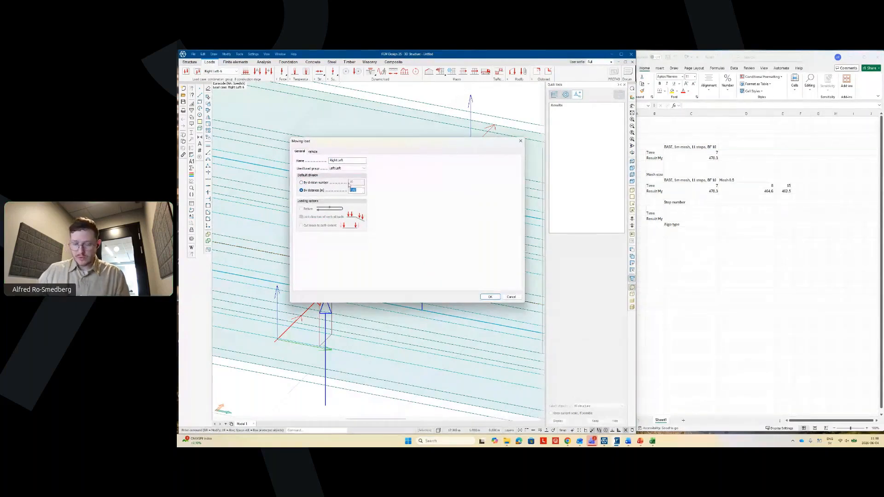
pyautogui.write('1.5')
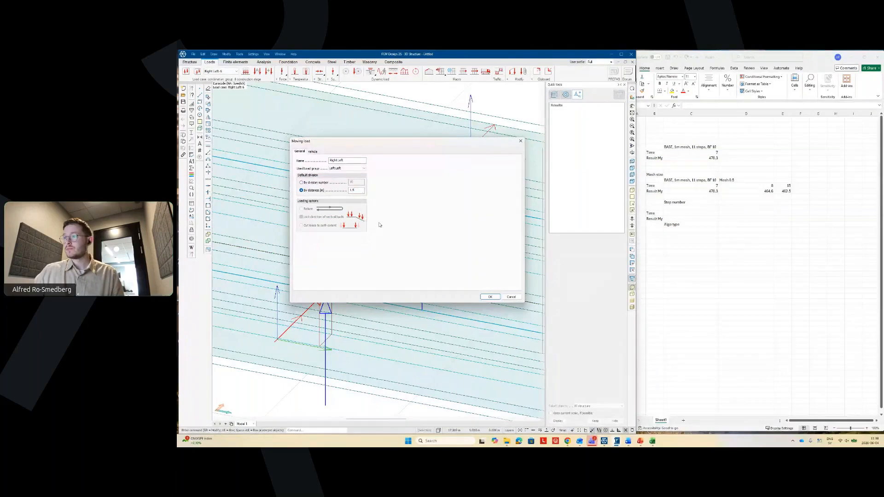
pyautogui.press('Return')
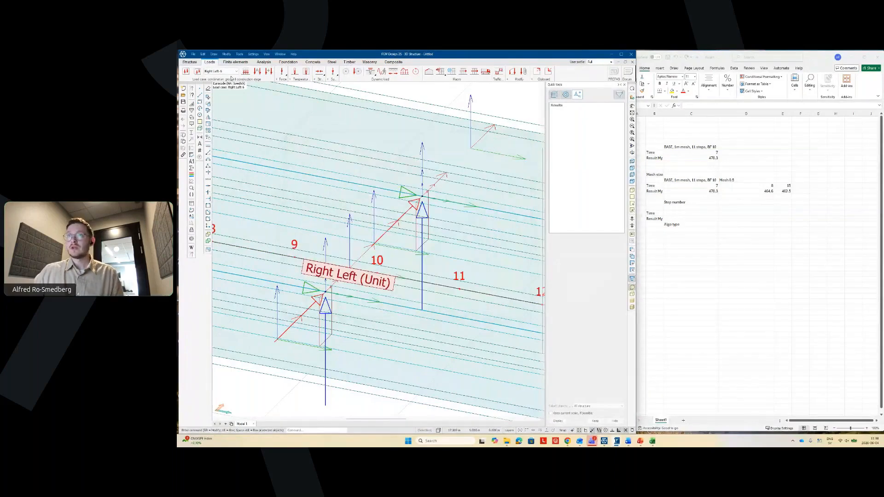
# - Activate Right Right-6 and set its moving load to a 1.5 m division distance
pyautogui.click(229, 74)
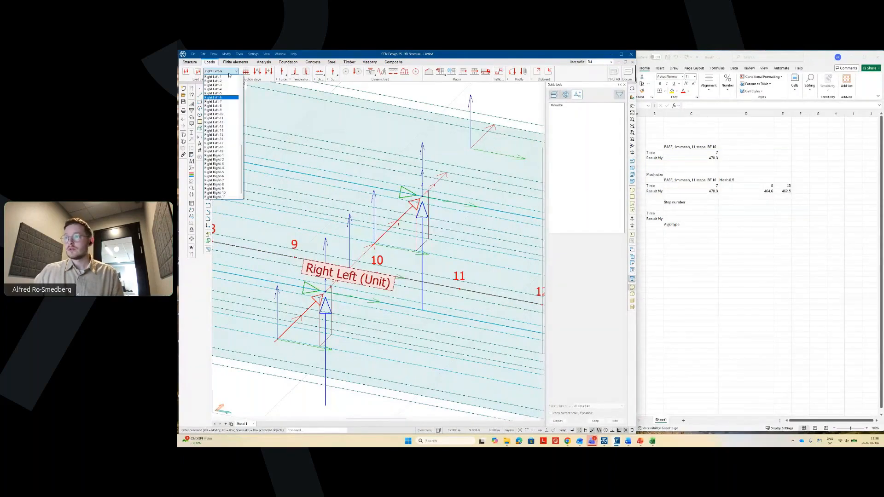
pyautogui.click(218, 176)
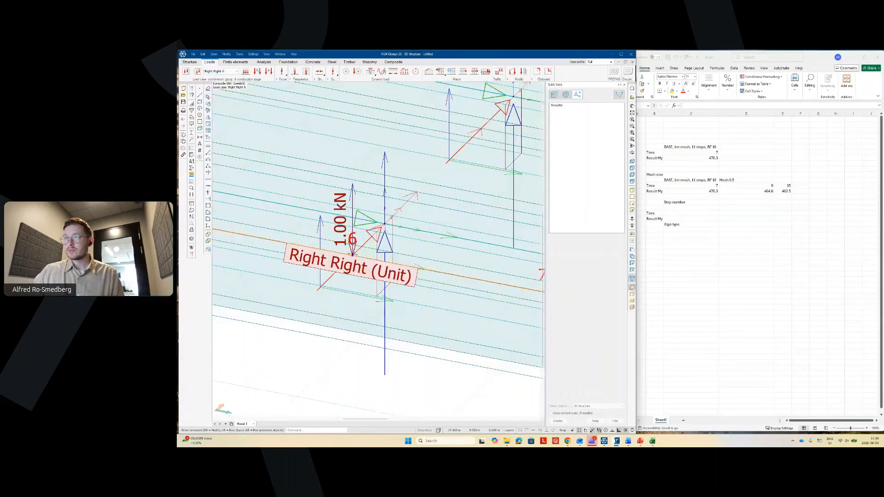
pyautogui.rightClick(344, 231)
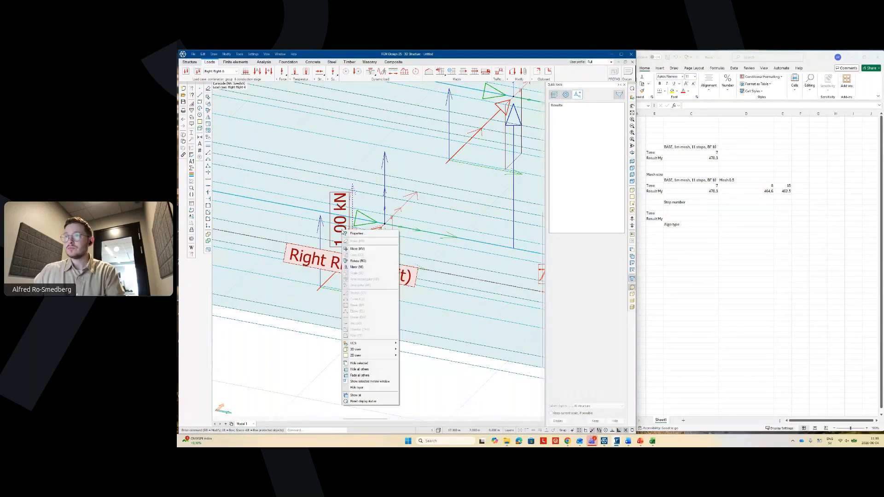
pyautogui.click(346, 233)
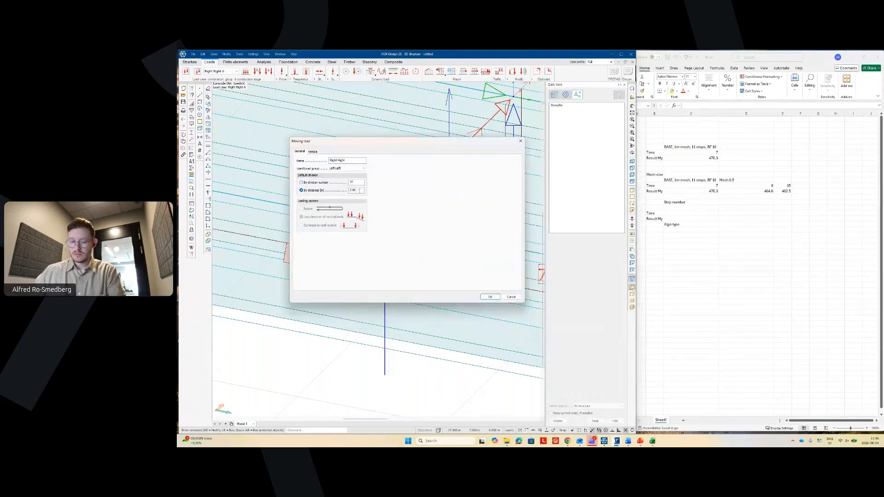
pyautogui.click(337, 190)
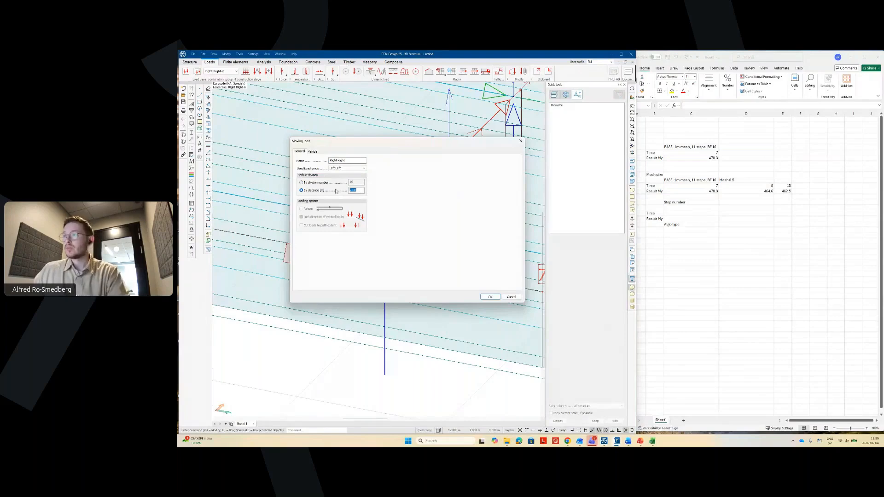
pyautogui.write('1.5')
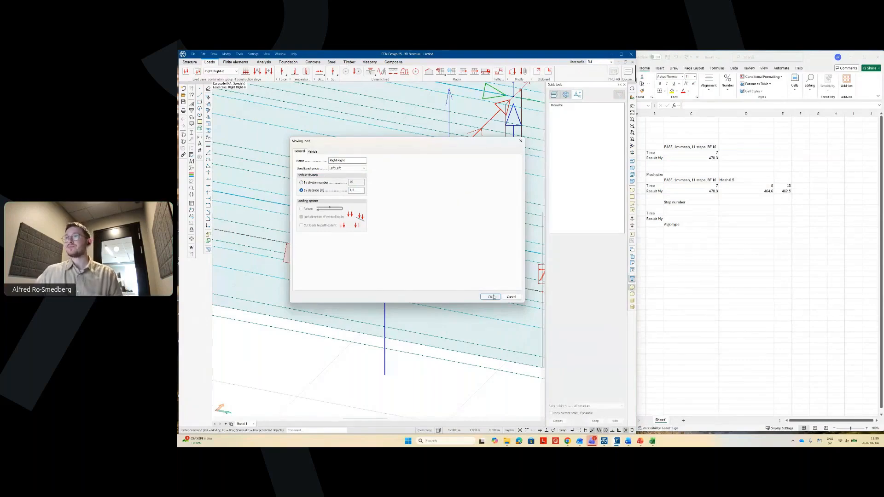
pyautogui.click(492, 297)
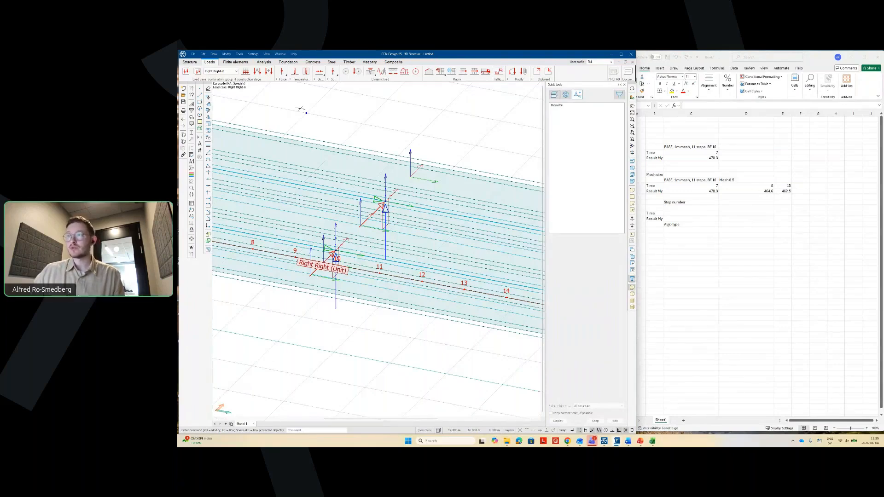
# - Set a coarser average surface element size on the deck plate and regenerate the mesh
pyautogui.click(236, 62)
pyautogui.scroll(-5, 346, 235)
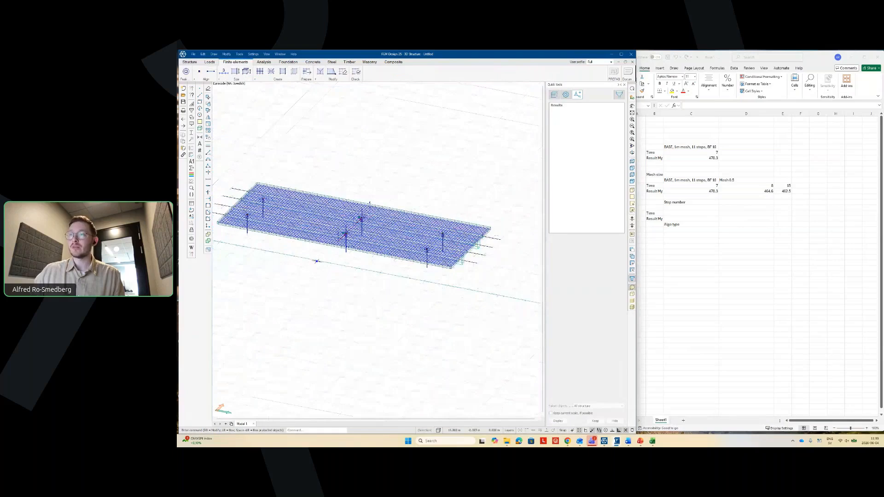
pyautogui.click(235, 72)
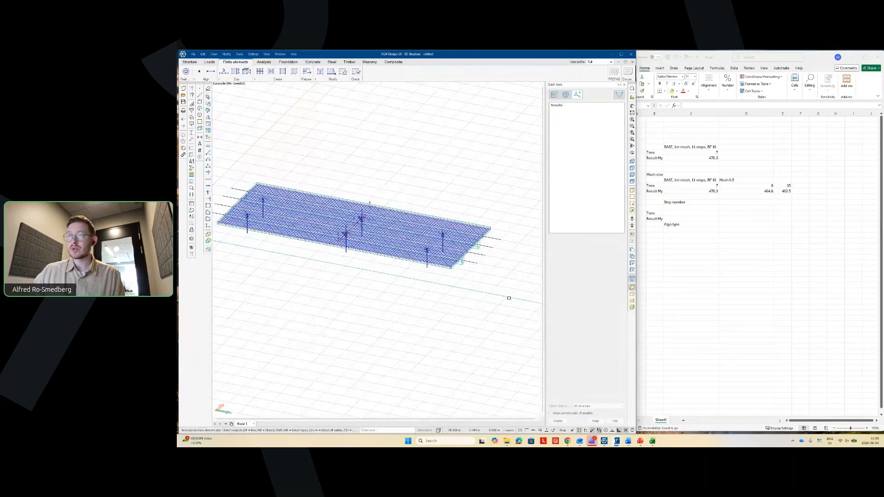
pyautogui.click(509, 299)
pyautogui.click(264, 212)
pyautogui.press('Return')
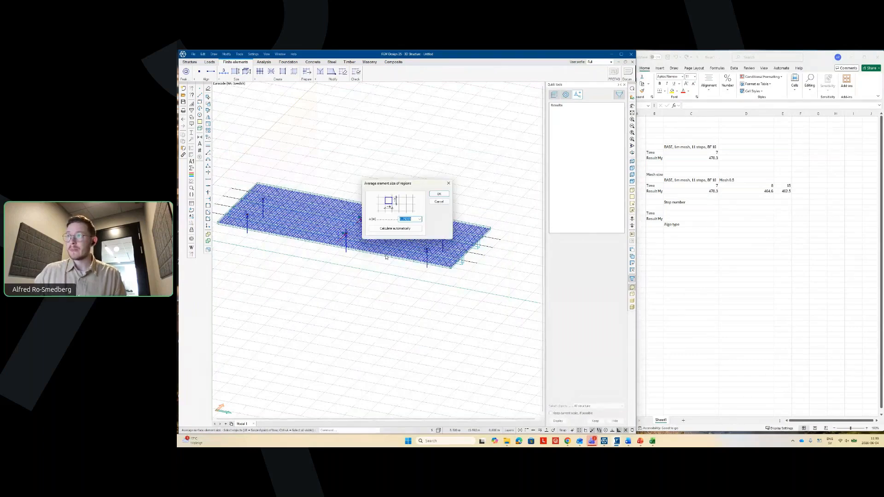
pyautogui.press('Return')
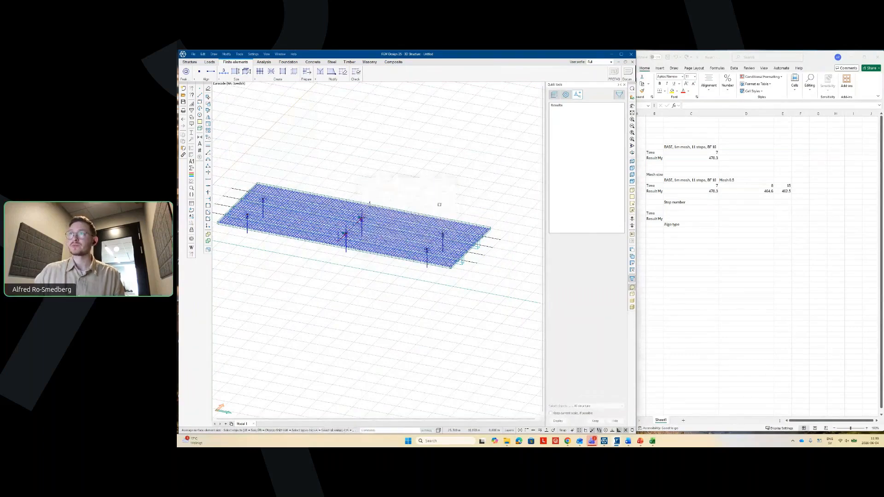
pyautogui.click(307, 72)
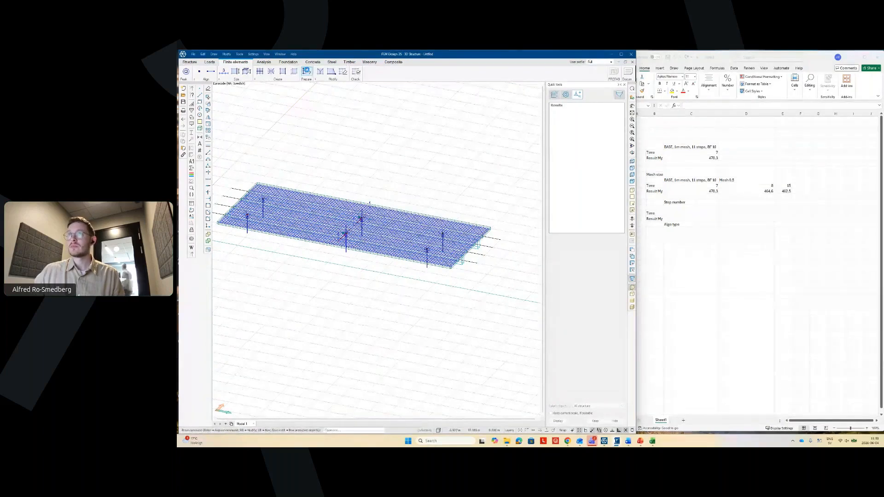
pyautogui.keyDown('shift'); pyautogui.moveTo(440, 296); pyautogui.dragTo(412, 313, button='middle'); pyautogui.keyUp('shift')
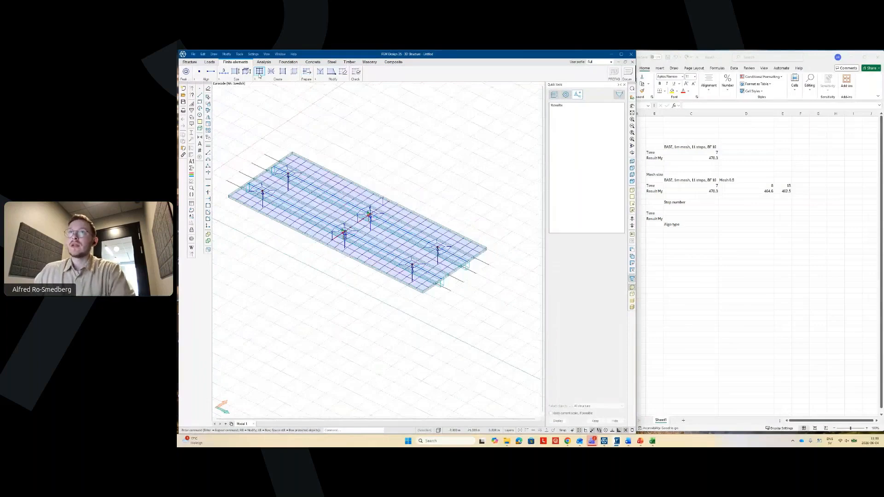
# - Recalculate the model with Load cases included until it finishes
pyautogui.click(264, 62)
pyautogui.click(185, 71)
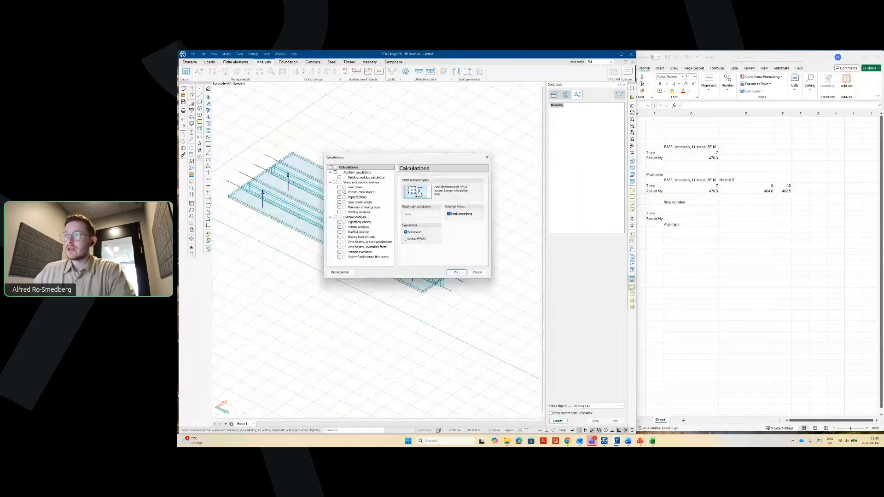
pyautogui.click(340, 187)
pyautogui.click(456, 272)
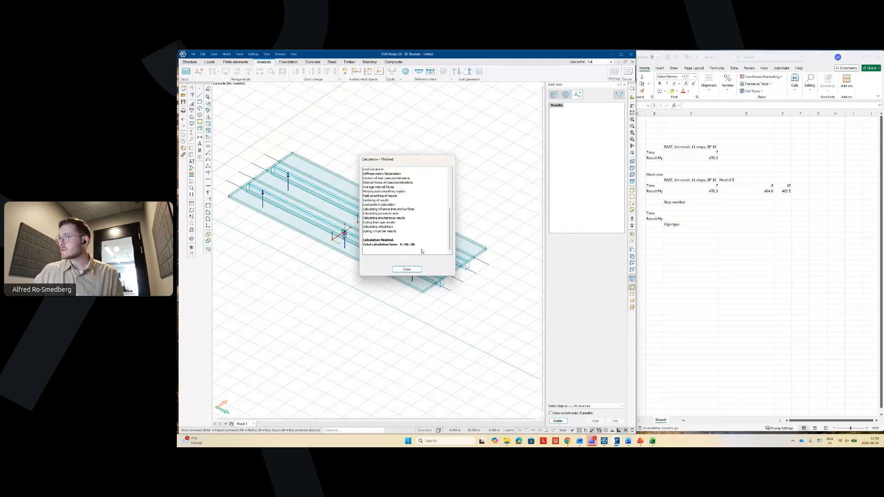
pyautogui.click(729, 216)
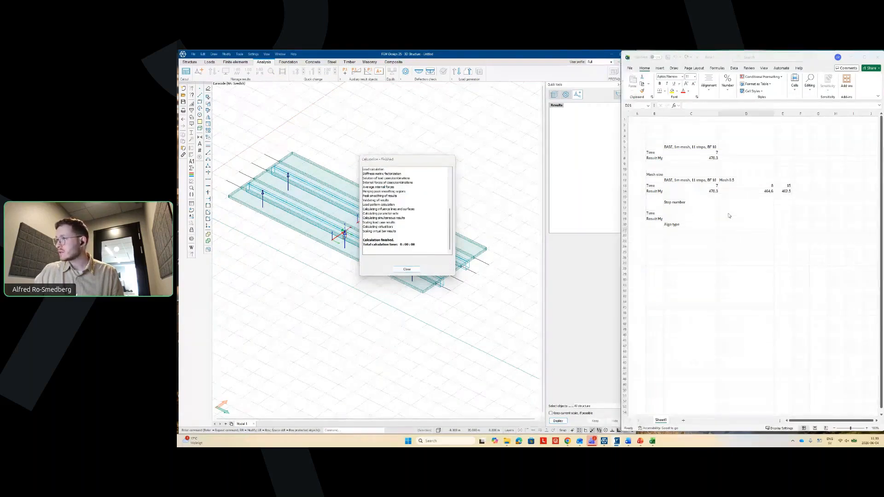
# - Enter time 8 in D18 and 19 steps in D17
pyautogui.press('Up')
pyautogui.press('Up')
pyautogui.press('Up')
pyautogui.write('8')
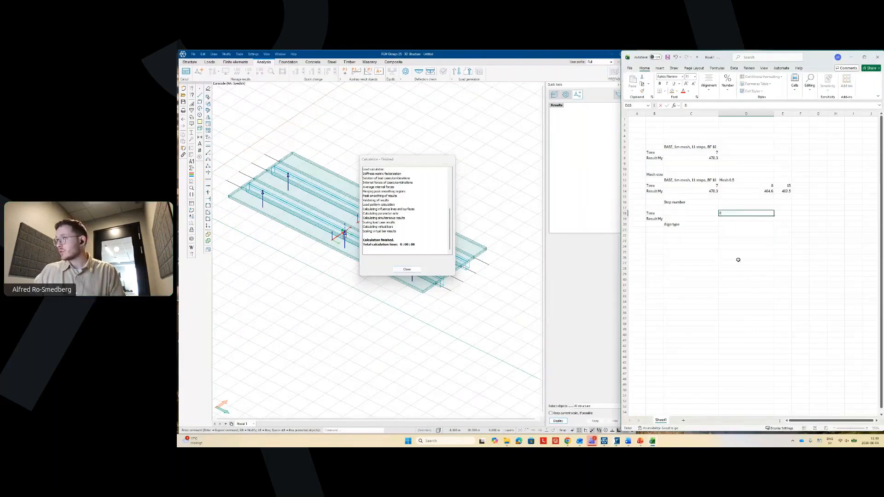
pyautogui.press('Up')
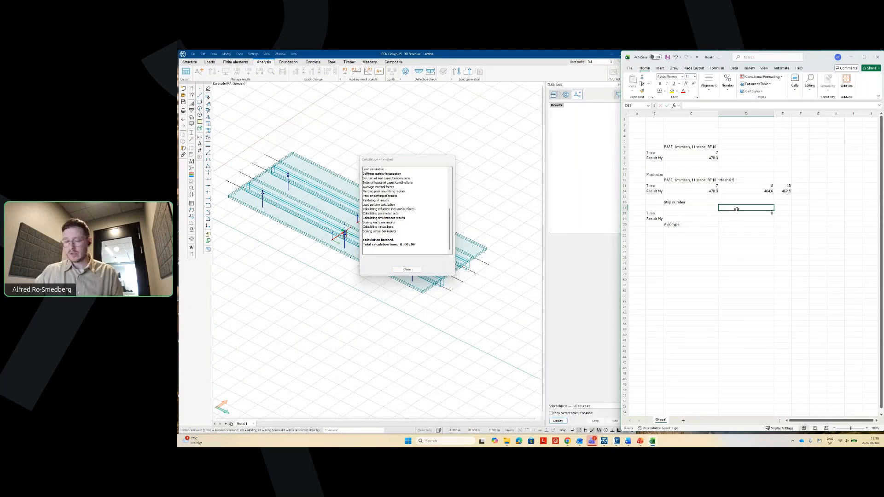
pyautogui.write('19')
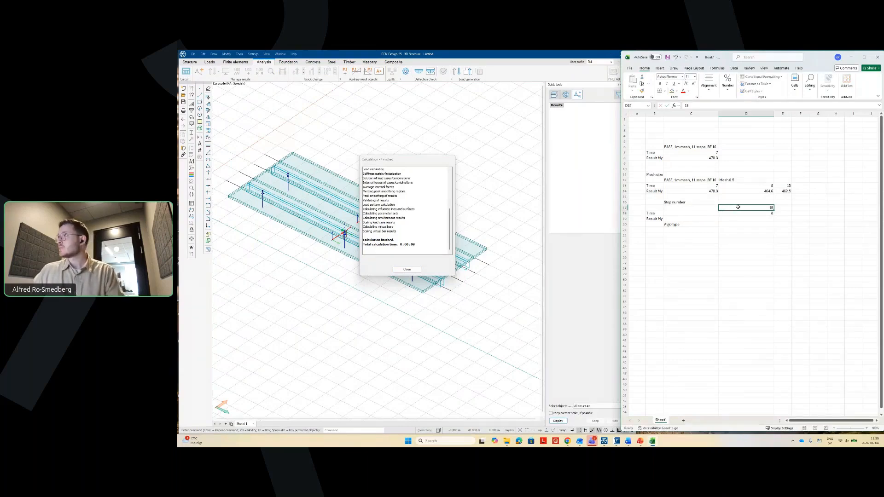
pyautogui.press('Return')
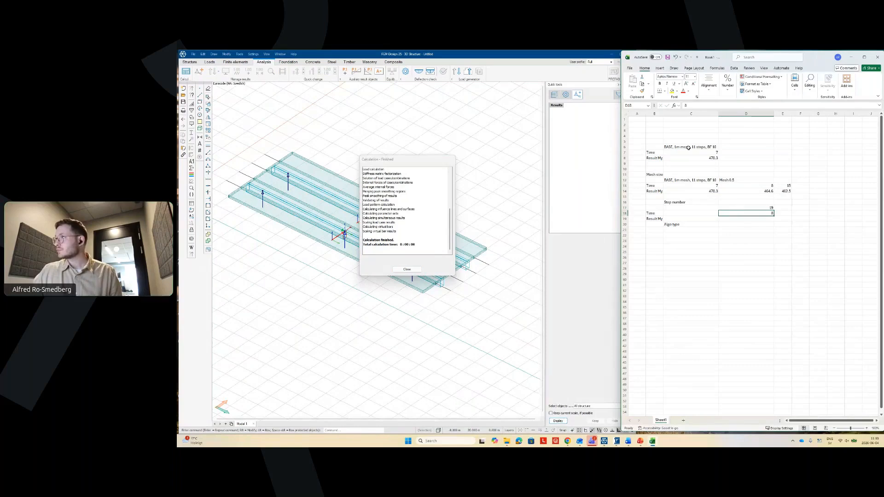
# - Copy the base-case label and values from C6:C8 into C17:C19
pyautogui.moveTo(690, 147); pyautogui.dragTo(690, 155)
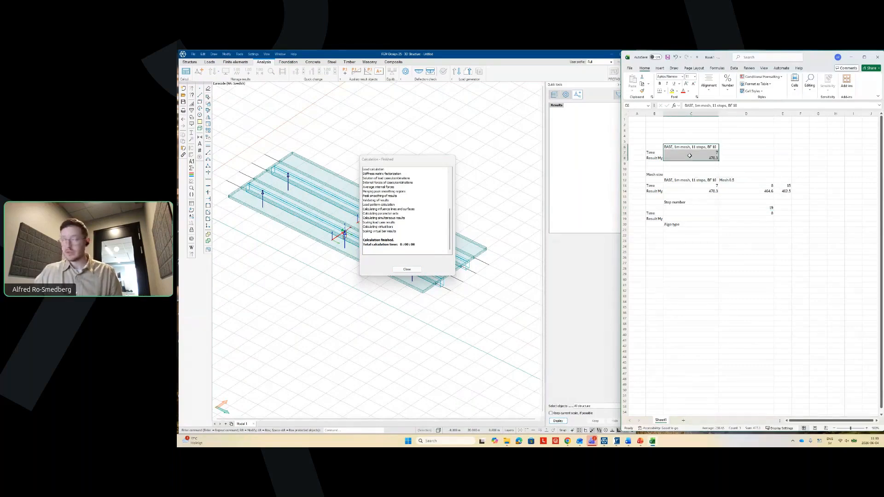
pyautogui.hotkey('ctrl', 'c')
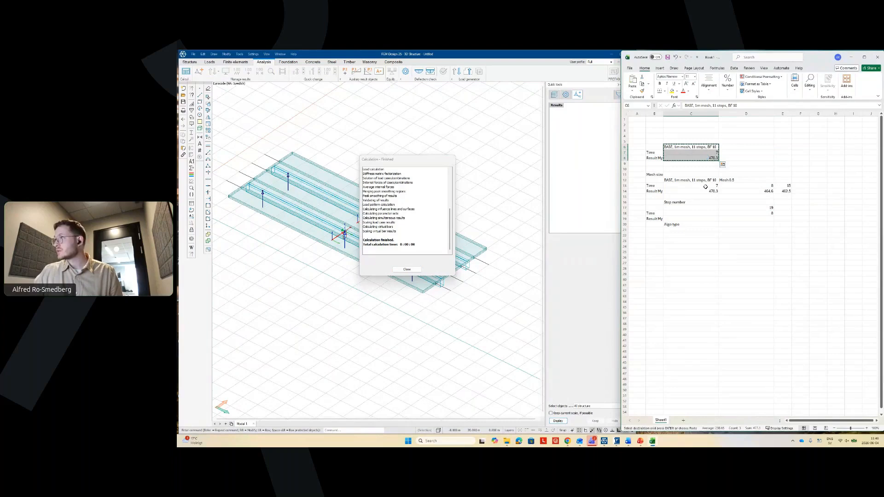
pyautogui.moveTo(691, 203); pyautogui.dragTo(690, 197)
pyautogui.click(691, 208)
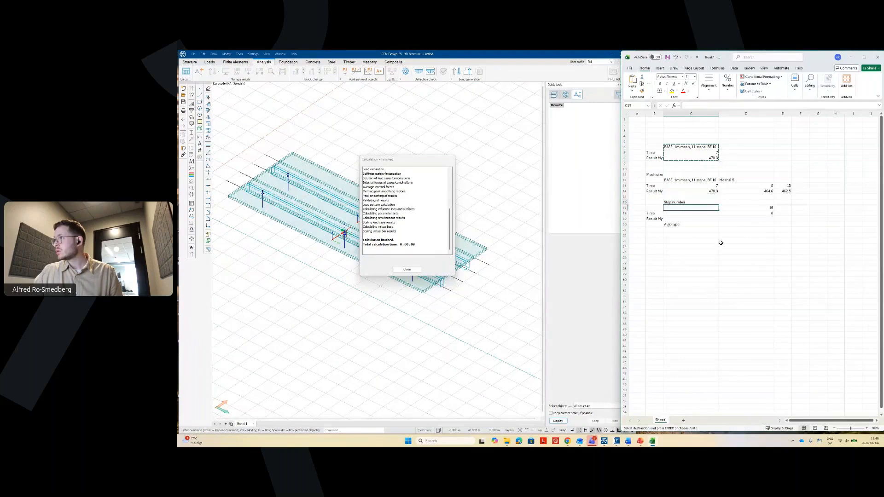
pyautogui.hotkey('ctrl', 'v')
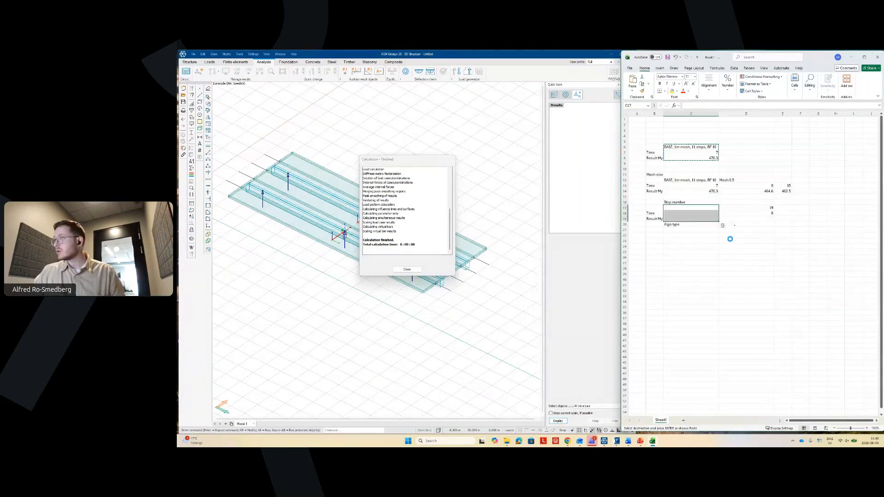
pyautogui.press('Escape')
pyautogui.click(742, 274)
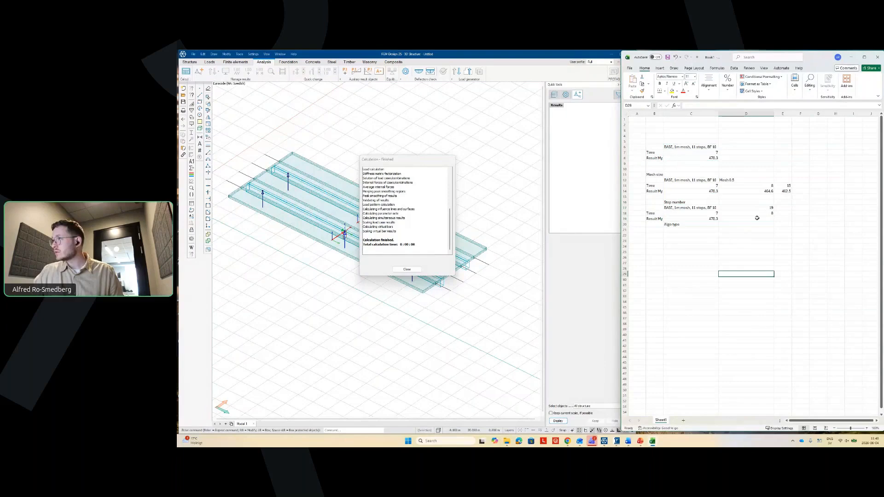
# - Move the Algo type label down to C22 and close FEM-Design's calculation report
pyautogui.click(728, 257)
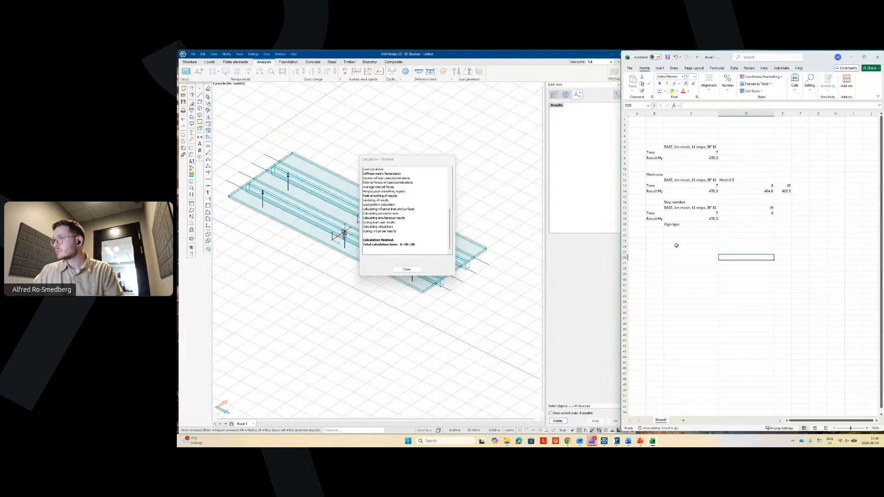
pyautogui.click(672, 225)
pyautogui.moveTo(672, 227); pyautogui.dragTo(673, 237)
pyautogui.click(690, 285)
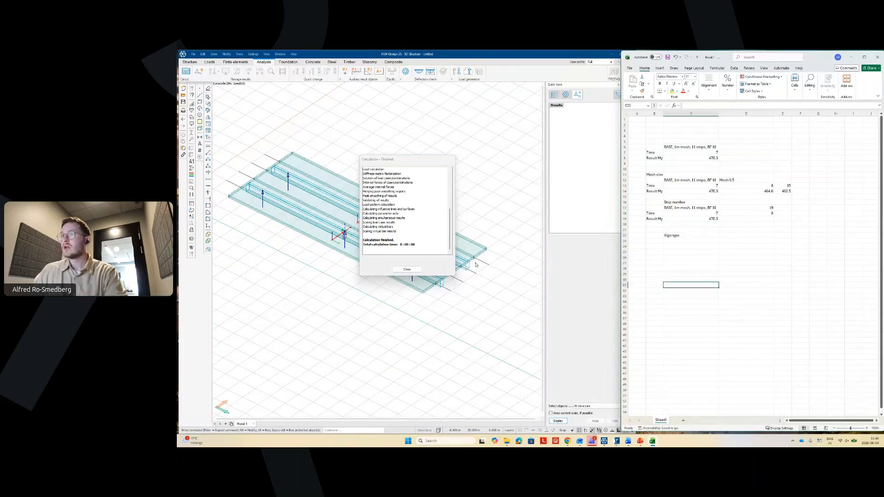
pyautogui.click(395, 271)
pyautogui.click(395, 271)
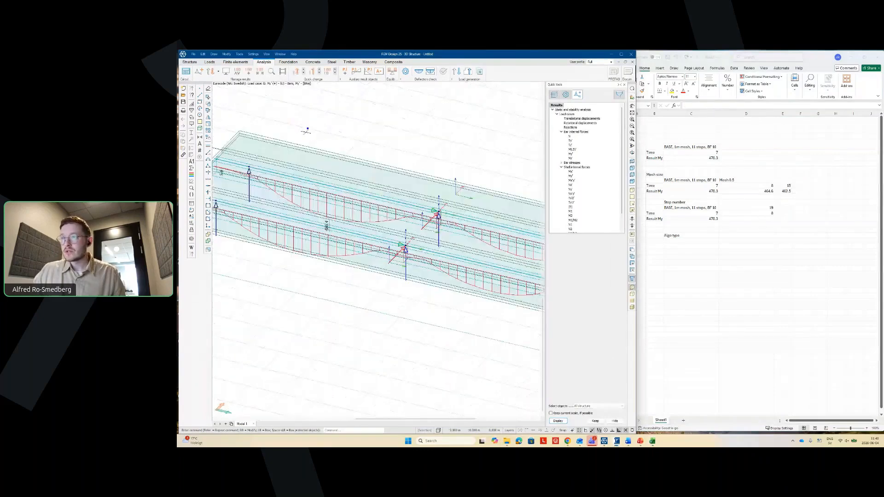
# - Enter 486.4 as the 19-step peak moment in Excel cell D19, then return to the FEM-Design model
pyautogui.scroll(3, 324, 224)
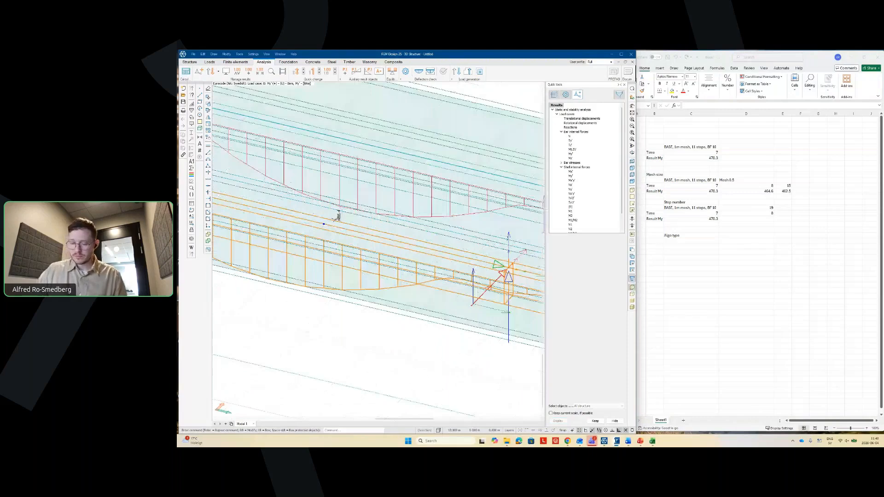
pyautogui.scroll(-3, 324, 225)
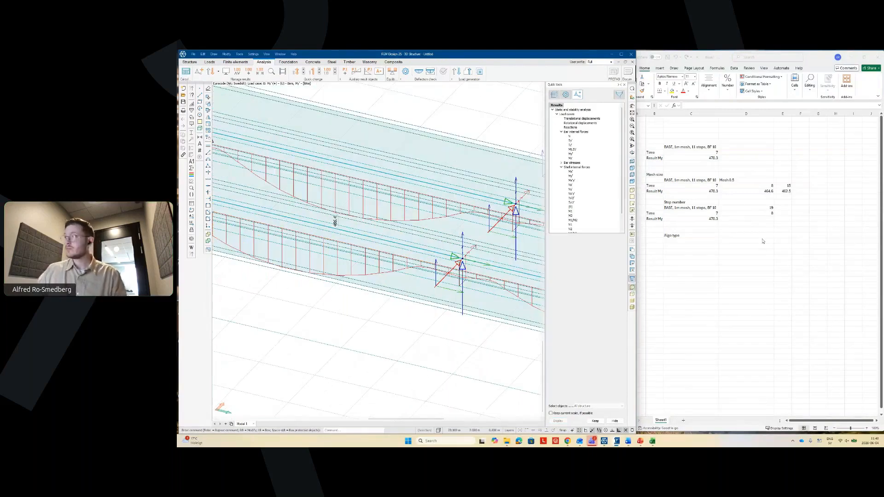
pyautogui.click(765, 219)
pyautogui.write('486.4')
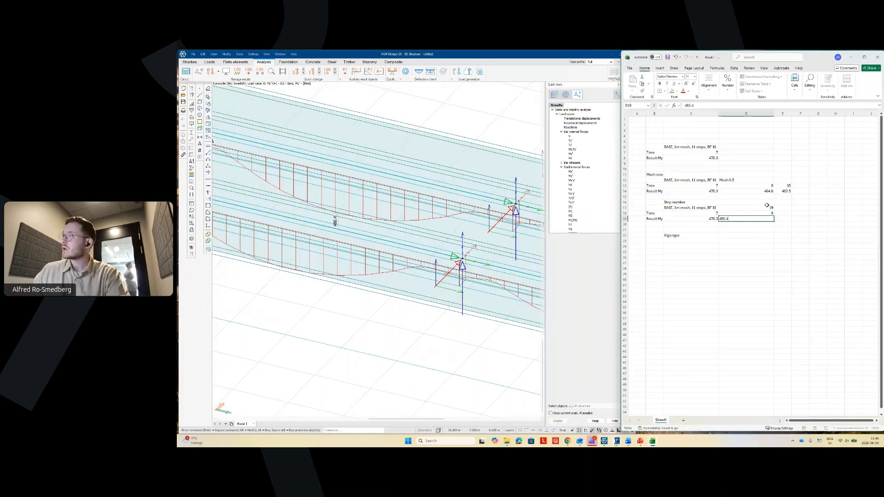
pyautogui.press('Return')
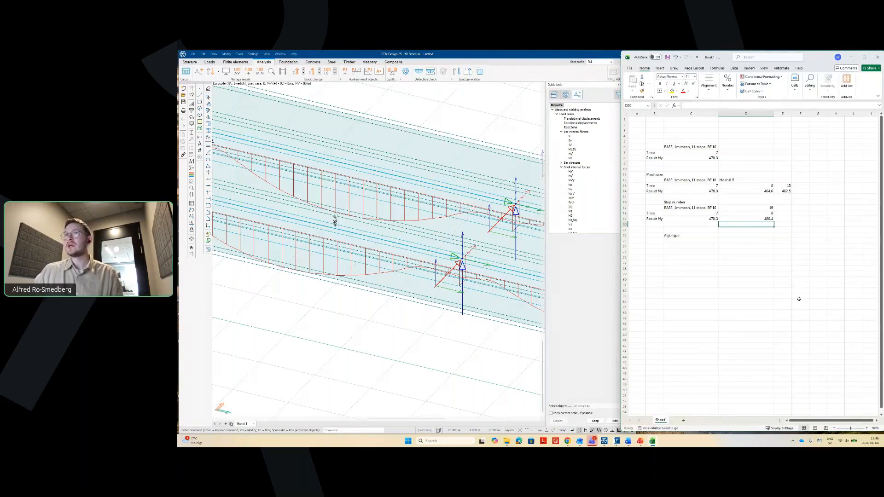
pyautogui.click(335, 173)
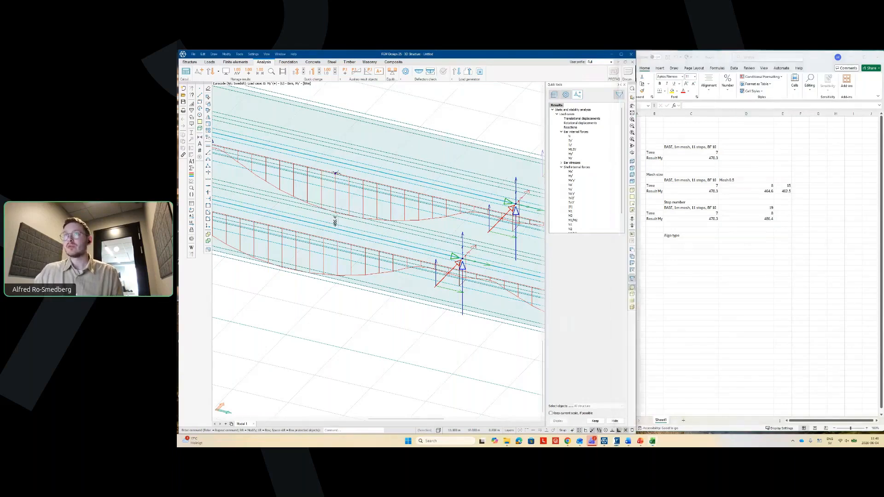
pyautogui.scroll(-3, 355, 187)
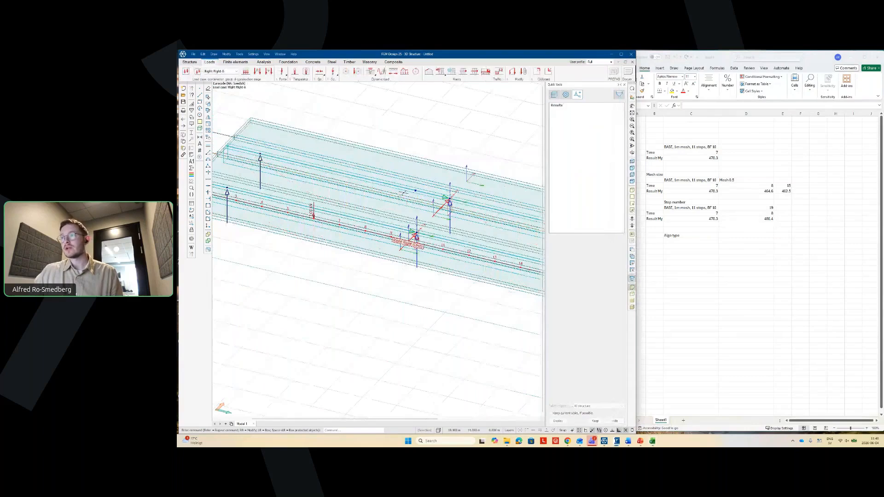
pyautogui.scroll(-1, 312, 246)
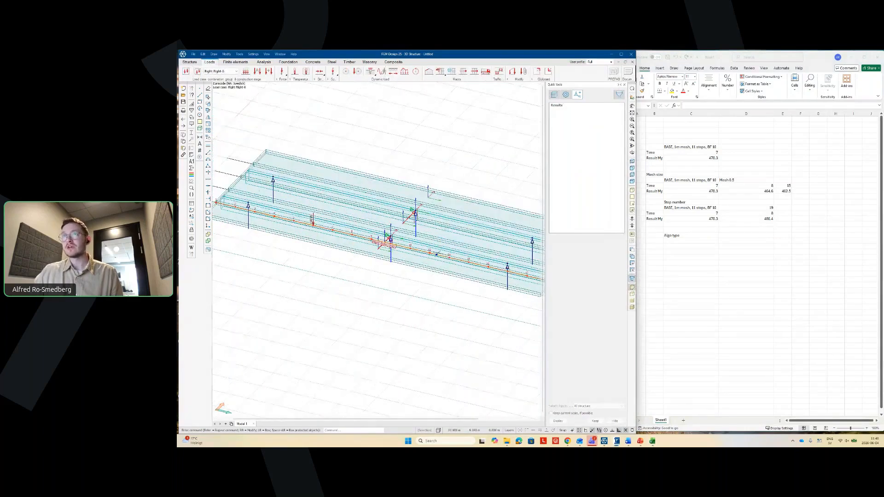
# - Display the Left Left-5 load case and orbit the deck to view the moving load
pyautogui.click(236, 71)
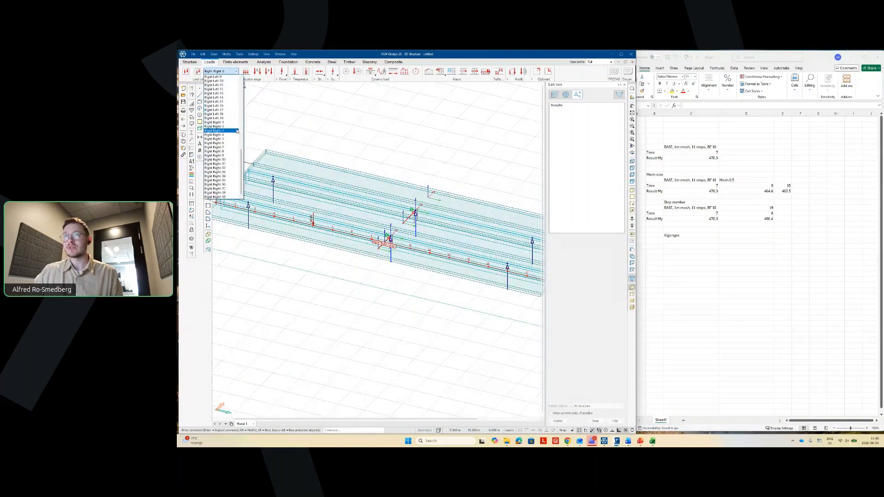
pyautogui.moveTo(241, 152); pyautogui.dragTo(240, 82)
pyautogui.click(223, 92)
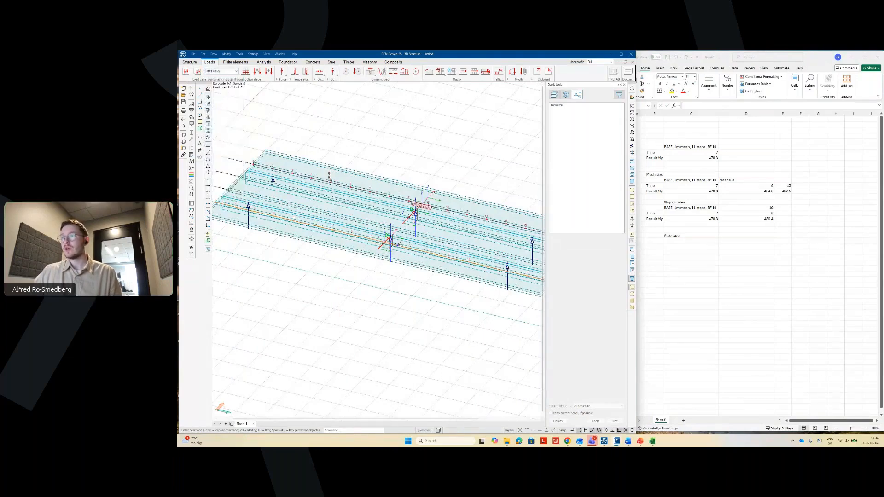
pyautogui.scroll(4, 433, 202)
pyautogui.scroll(5, 432, 205)
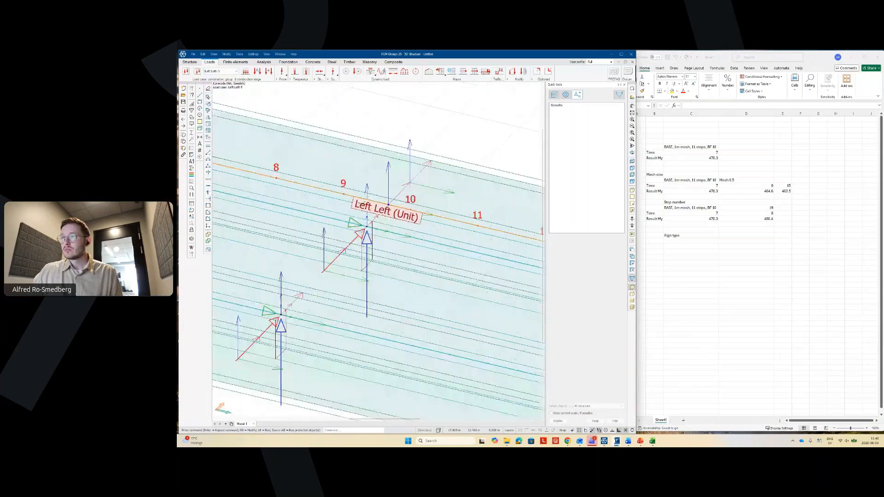
pyautogui.scroll(3, 396, 207)
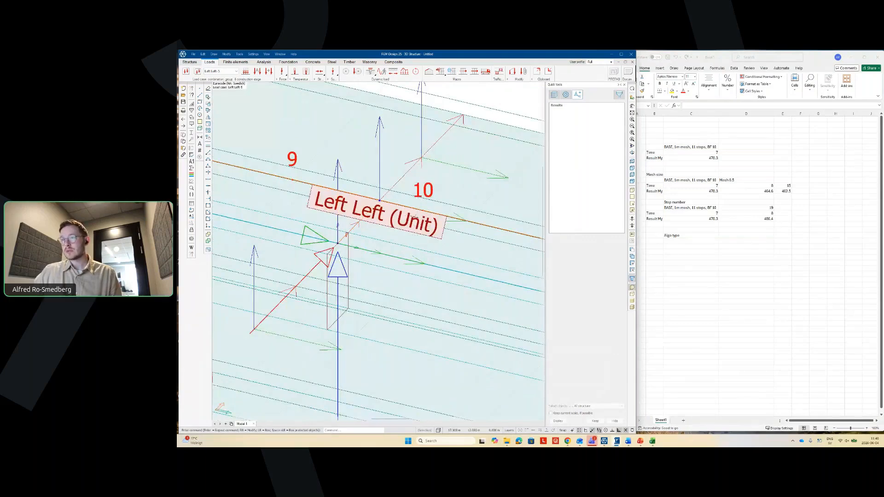
pyautogui.moveTo(414, 217); pyautogui.dragTo(333, 259, button='middle')
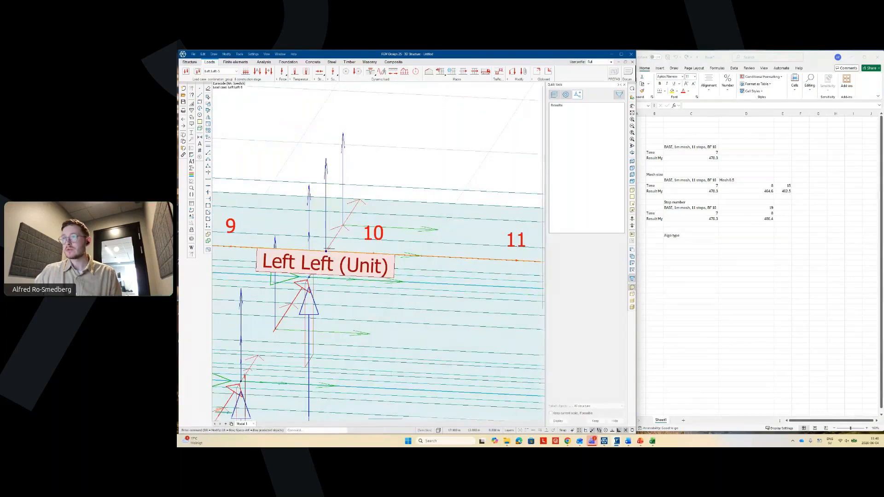
pyautogui.moveTo(326, 250); pyautogui.dragTo(449, 307, button='middle')
pyautogui.scroll(-3, 378, 250)
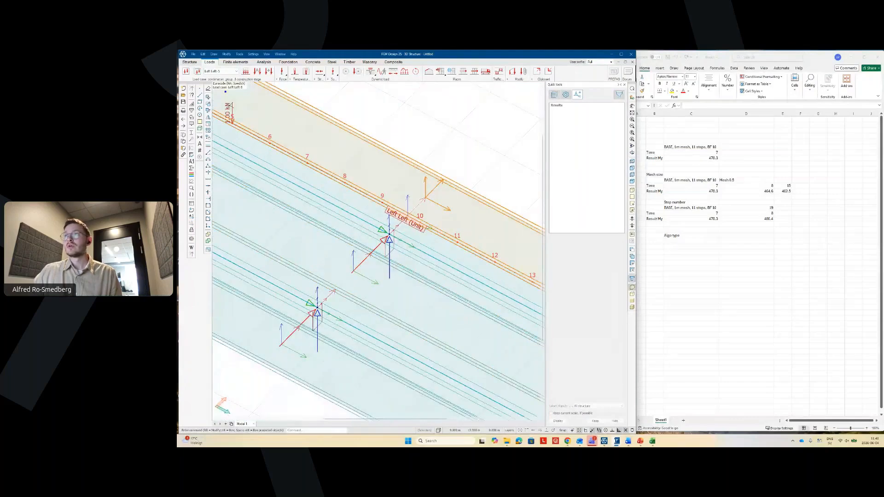
# - Switch to the Left Left-10 load case and zoom in on the moving load's numbered positions
pyautogui.click(220, 71)
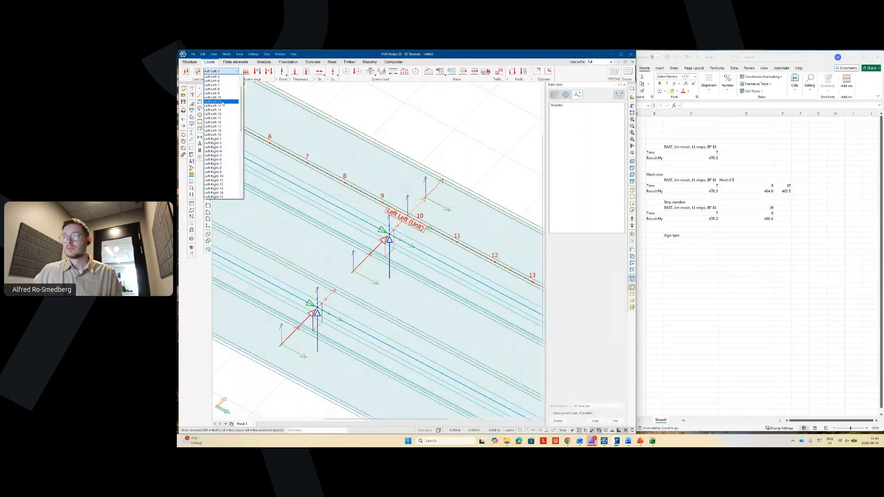
pyautogui.click(221, 103)
pyautogui.scroll(2, 445, 215)
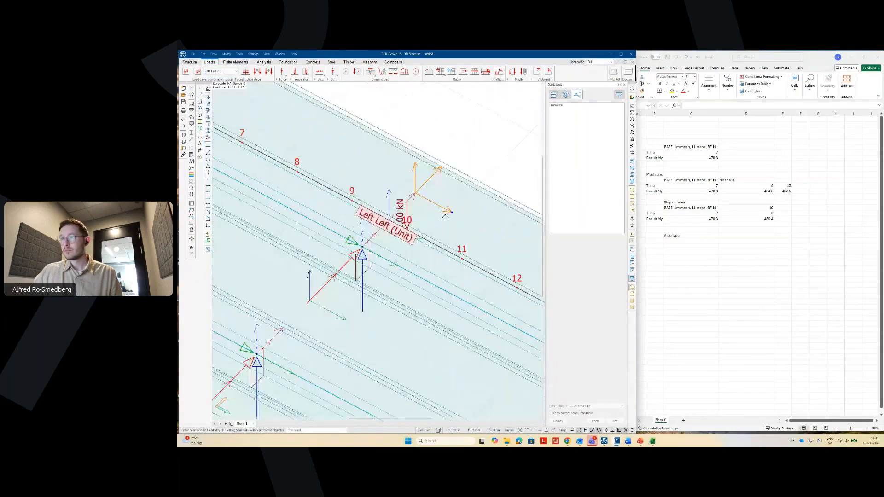
pyautogui.scroll(1, 445, 214)
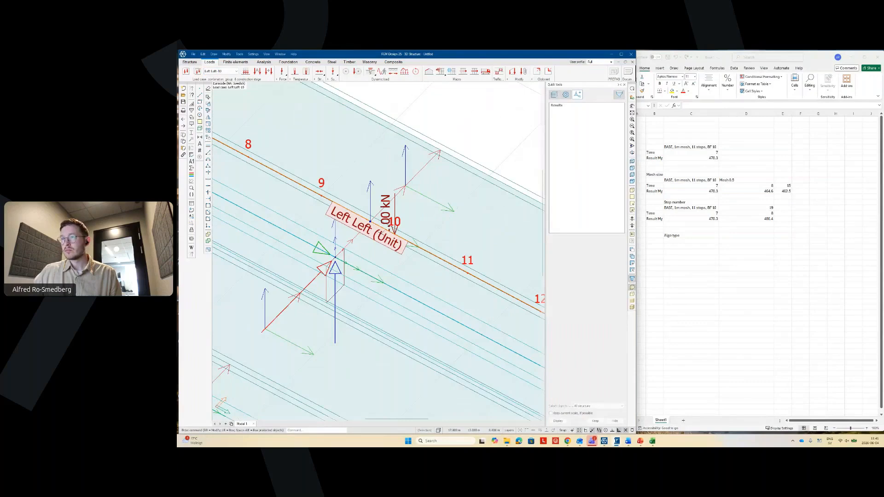
pyautogui.moveTo(445, 216); pyautogui.dragTo(417, 237, button='middle')
pyautogui.scroll(2, 361, 247)
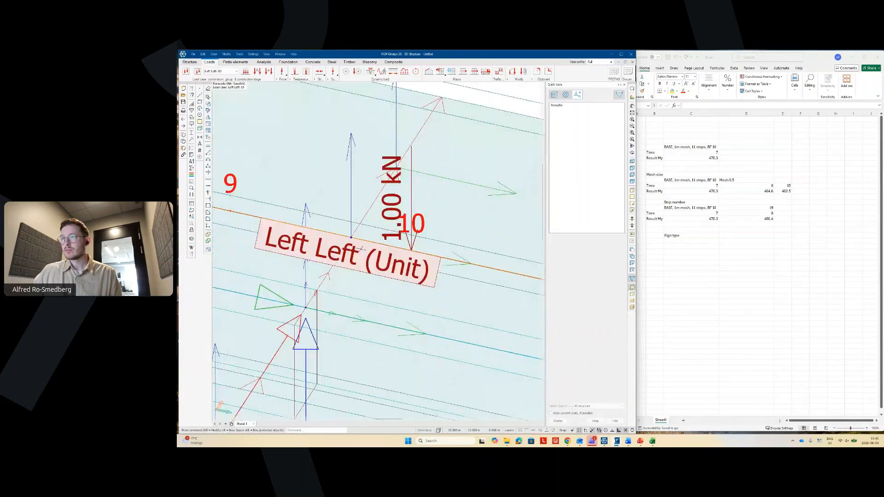
# - Set the Left Left moving load's step distance to 0.75 m
pyautogui.rightClick(388, 166)
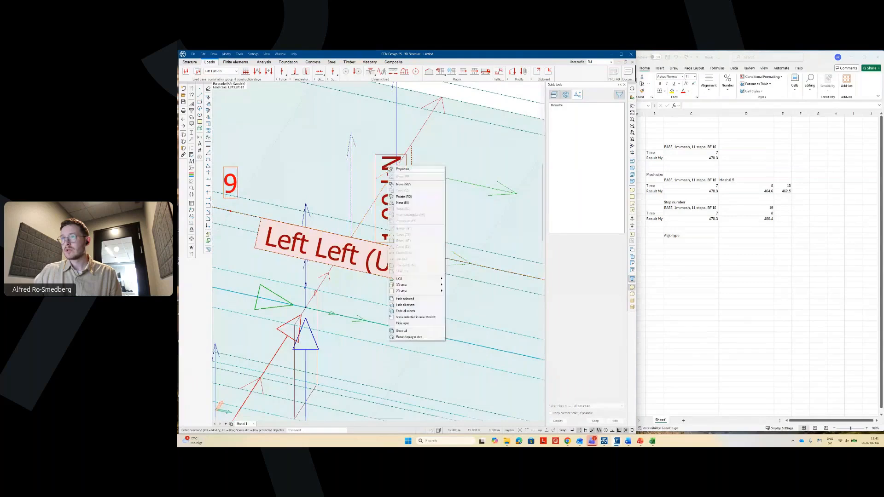
pyautogui.click(400, 176)
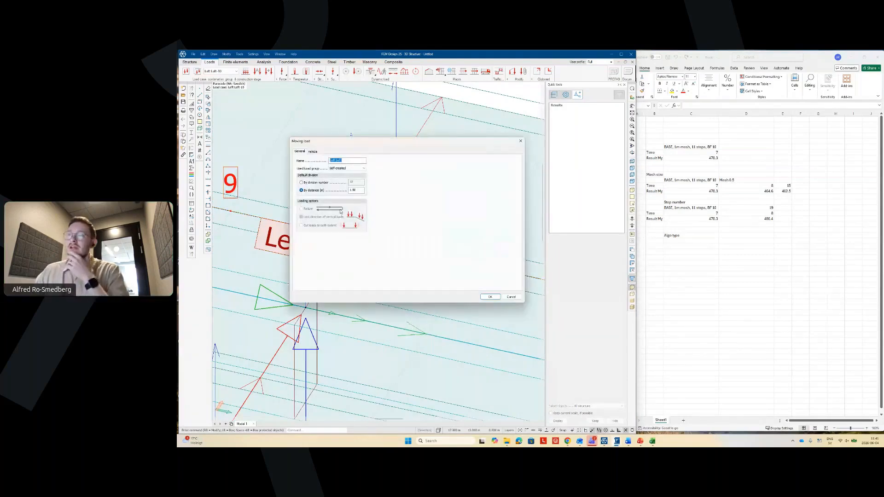
pyautogui.doubleClick(353, 190)
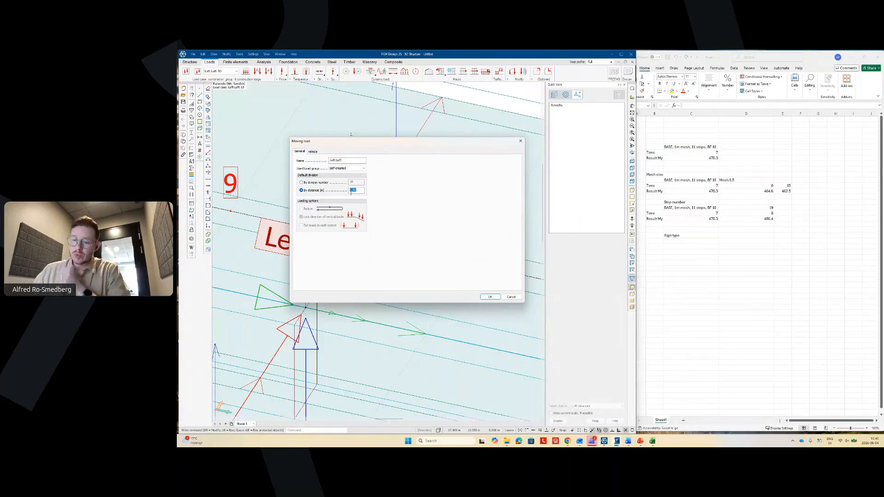
pyautogui.write('0.75')
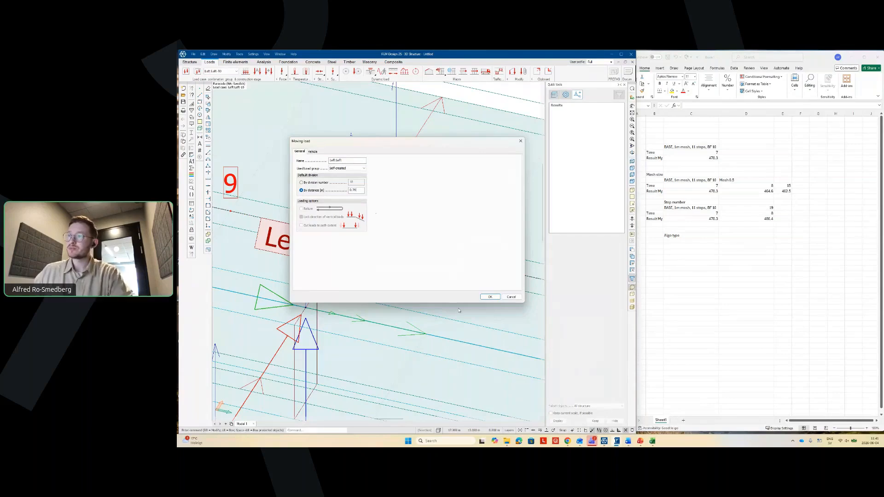
pyautogui.press('Return')
pyautogui.scroll(-5, 364, 316)
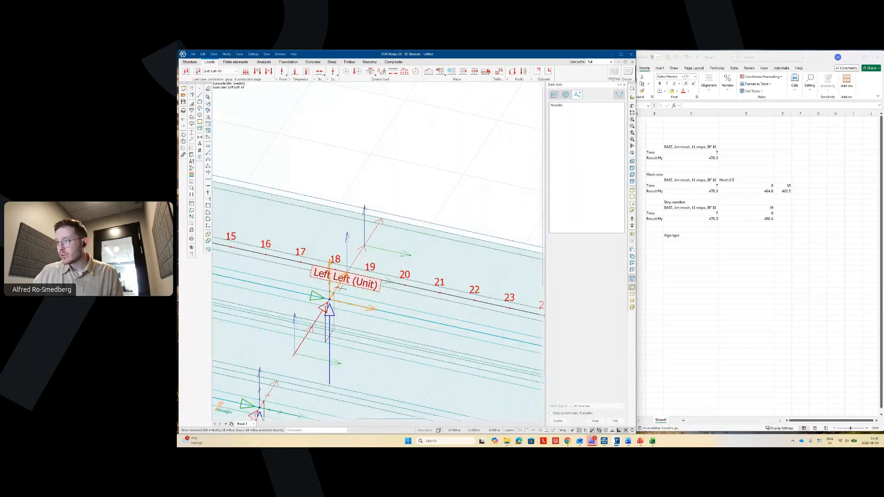
pyautogui.scroll(-3, 342, 288)
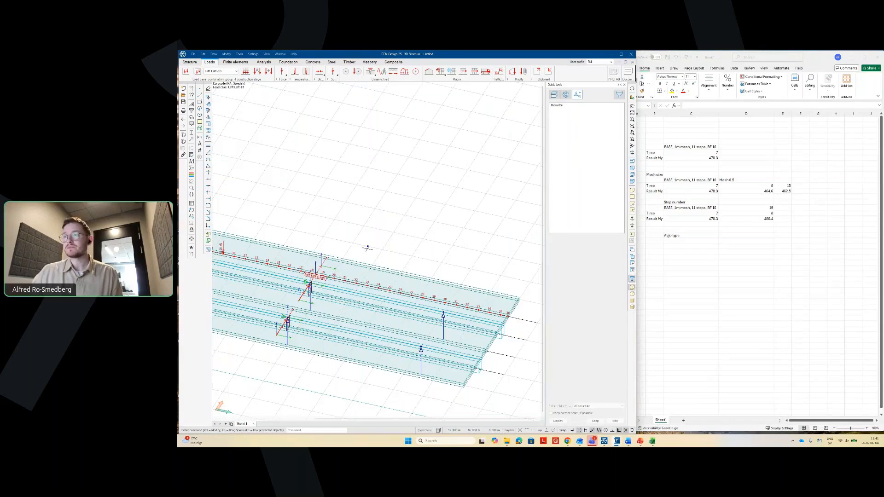
pyautogui.scroll(-2, 391, 261)
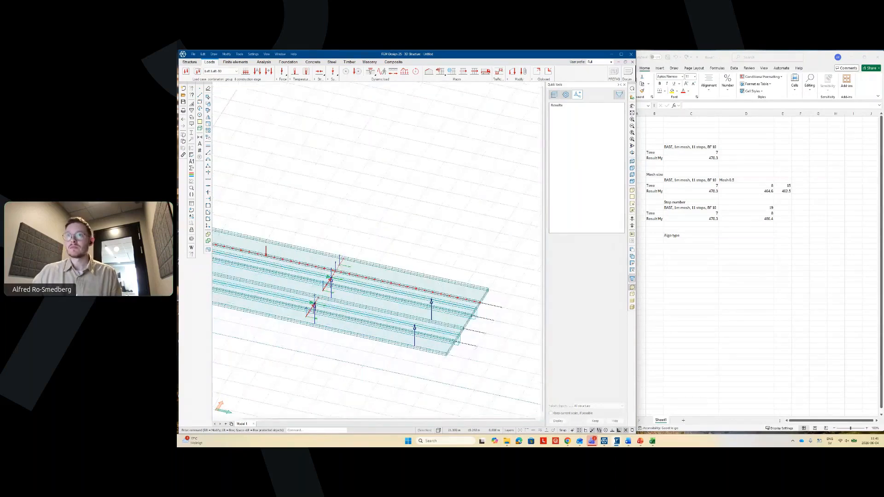
# - Display the Left Right-2 load case
pyautogui.click(221, 70)
pyautogui.click(227, 194)
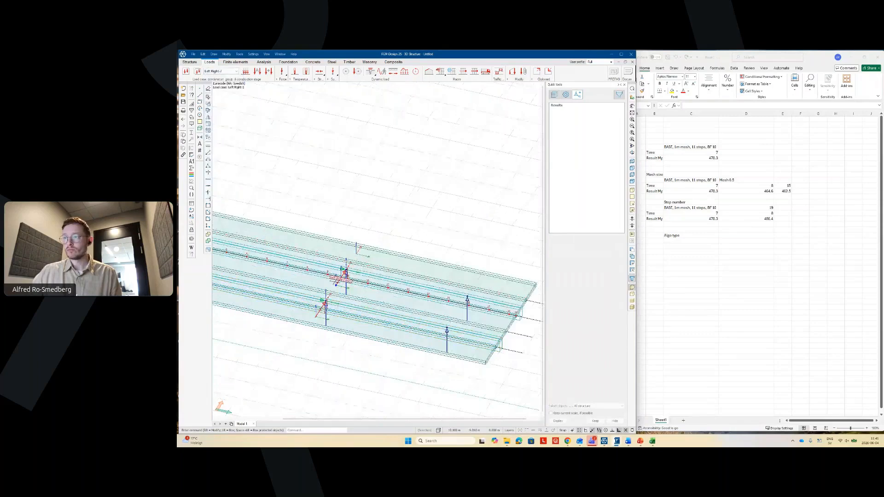
pyautogui.scroll(5, 343, 276)
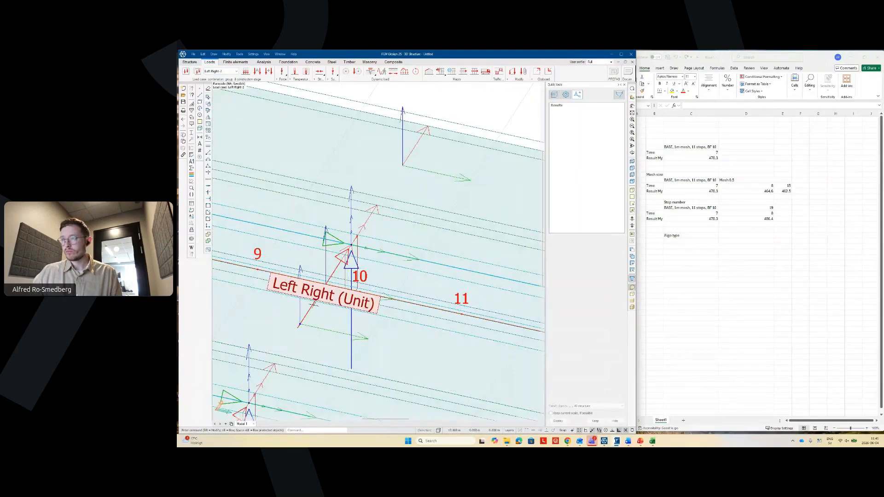
# - On load case Left Right-10, set the Left Right moving load to 36 divisions
pyautogui.moveTo(314, 304); pyautogui.dragTo(390, 293, button='middle')
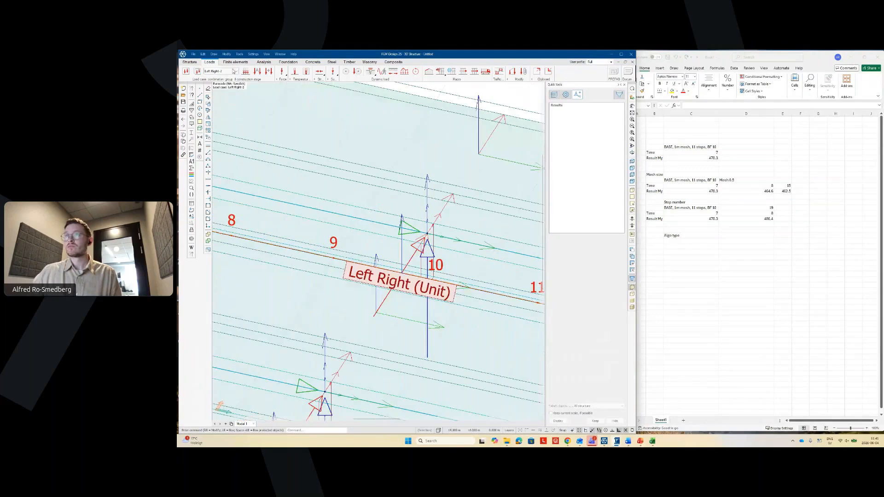
pyautogui.click(234, 71)
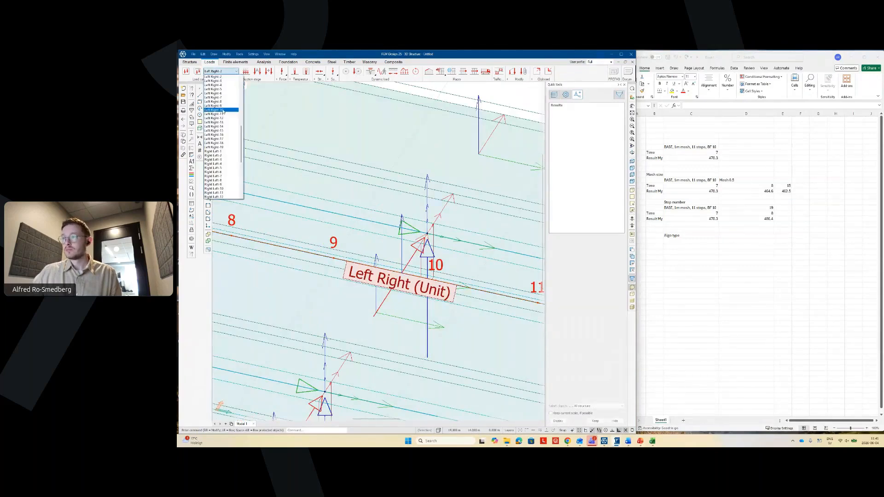
pyautogui.click(224, 110)
pyautogui.rightClick(425, 255)
pyautogui.click(429, 258)
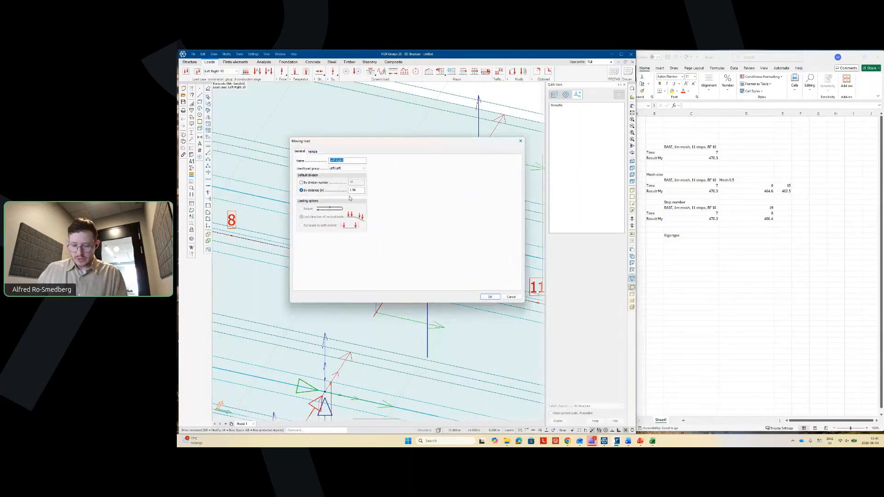
pyautogui.moveTo(357, 190); pyautogui.dragTo(343, 191)
pyautogui.write('0.75')
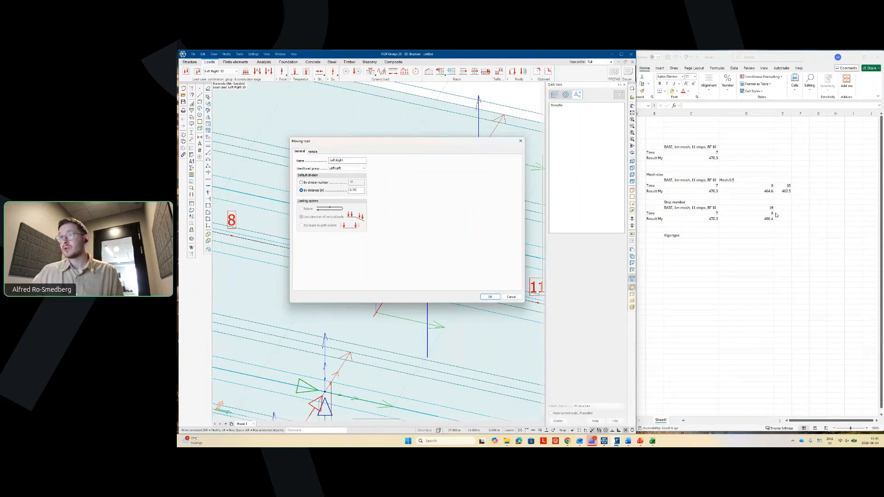
pyautogui.click(346, 183)
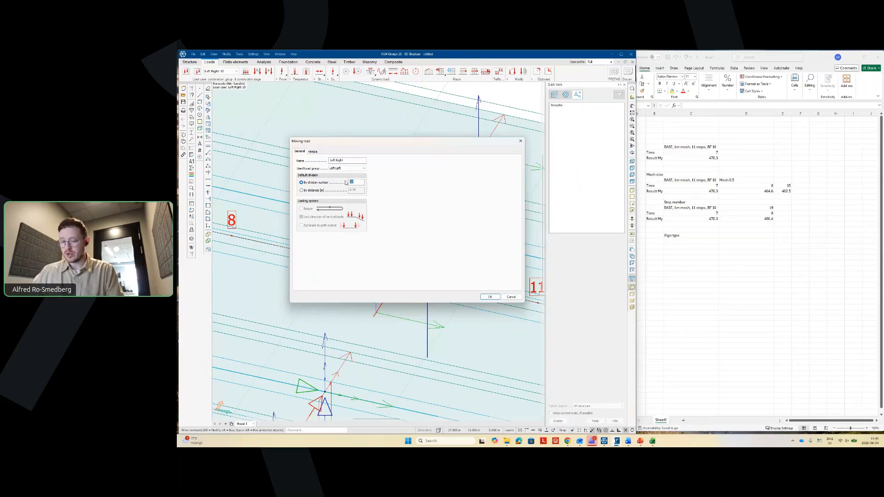
pyautogui.write('36')
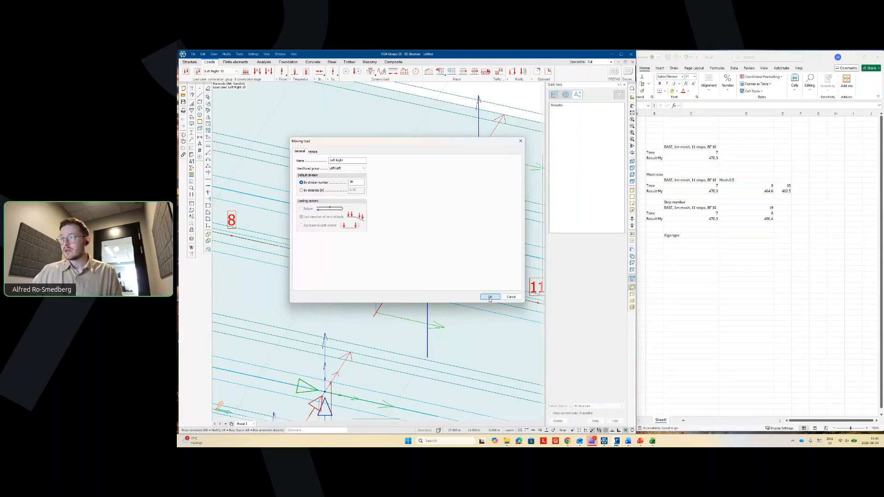
pyautogui.click(490, 297)
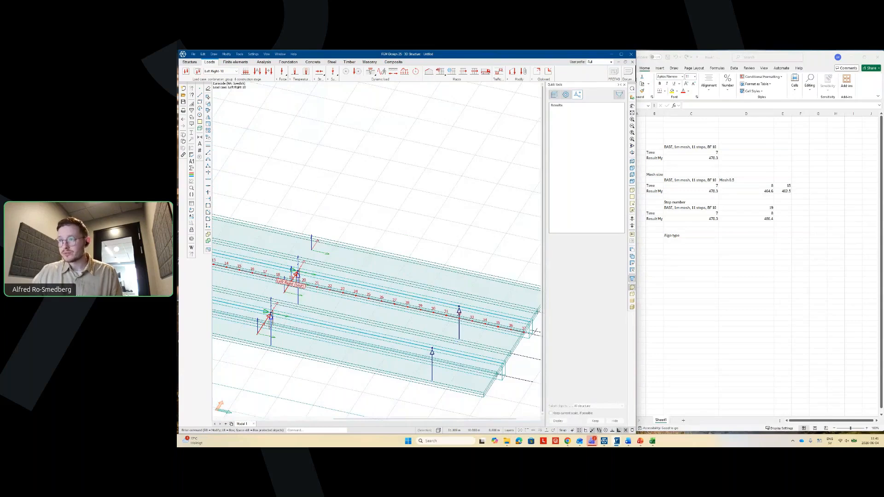
pyautogui.scroll(3, 249, 258)
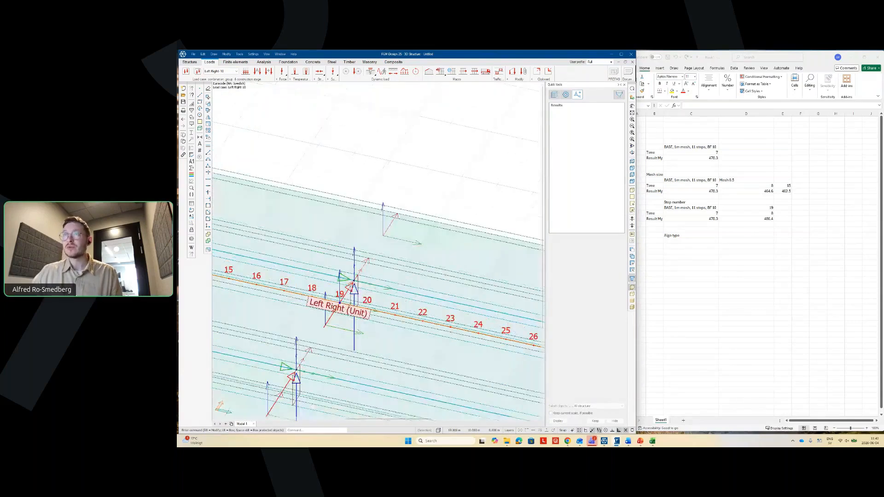
pyautogui.scroll(8, 338, 274)
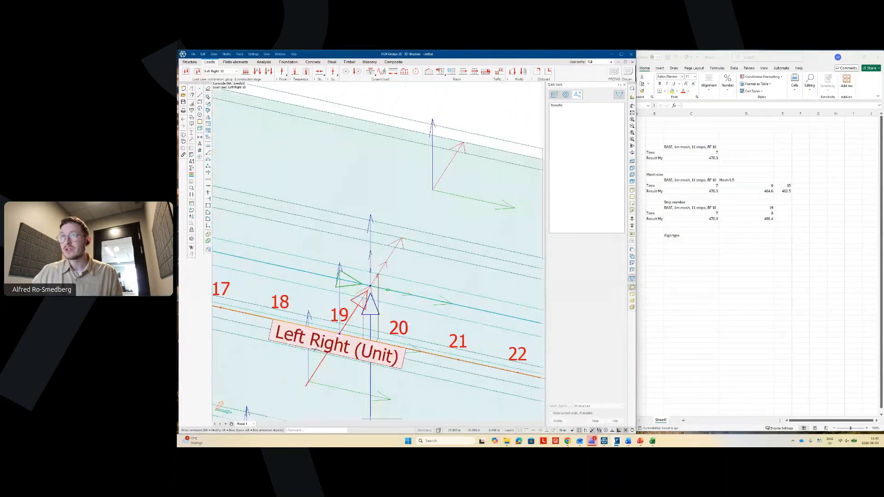
pyautogui.scroll(-3, 372, 293)
# - On load case Left Right-19, change the moving load's division count to 35
pyautogui.click(225, 75)
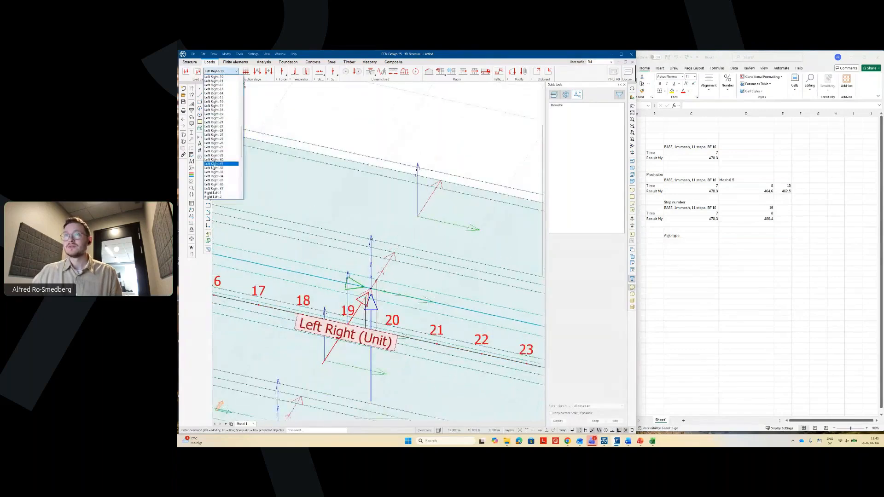
pyautogui.click(218, 114)
pyautogui.scroll(4, 369, 347)
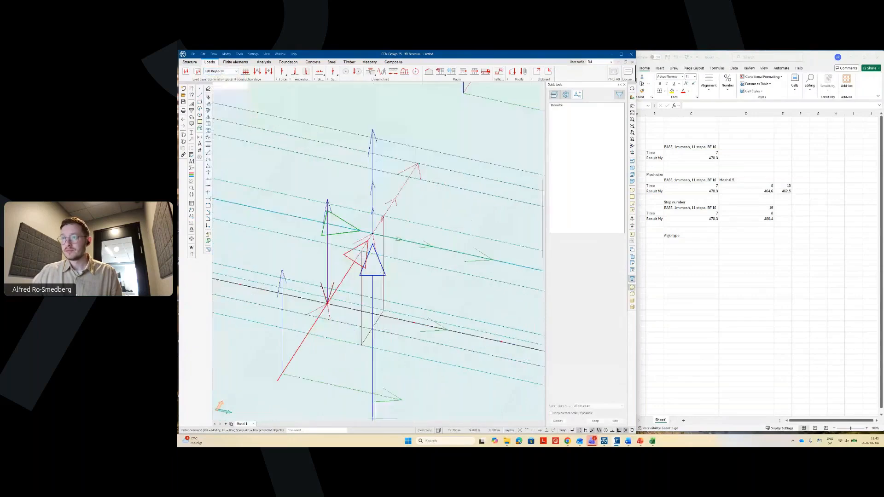
pyautogui.rightClick(306, 253)
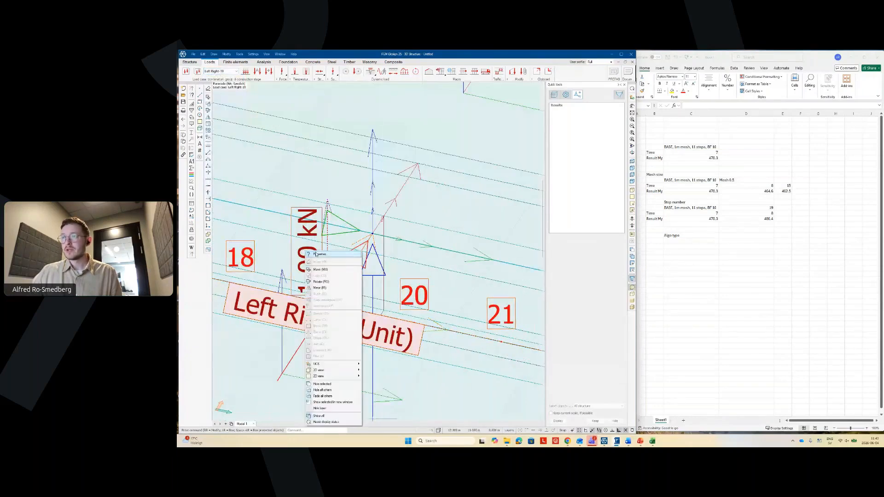
pyautogui.click(319, 254)
pyautogui.click(356, 182)
pyautogui.press('BackSpace')
pyautogui.write('5')
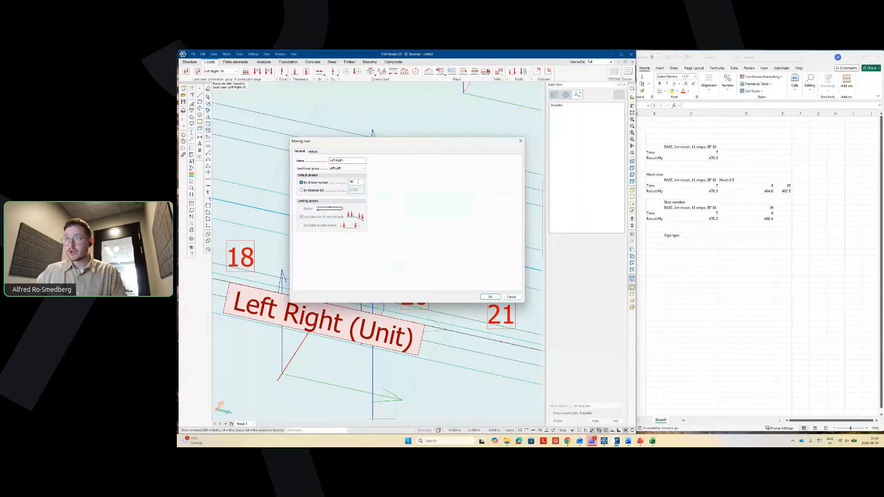
pyautogui.click(490, 297)
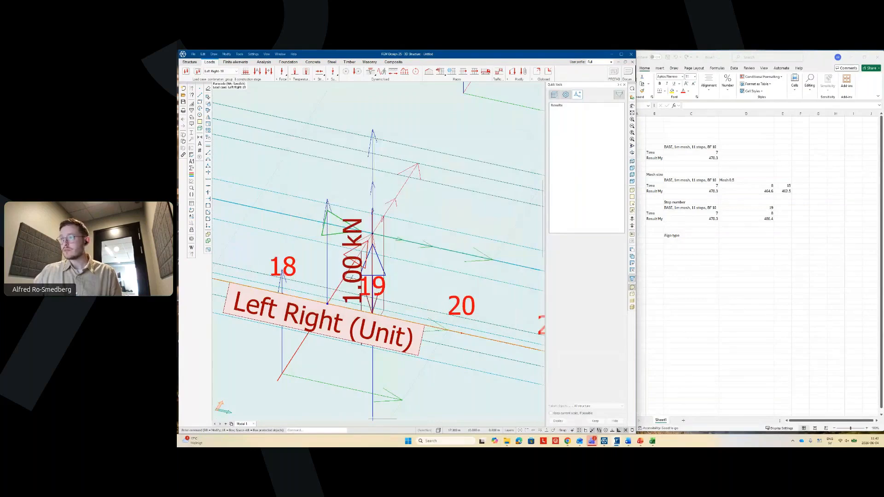
pyautogui.scroll(-7, 355, 237)
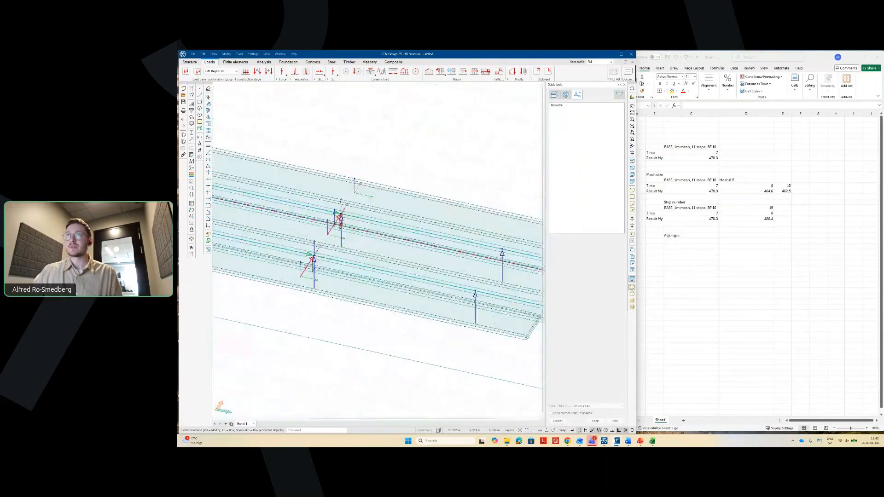
pyautogui.scroll(1, 282, 255)
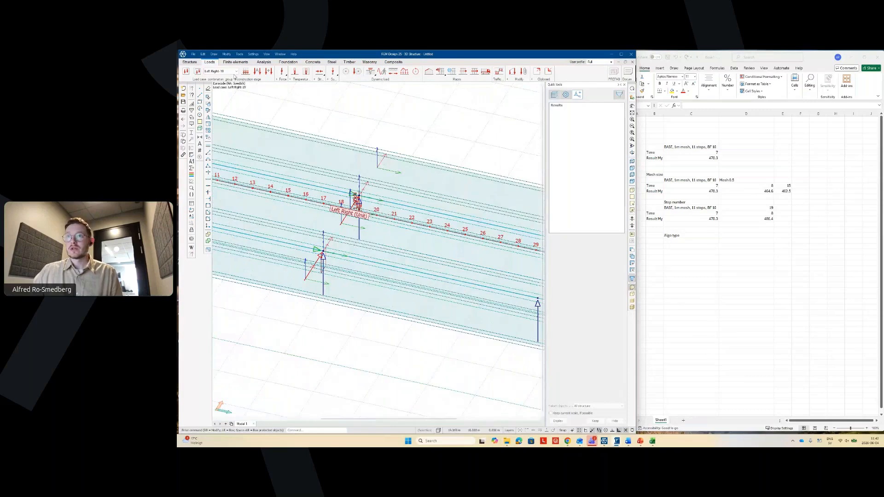
# - On load case Right Left-9, give the Right Left moving load 35 divisions
pyautogui.click(235, 72)
pyautogui.click(227, 184)
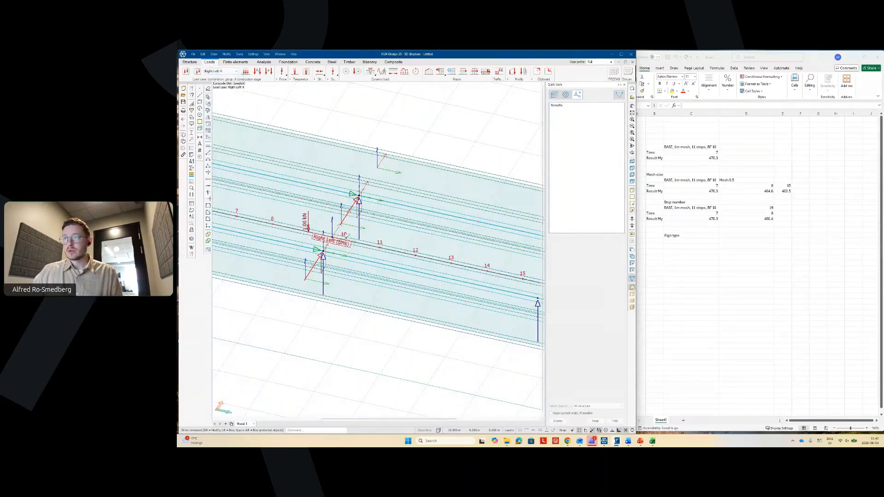
pyautogui.scroll(3, 329, 242)
pyautogui.scroll(1, 322, 242)
pyautogui.scroll(3, 322, 243)
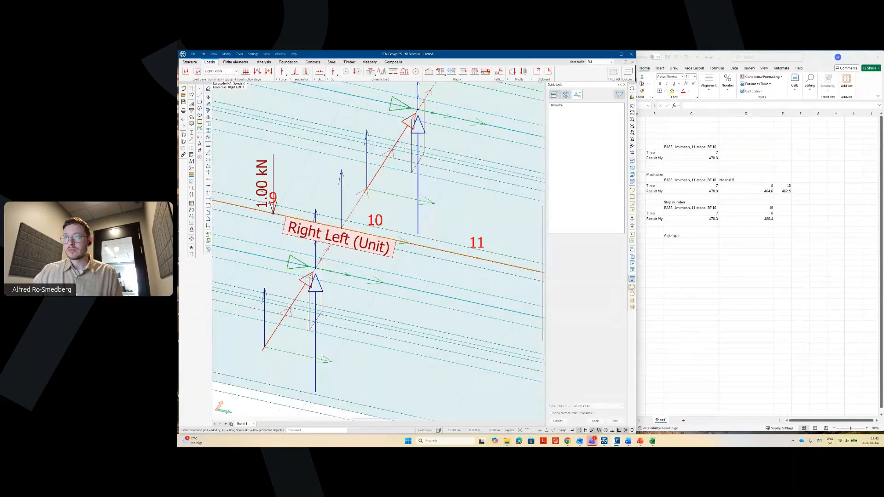
pyautogui.scroll(4, 313, 225)
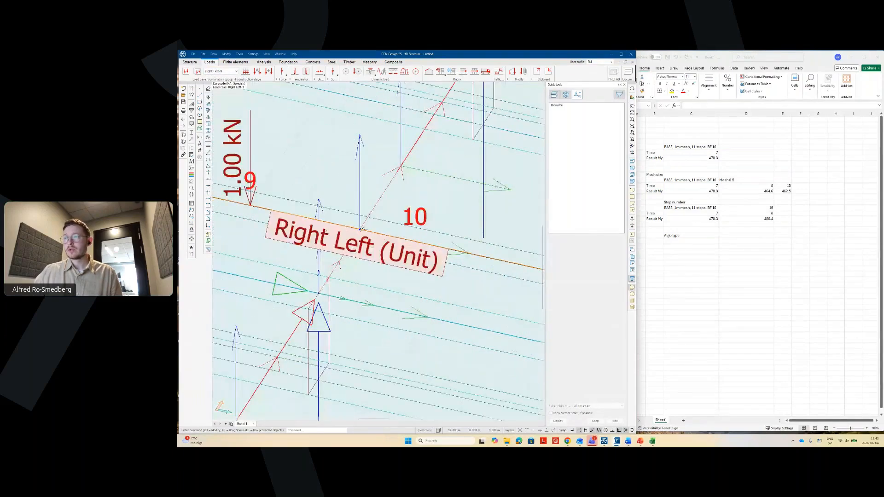
pyautogui.scroll(-3, 384, 297)
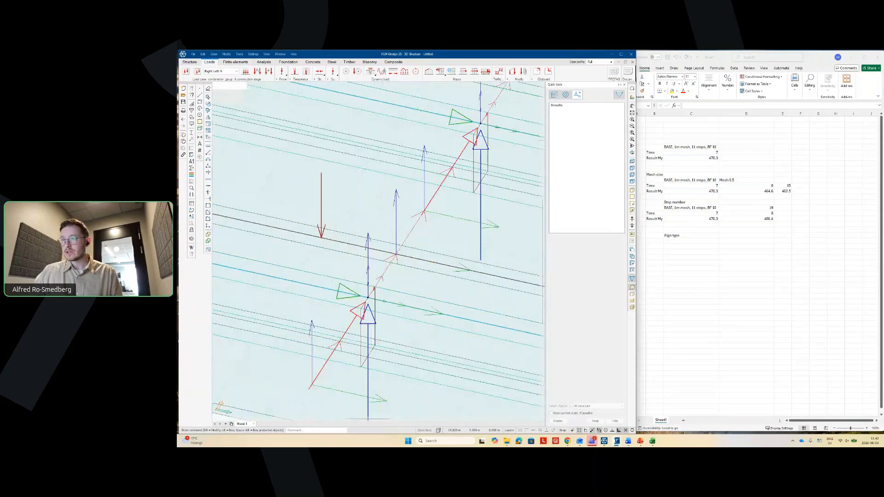
pyautogui.keyDown('shift'); pyautogui.moveTo(416, 294); pyautogui.dragTo(299, 188, button='middle'); pyautogui.keyUp('shift')
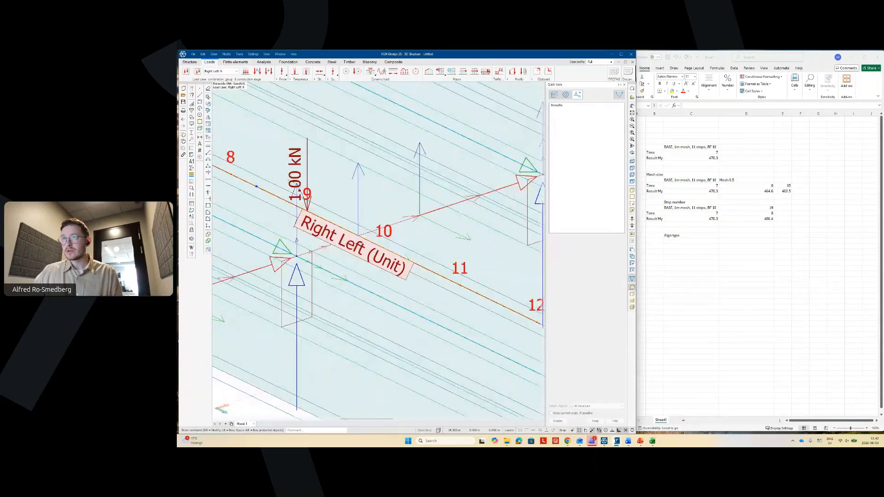
pyautogui.rightClick(296, 201)
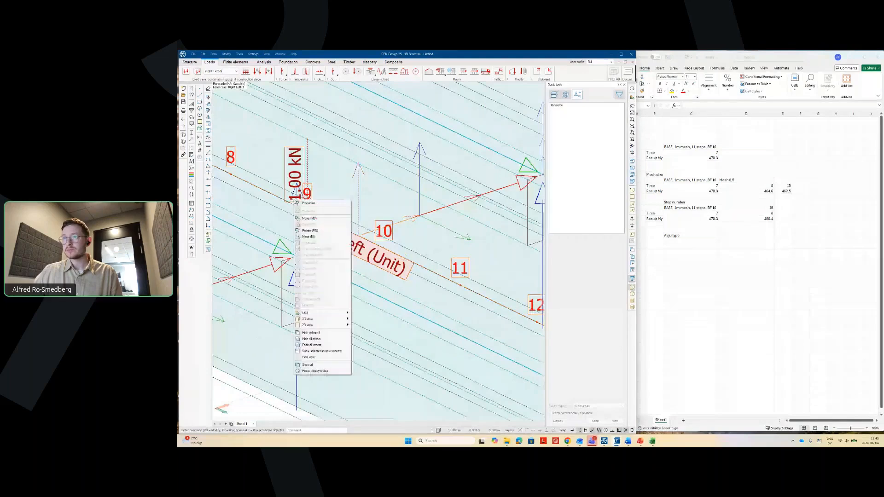
pyautogui.click(306, 203)
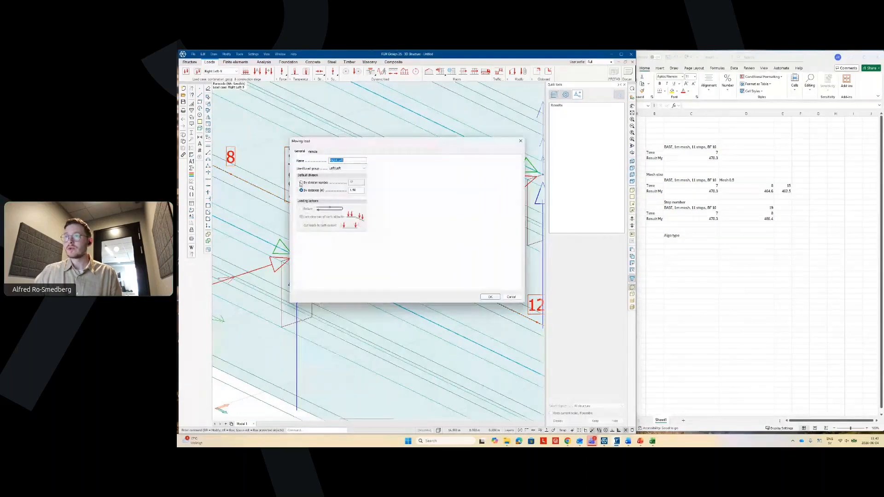
pyautogui.write('35')
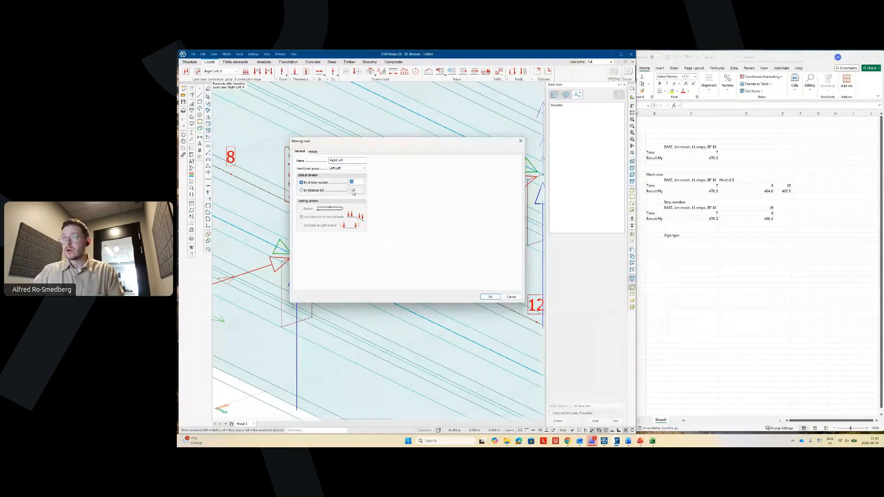
pyautogui.click(490, 297)
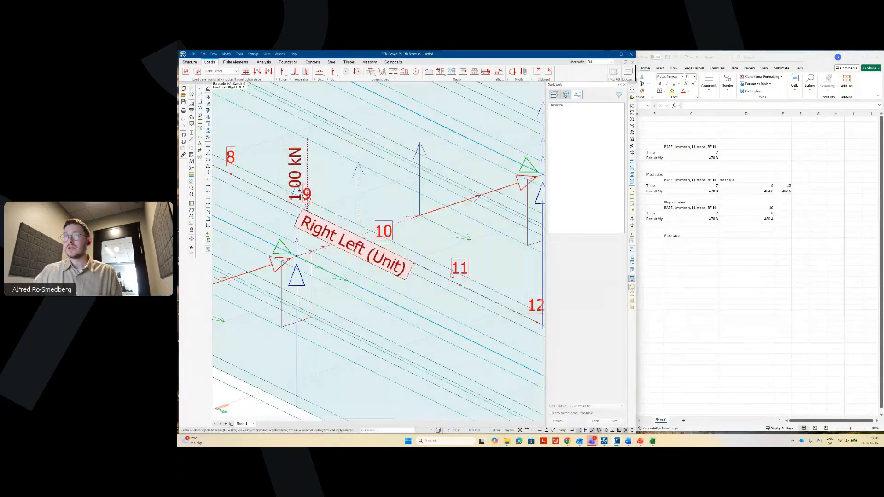
# - On load case Right Right-9, review and accept the Right Right moving load's division settings
pyautogui.click(233, 71)
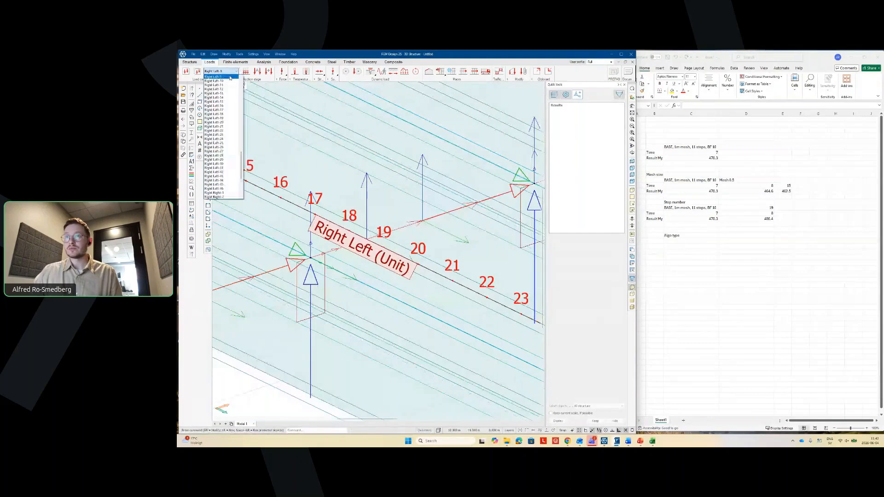
pyautogui.scroll(-5, 234, 177)
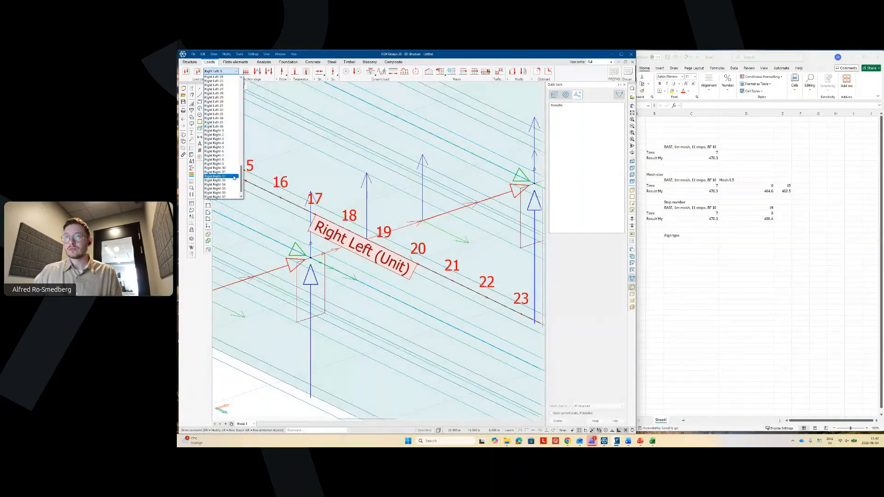
pyautogui.click(216, 164)
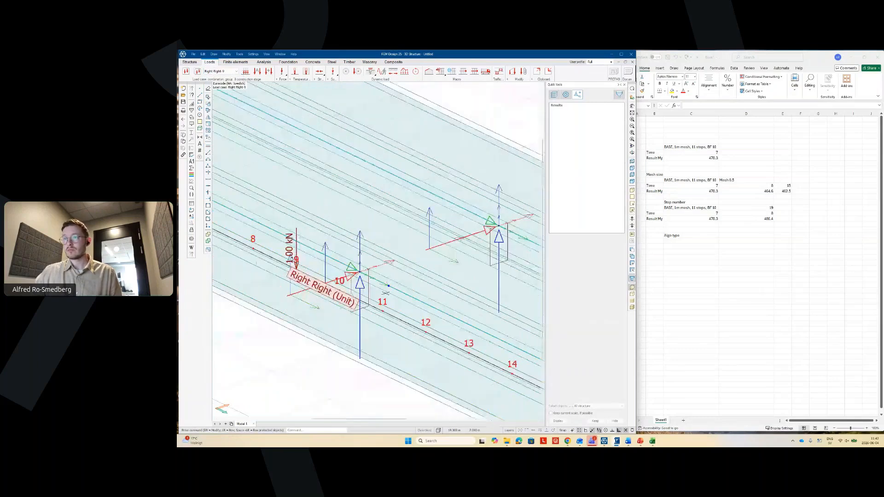
pyautogui.scroll(3, 291, 278)
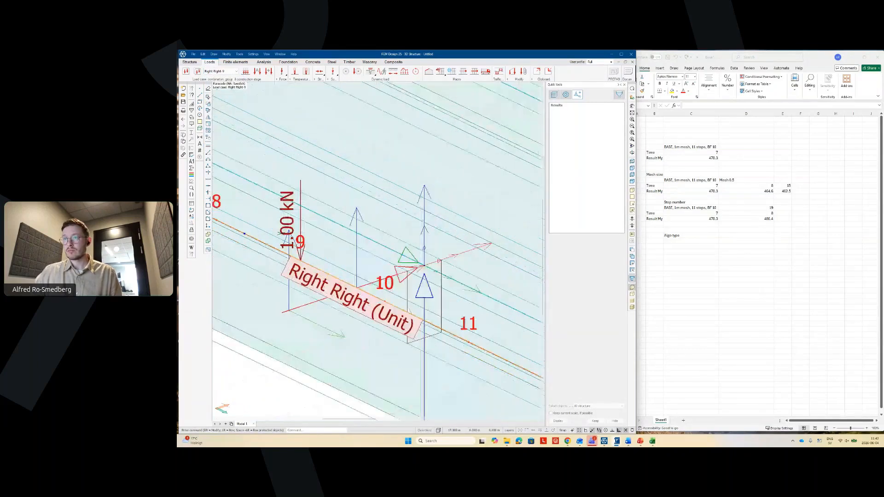
pyautogui.click(292, 238)
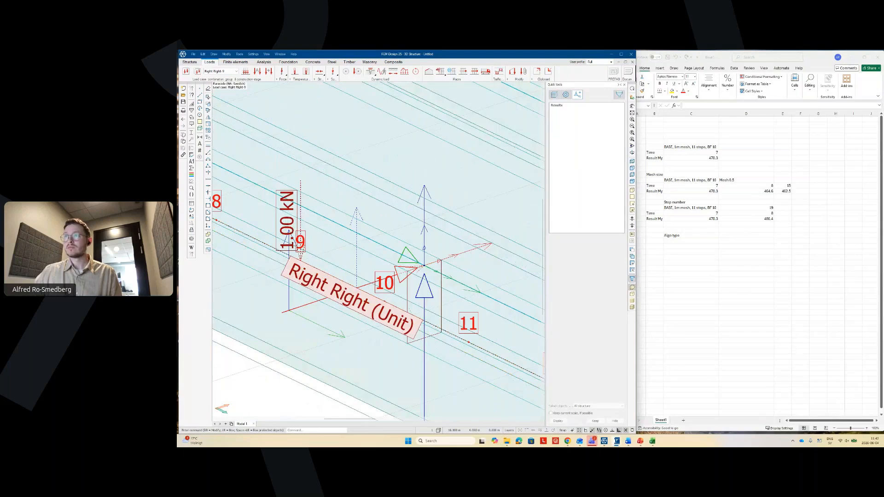
pyautogui.rightClick(297, 92)
pyautogui.click(312, 95)
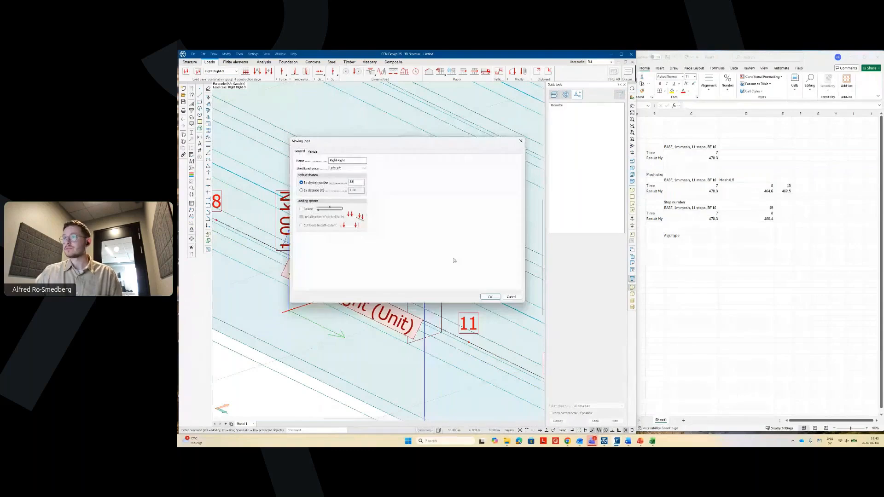
pyautogui.click(487, 299)
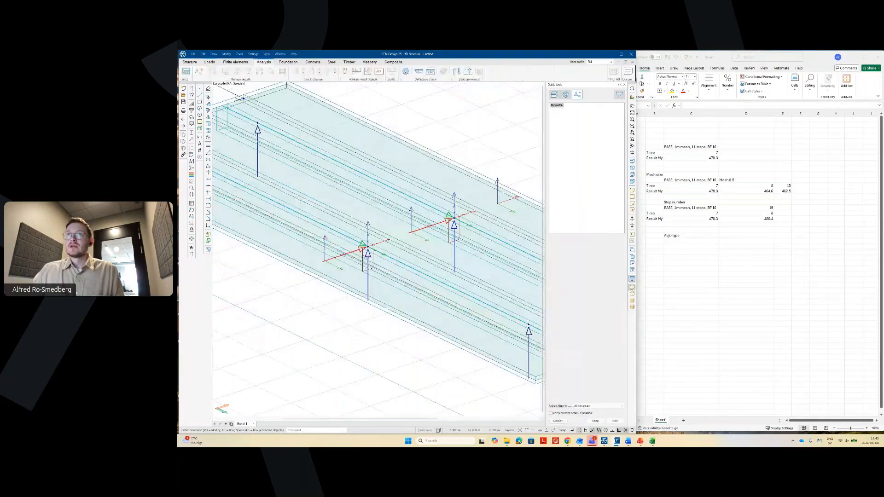
# - Run the calculation from the Analysis tab and close the finished report to view My diagrams
pyautogui.click(264, 62)
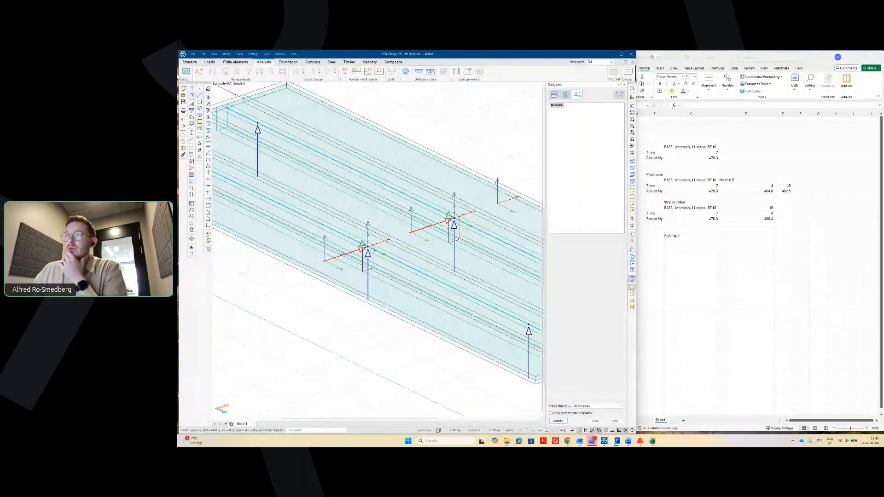
pyautogui.click(185, 72)
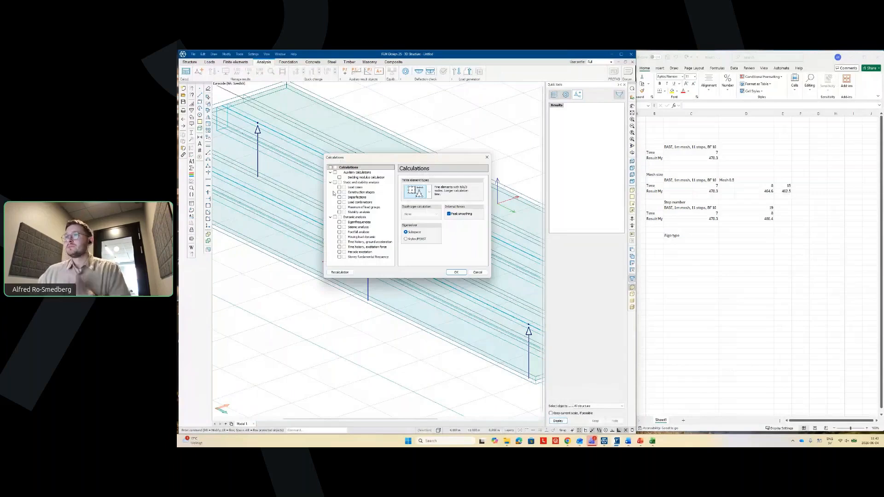
pyautogui.press('Return')
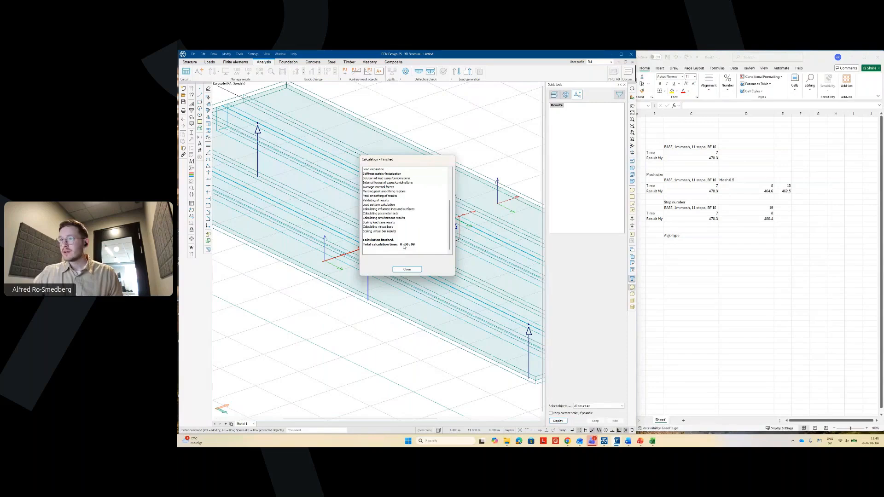
pyautogui.click(407, 270)
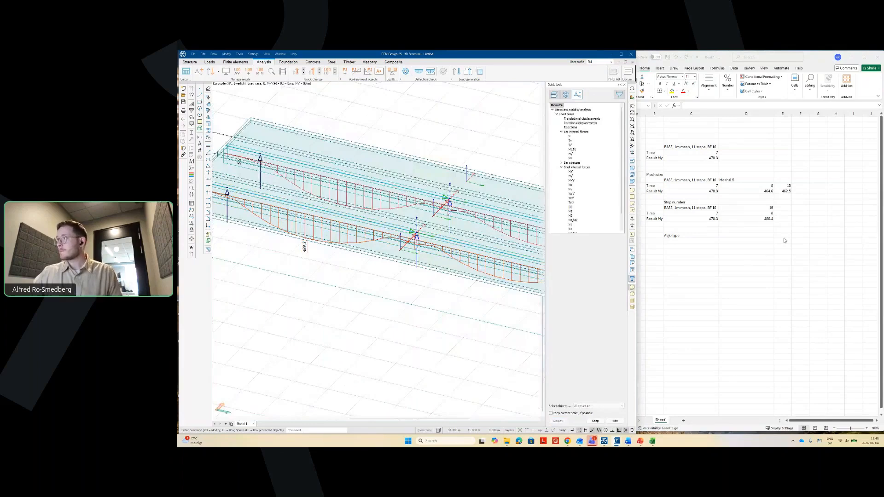
pyautogui.click(746, 274)
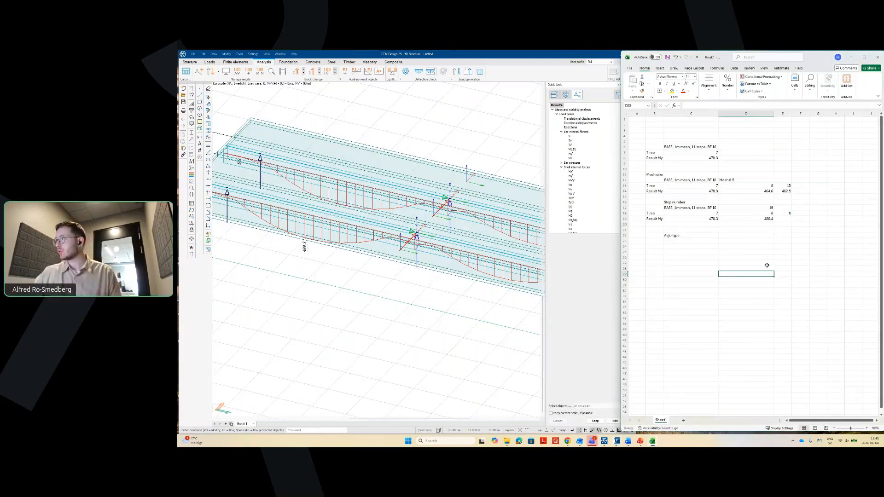
# - Enter 489.3 as the My result in Excel cell E19, then return to FEM-Design's load tools
pyautogui.click(800, 241)
pyautogui.click(785, 220)
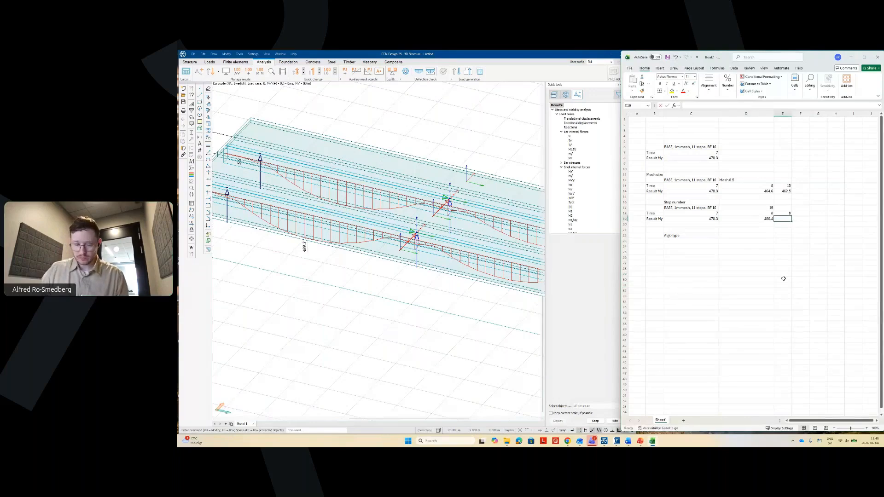
pyautogui.write('489.3')
pyautogui.press('Return')
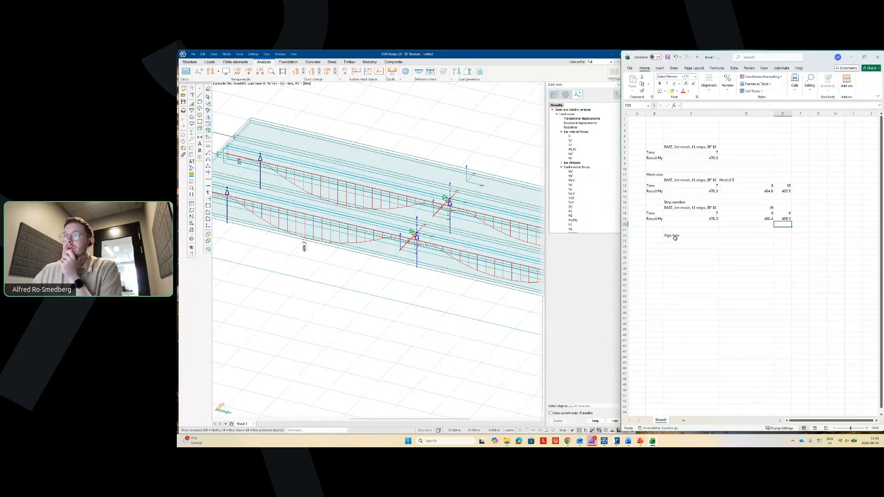
pyautogui.click(209, 61)
pyautogui.click(210, 62)
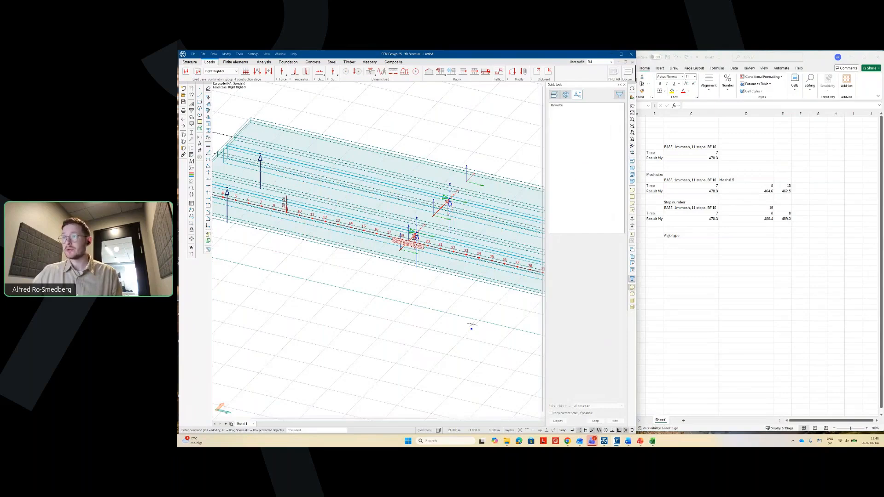
# - On load case Right Right-19, check and confirm the Right Right moving load's properties
pyautogui.moveTo(471, 325); pyautogui.dragTo(363, 332, button='middle')
pyautogui.scroll(-3, 326, 262)
pyautogui.scroll(1, 323, 253)
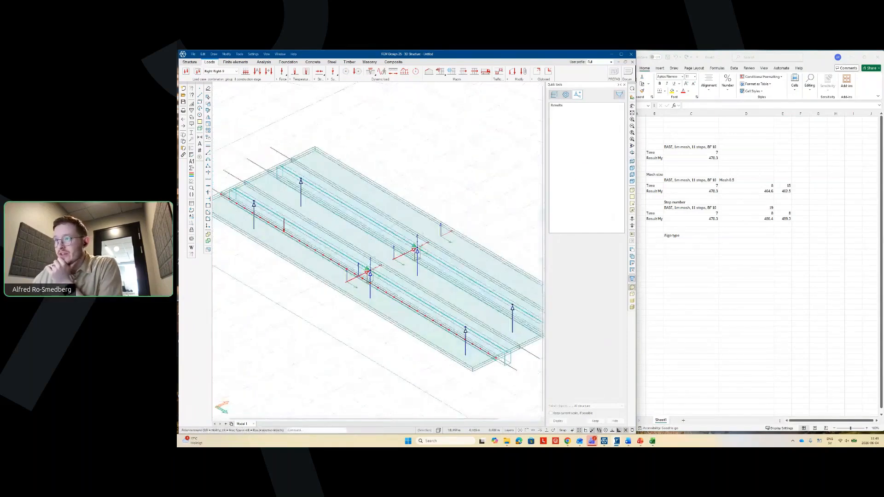
pyautogui.scroll(5, 369, 272)
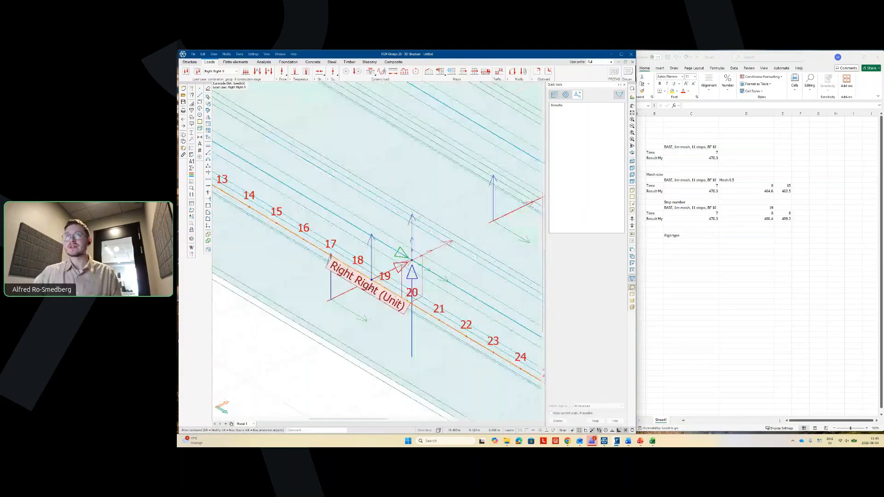
pyautogui.click(220, 72)
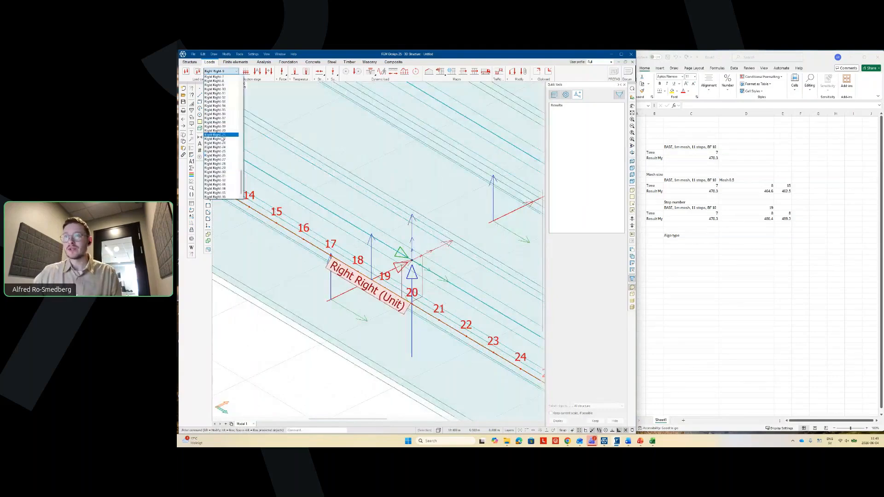
pyautogui.click(221, 137)
pyautogui.scroll(2, 387, 280)
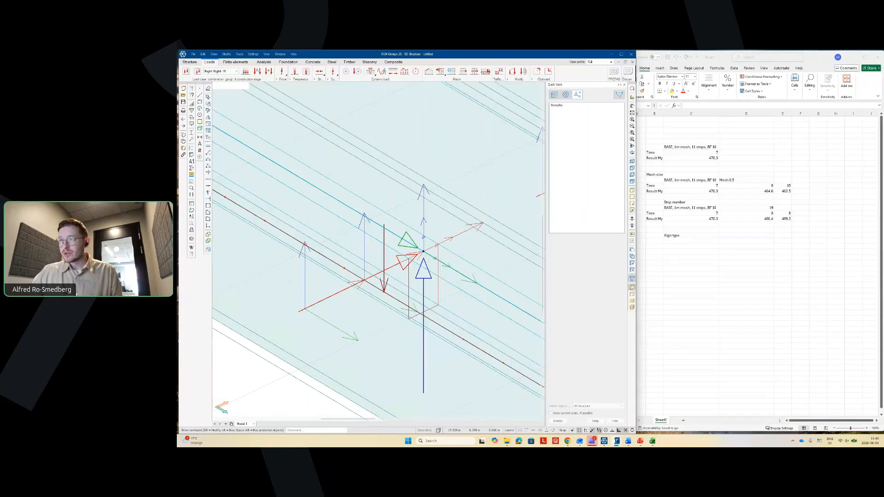
pyautogui.scroll(2, 369, 294)
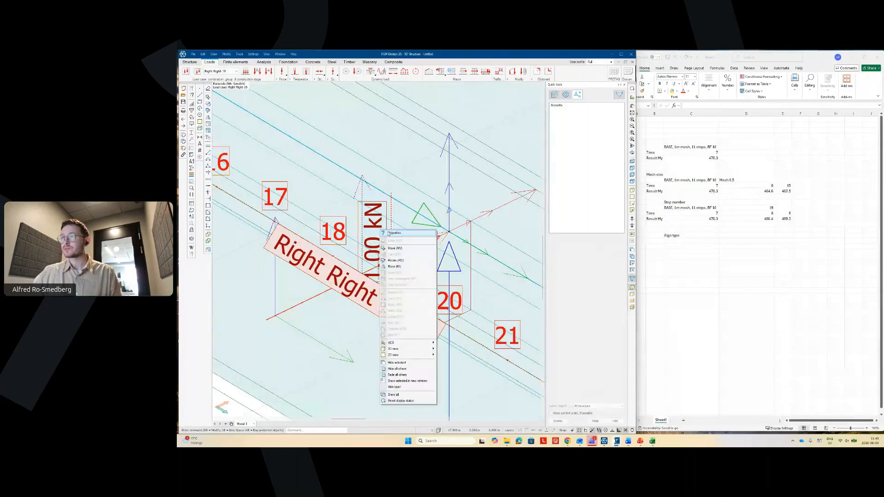
pyautogui.click(391, 235)
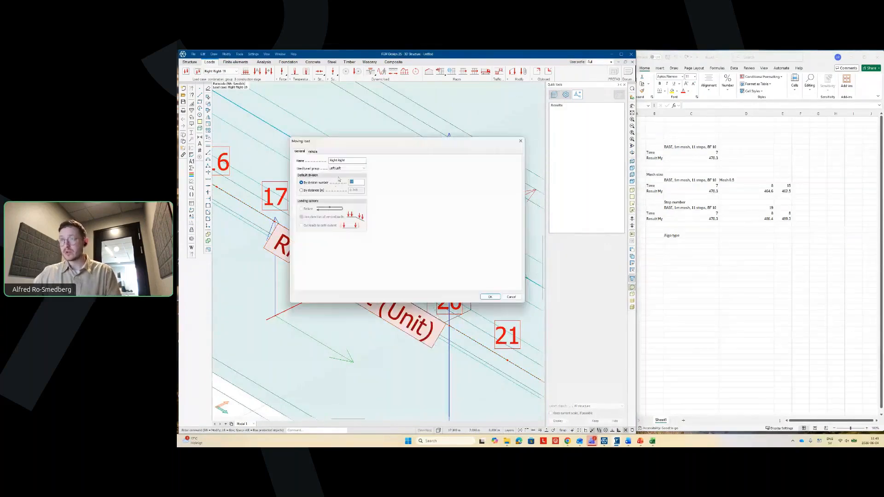
pyautogui.click(489, 296)
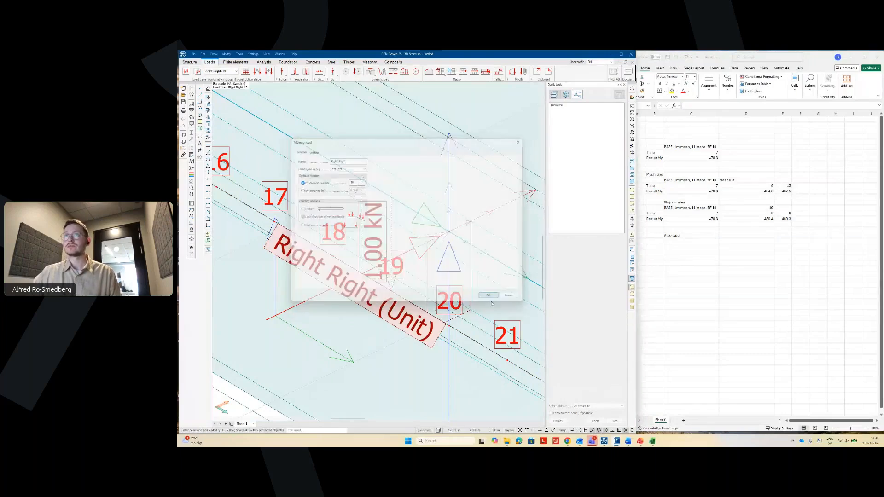
# - On load case Right Left-19, open the Right Left moving load's properties and select its division number
pyautogui.click(235, 71)
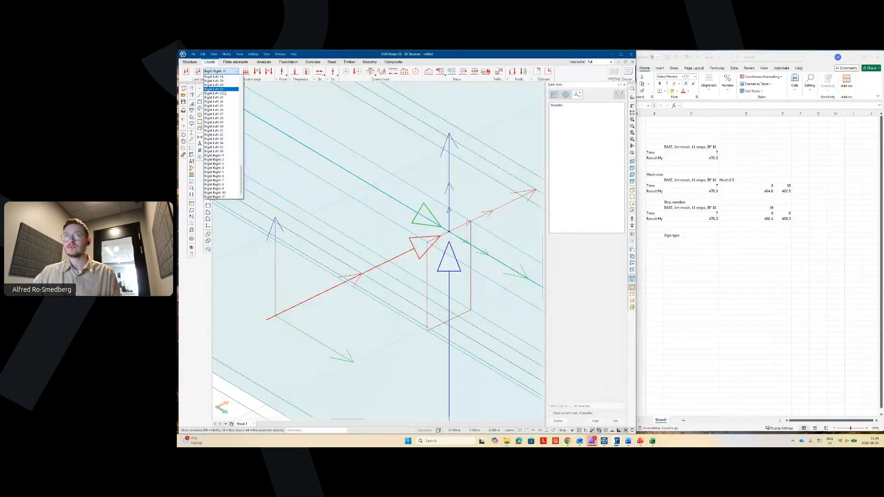
pyautogui.click(221, 80)
pyautogui.scroll(-5, 245, 340)
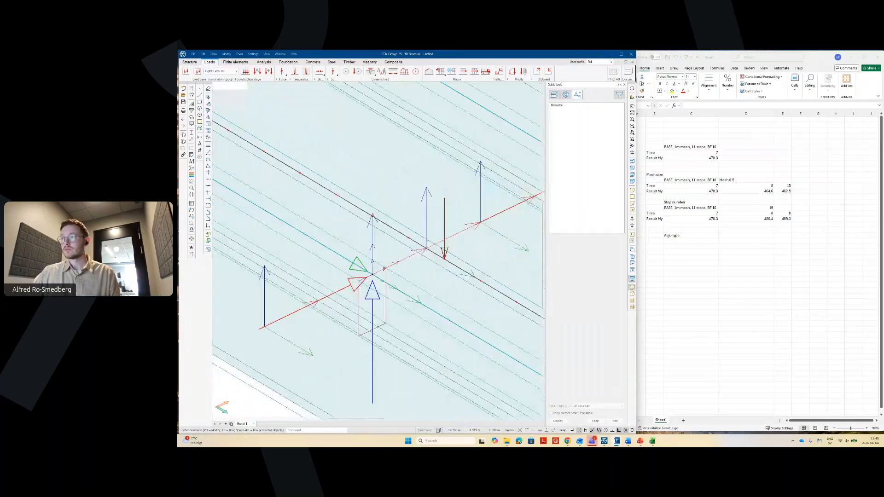
pyautogui.scroll(4, 442, 249)
pyautogui.scroll(1, 462, 248)
pyautogui.rightClick(427, 203)
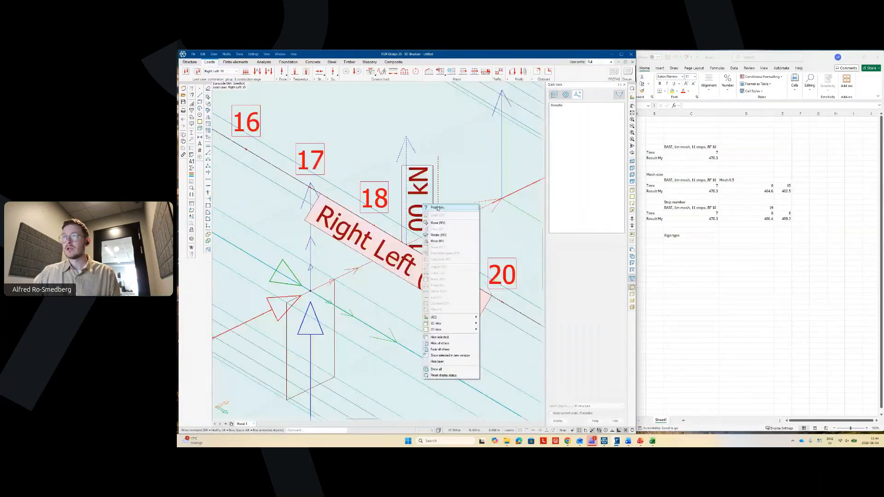
pyautogui.click(437, 206)
pyautogui.doubleClick(350, 182)
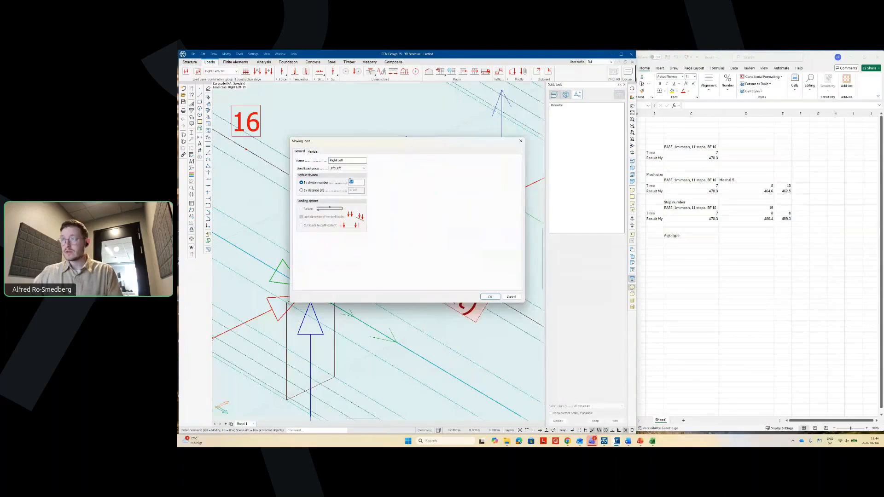
# - Set the Right Left division number to 10, then review and confirm the Left Right moving load
pyautogui.write('10')
pyautogui.press('Return')
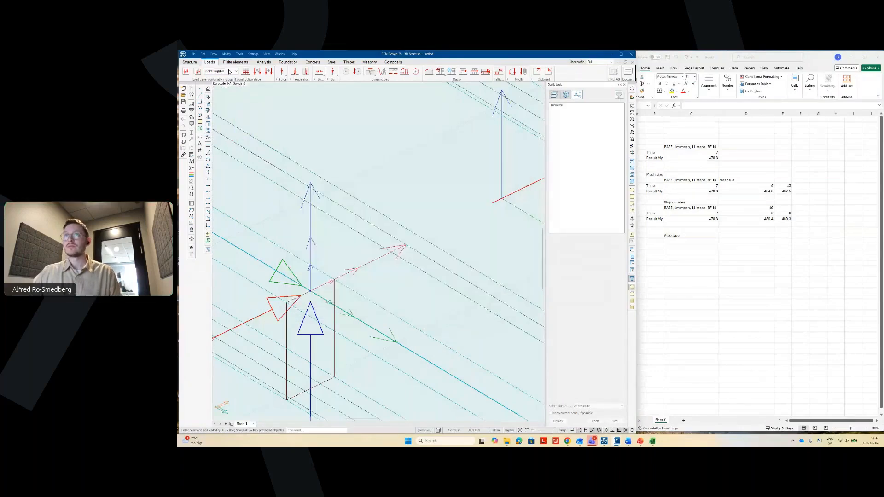
pyautogui.click(231, 71)
pyautogui.scroll(5, 228, 145)
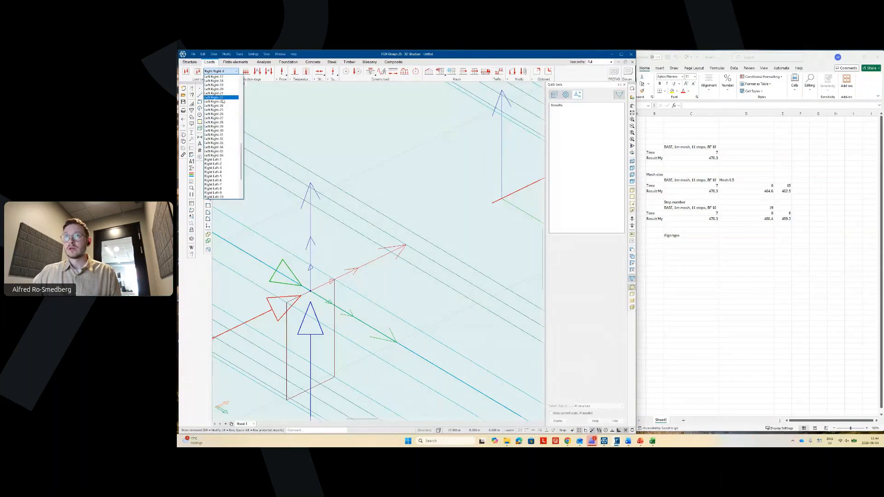
pyautogui.click(222, 110)
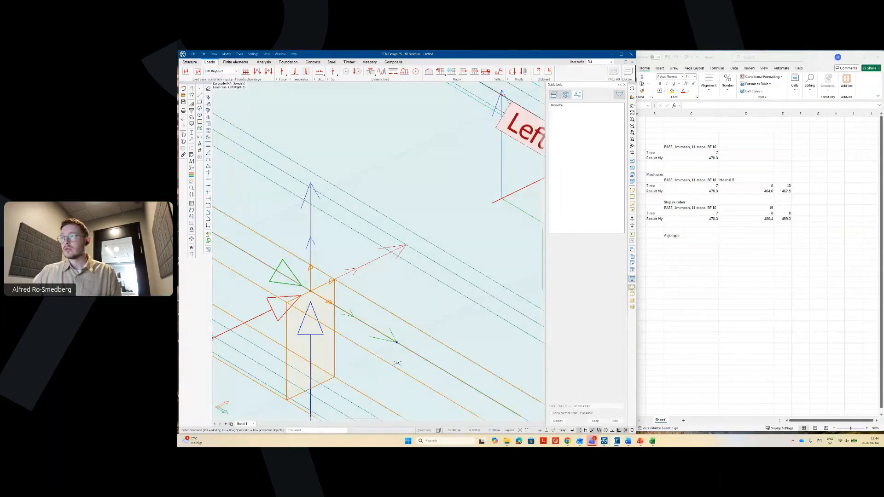
pyautogui.scroll(-1, 346, 342)
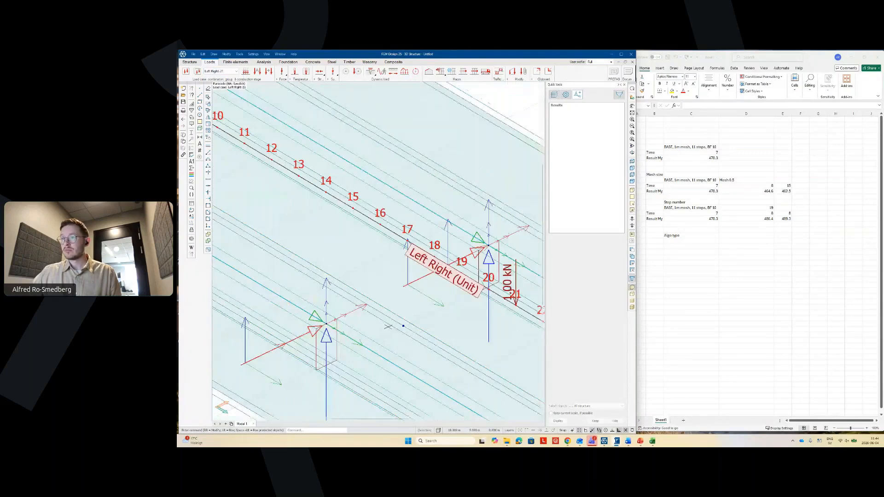
pyautogui.scroll(4, 524, 260)
pyautogui.rightClick(367, 290)
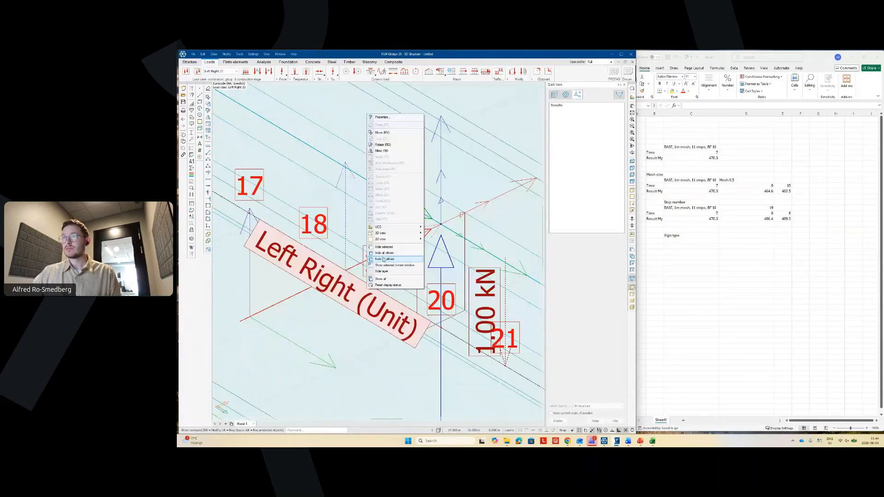
pyautogui.click(386, 118)
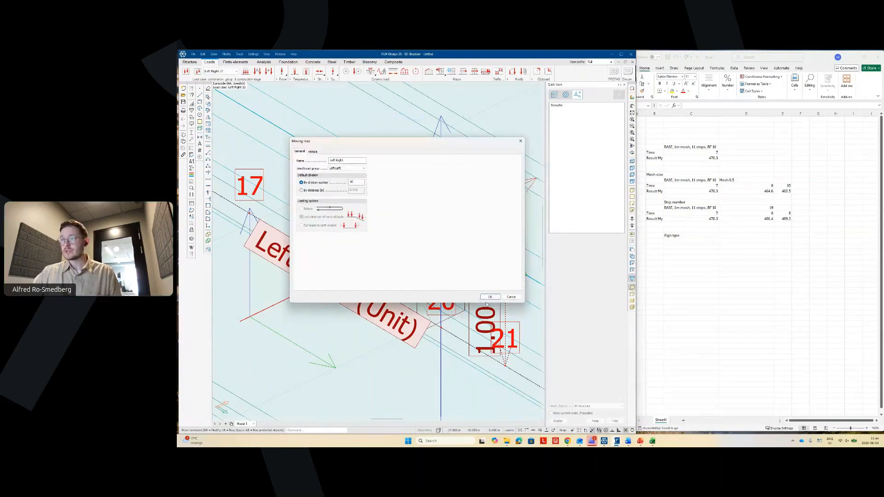
pyautogui.click(490, 297)
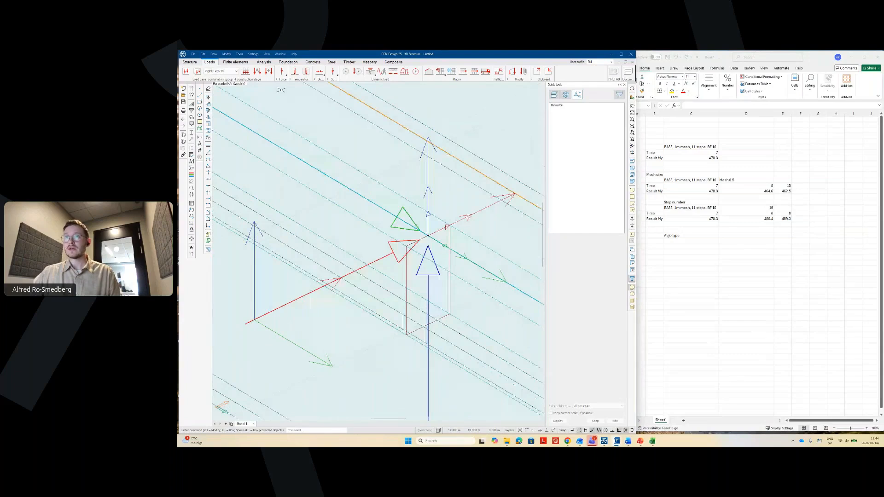
# - On load case Left Left-21, make the Left Left moving load step by division number
pyautogui.click(232, 72)
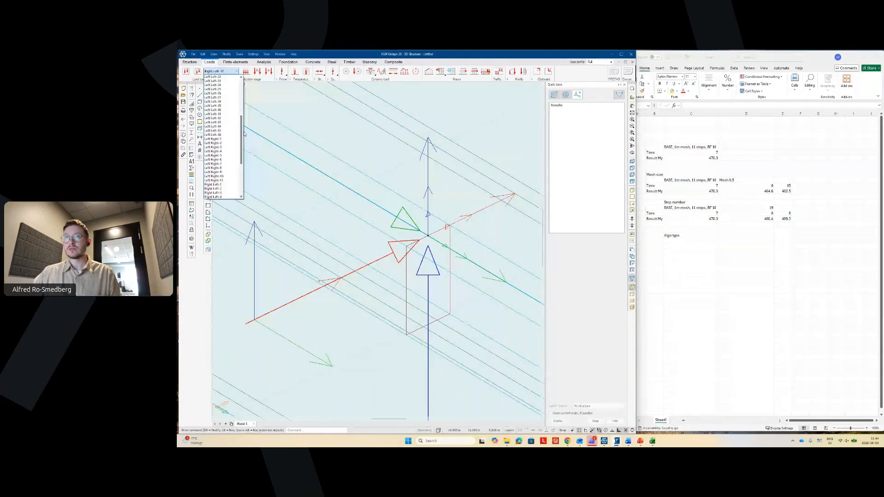
pyautogui.moveTo(244, 133); pyautogui.dragTo(244, 126)
pyautogui.click(213, 96)
pyautogui.scroll(-3, 322, 324)
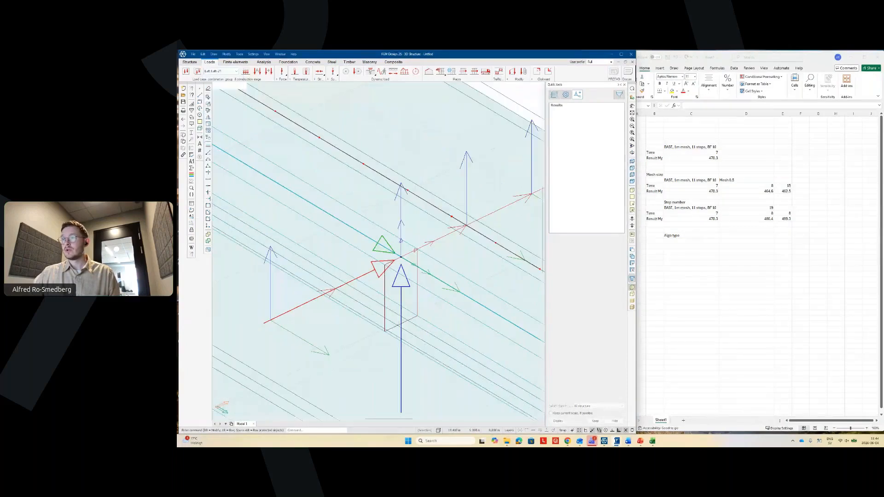
pyautogui.moveTo(468, 224); pyautogui.dragTo(364, 287, button='middle')
pyautogui.scroll(5, 363, 290)
pyautogui.rightClick(368, 296)
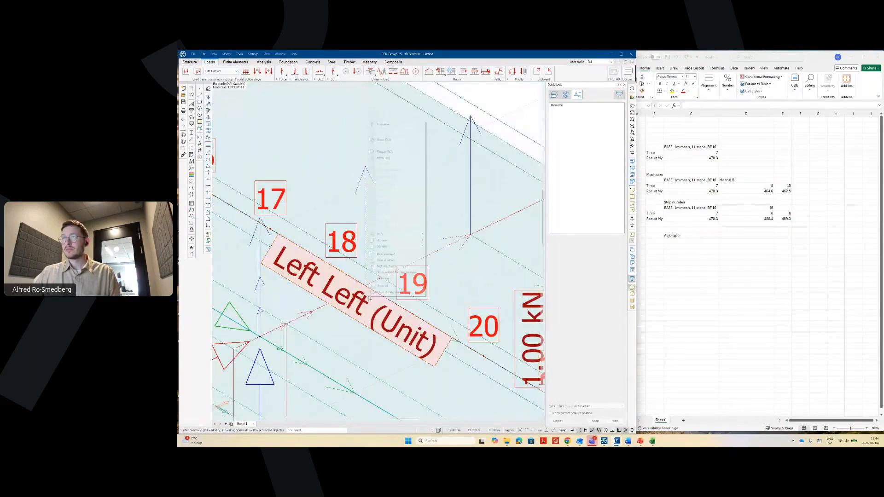
pyautogui.click(386, 286)
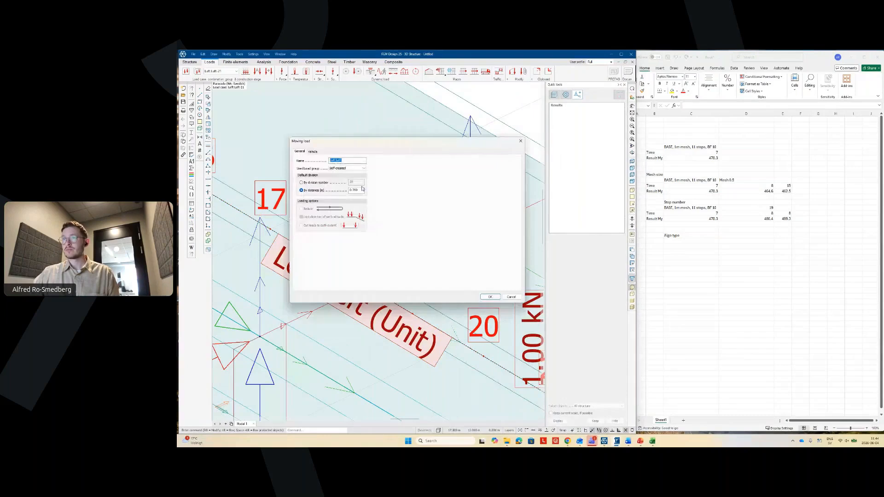
pyautogui.click(322, 183)
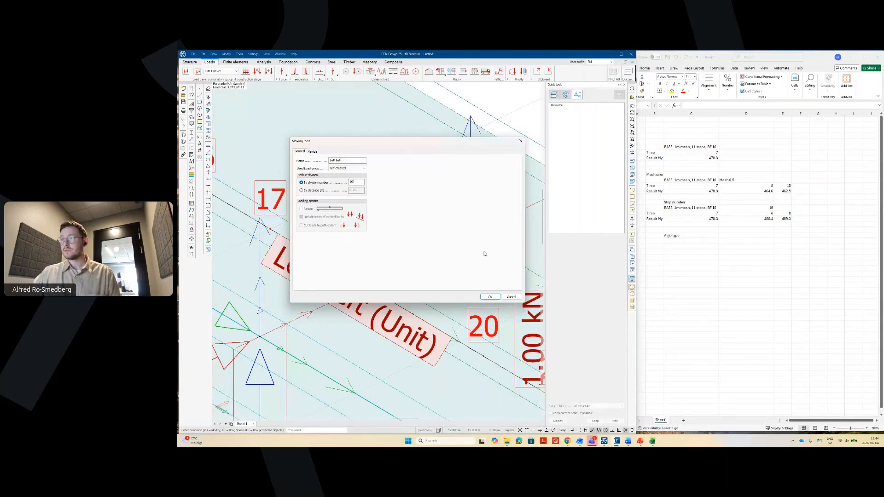
pyautogui.click(491, 297)
pyautogui.scroll(-4, 417, 256)
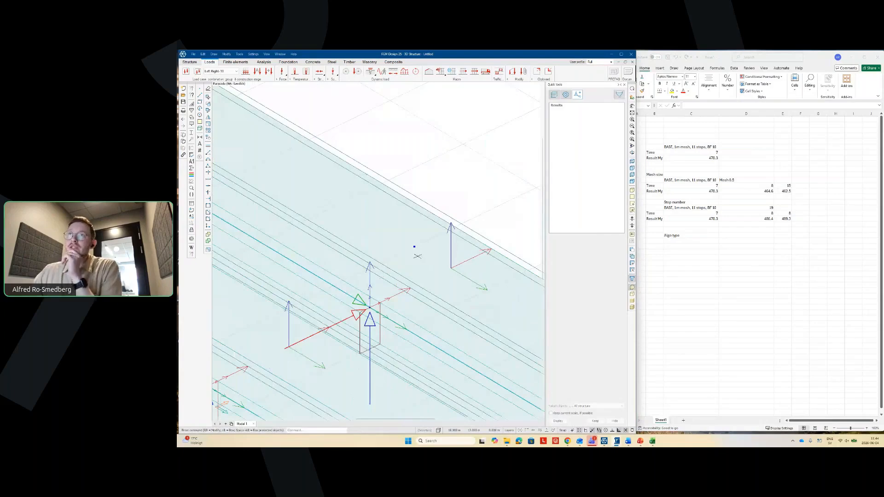
pyautogui.scroll(-4, 417, 256)
# - Show the B: My' (+) load case and open the train traffic load's calculation options
pyautogui.click(225, 71)
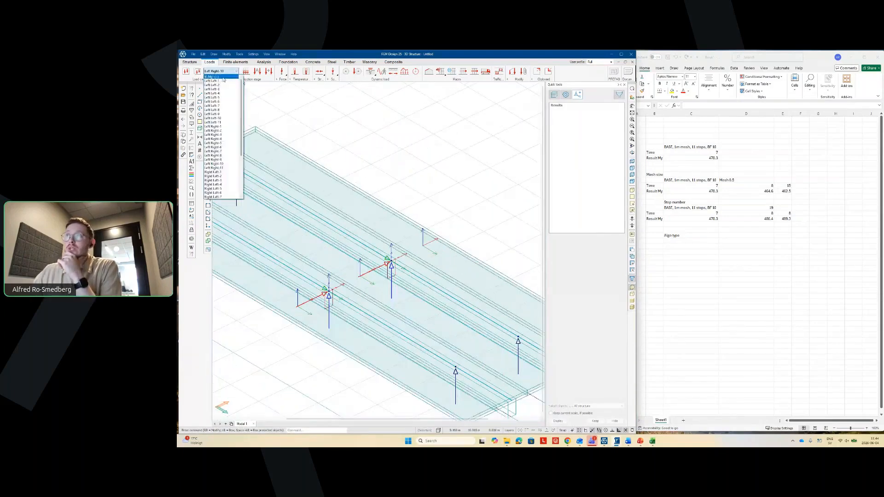
pyautogui.click(223, 77)
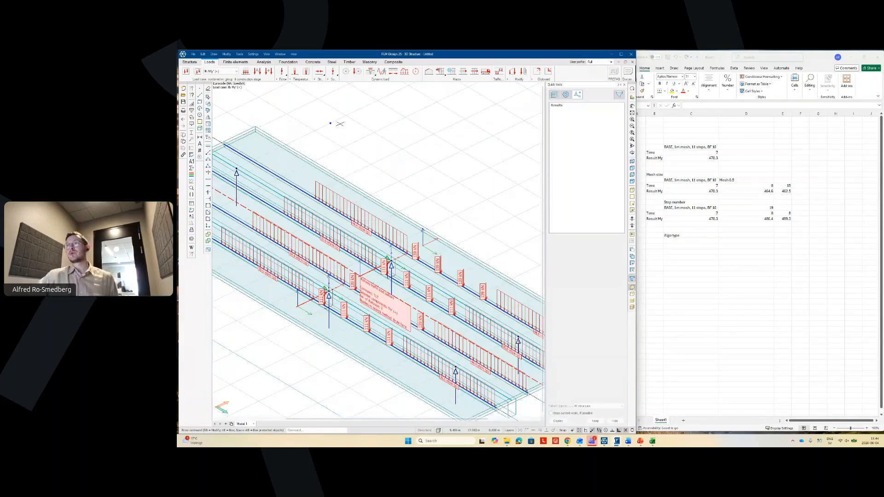
pyautogui.click(499, 72)
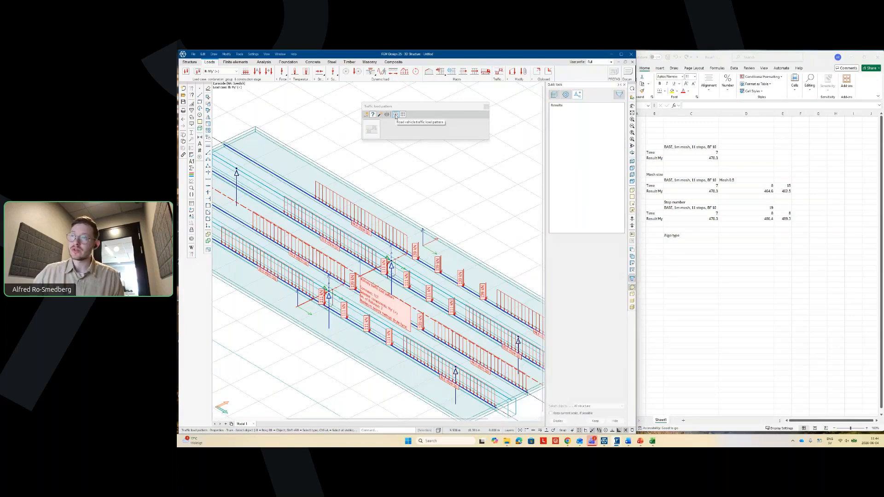
pyautogui.click(395, 115)
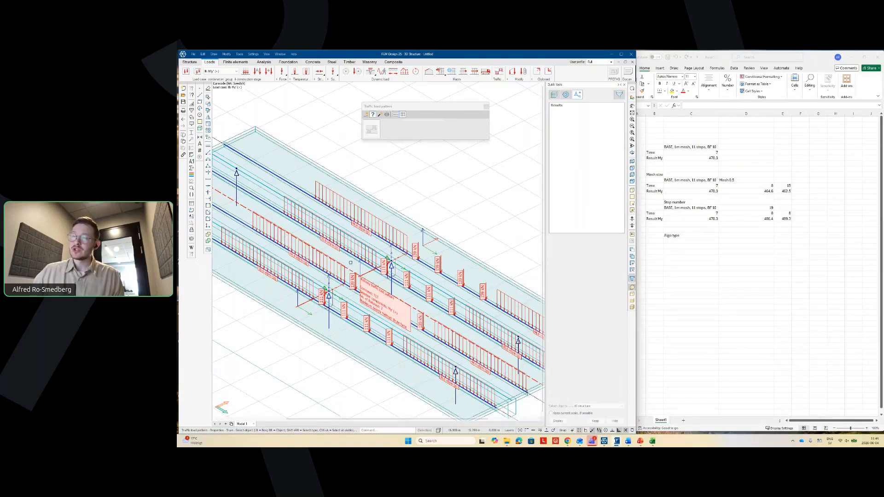
pyautogui.click(395, 115)
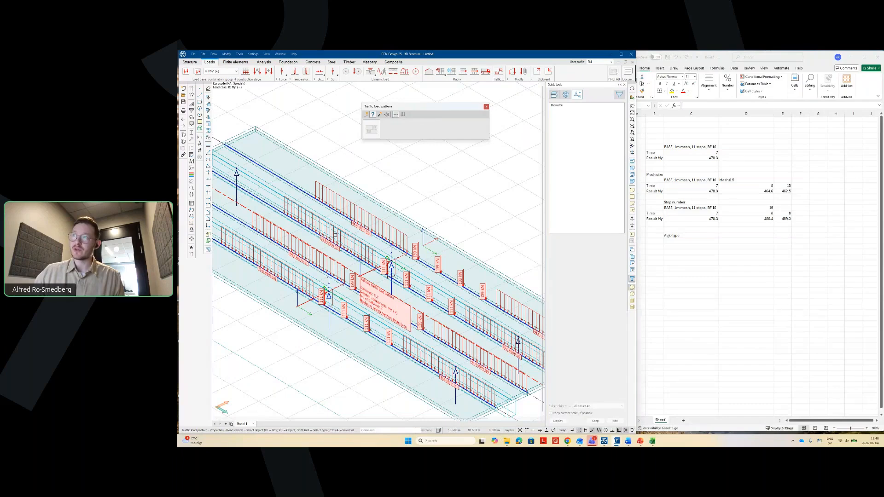
pyautogui.click(402, 116)
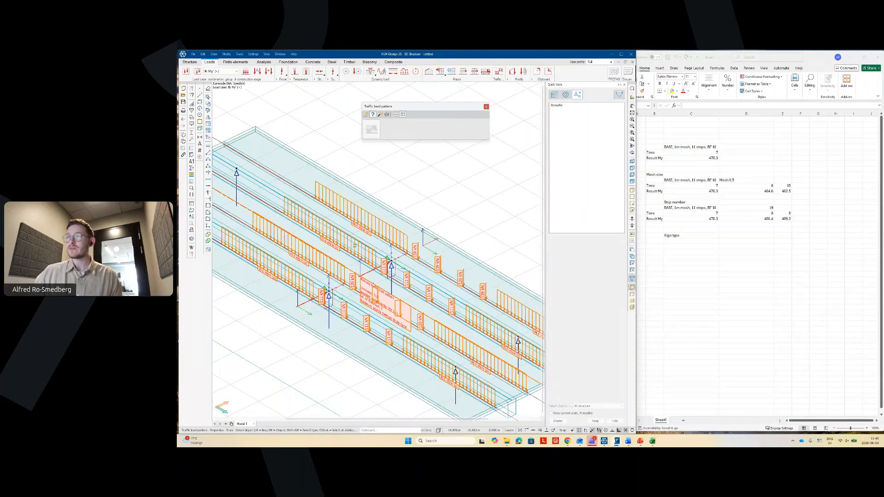
pyautogui.rightClick(354, 245)
pyautogui.click(407, 163)
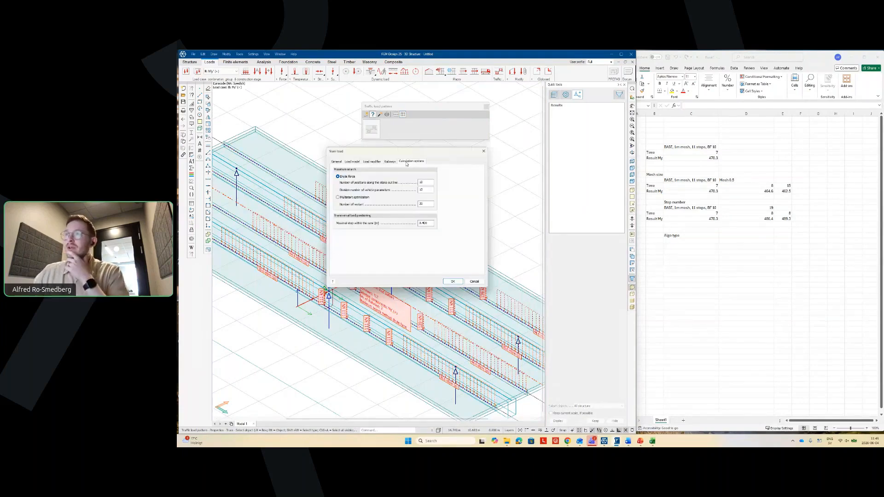
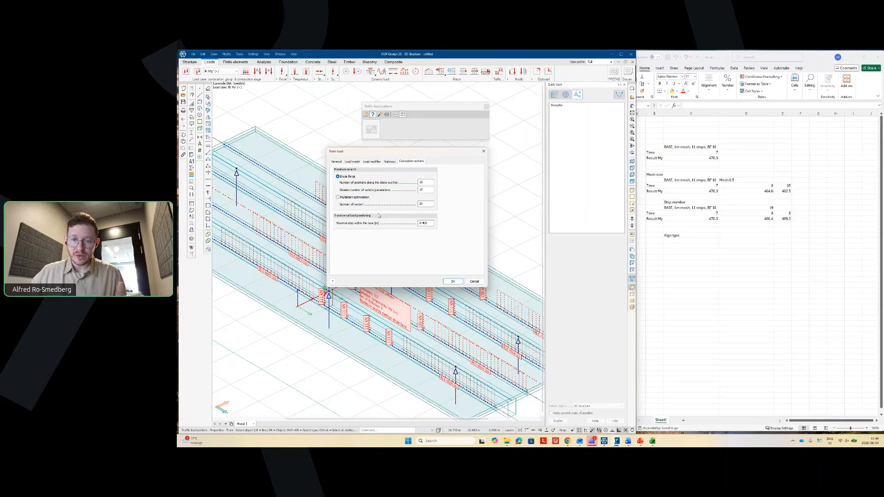
# - Raise the train load's positions along the stake-out line from 10 to 20
pyautogui.doubleClick(420, 182)
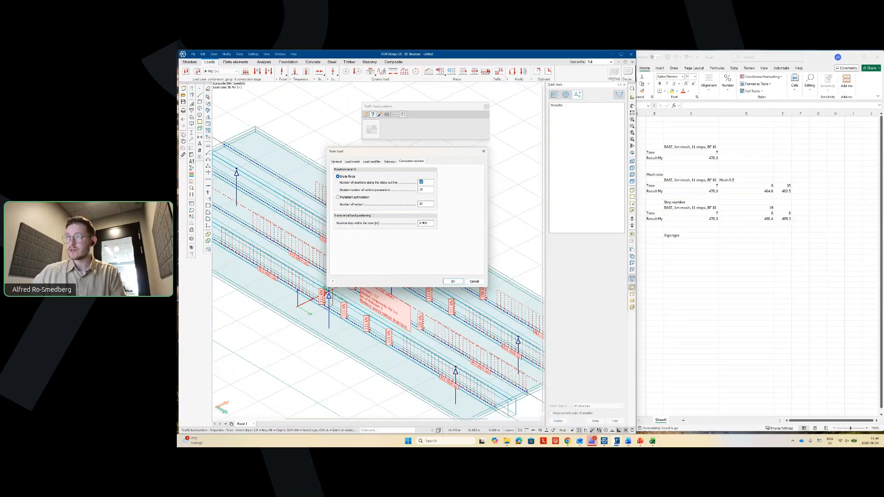
pyautogui.write('20')
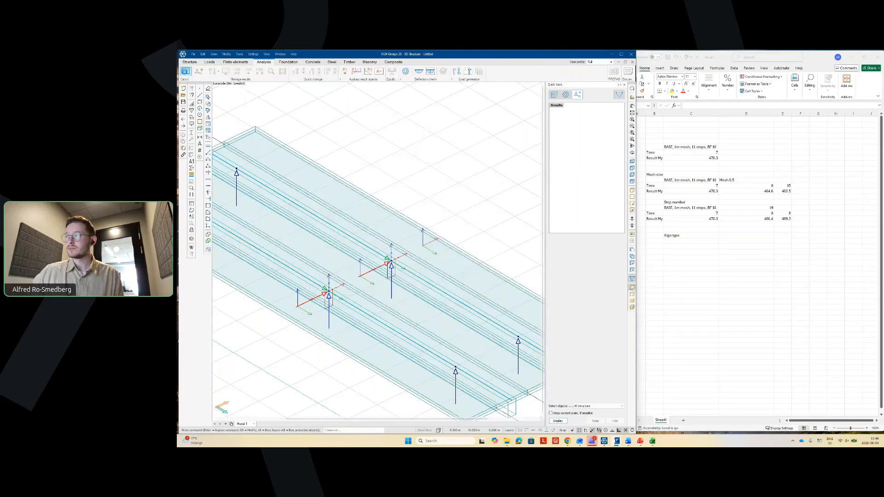
pyautogui.click(186, 71)
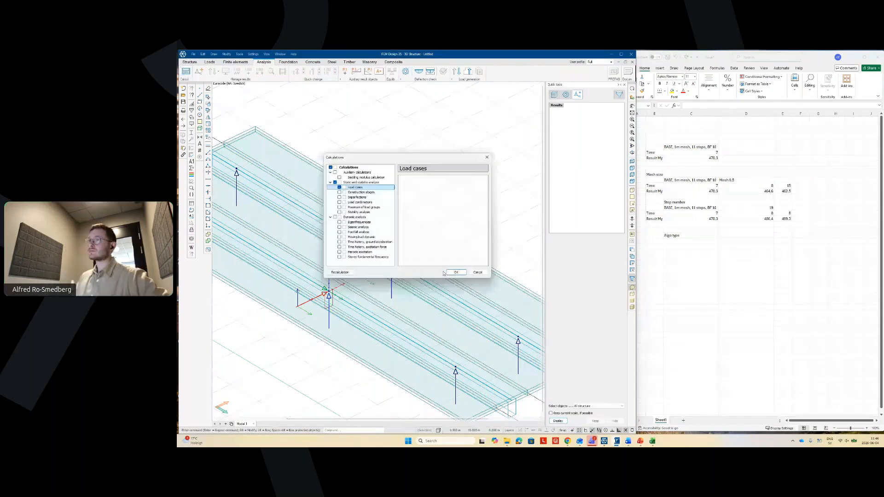
# - Run the 20-position load-case analysis, then bring the Excel results sheet forward
pyautogui.click(455, 272)
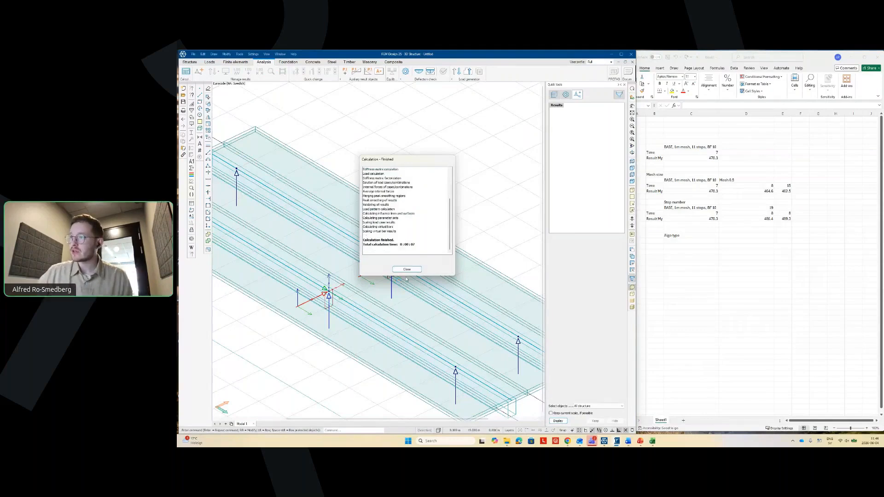
pyautogui.click(408, 269)
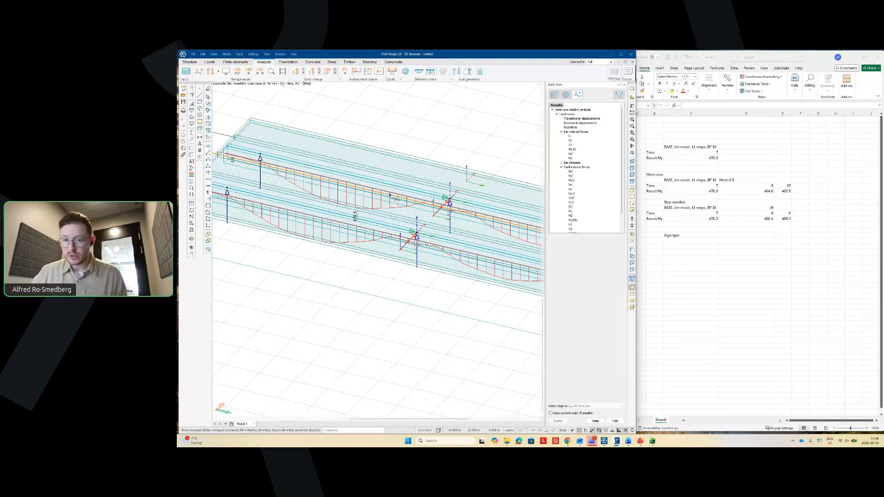
pyautogui.click(685, 278)
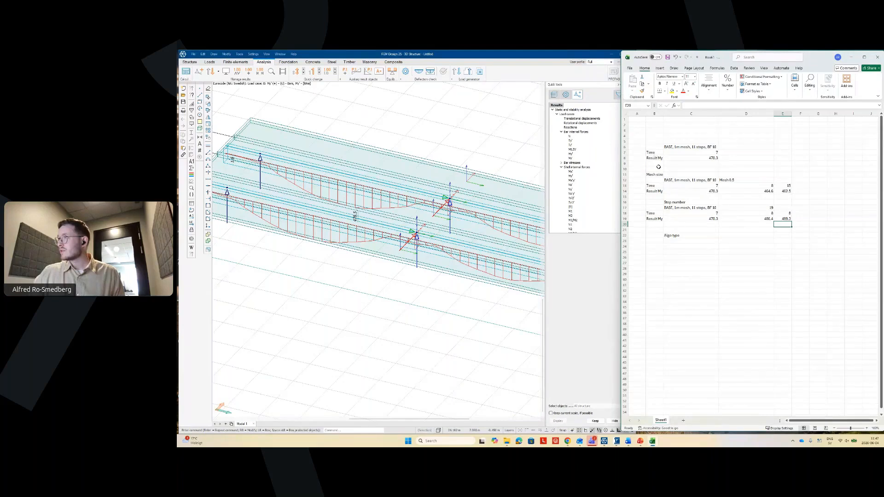
# - Copy the BASE result block B6:C8 to B23 under Align type
pyautogui.moveTo(656, 147); pyautogui.dragTo(695, 160)
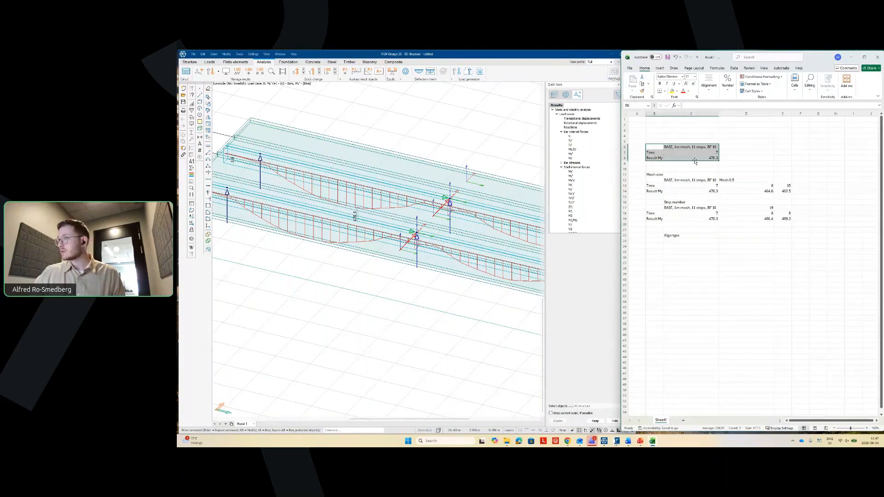
pyautogui.hotkey('ctrl', 'c')
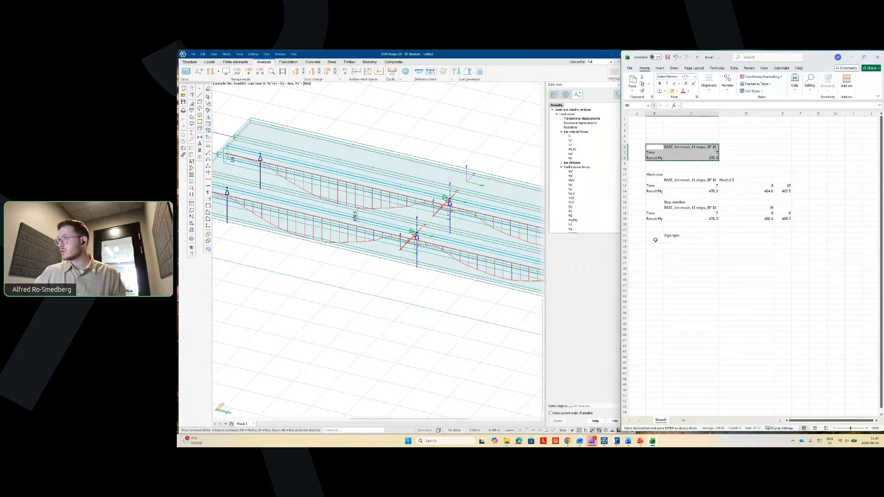
pyautogui.click(655, 240)
pyautogui.hotkey('ctrl', 'v')
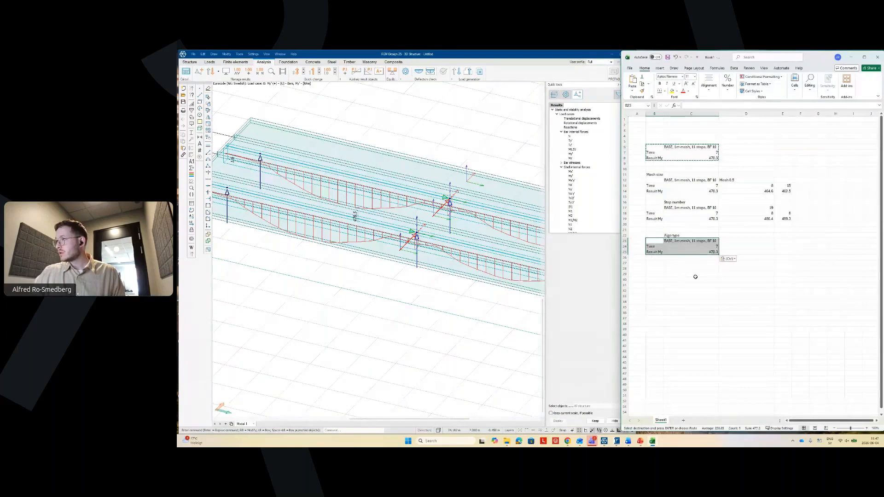
pyautogui.click(695, 278)
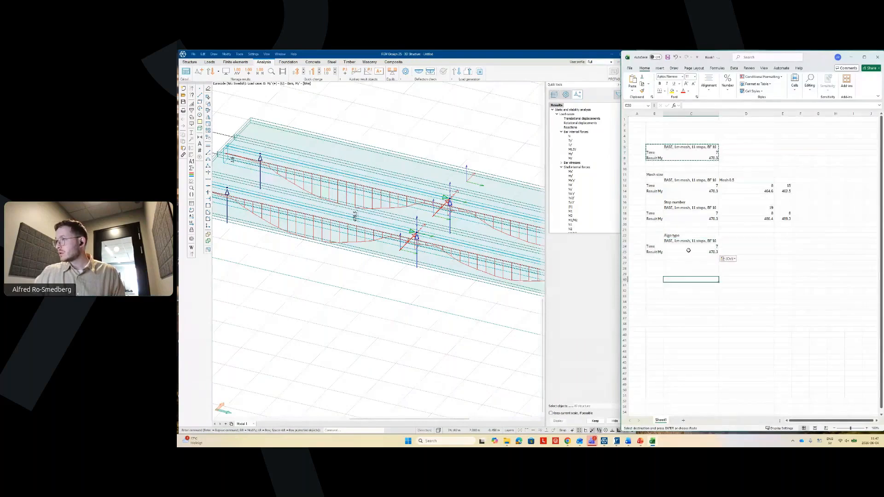
# - Enter time 7 in D24 and Result My 478.5 in D25
pyautogui.click(738, 247)
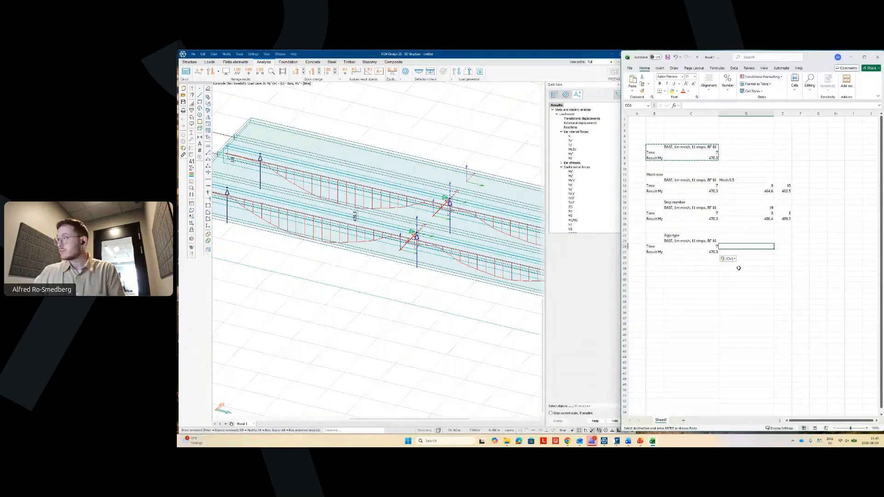
pyautogui.write('7')
pyautogui.press('Return')
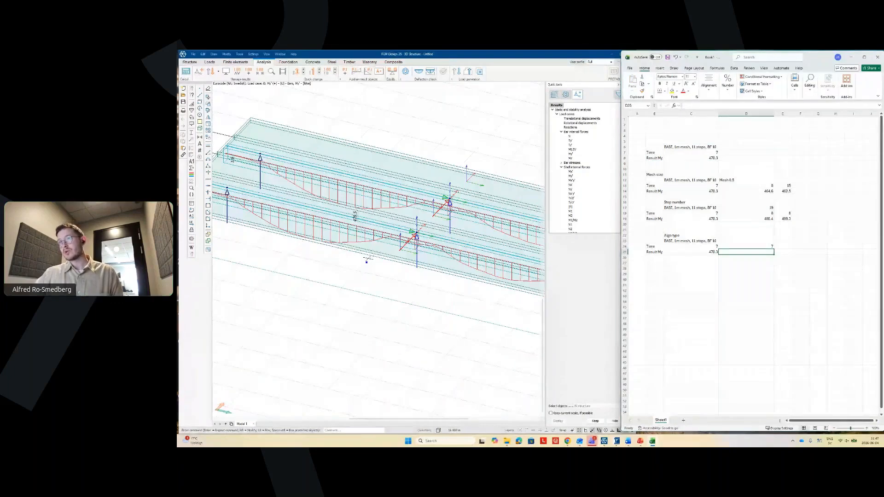
pyautogui.click(748, 273)
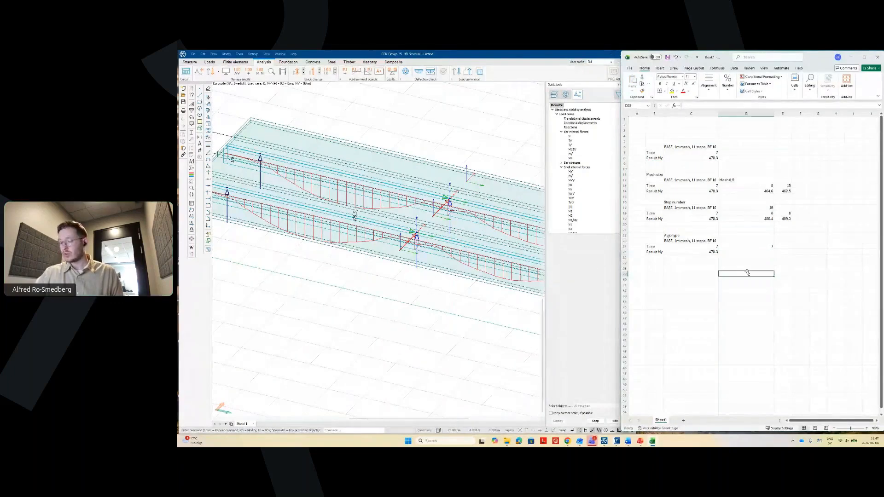
pyautogui.click(754, 252)
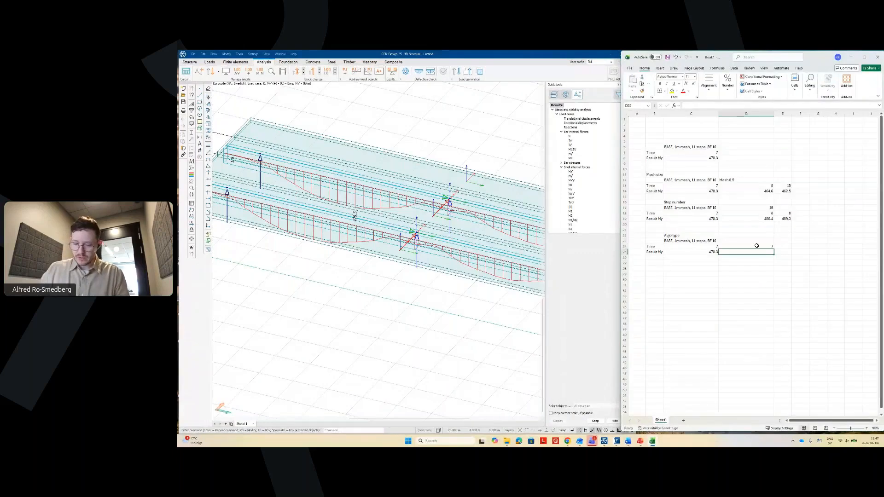
pyautogui.write('478.5')
pyautogui.press('Return')
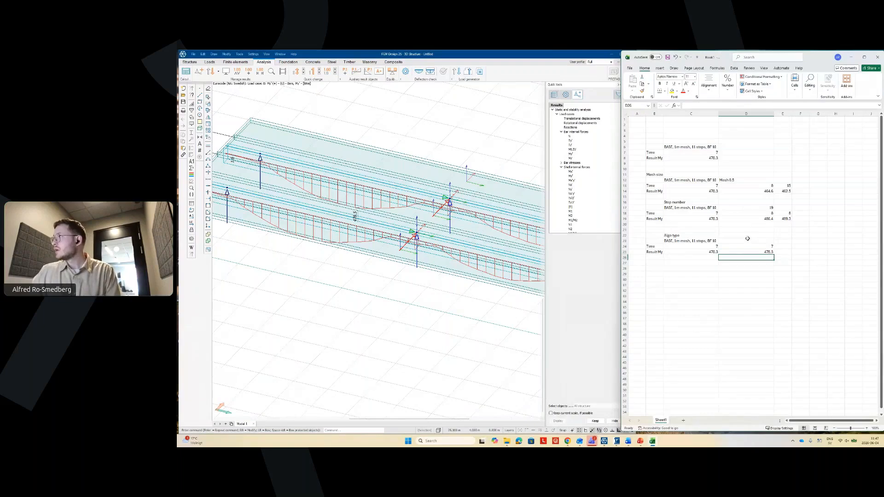
# - Set E17 to 36 and label D23 'BF 20'
pyautogui.click(783, 208)
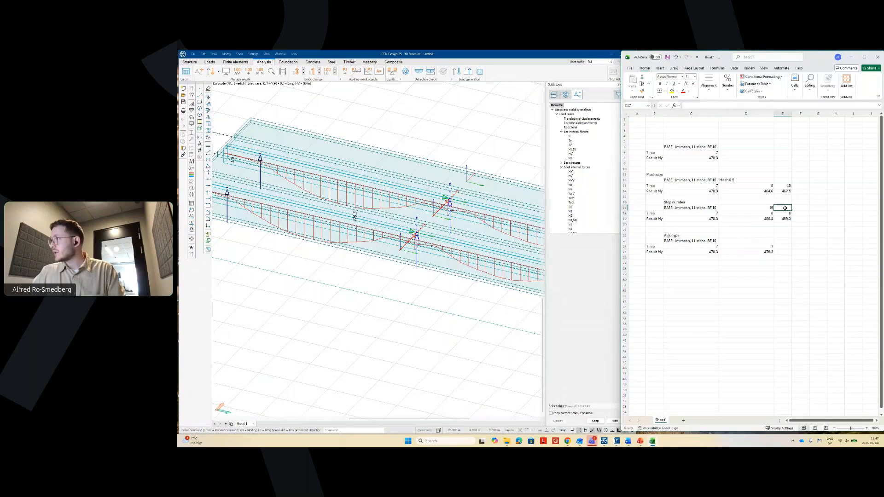
pyautogui.write('36')
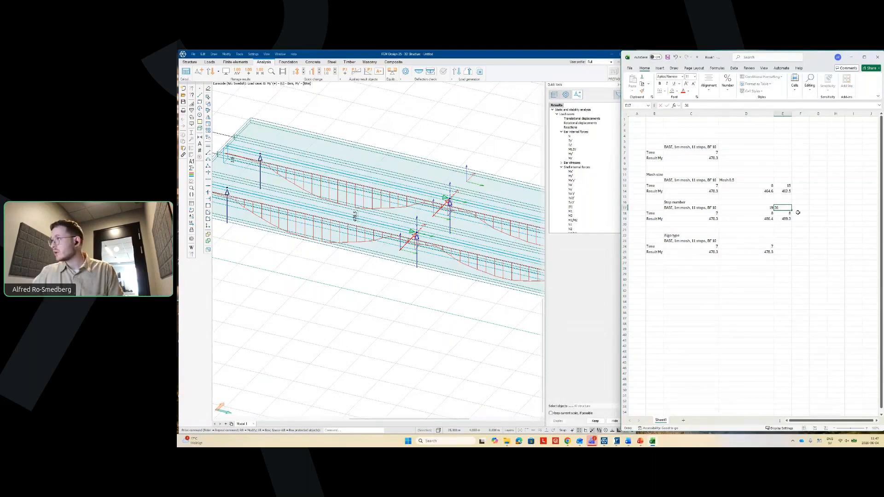
pyautogui.press('Return')
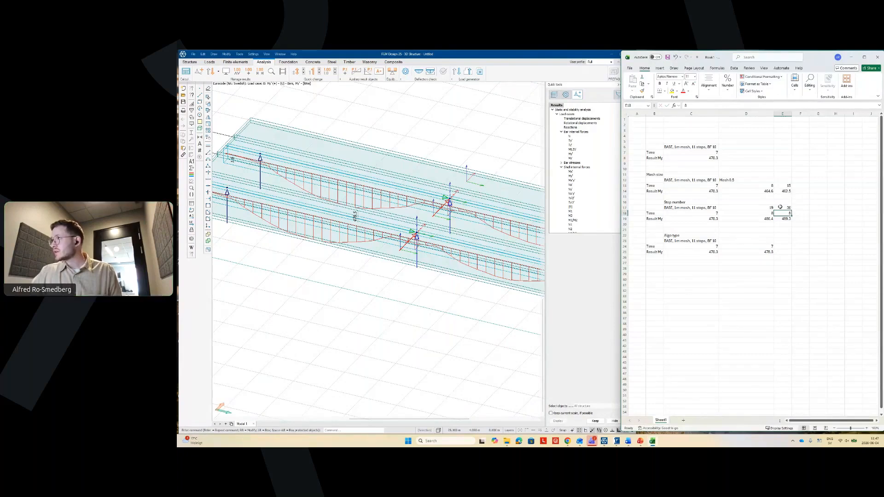
pyautogui.click(746, 241)
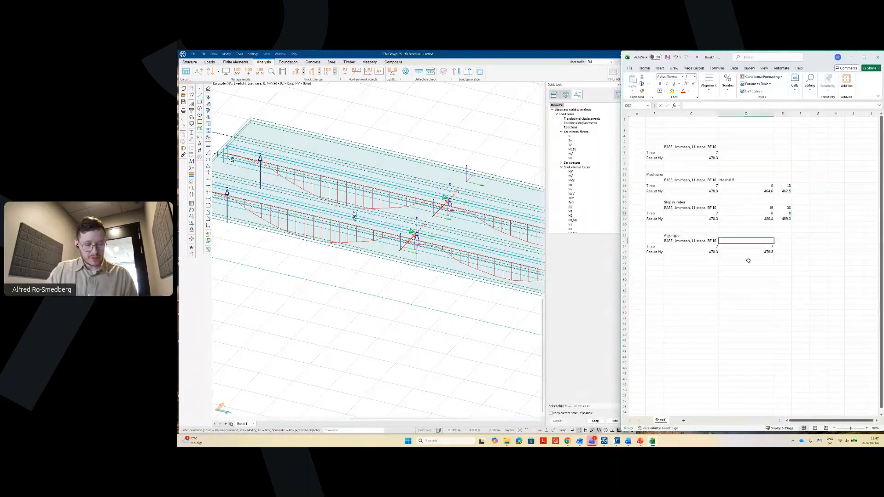
pyautogui.write('BF 20')
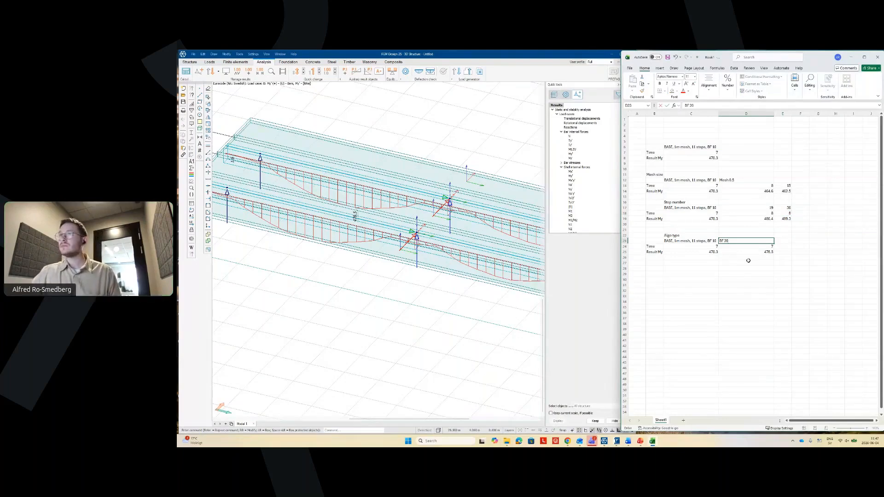
pyautogui.press('Return')
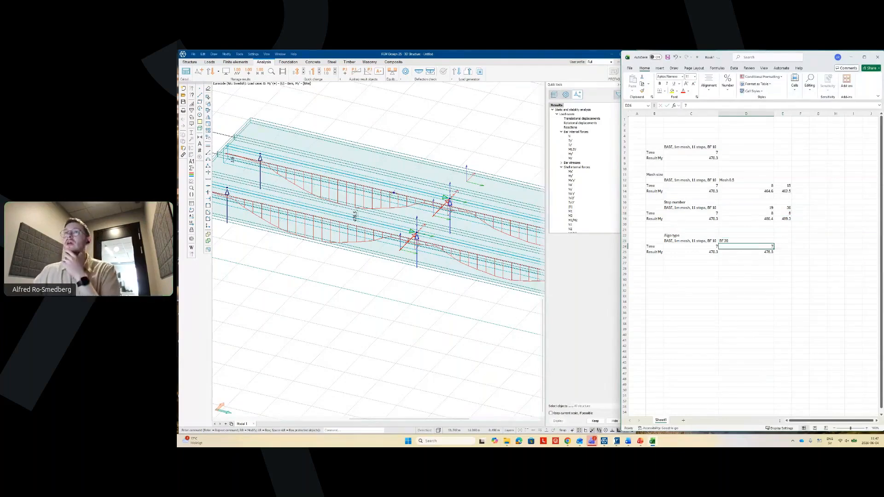
# - Switch the railway train load calculation to multistart optimization with 30 restarts
pyautogui.click(210, 62)
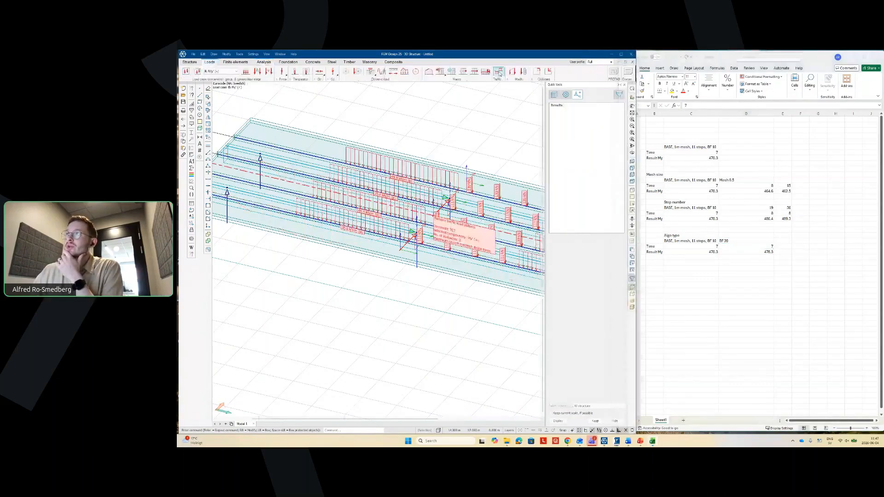
pyautogui.click(499, 73)
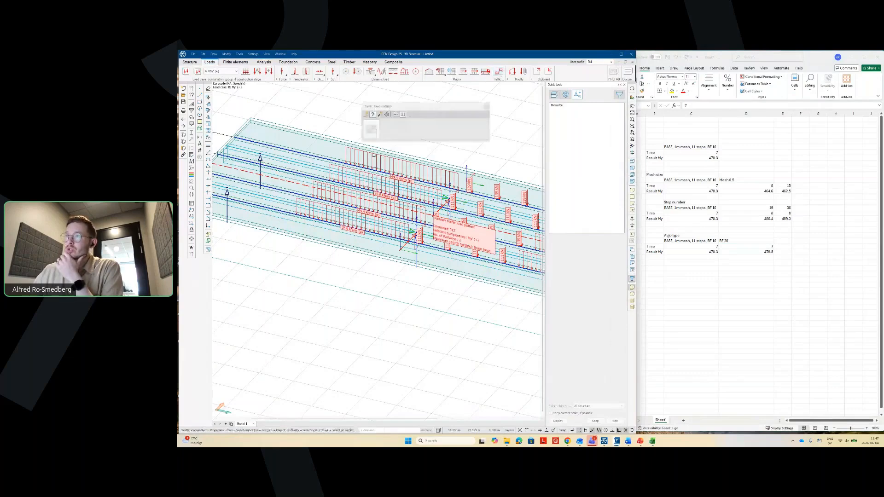
pyautogui.click(383, 185)
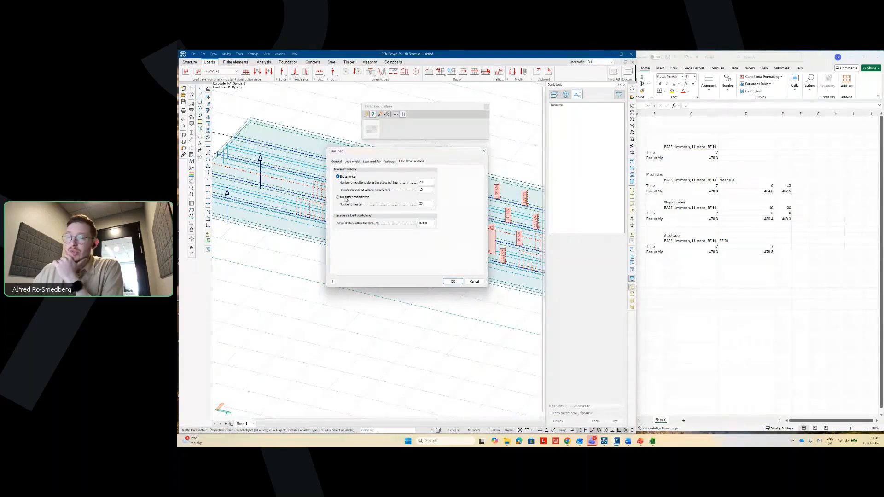
pyautogui.click(349, 198)
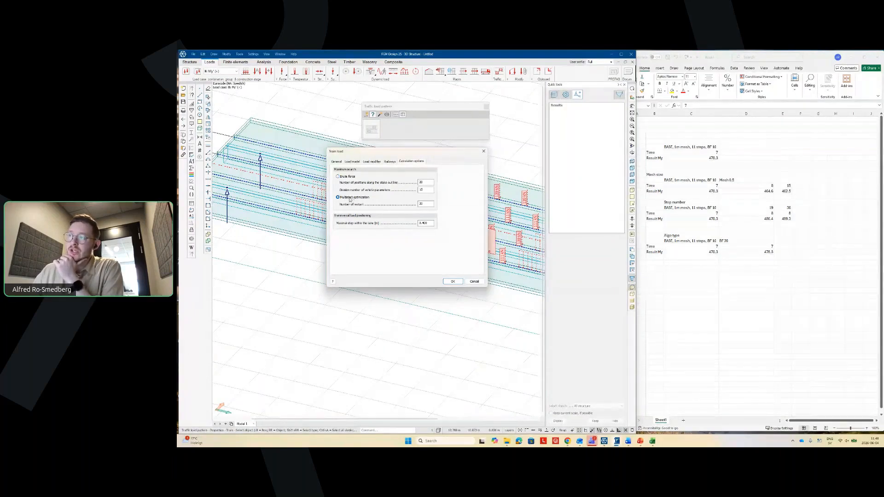
pyautogui.moveTo(424, 204); pyautogui.dragTo(415, 204)
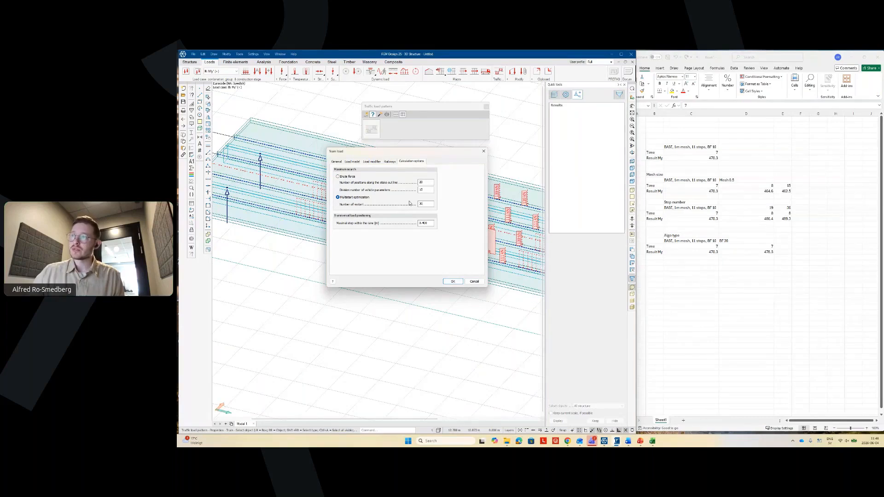
pyautogui.click(453, 281)
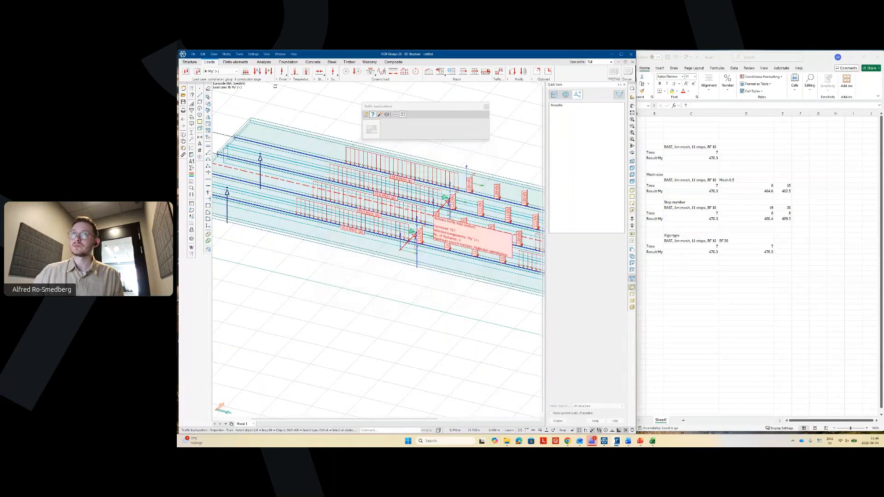
# - Run the load-case calculation with the multistart settings and close the finished report
pyautogui.click(264, 63)
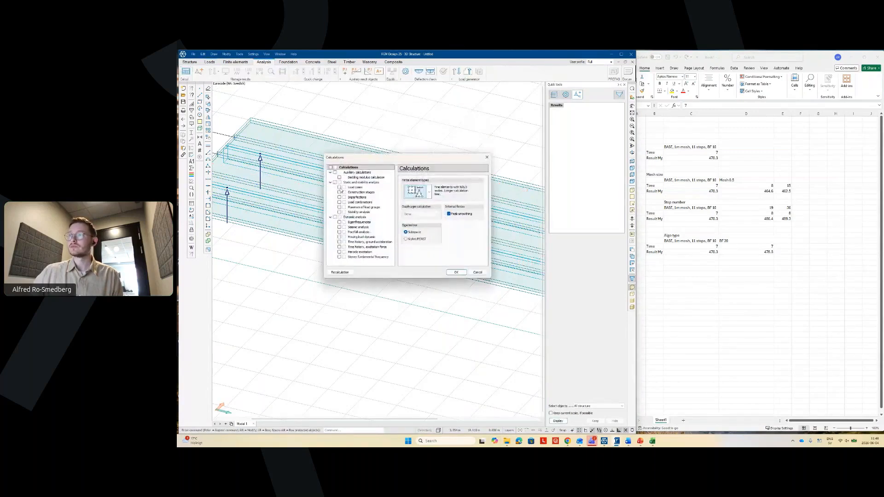
pyautogui.click(340, 188)
pyautogui.click(454, 273)
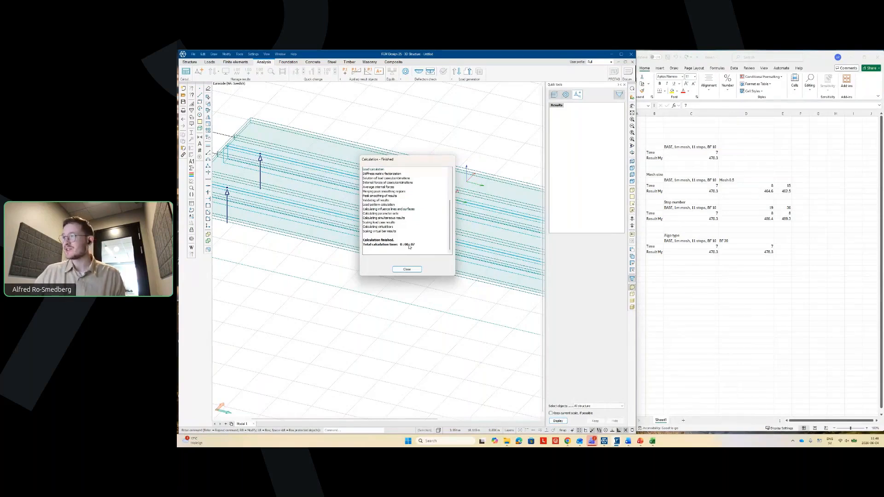
pyautogui.click(406, 268)
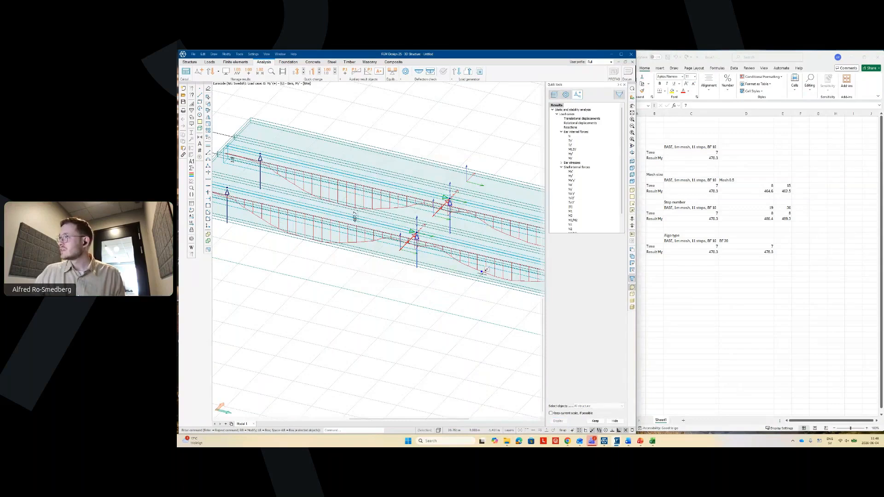
# - Enter time 7 in E24 and moment 487.7 in E25, then maximize Excel
pyautogui.click(782, 247)
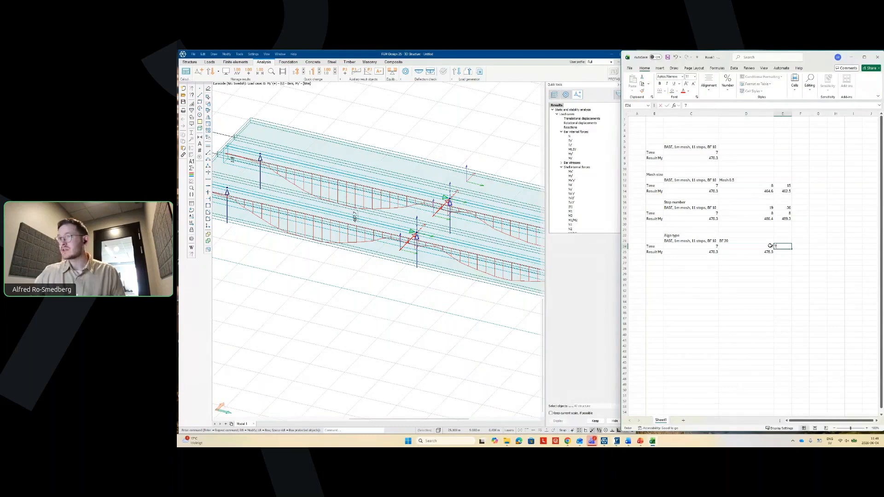
pyautogui.write('7')
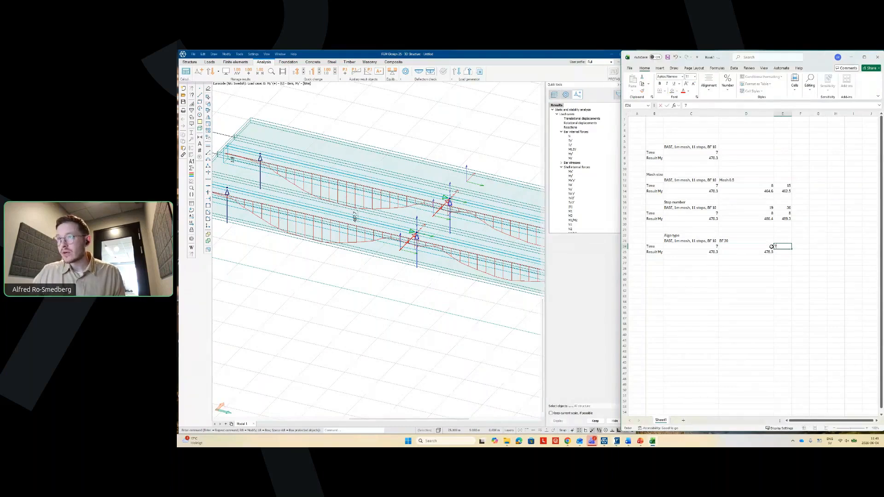
pyautogui.press('Return')
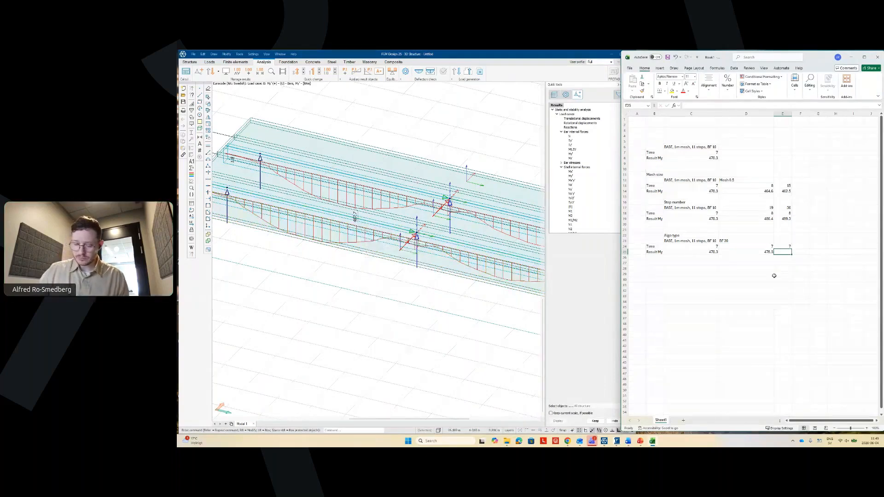
pyautogui.write('487')
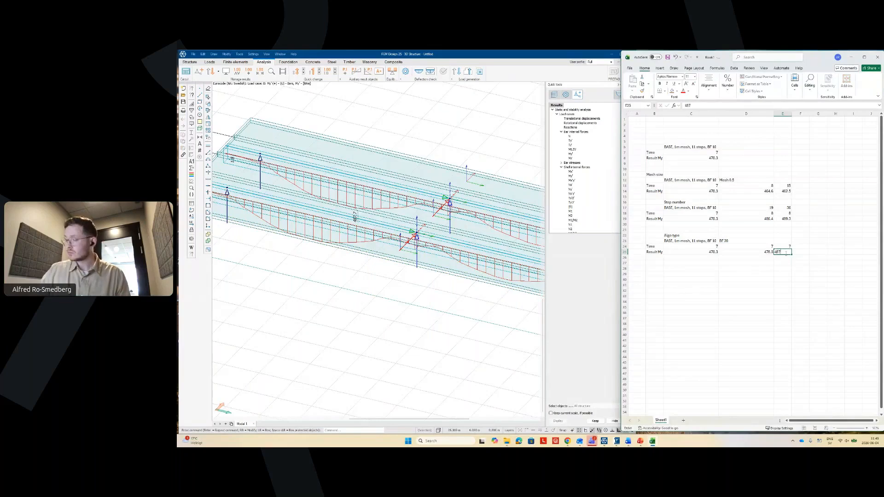
pyautogui.write('.7')
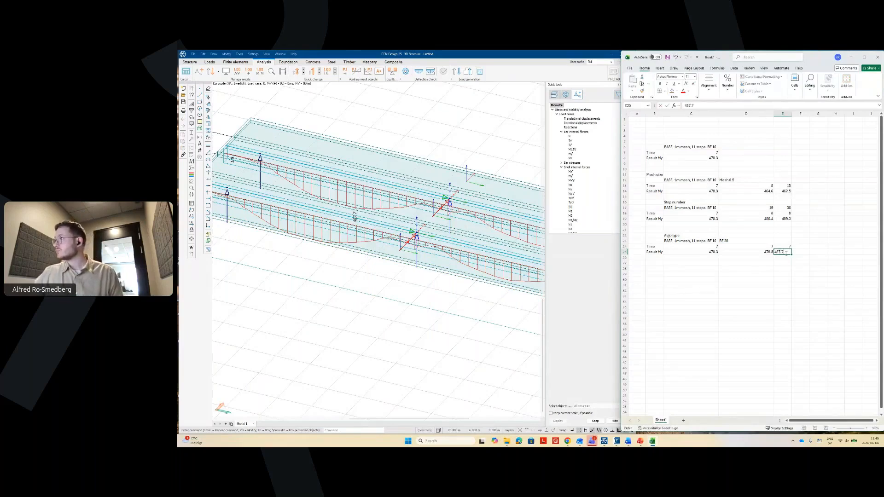
pyautogui.press('Return')
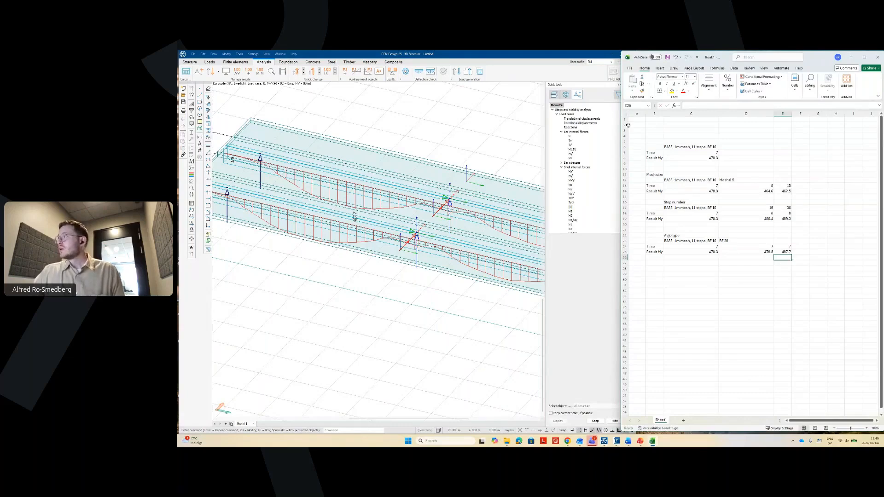
pyautogui.click(865, 56)
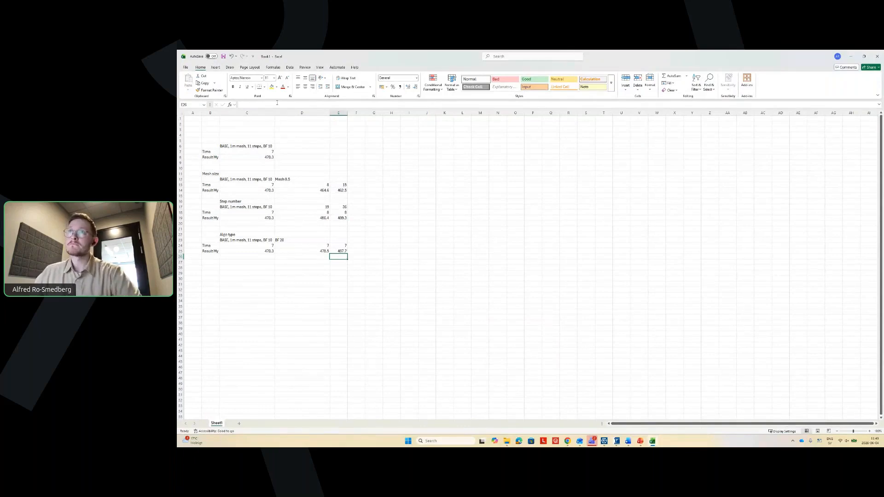
# - Insert a smooth-line scatter chart of the Mesh size time and moment data, placed and enlarged
pyautogui.click(216, 67)
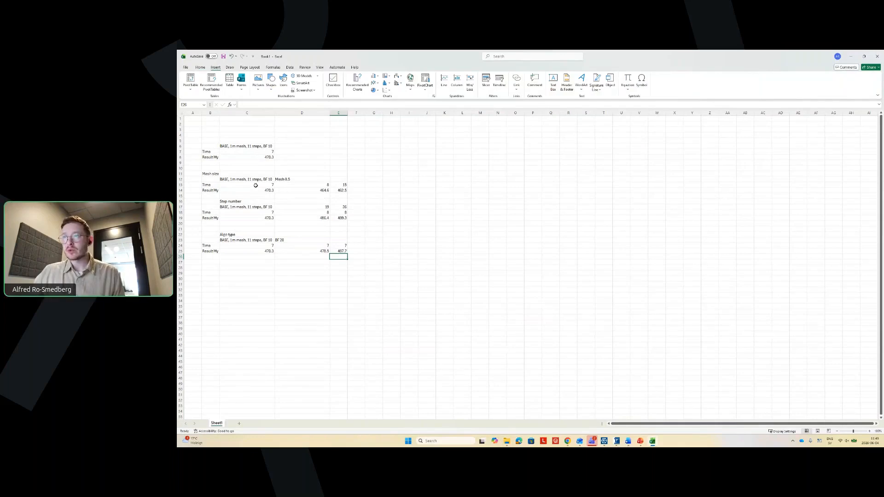
pyautogui.moveTo(256, 185); pyautogui.dragTo(338, 193)
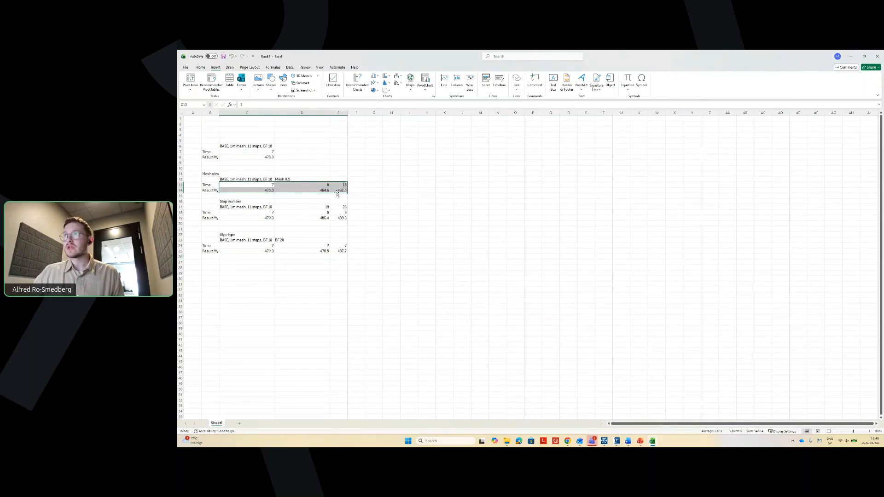
pyautogui.click(387, 90)
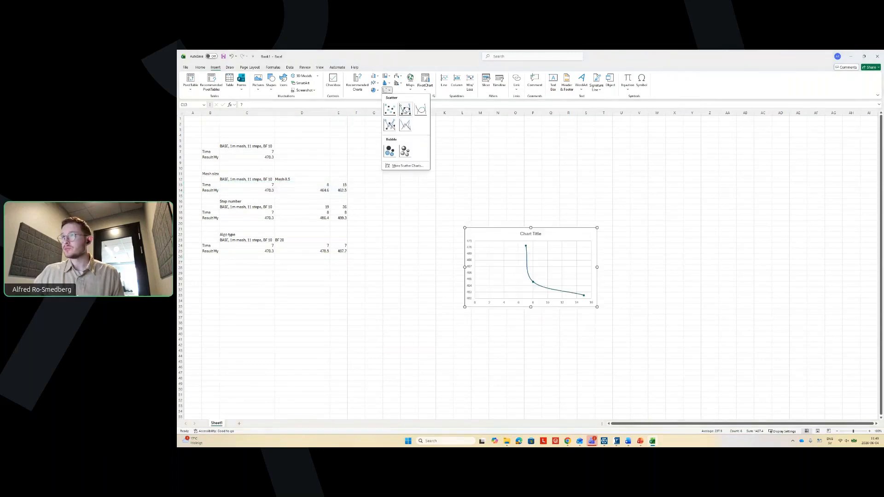
pyautogui.click(405, 110)
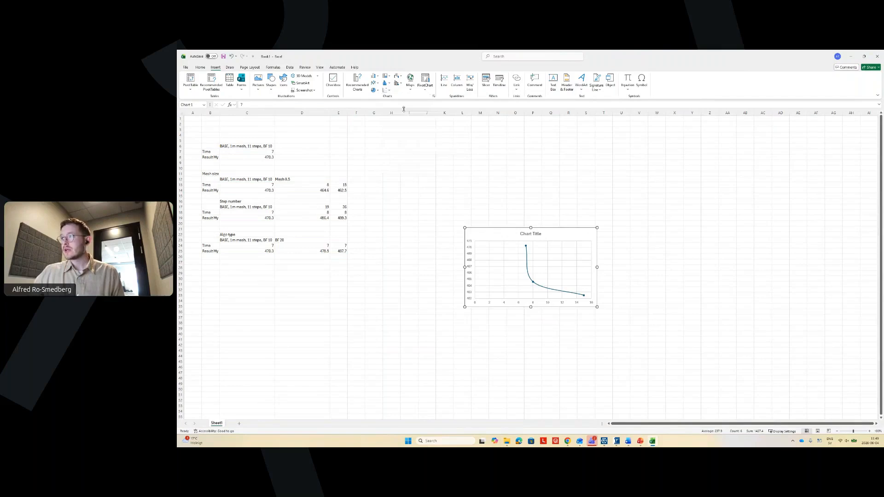
pyautogui.moveTo(551, 231); pyautogui.dragTo(504, 138)
pyautogui.moveTo(547, 214); pyautogui.dragTo(626, 221)
pyautogui.press('Escape')
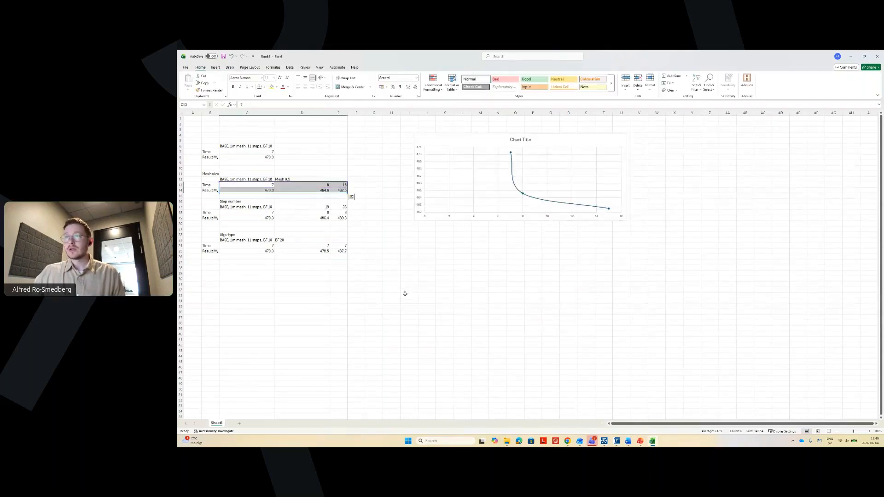
# - Insert a scatter chart of the Step number time and moment data
pyautogui.click(404, 293)
pyautogui.moveTo(251, 213); pyautogui.dragTo(344, 220)
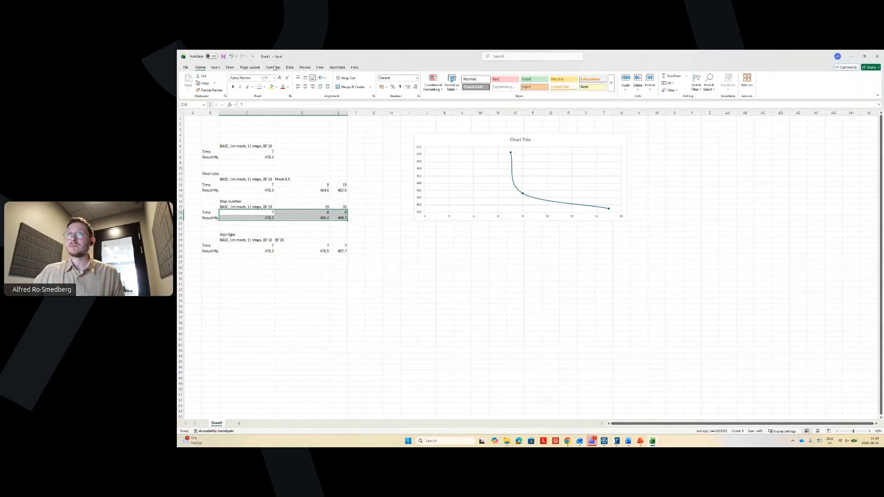
pyautogui.click(215, 67)
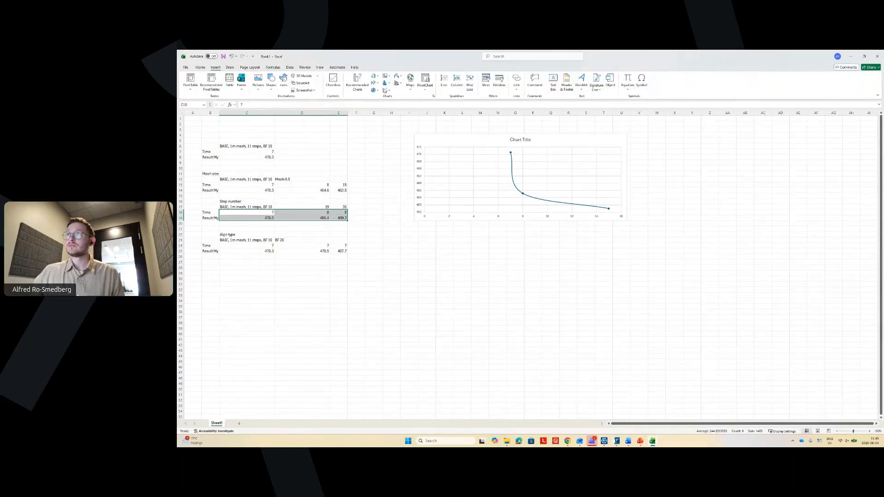
pyautogui.click(385, 90)
pyautogui.click(404, 110)
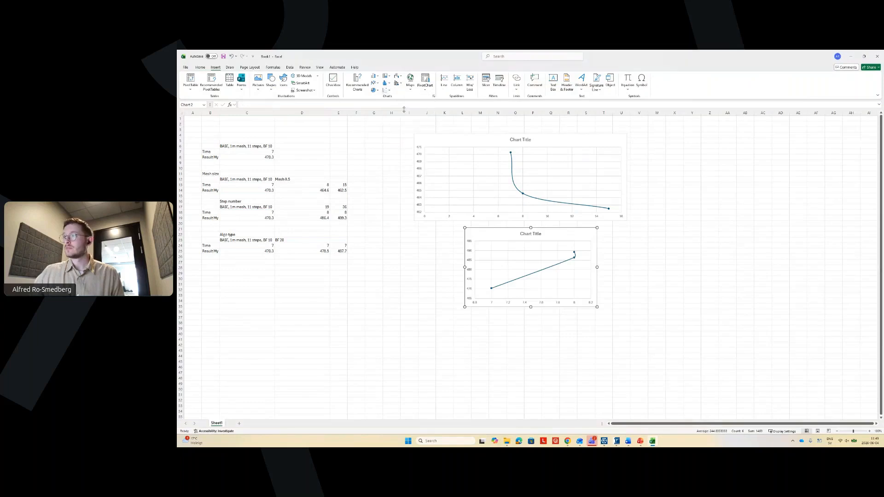
pyautogui.click(354, 304)
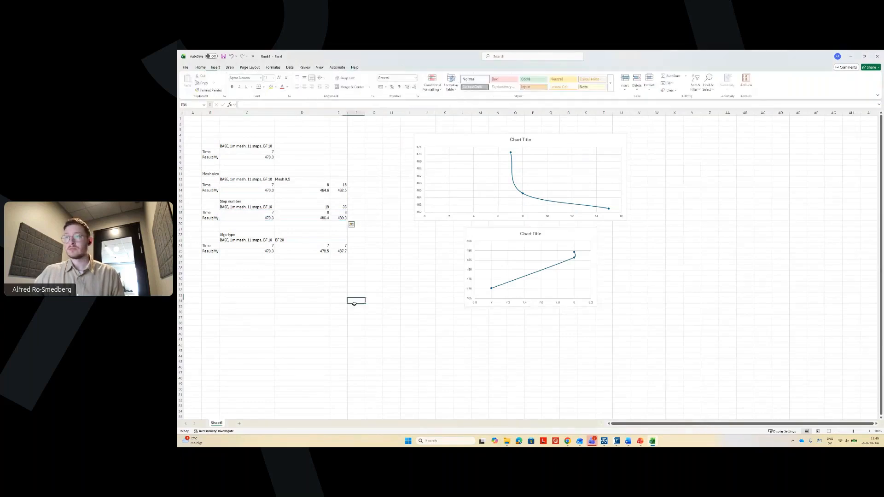
# - Insert a scatter chart of the Algo type results and place it below the second chart
pyautogui.moveTo(248, 245); pyautogui.dragTo(343, 251)
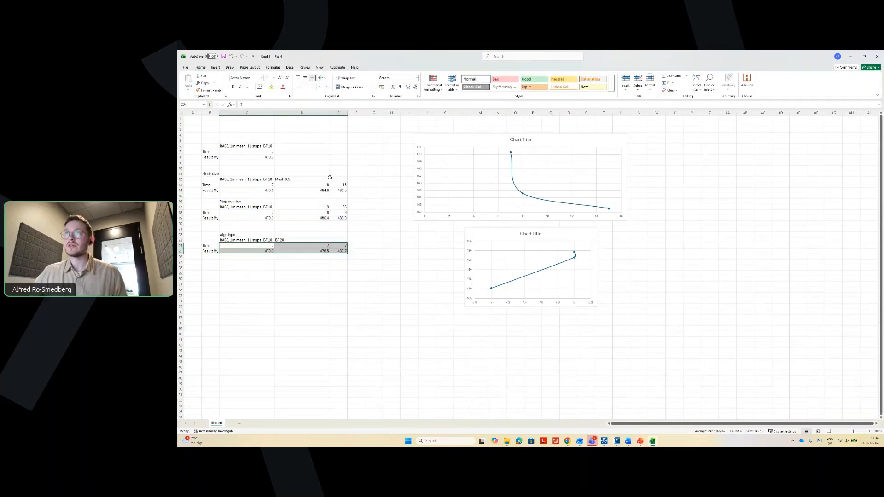
pyautogui.click(215, 67)
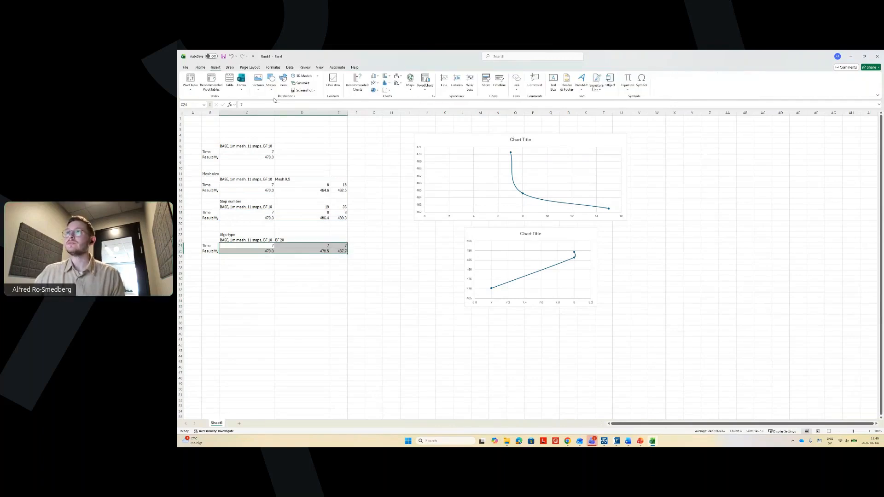
pyautogui.click(389, 84)
pyautogui.click(404, 109)
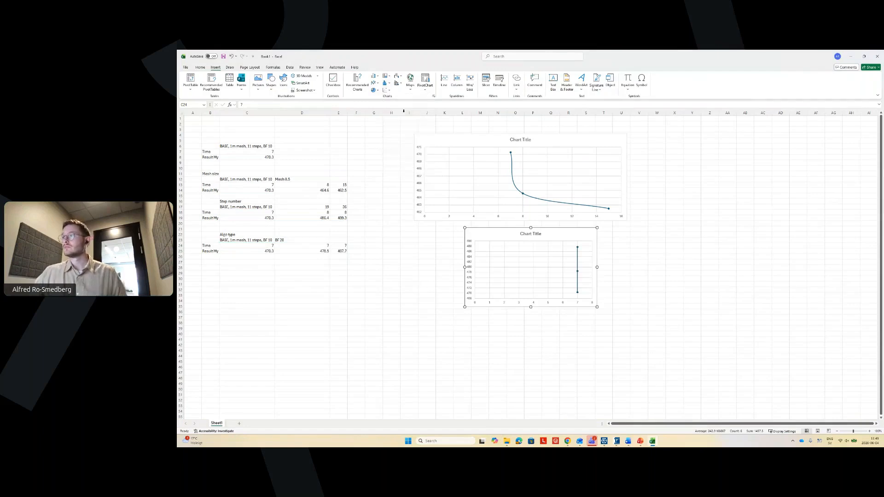
pyautogui.moveTo(560, 235); pyautogui.dragTo(541, 326)
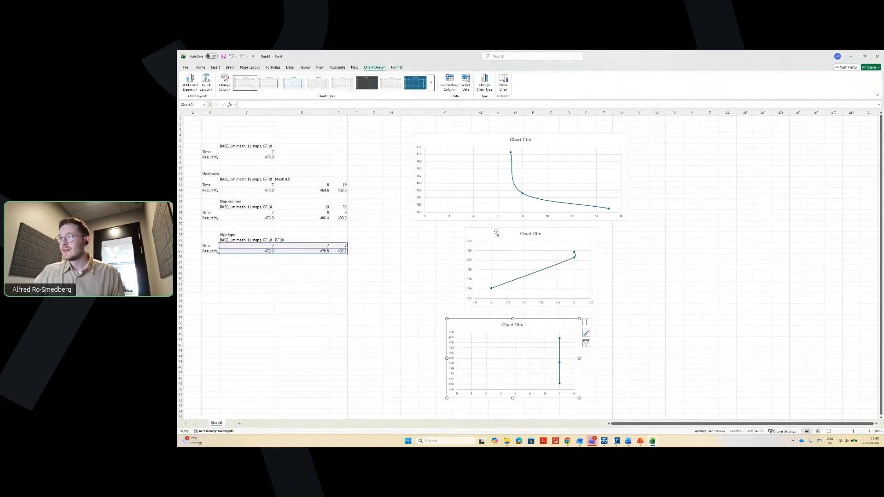
# - Align the Step number and Algo type charts under the Mesh size chart at matching widths
pyautogui.moveTo(496, 232); pyautogui.dragTo(446, 233)
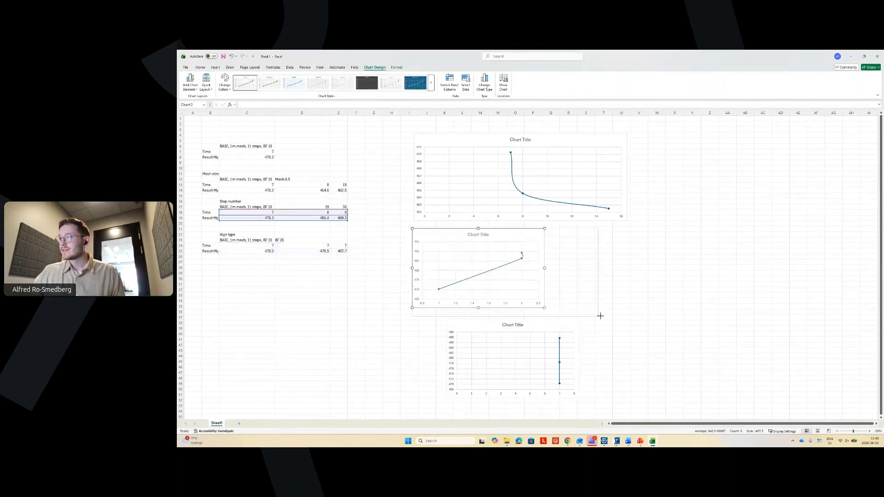
pyautogui.moveTo(538, 327); pyautogui.dragTo(505, 326)
pyautogui.moveTo(546, 398); pyautogui.dragTo(628, 399)
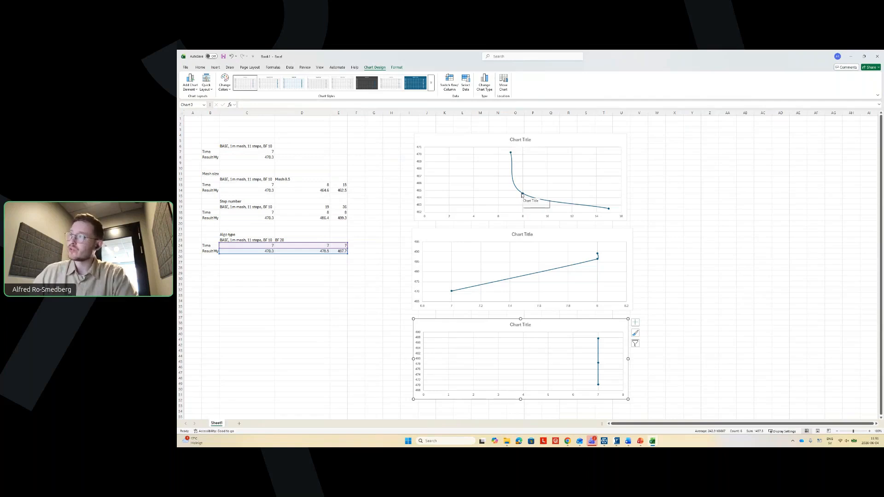
pyautogui.moveTo(522, 194)
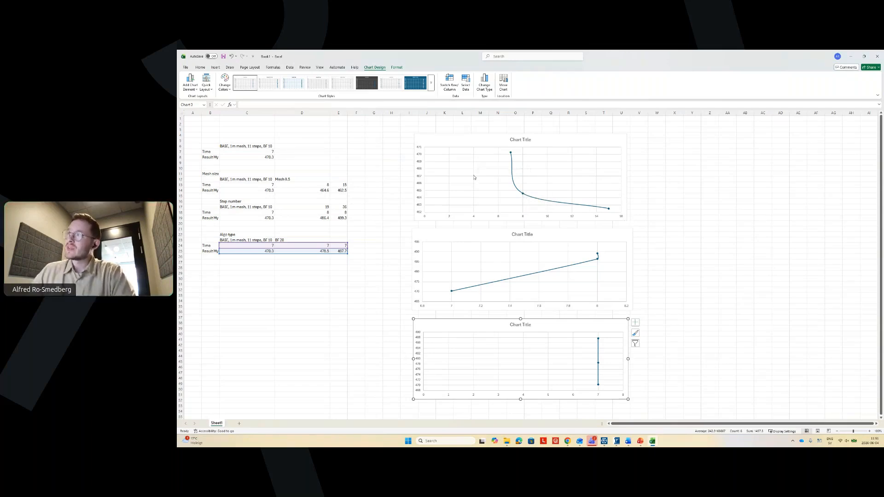
pyautogui.click(492, 139)
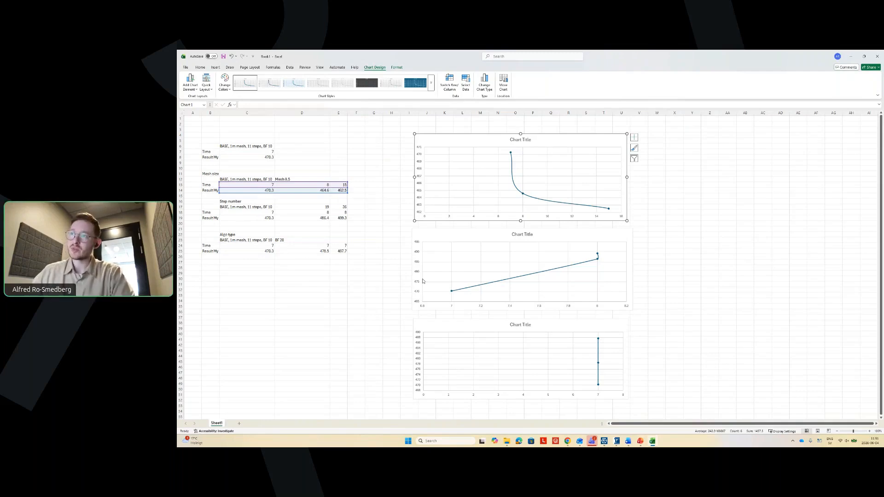
pyautogui.moveTo(271, 212); pyautogui.dragTo(267, 273)
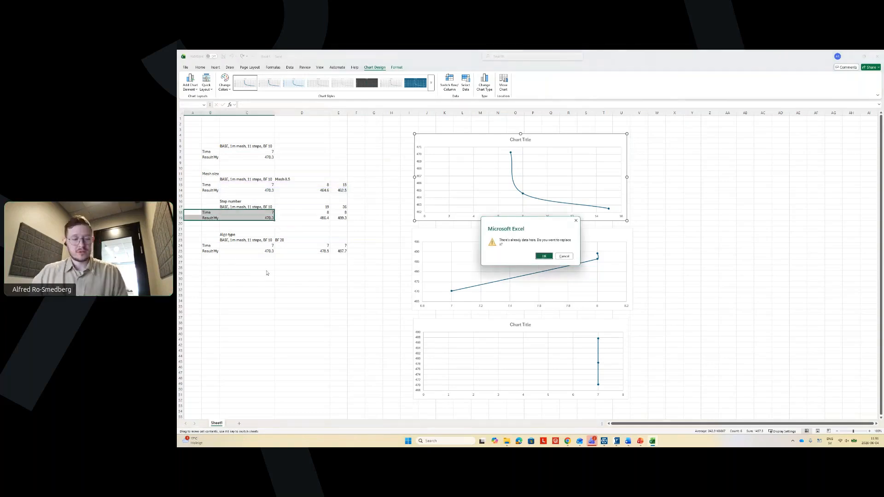
pyautogui.click(564, 256)
pyautogui.moveTo(338, 273); pyautogui.dragTo(210, 201)
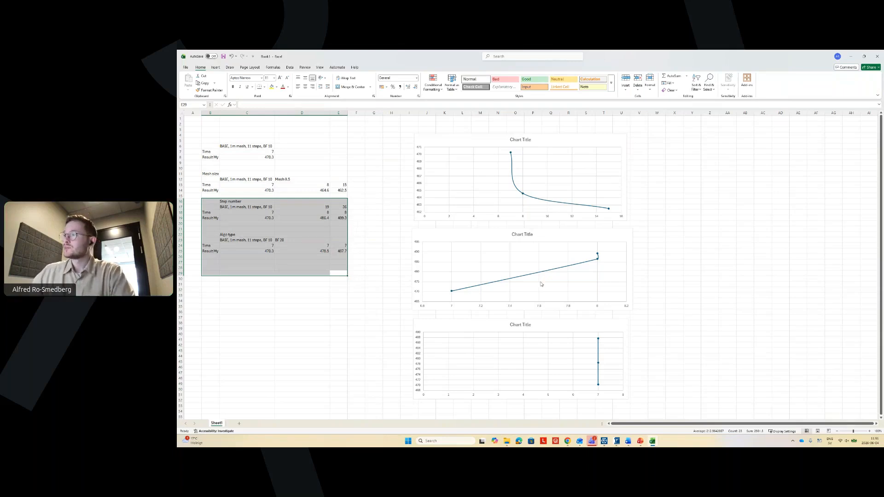
pyautogui.scroll(-1, 379, 292)
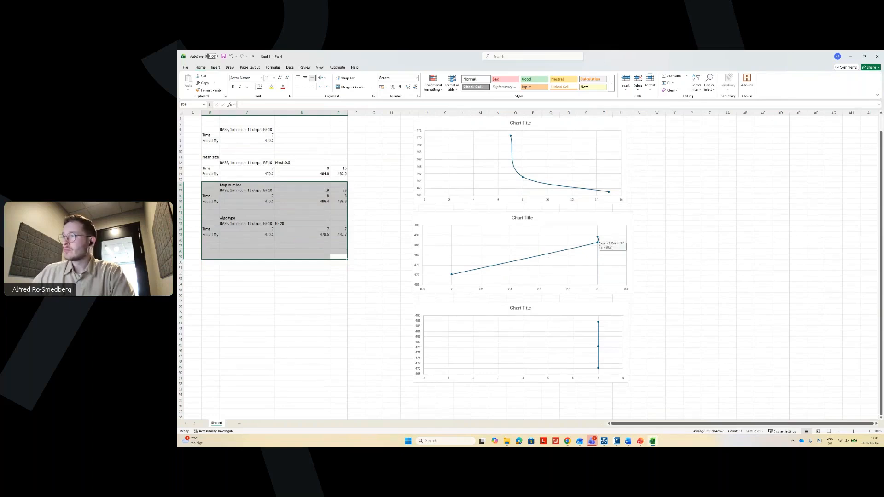
pyautogui.scroll(-1, 569, 240)
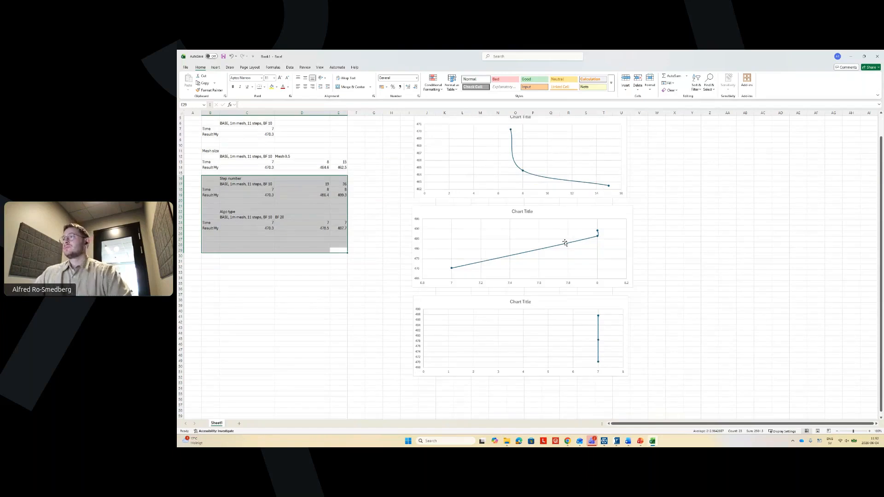
pyautogui.click(565, 274)
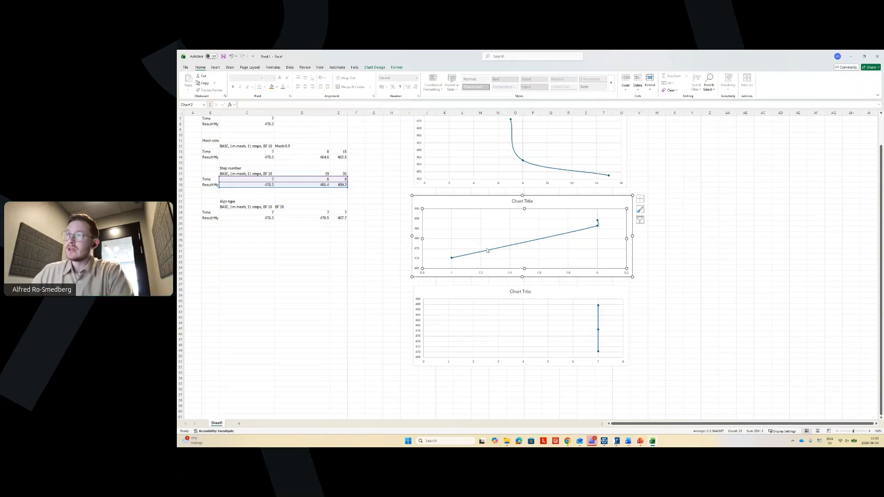
pyautogui.click(235, 168)
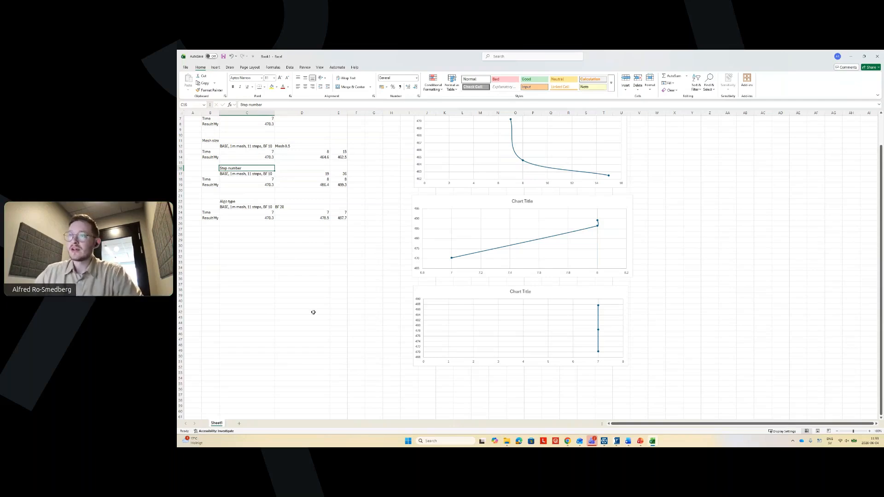
pyautogui.click(245, 202)
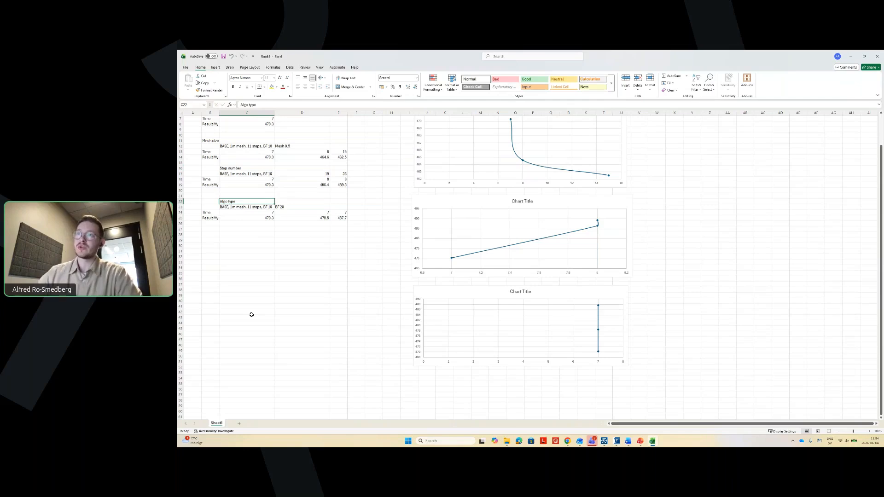
pyautogui.click(343, 218)
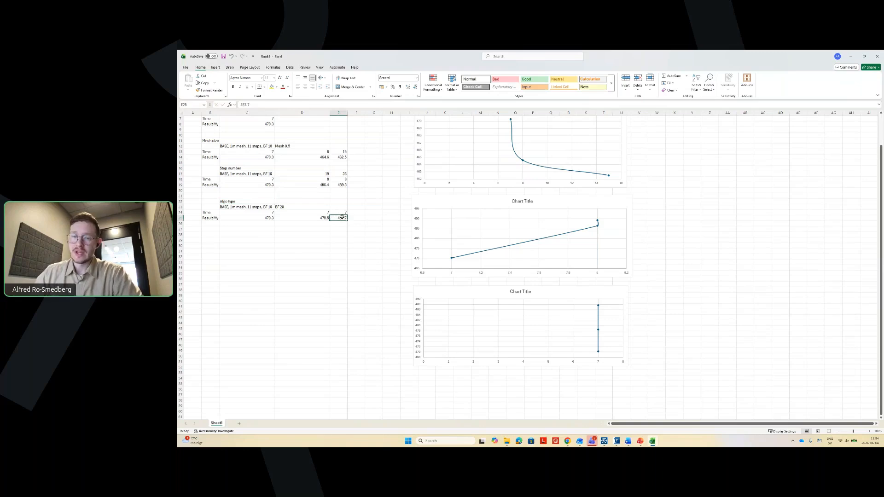
pyautogui.click(319, 213)
pyautogui.moveTo(320, 213); pyautogui.dragTo(320, 217)
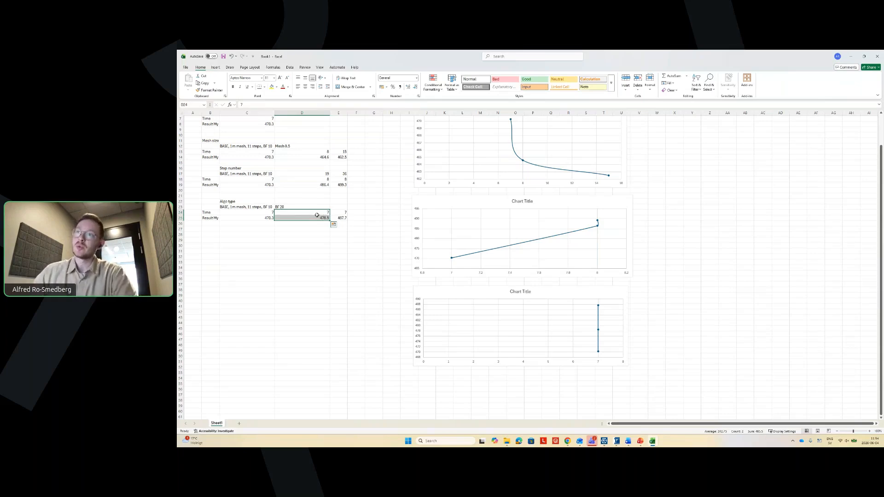
pyautogui.moveTo(340, 212); pyautogui.dragTo(343, 218)
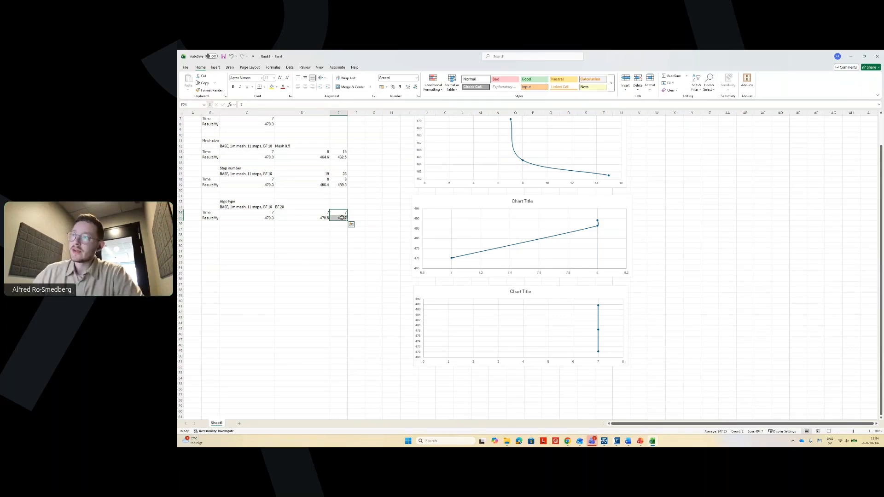
pyautogui.click(356, 230)
pyautogui.moveTo(356, 229); pyautogui.dragTo(203, 167)
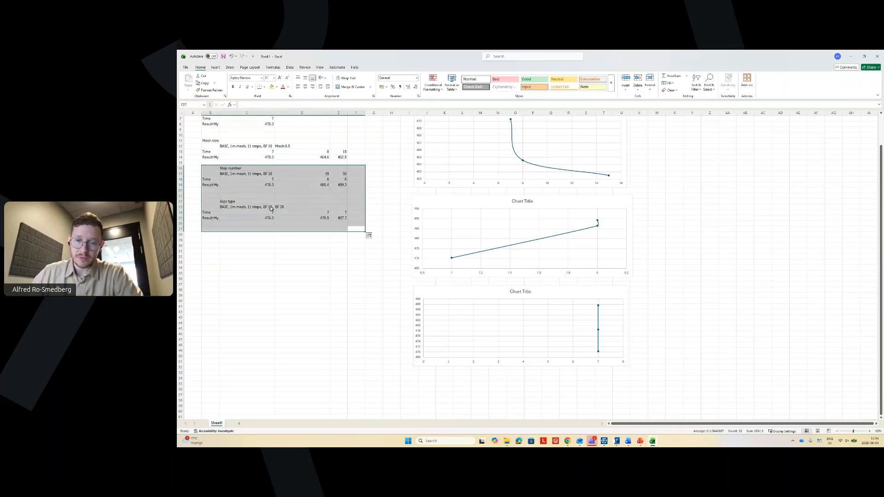